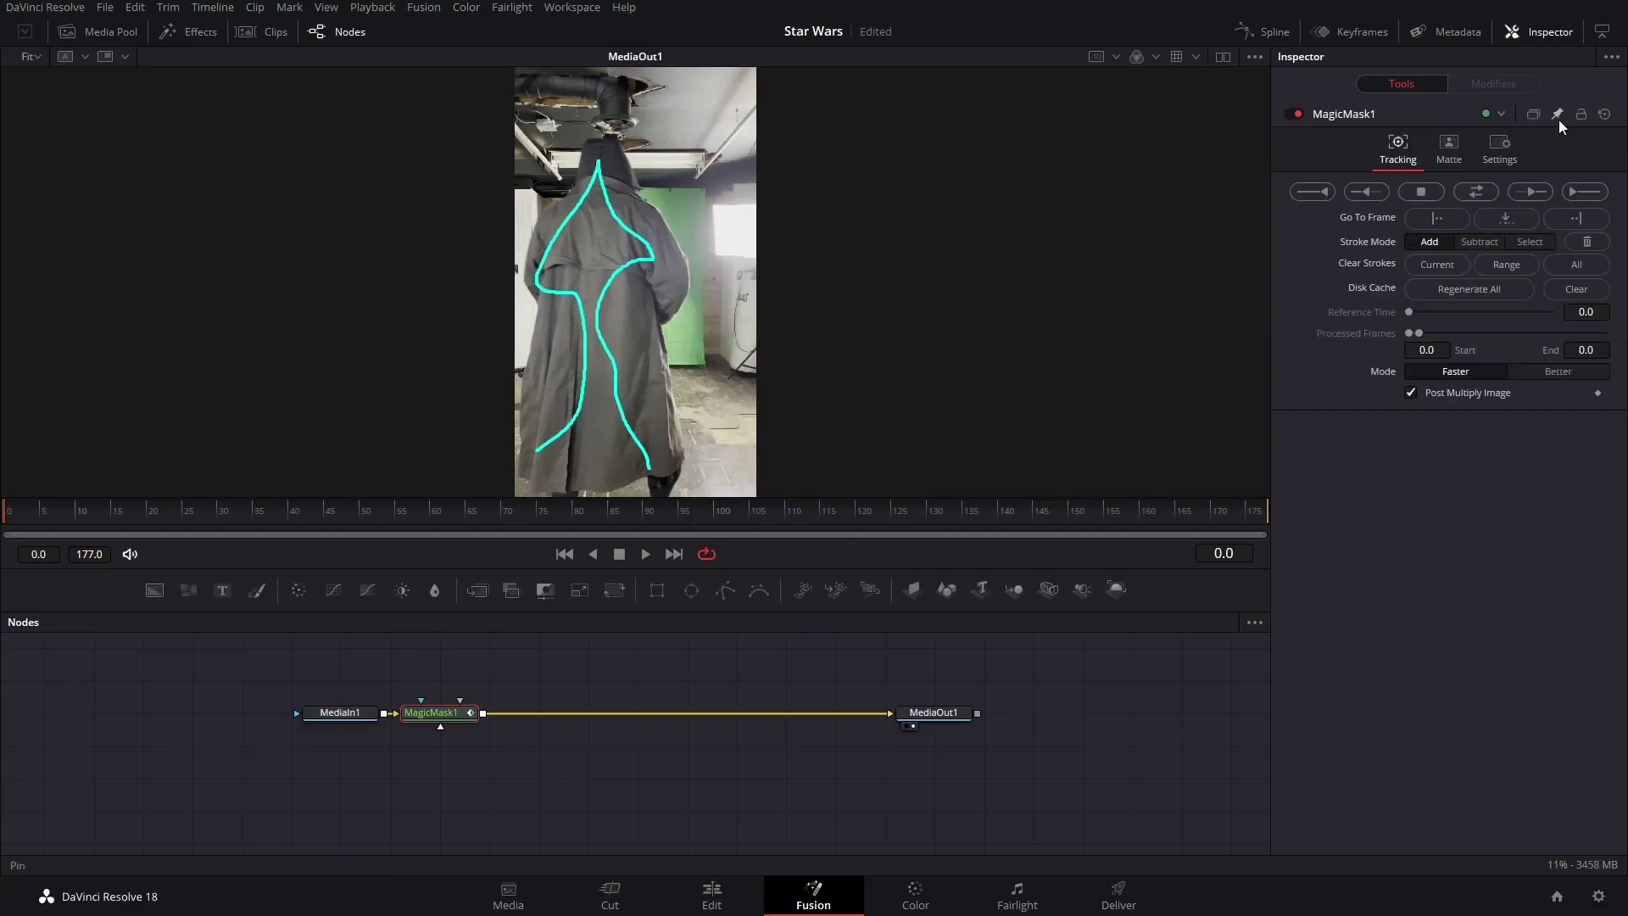
Track the Magic Mask forward across the clip's frames.
{"action": "left_click", "coordinate": [1573, 195]}
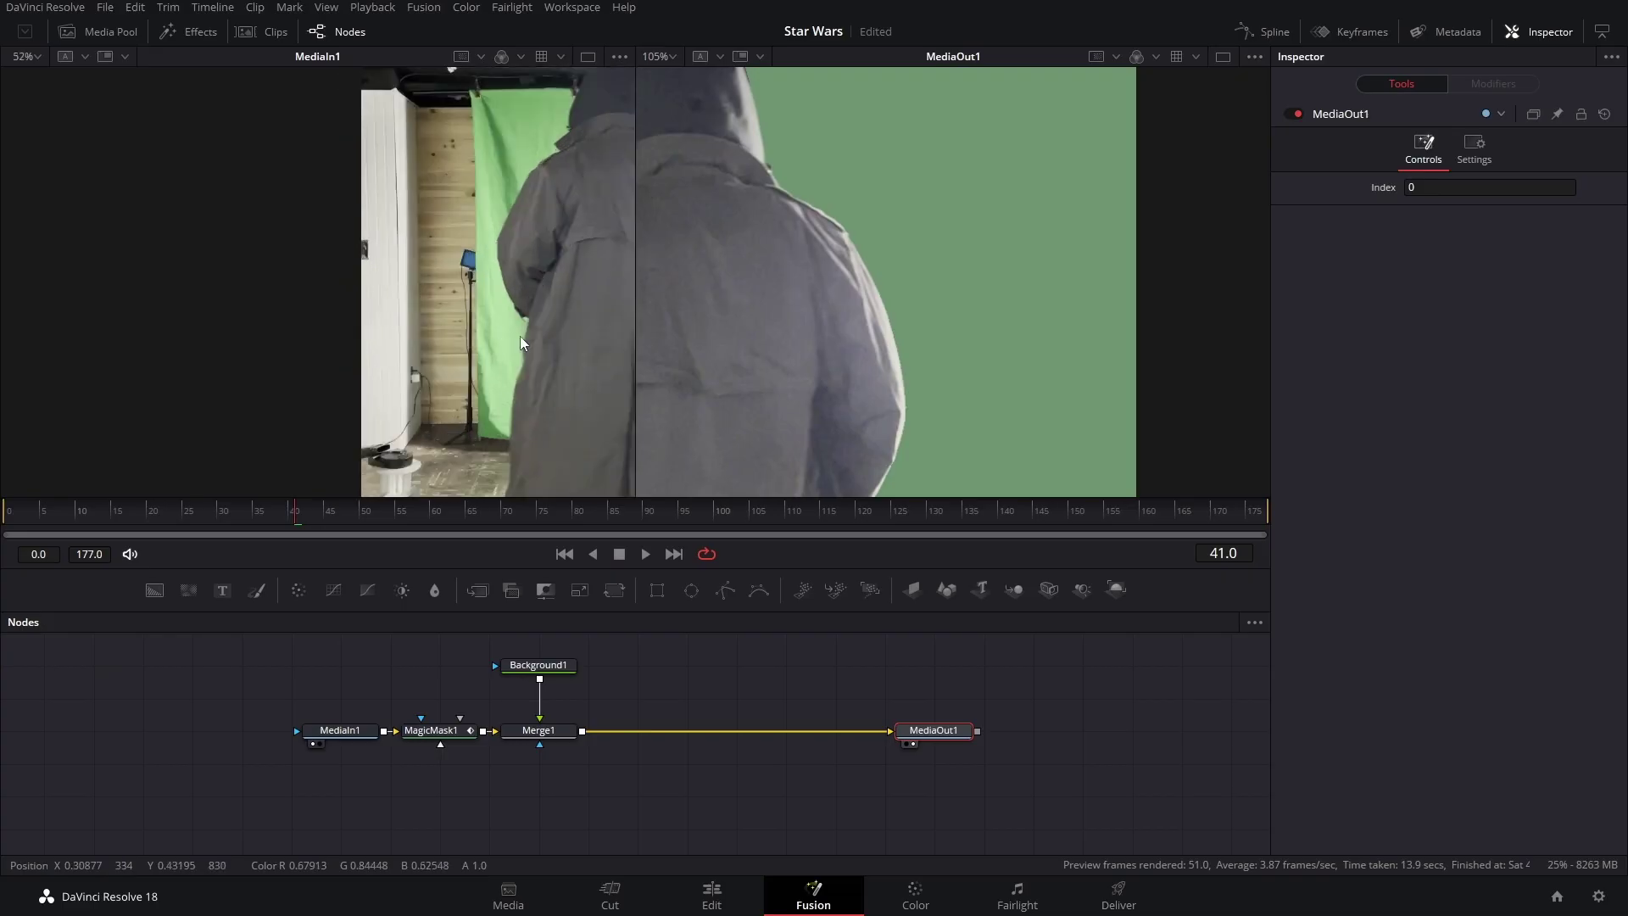
Insert a Noise Reduction node after Merge1 with temporal threshold 15 and spatial threshold 37.
{"action": "scroll", "coordinate": [552, 333], "scroll_direction": "up", "scroll_amount": 4}
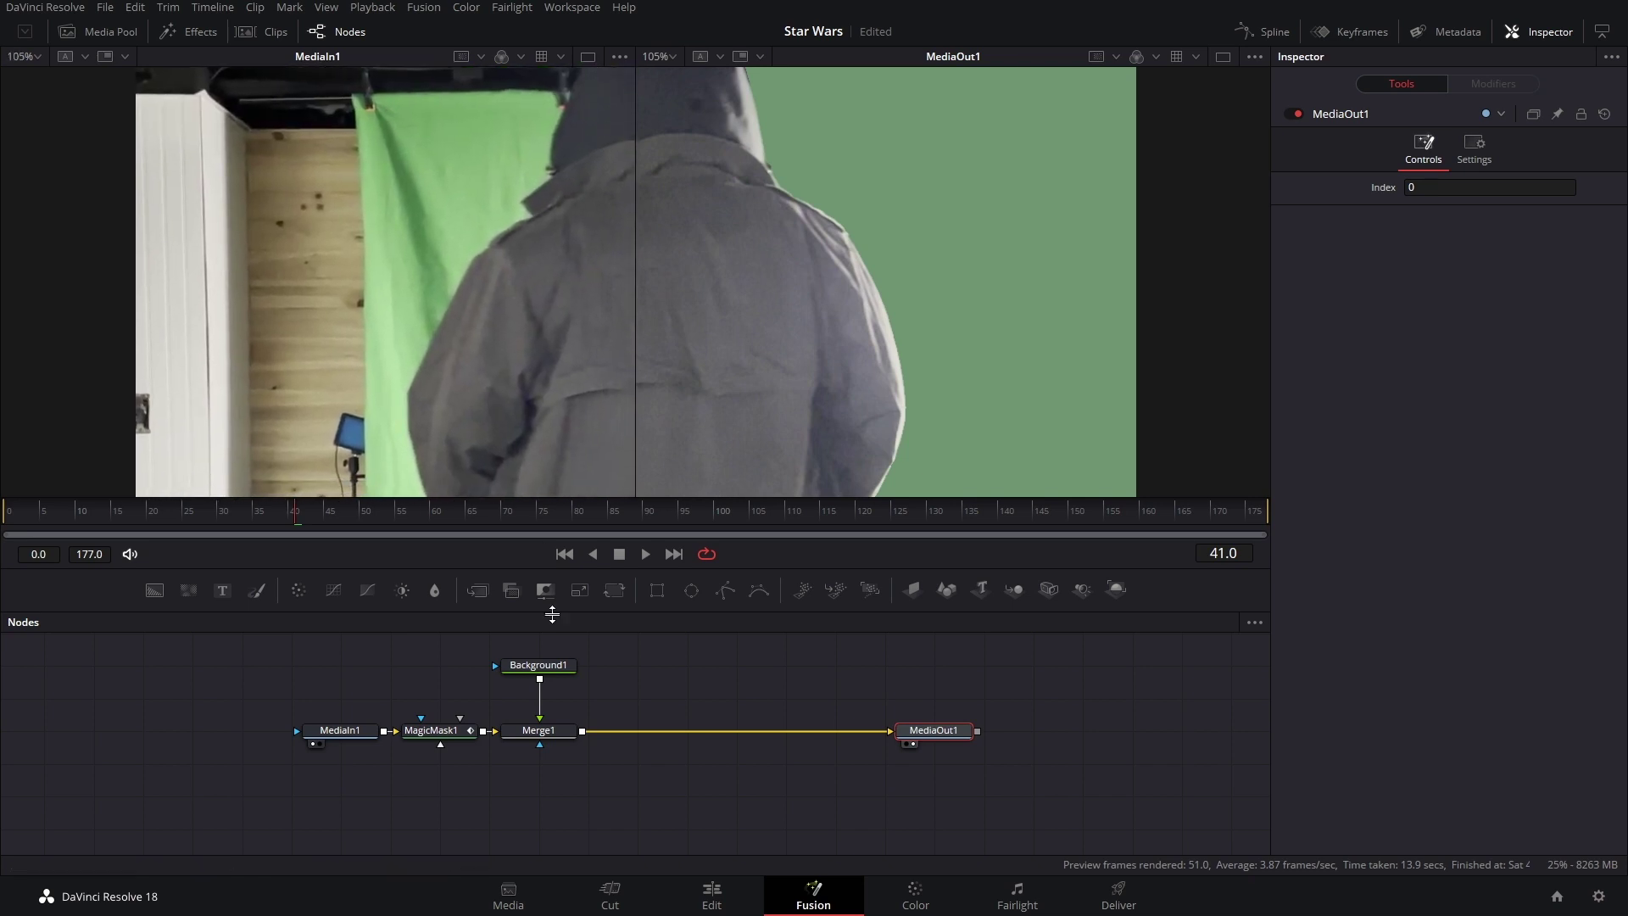
{"action": "left_click", "coordinate": [552, 735]}
{"action": "key", "text": "shift+space"}
{"action": "type", "text": "noi"}
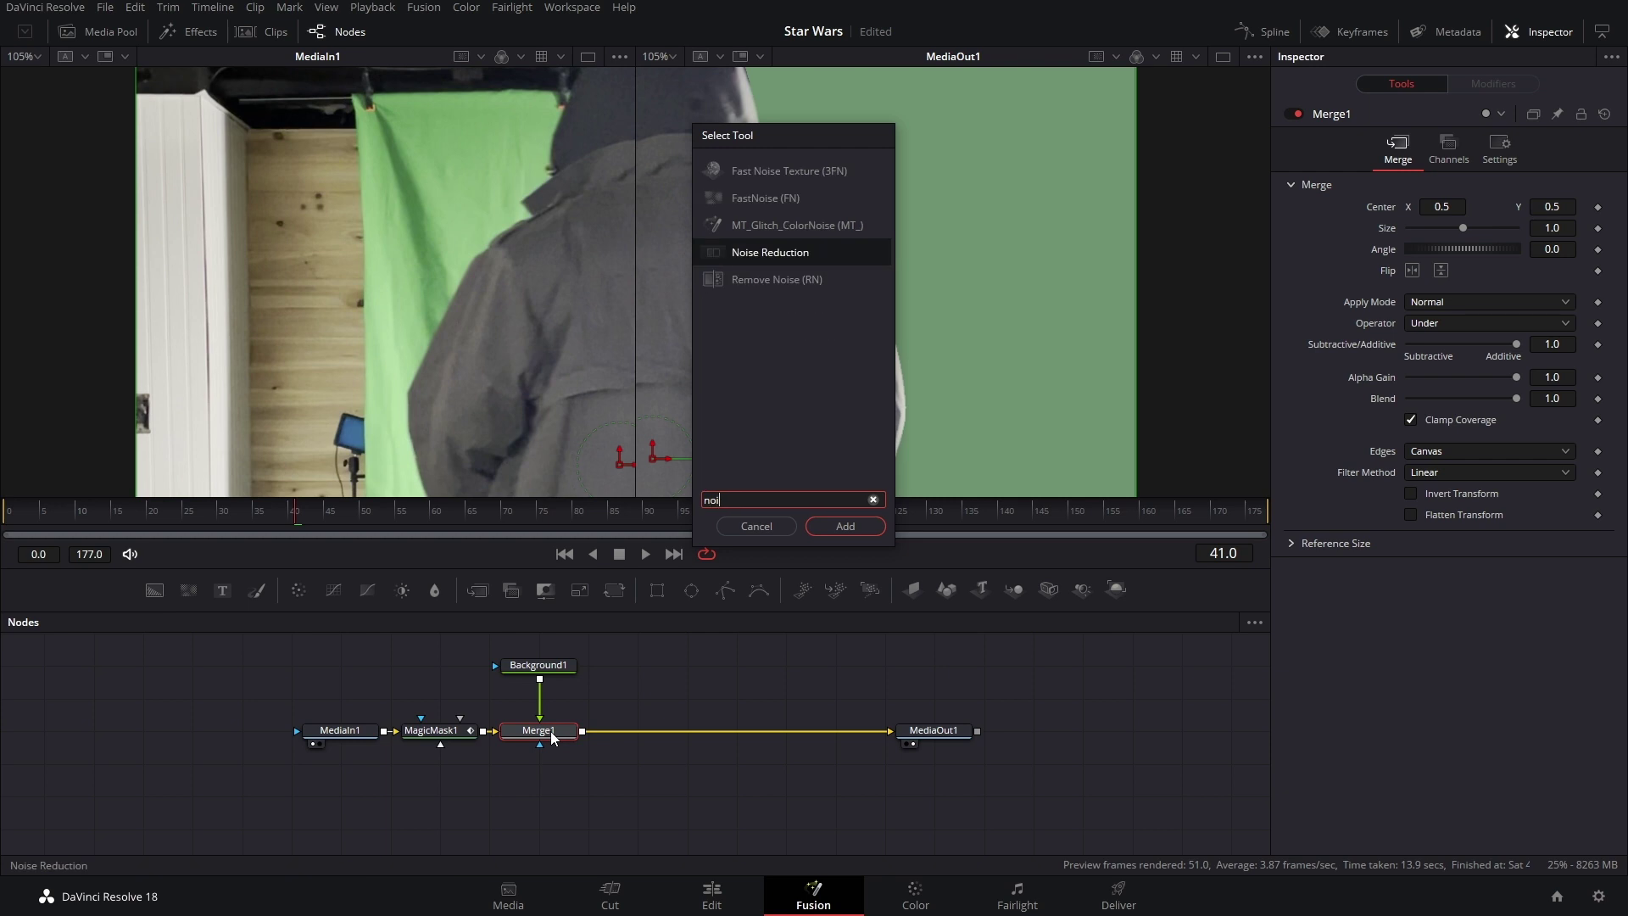
{"action": "key", "text": "Return"}
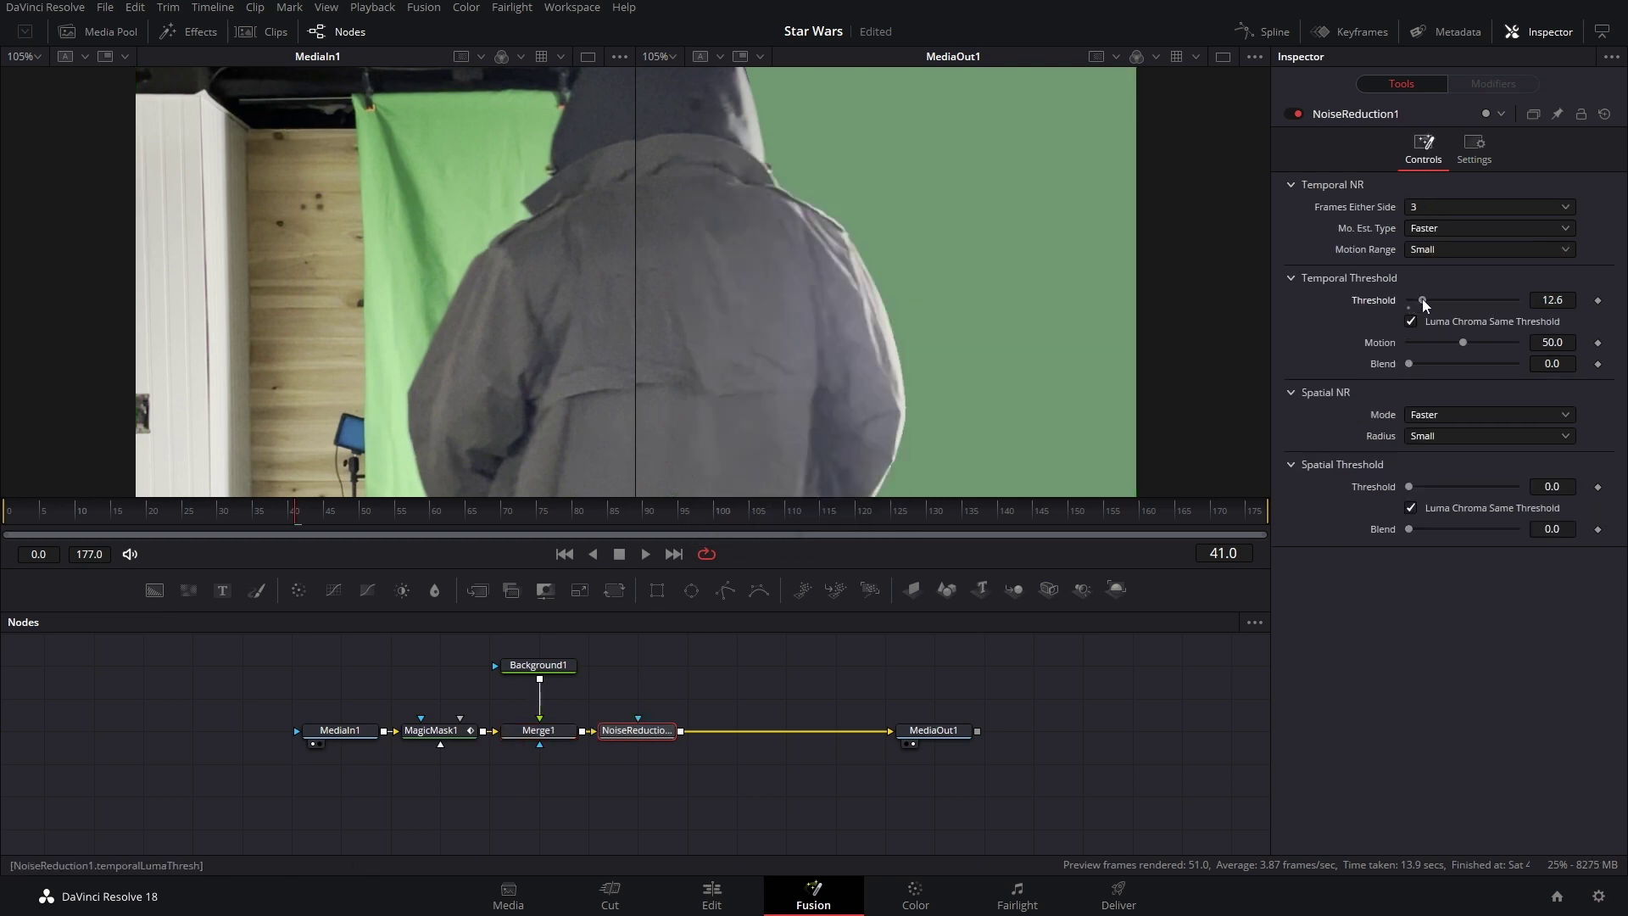
{"action": "left_click_drag", "start_coordinate": [1408, 488], "coordinate": [1456, 487]}
{"action": "left_click_drag", "start_coordinate": [1424, 302], "coordinate": [1430, 302]}
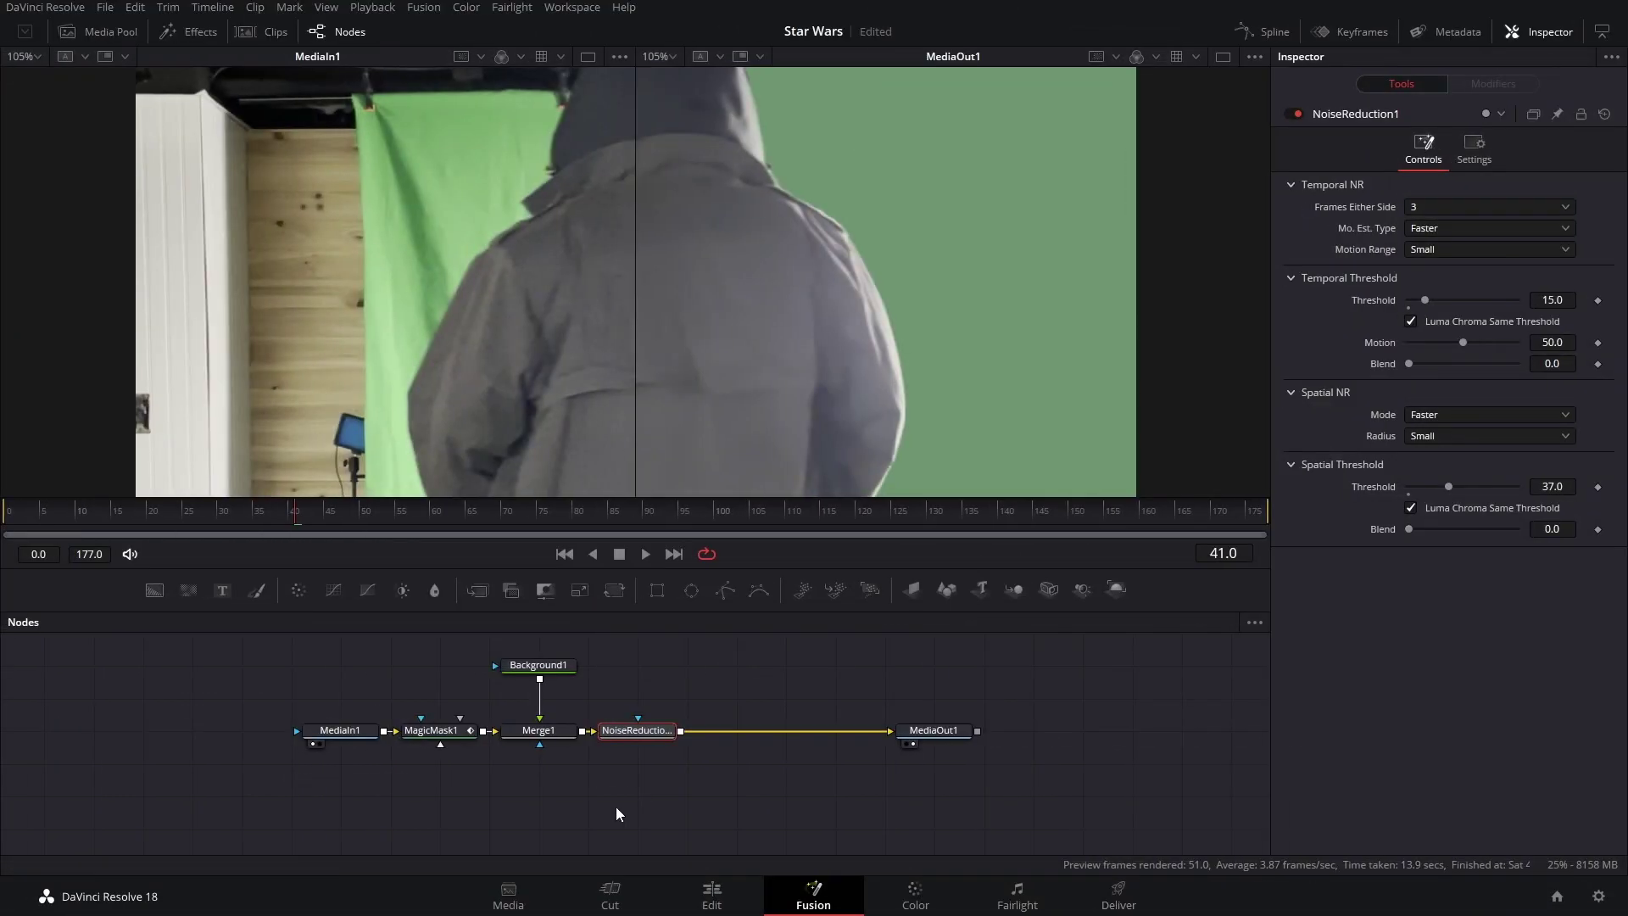
Add a Saver after Noise Reduction that writes pic.png into the StarWarsAni\SaberRaw folder.
{"action": "key", "text": "shift+space"}
{"action": "type", "text": "saver"}
{"action": "left_click", "coordinate": [849, 532]}
{"action": "left_click", "coordinate": [1425, 212]}
{"action": "left_click", "coordinate": [622, 139]}
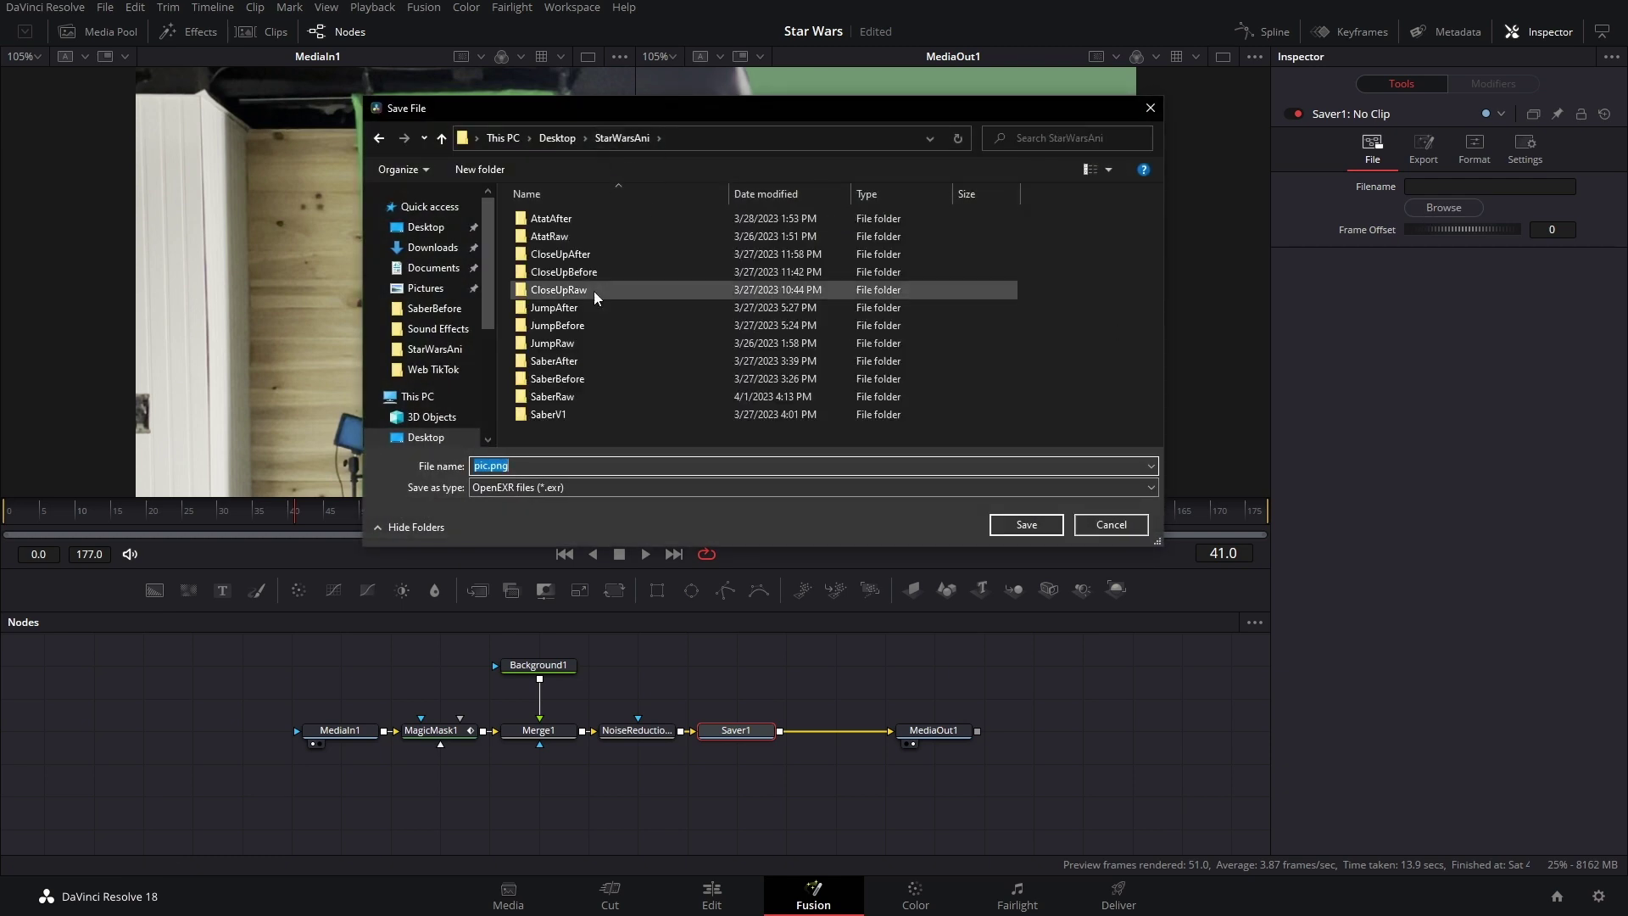
{"action": "double_click", "coordinate": [575, 395]}
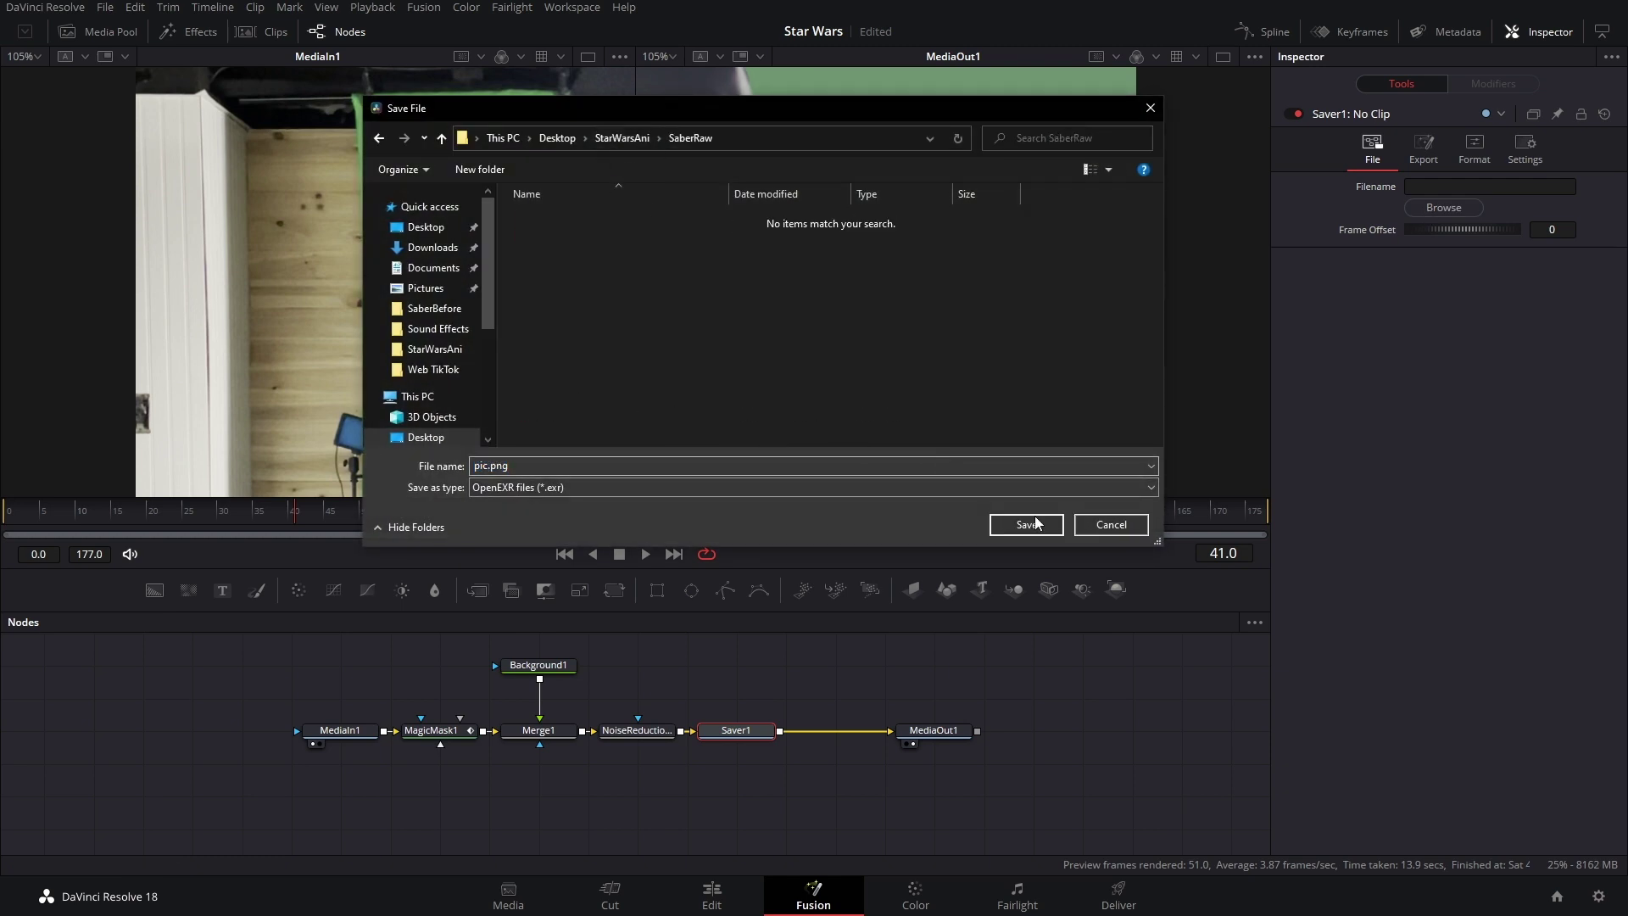
{"action": "left_click", "coordinate": [1042, 524]}
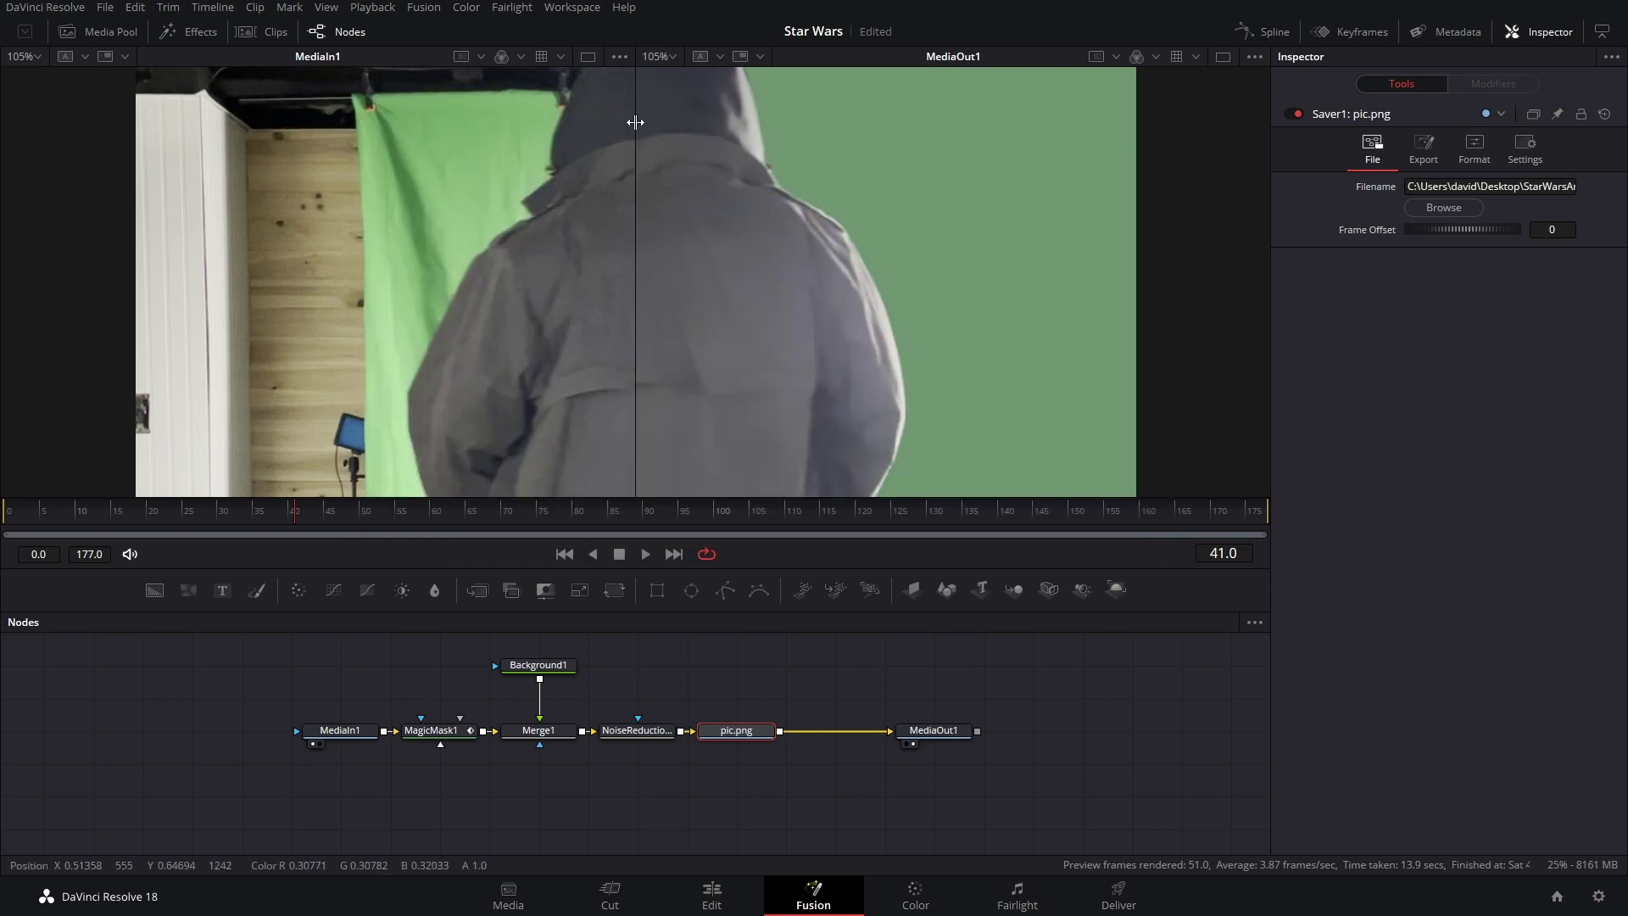
{"action": "left_click", "coordinate": [424, 7]}
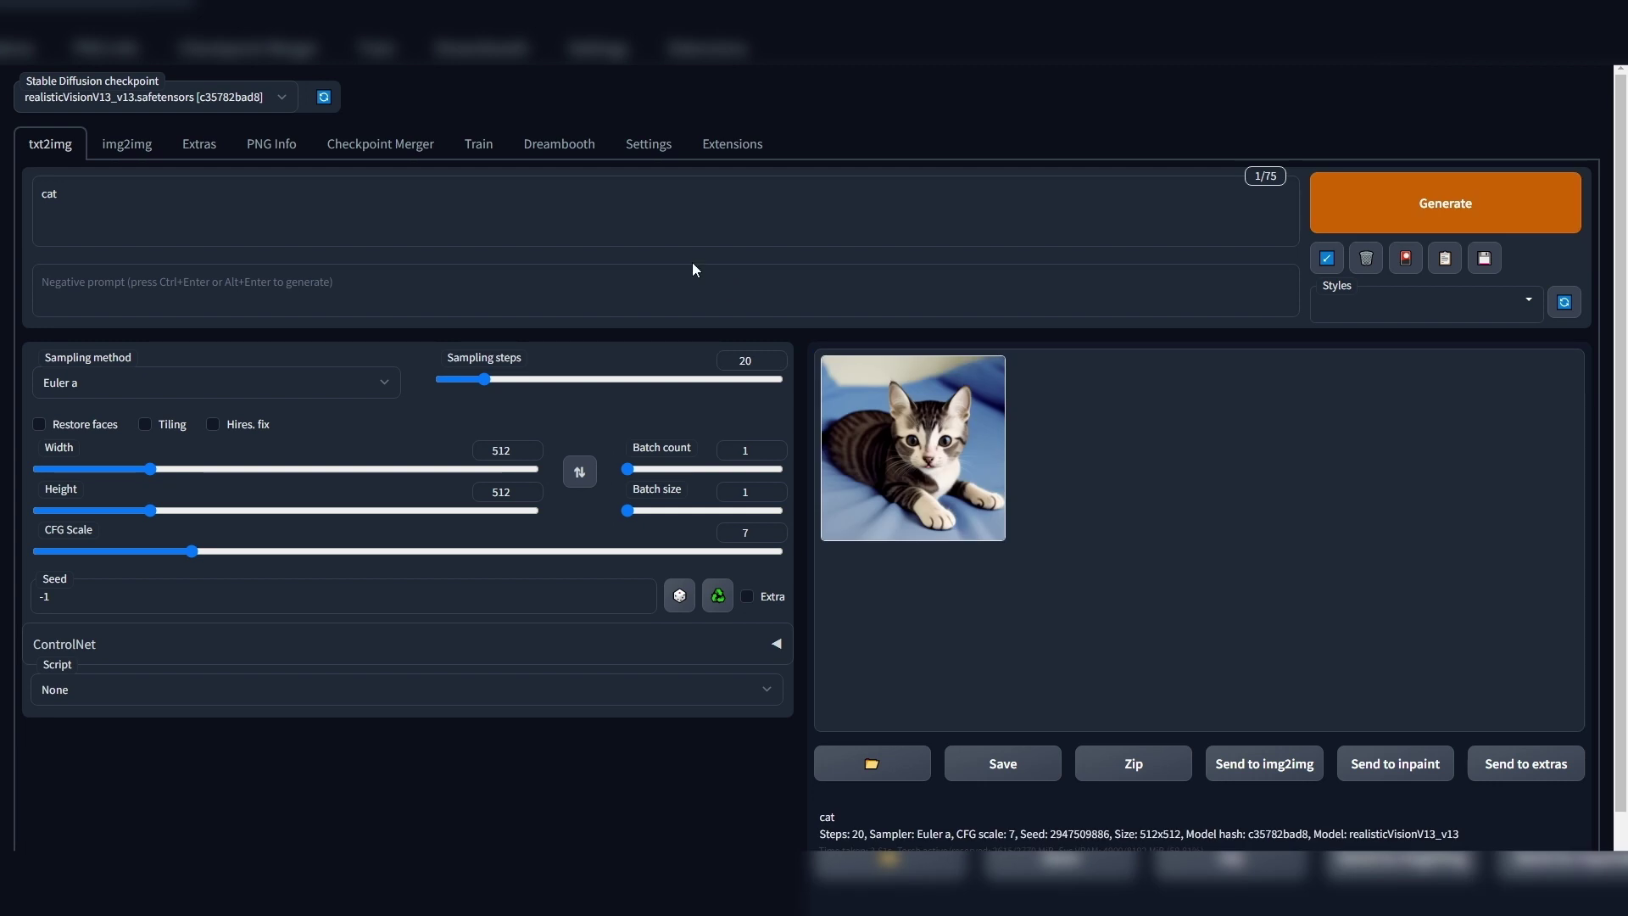
Enlarge the kitten image generated from the 'cat' prompt to inspect it.
{"action": "left_click", "coordinate": [905, 449]}
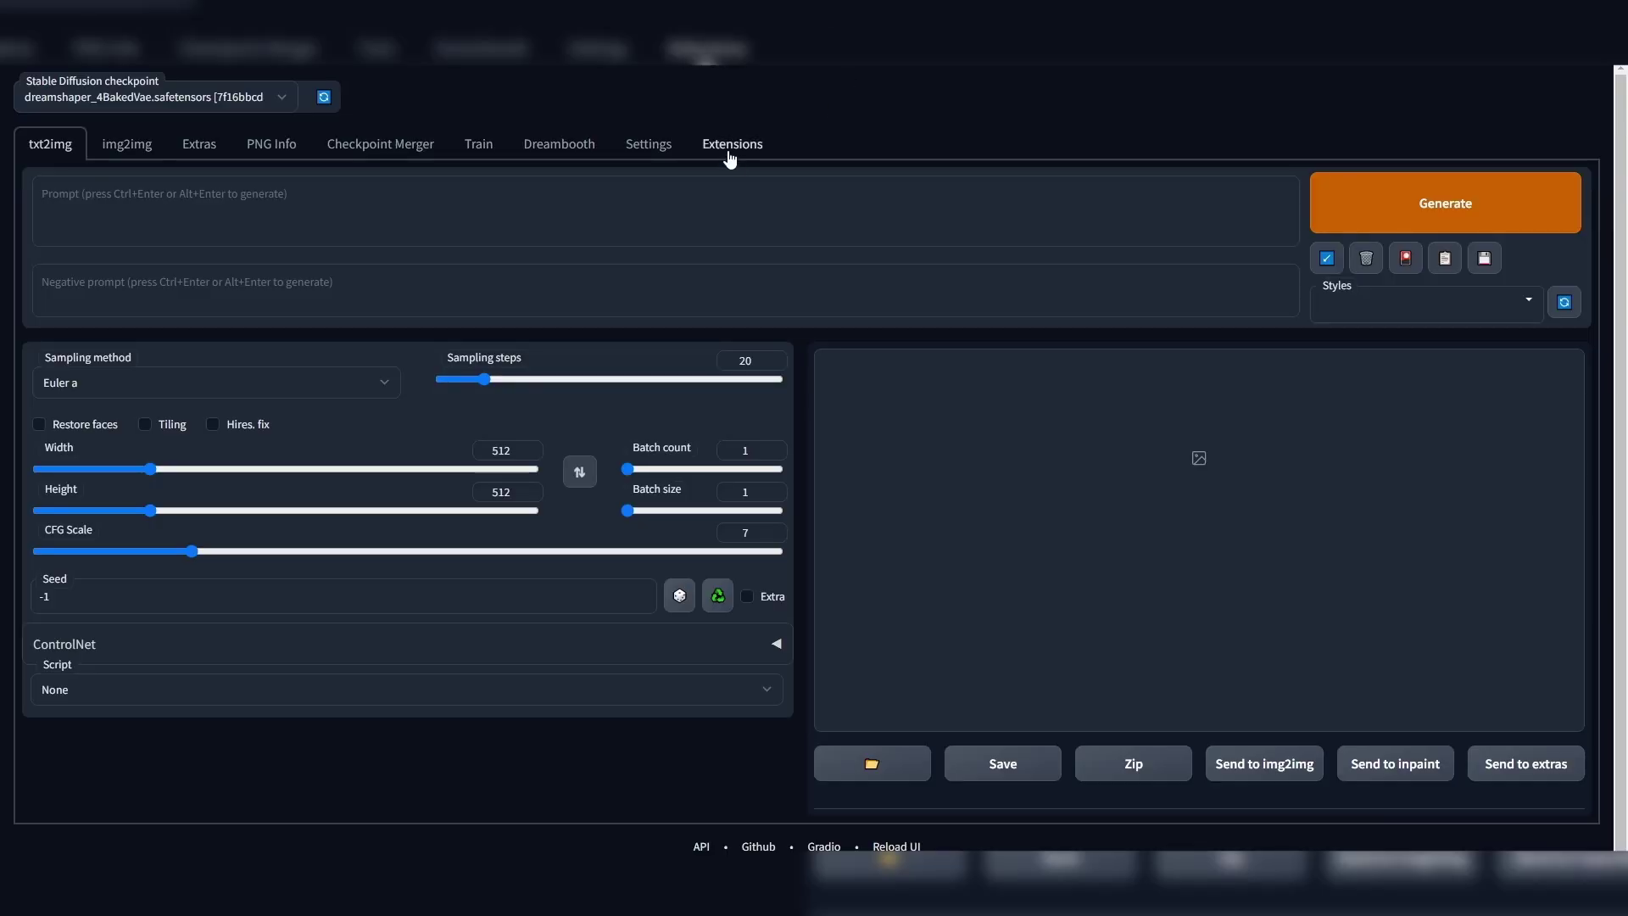
Browse the Extensions manager's Install from URL and Available lists and load the available extensions.
{"action": "left_click", "coordinate": [729, 158]}
{"action": "left_click", "coordinate": [213, 189]}
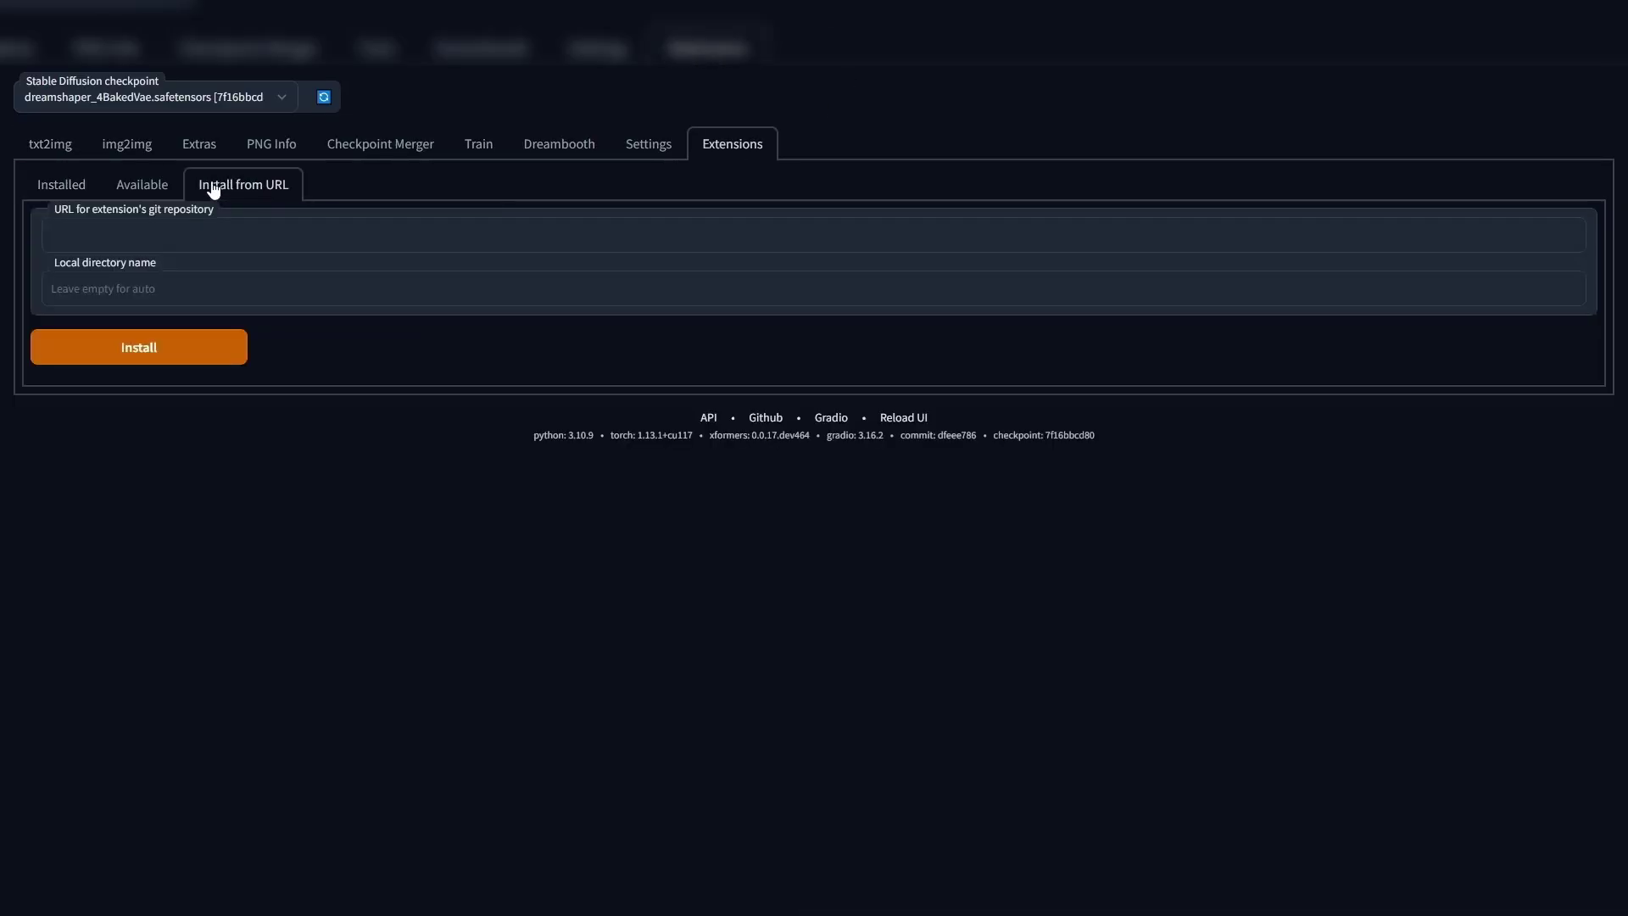
{"action": "left_click", "coordinate": [159, 192]}
{"action": "left_click", "coordinate": [140, 227]}
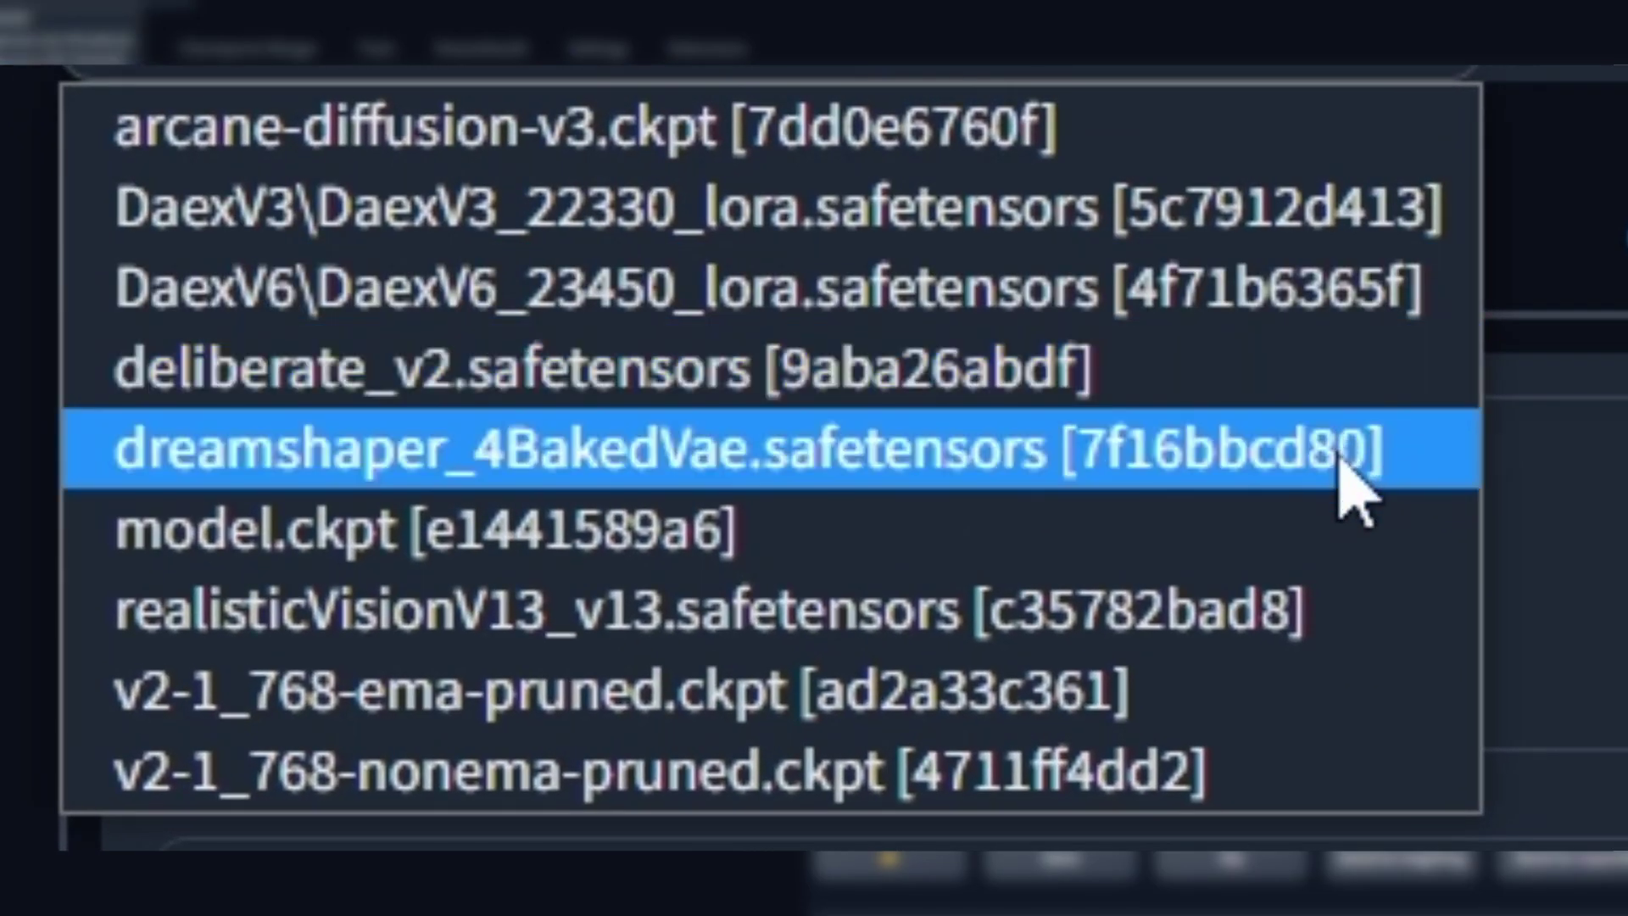
{"action": "left_click", "coordinate": [1338, 556]}
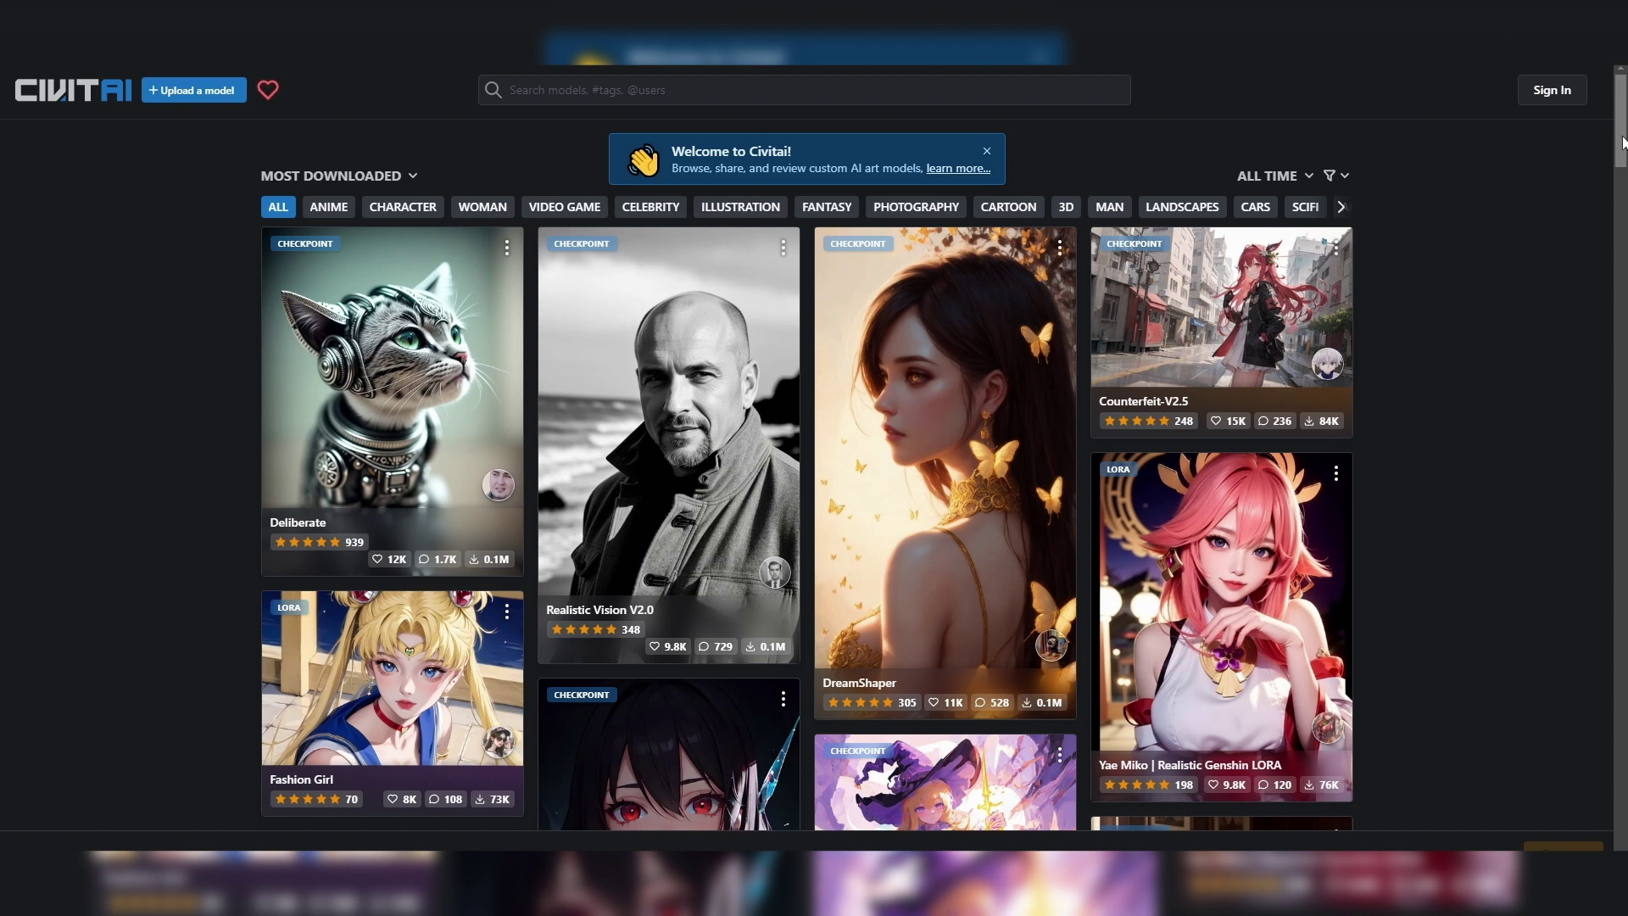
Scroll the Civitai model grid and page through DreamShaper's example images.
{"action": "scroll", "coordinate": [1622, 142], "scroll_direction": "down", "scroll_amount": 3}
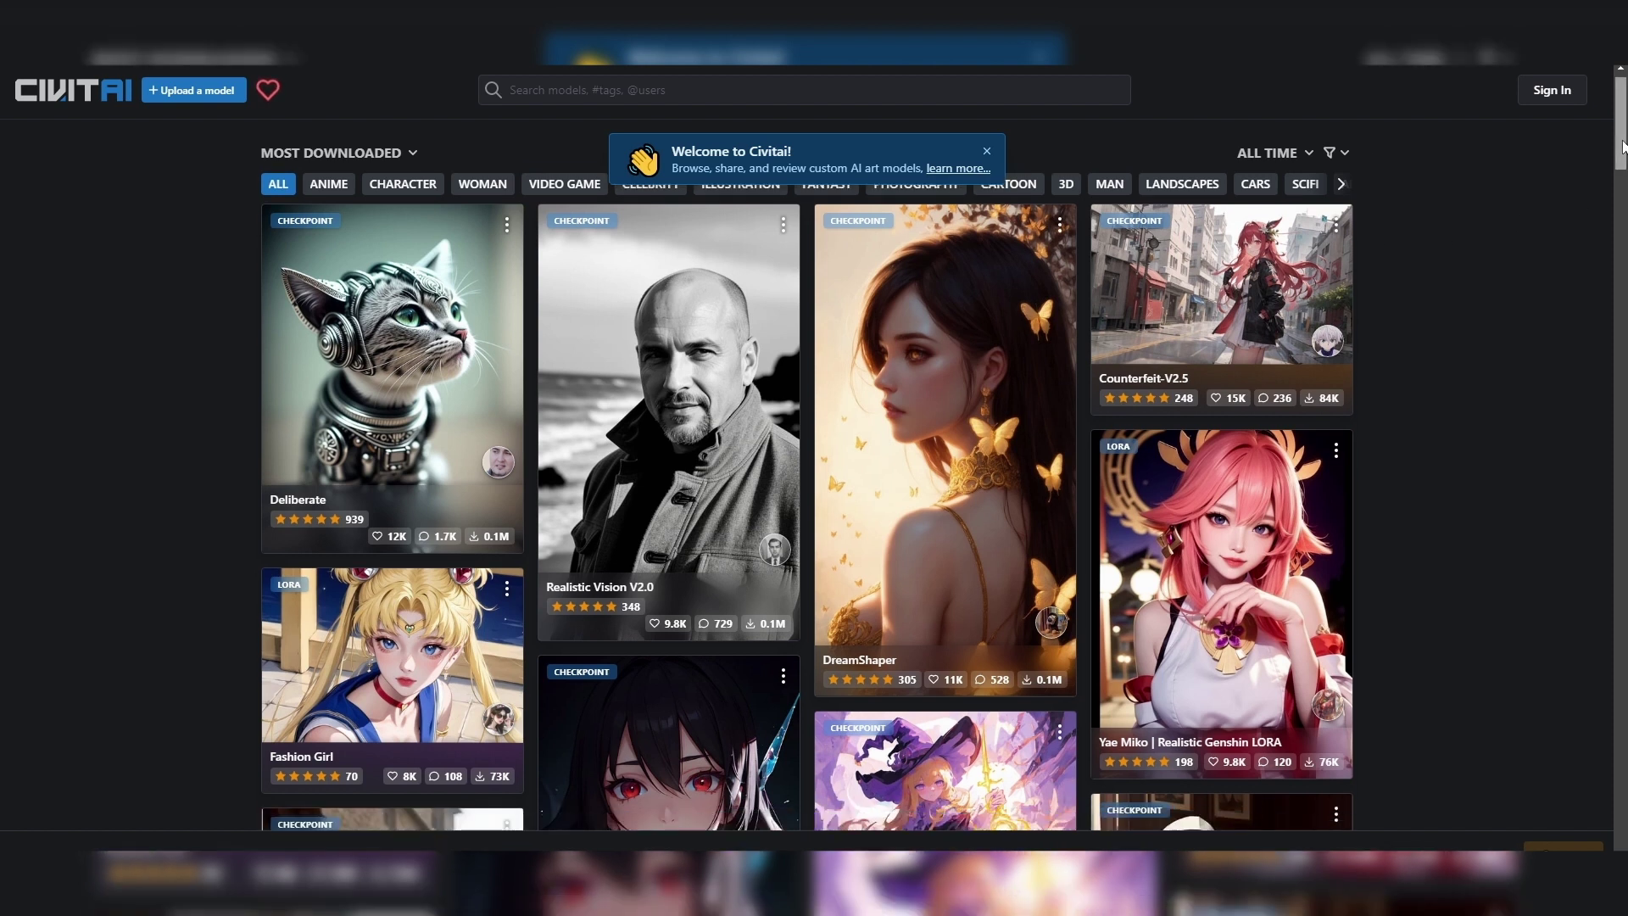
{"action": "scroll", "coordinate": [814, 474], "scroll_direction": "down", "scroll_amount": 3}
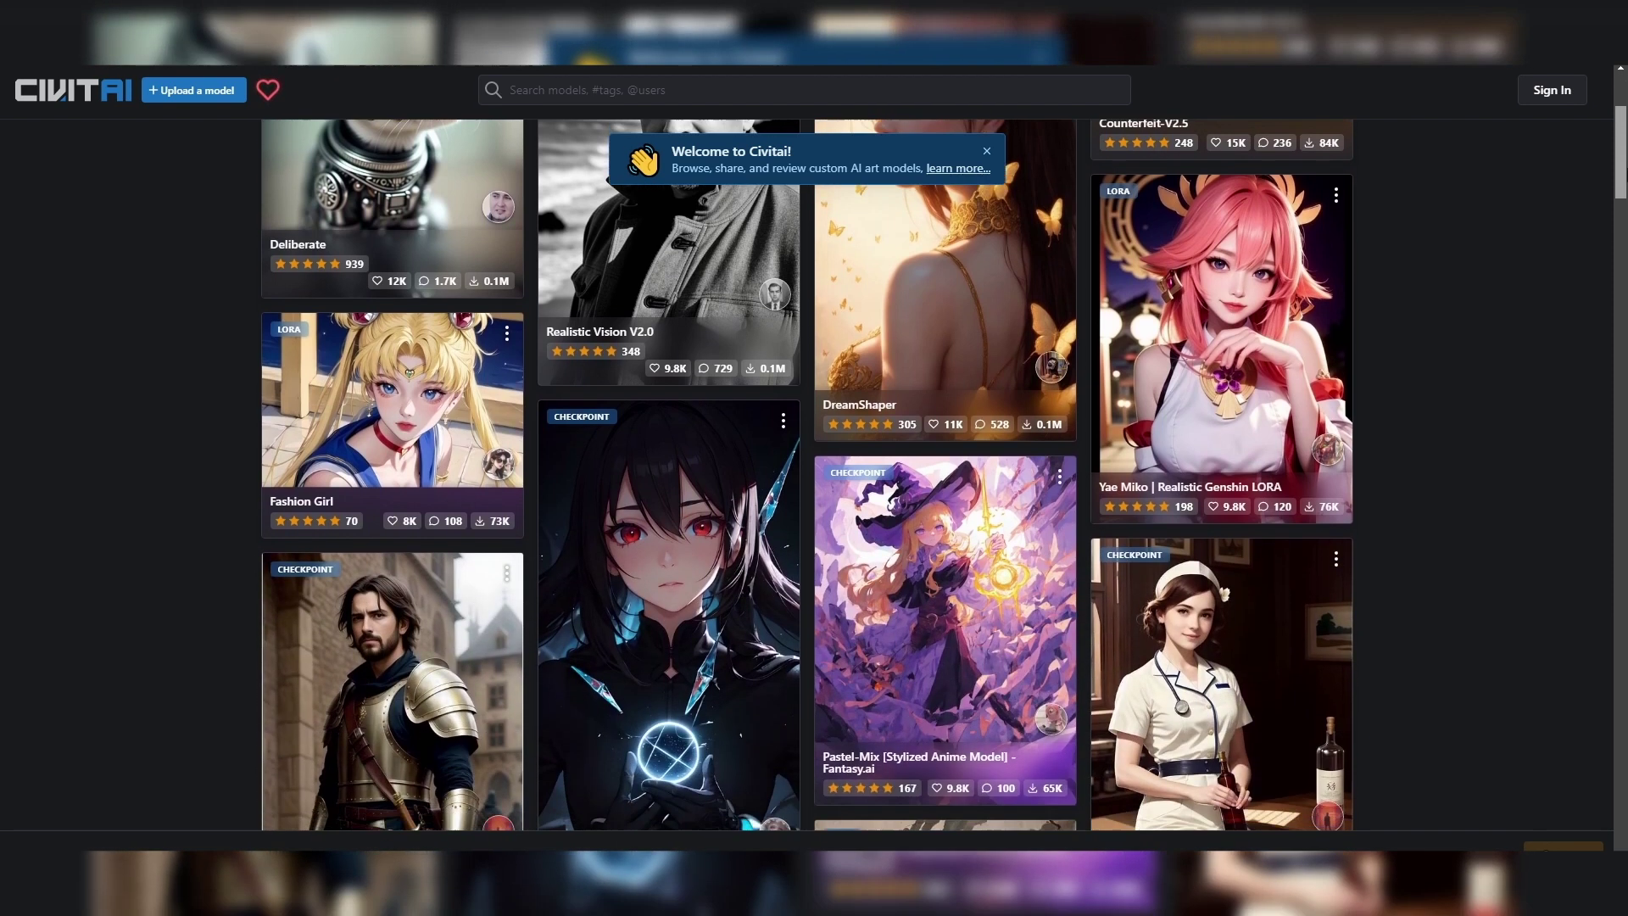
{"action": "scroll", "coordinate": [814, 475], "scroll_direction": "down", "scroll_amount": 4}
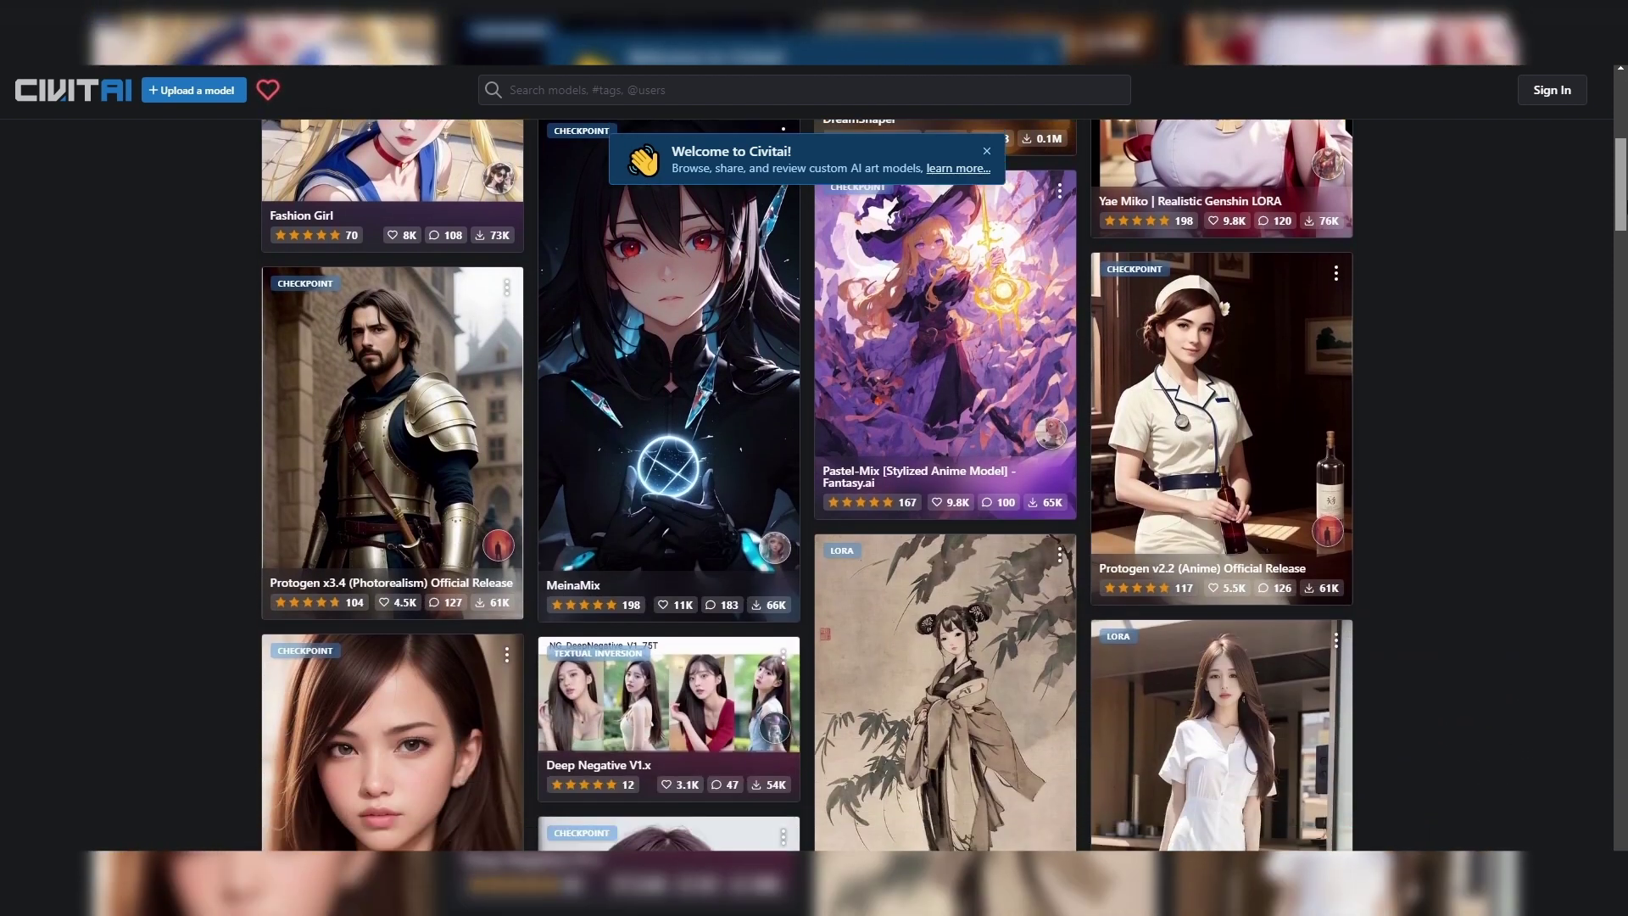
{"action": "scroll", "coordinate": [814, 475], "scroll_direction": "down", "scroll_amount": 5}
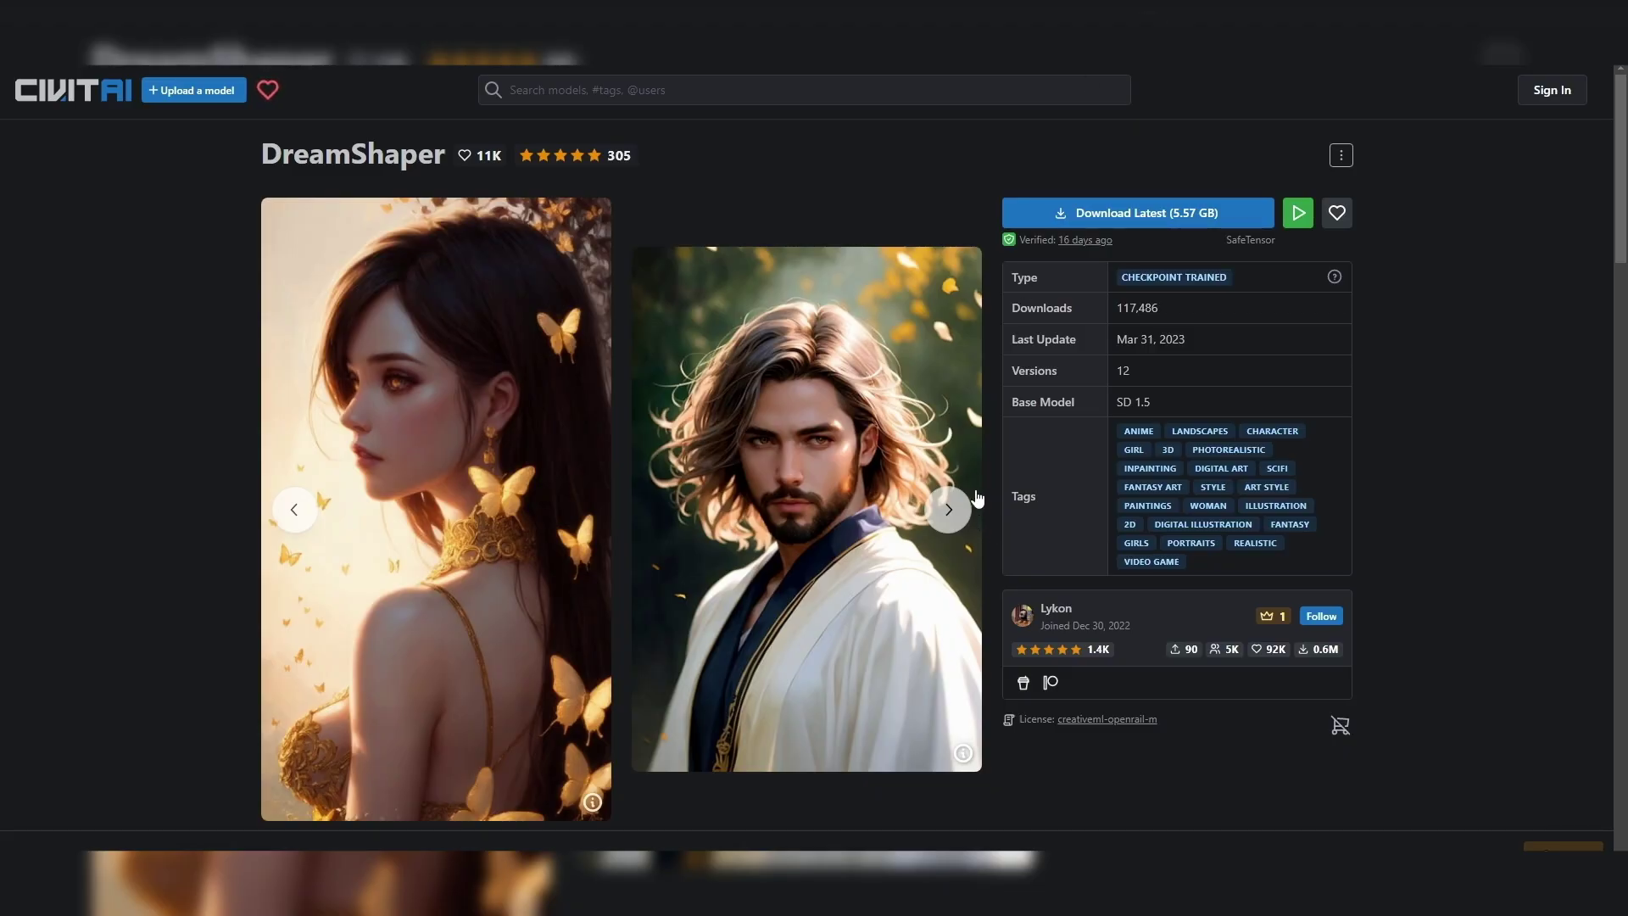
{"action": "left_click", "coordinate": [948, 509]}
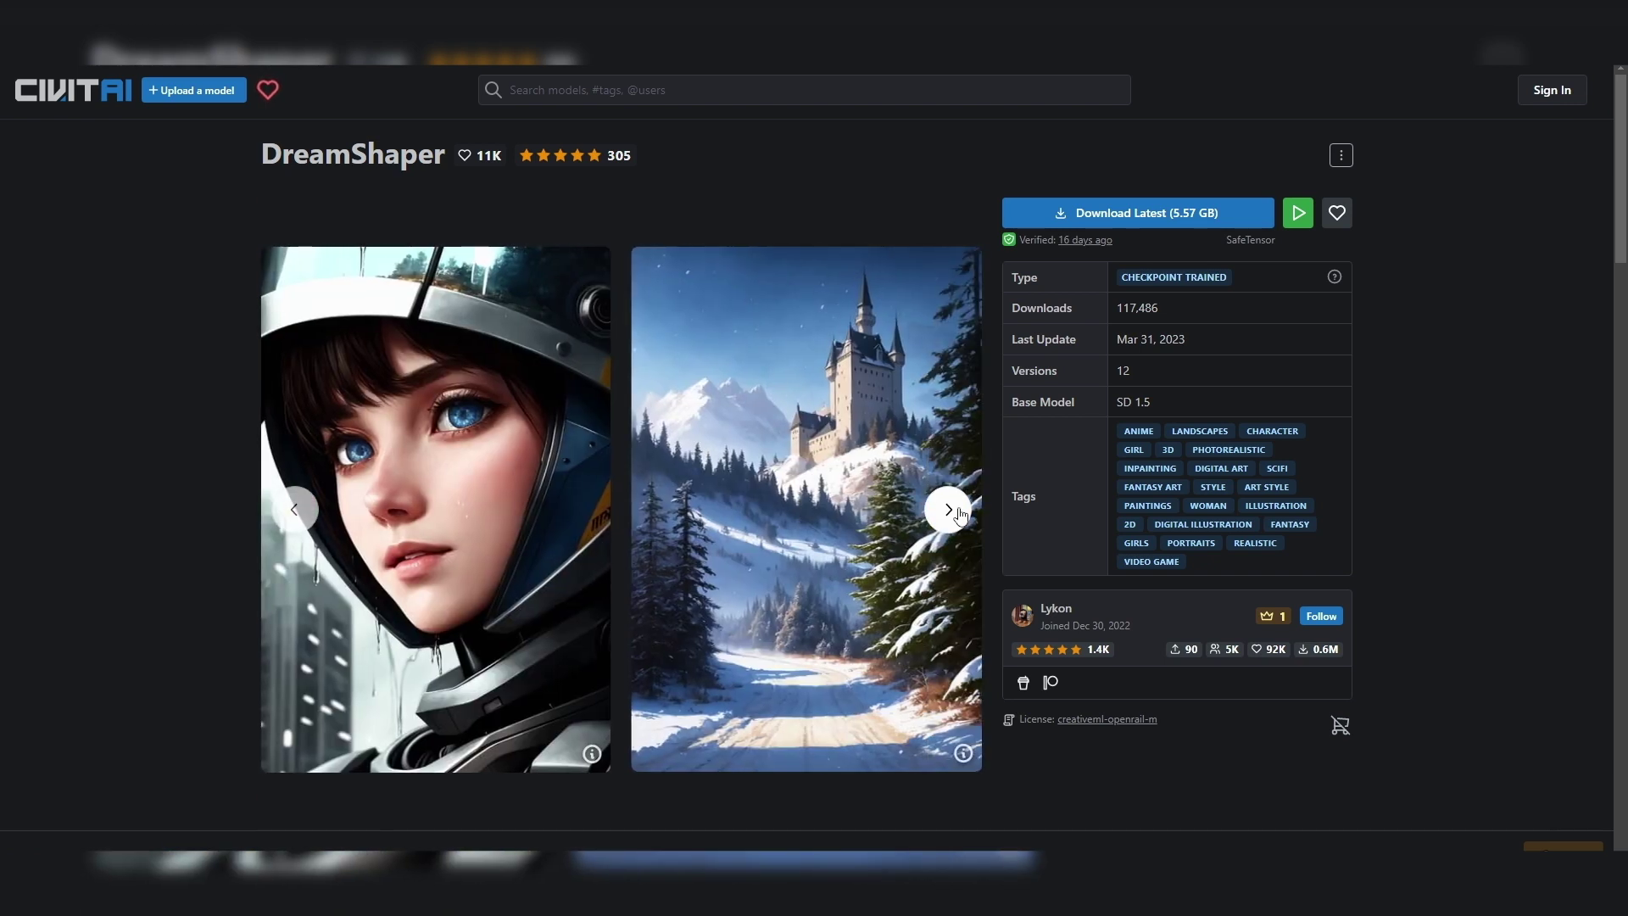
{"action": "left_click", "coordinate": [958, 513]}
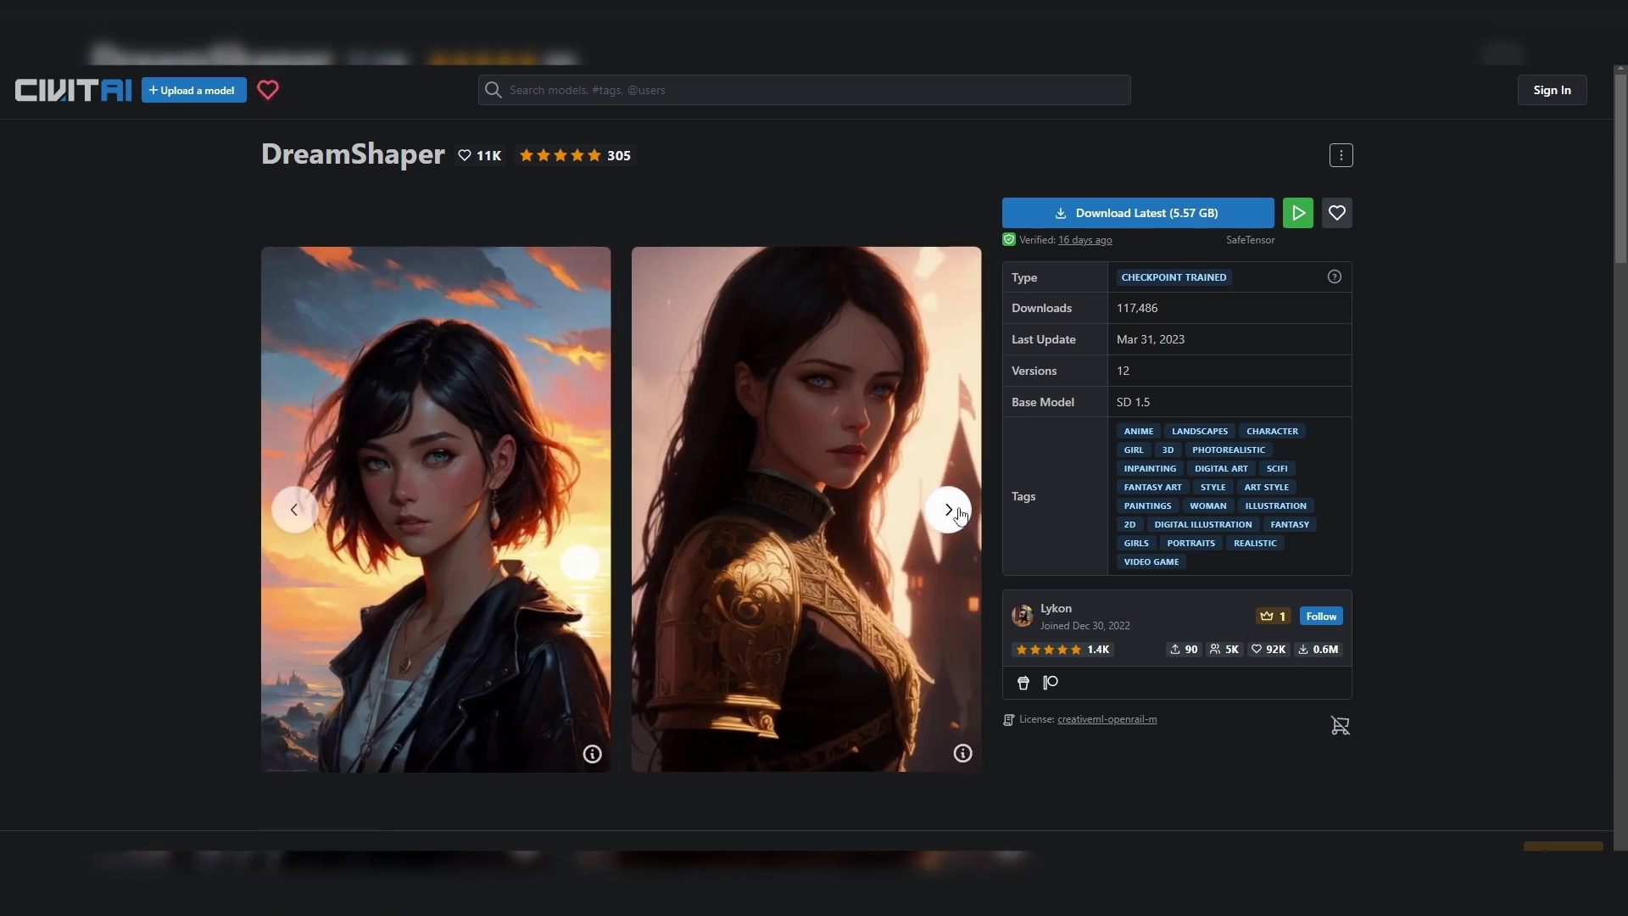
{"action": "left_click", "coordinate": [958, 513]}
{"action": "left_click", "coordinate": [958, 513]}
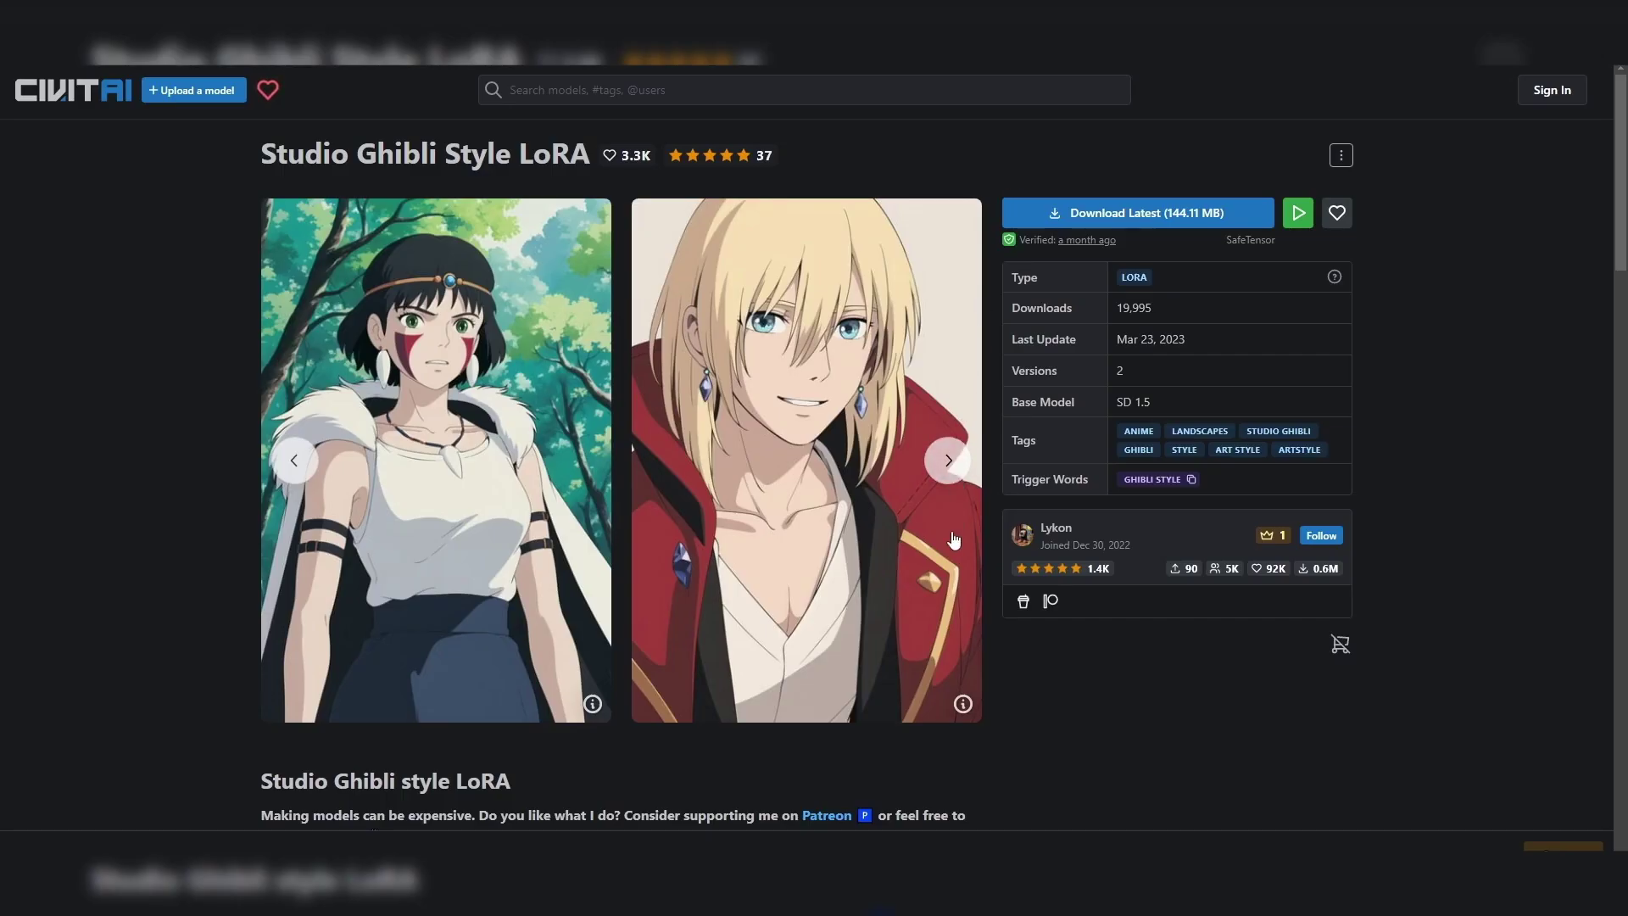
Copy the prompt from a Studio Ghibli Style LoRA example's generation data.
{"action": "left_click", "coordinate": [963, 706]}
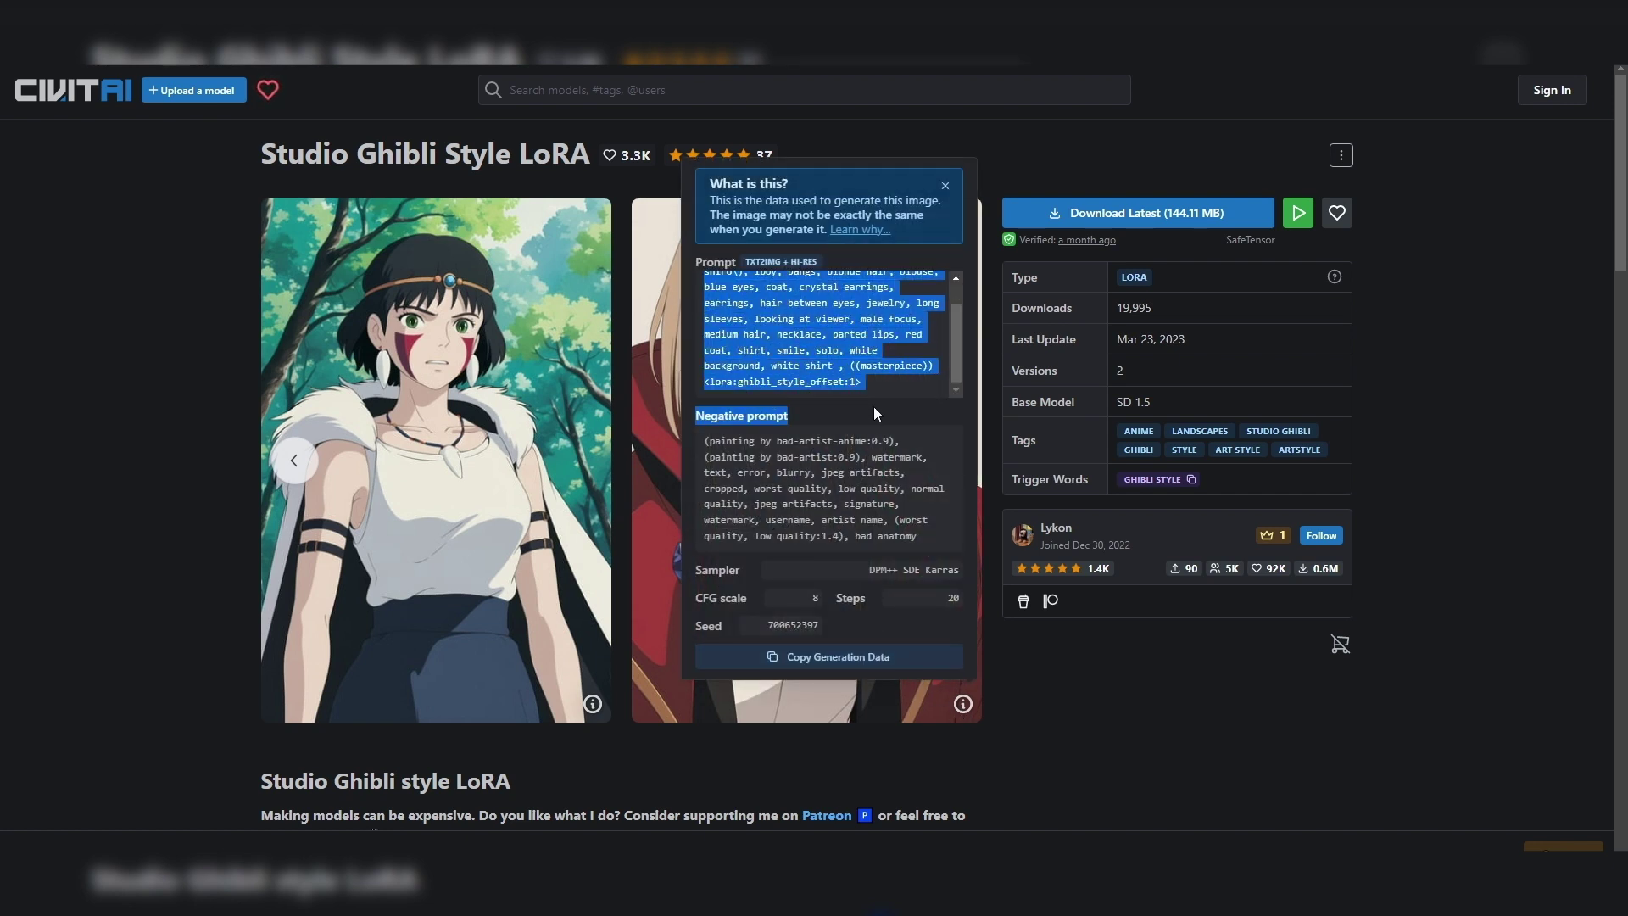
{"action": "left_click_drag", "start_coordinate": [880, 409], "coordinate": [873, 380]}
{"action": "right_click", "coordinate": [798, 339]}
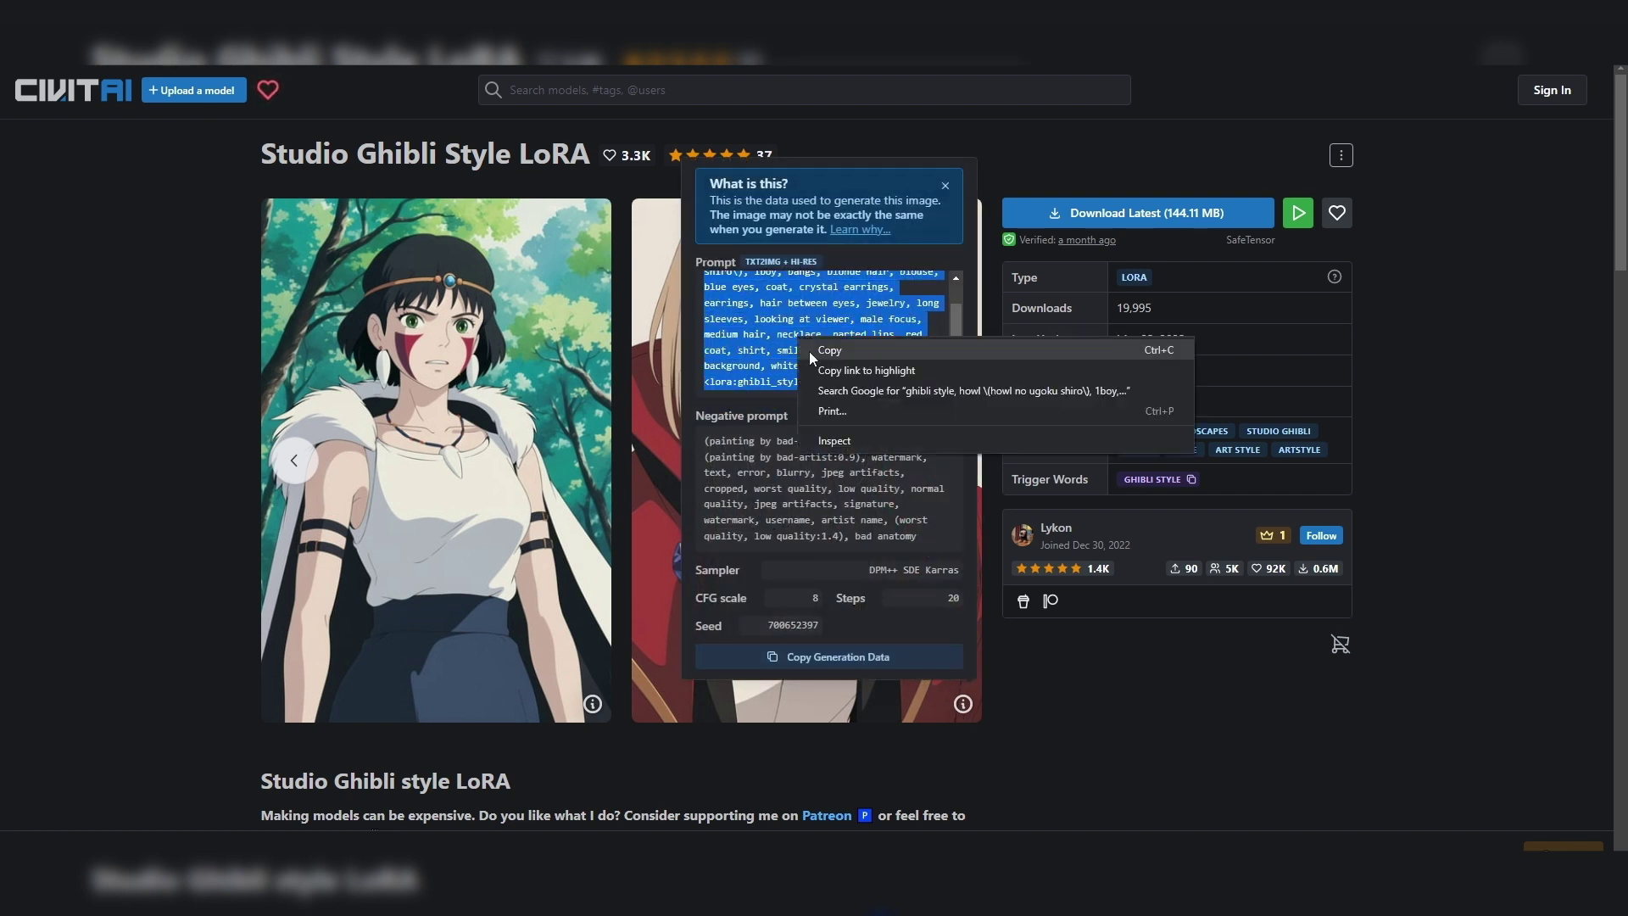
{"action": "left_click", "coordinate": [816, 354]}
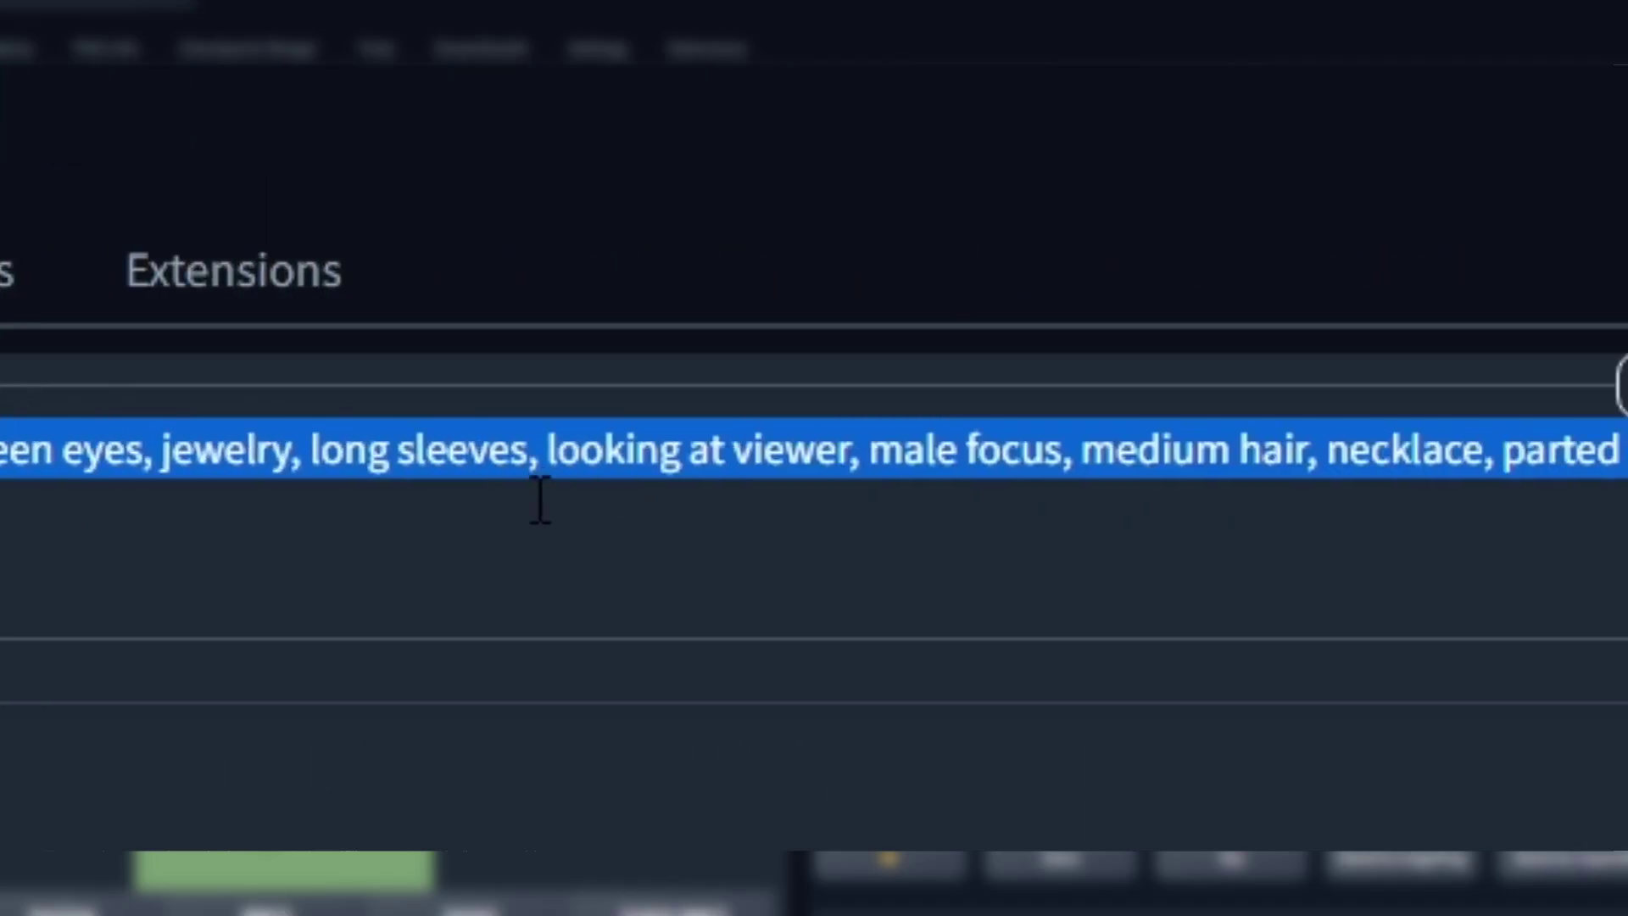
Replace character tags with ', dark intense shadows, cel-shading, anime,' and delete the ghibli_style_offset Lora tag.
{"action": "key", "text": "BackSpace"}
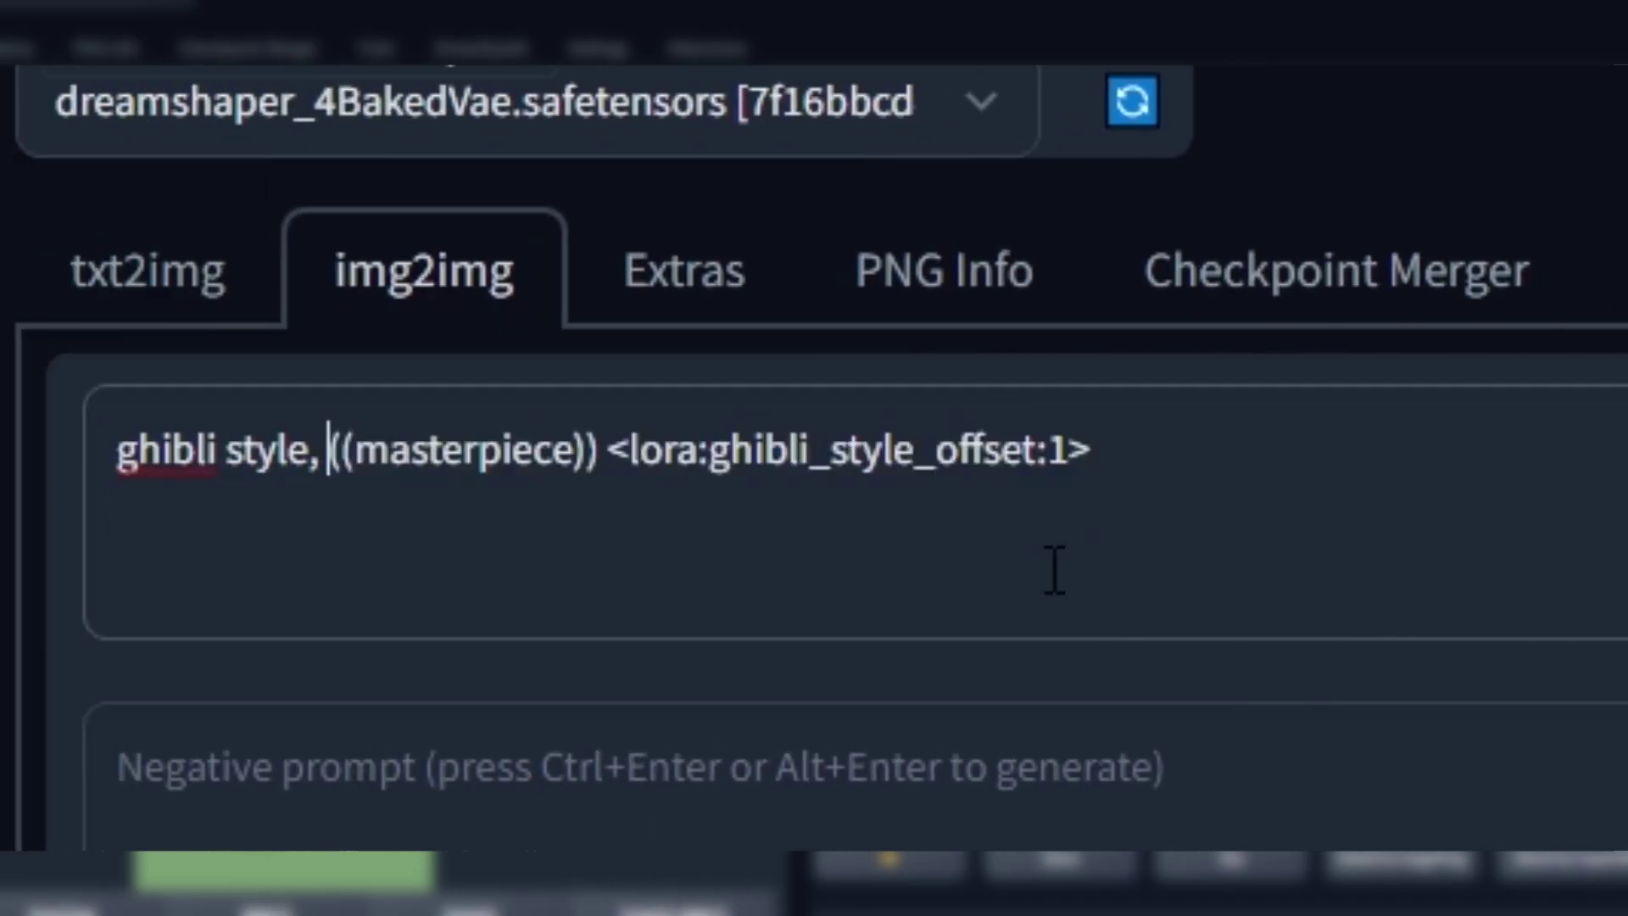
{"action": "type", "text": ", dark intense shad"}
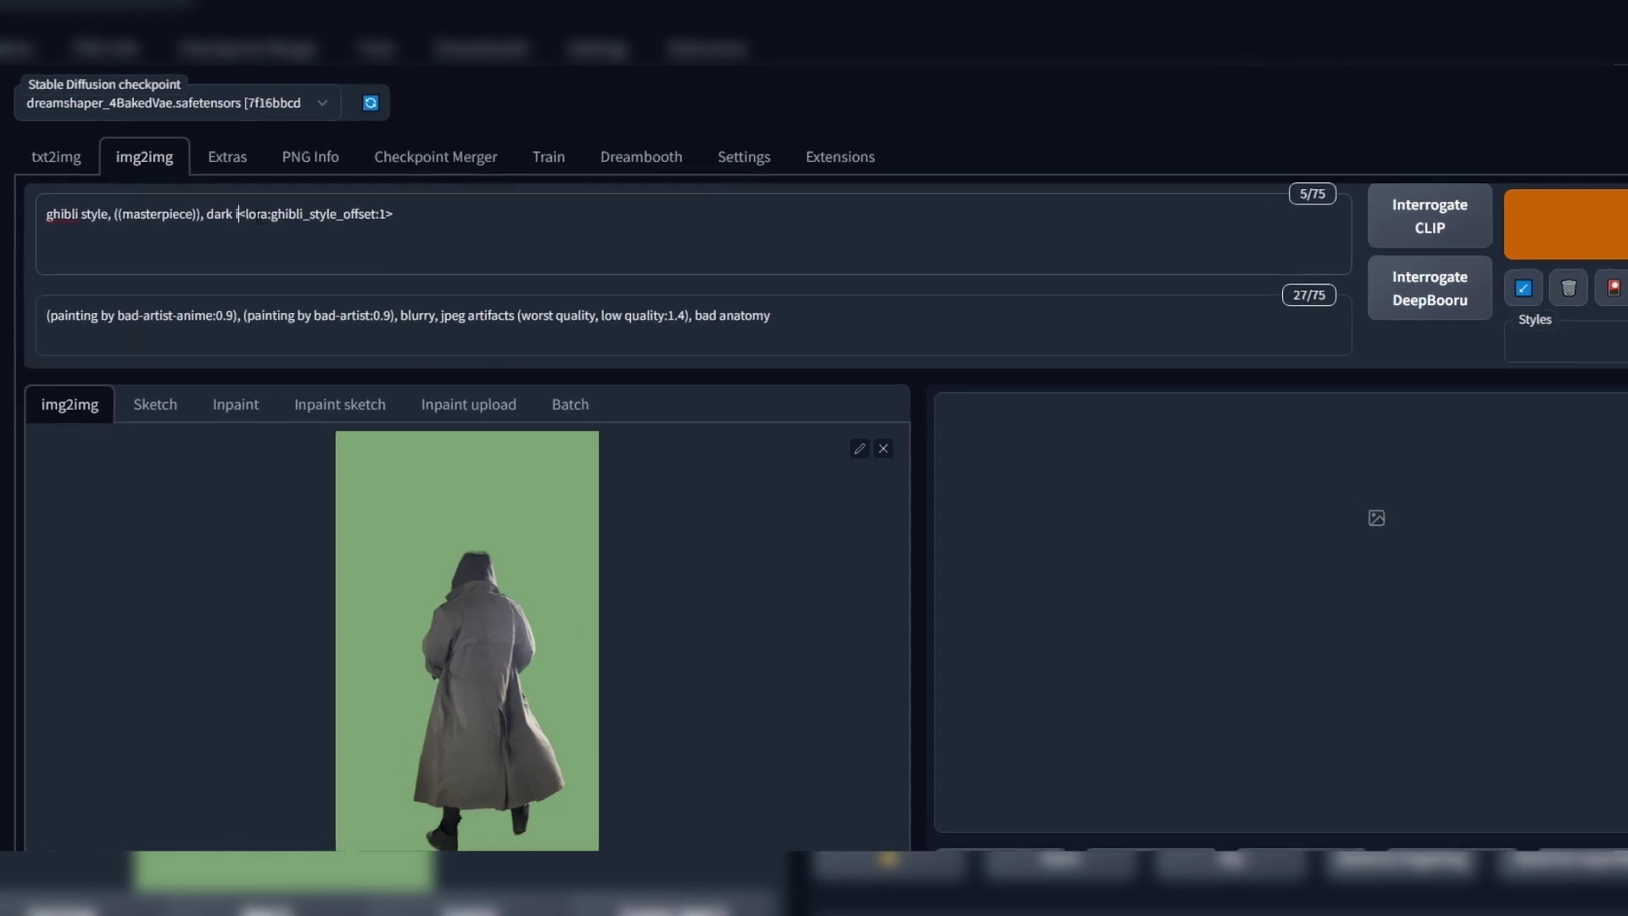
{"action": "type", "text": "ows, cel-sh"}
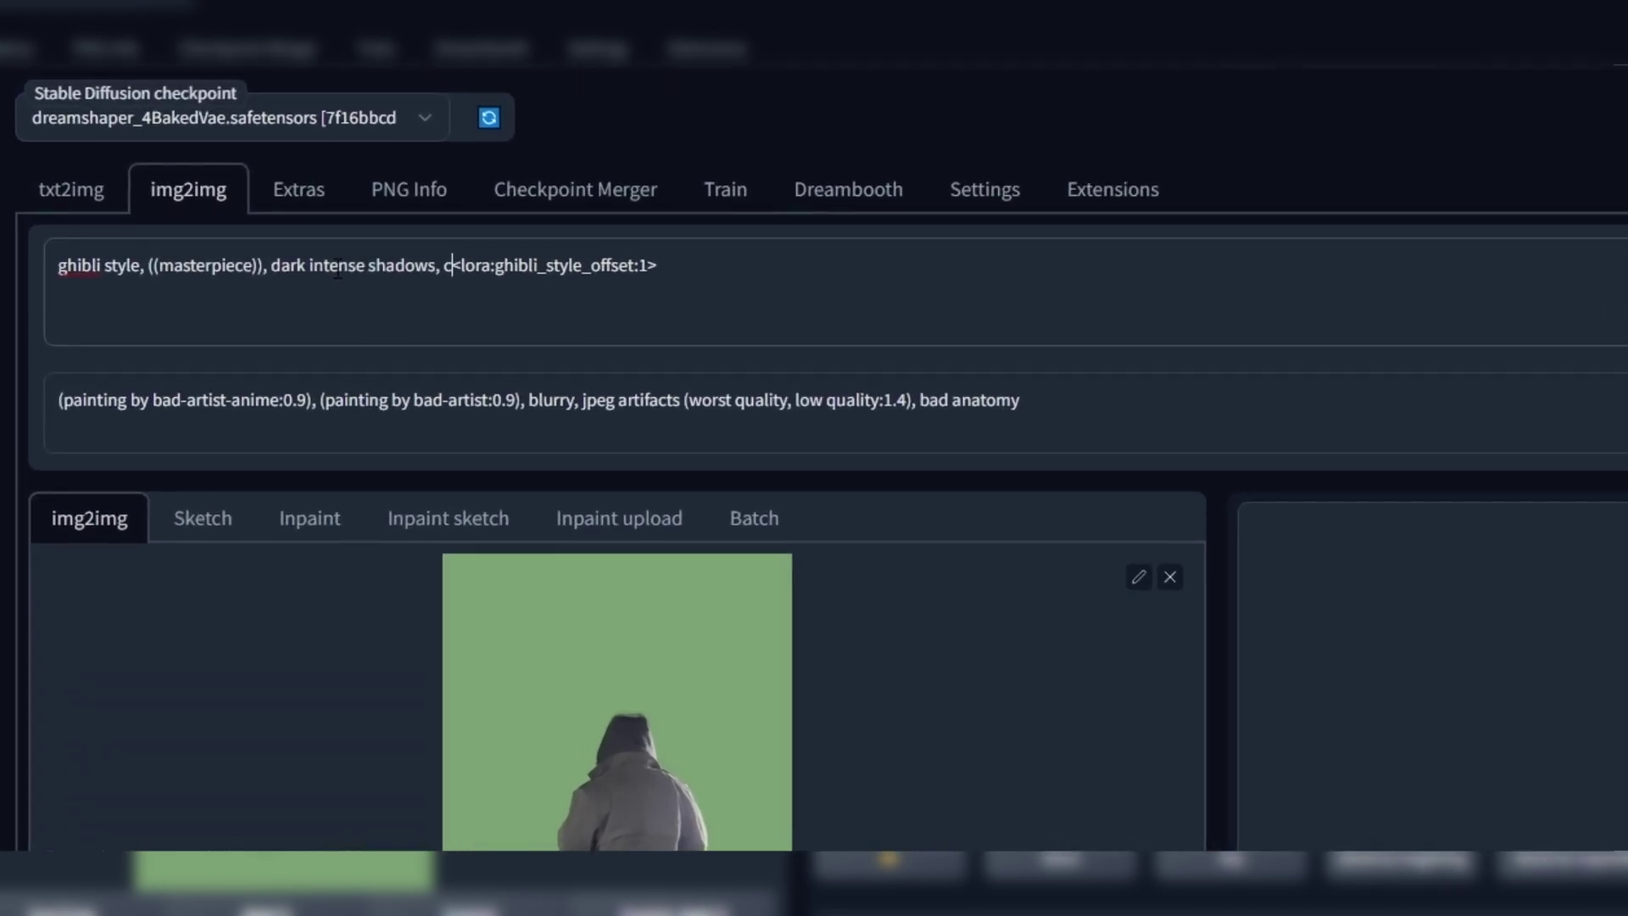
{"action": "type", "text": "ading, anim"}
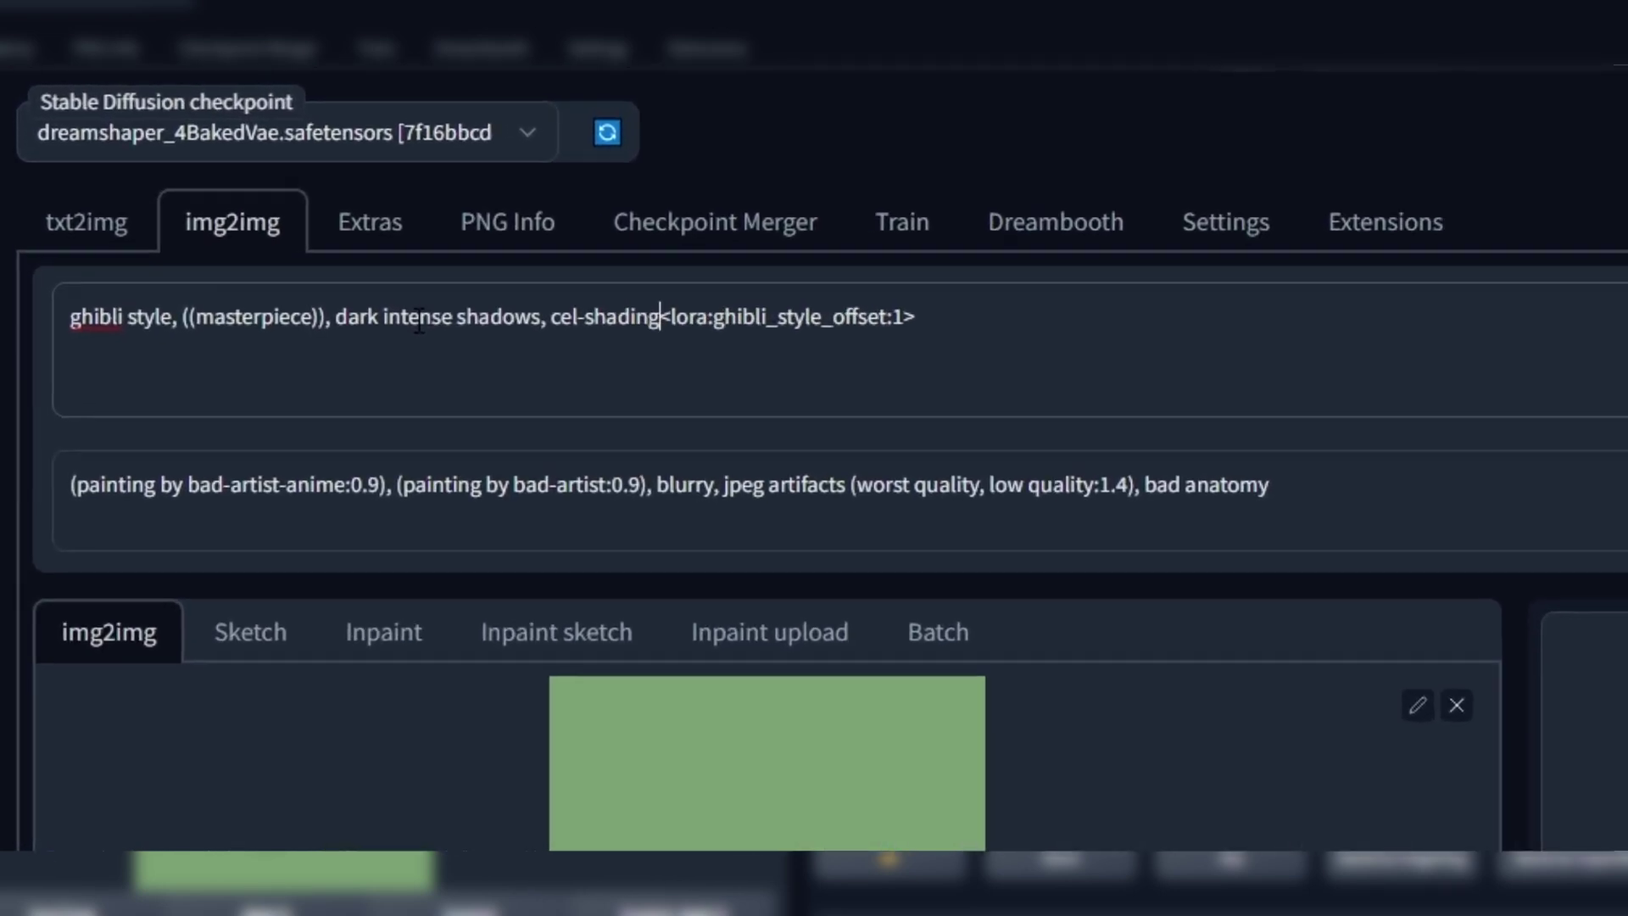
{"action": "type", "text": "e,"}
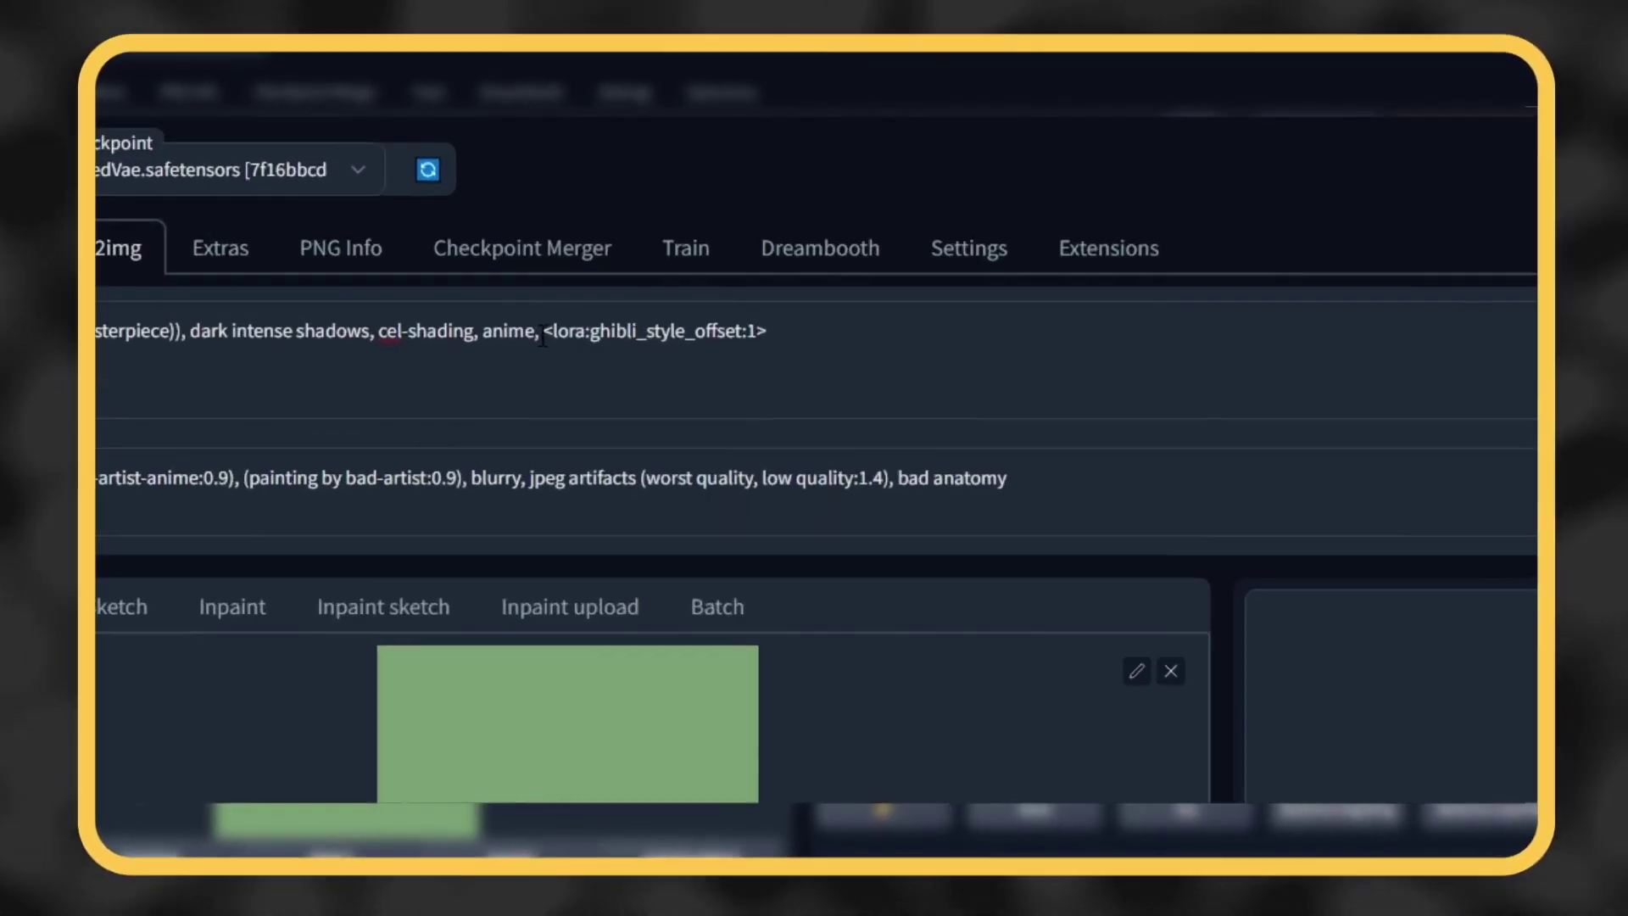
{"action": "left_click_drag", "start_coordinate": [442, 226], "coordinate": [517, 225]}
{"action": "left_click_drag", "start_coordinate": [816, 415], "coordinate": [933, 429]}
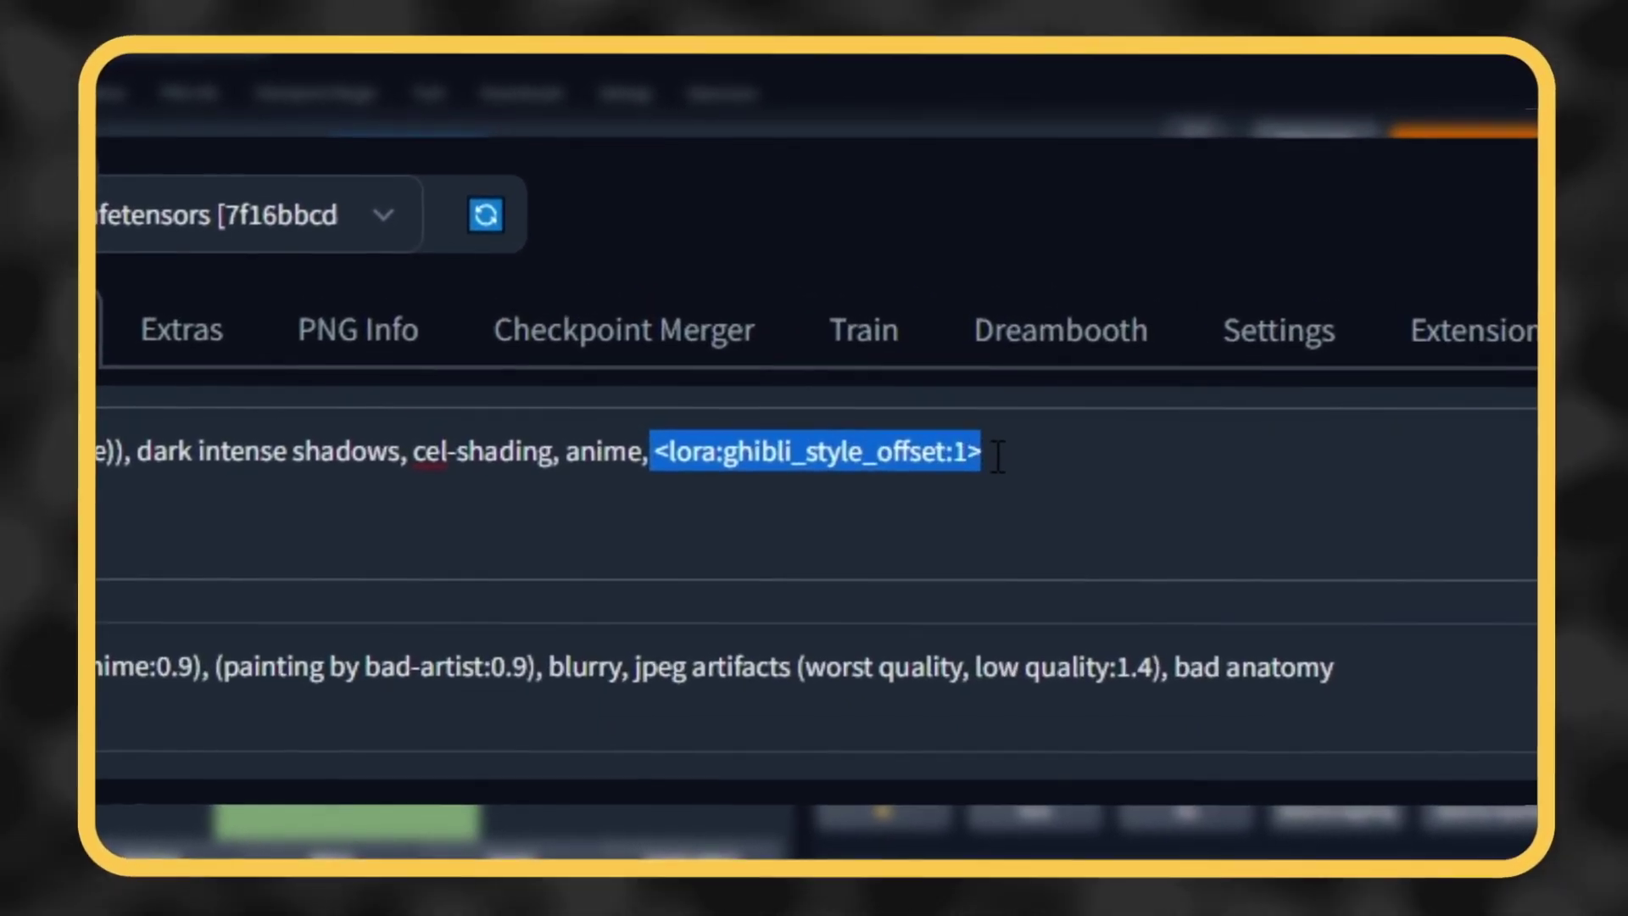
{"action": "key", "text": "BackSpace"}
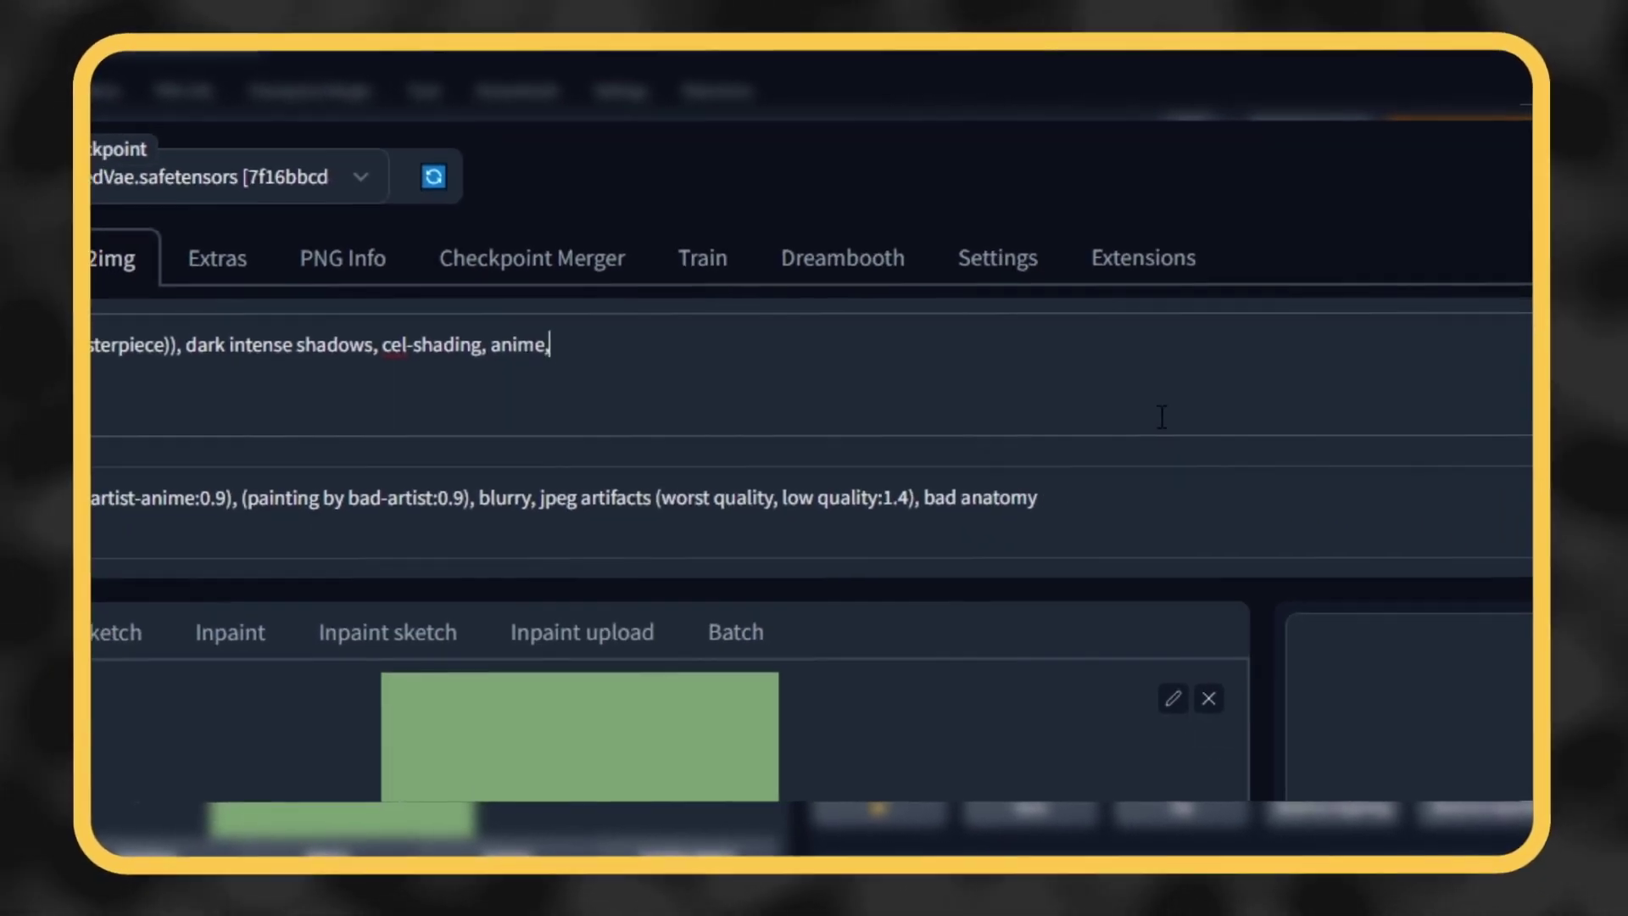
Add the studioGhibliStyle Lora from Extra Networks and widen the output beyond 512.
{"action": "left_click", "coordinate": [1438, 296]}
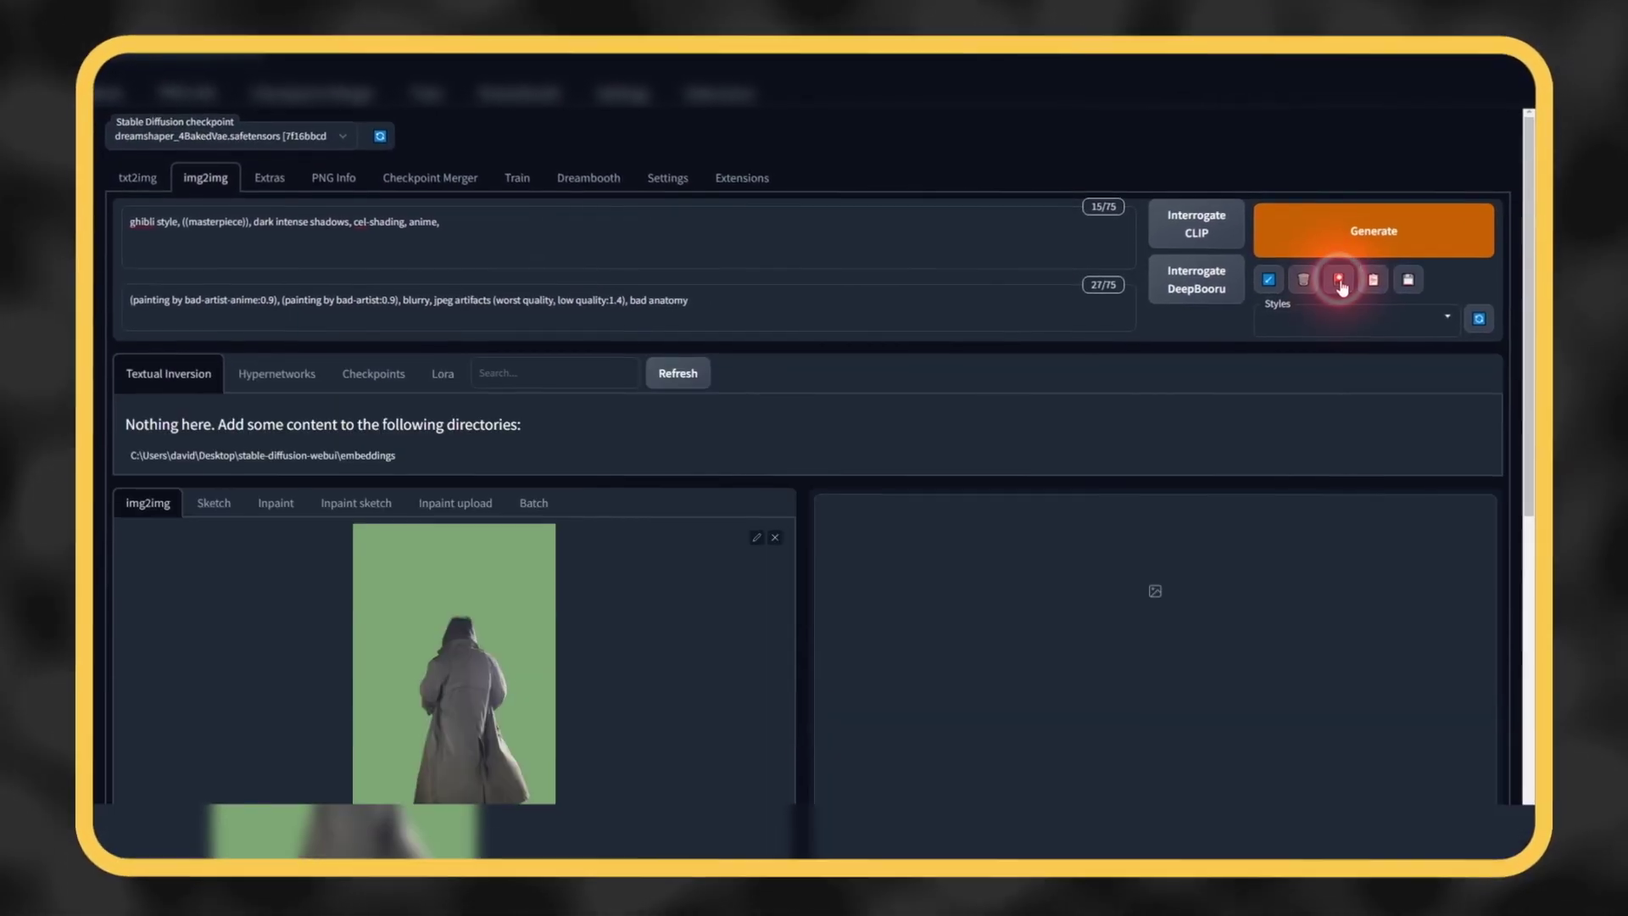
{"action": "left_click", "coordinate": [441, 376]}
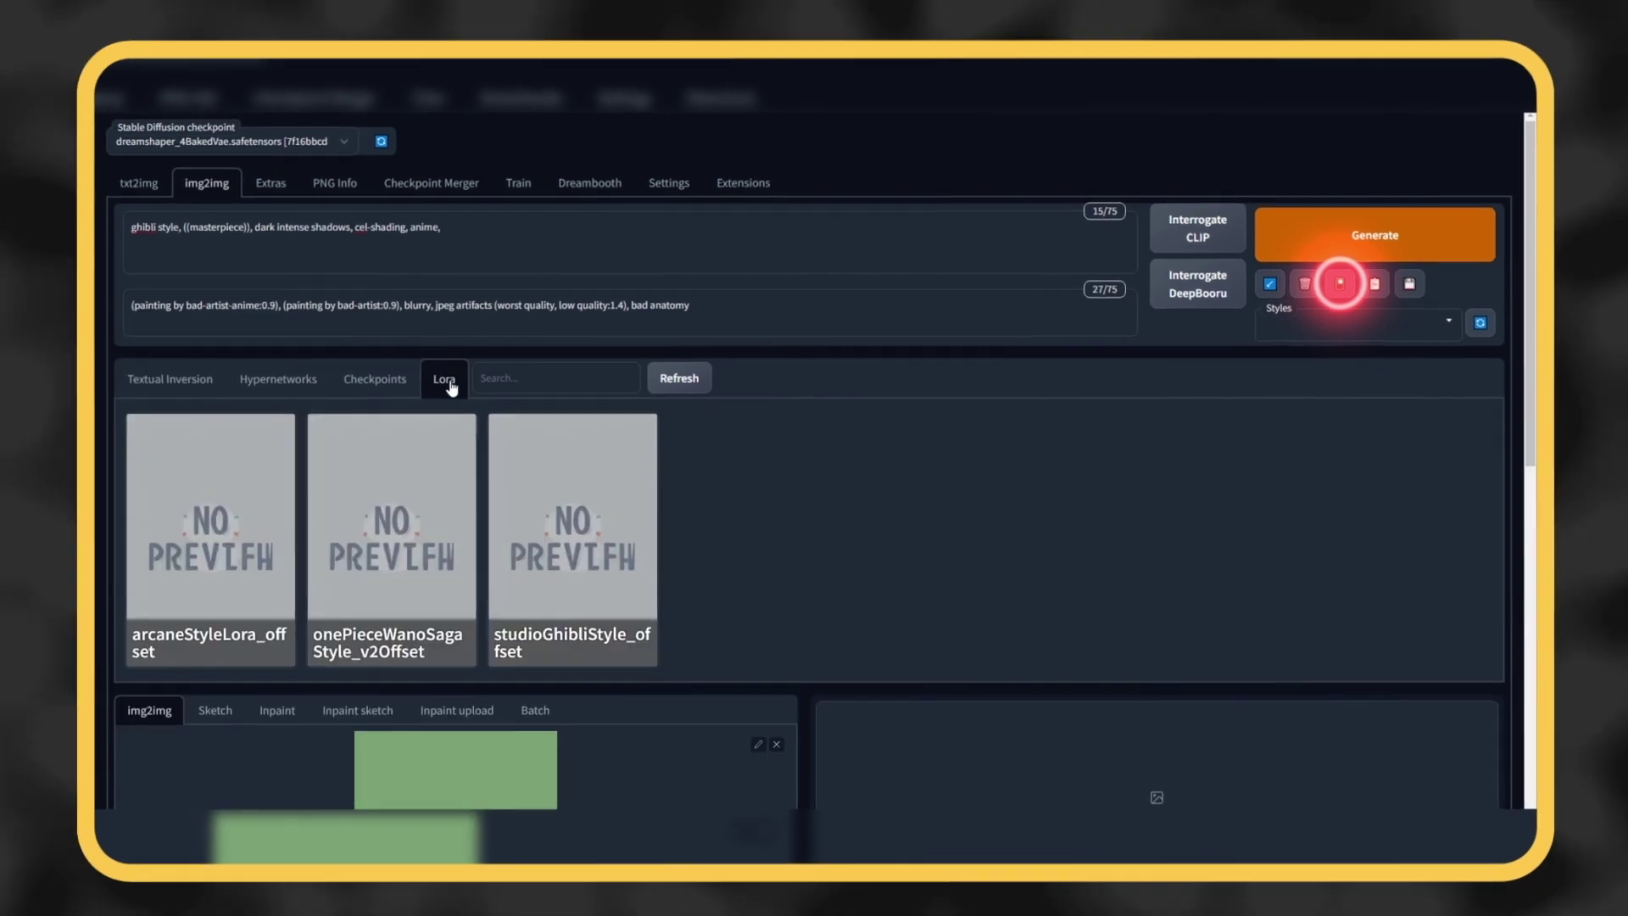
{"action": "left_click", "coordinate": [547, 499]}
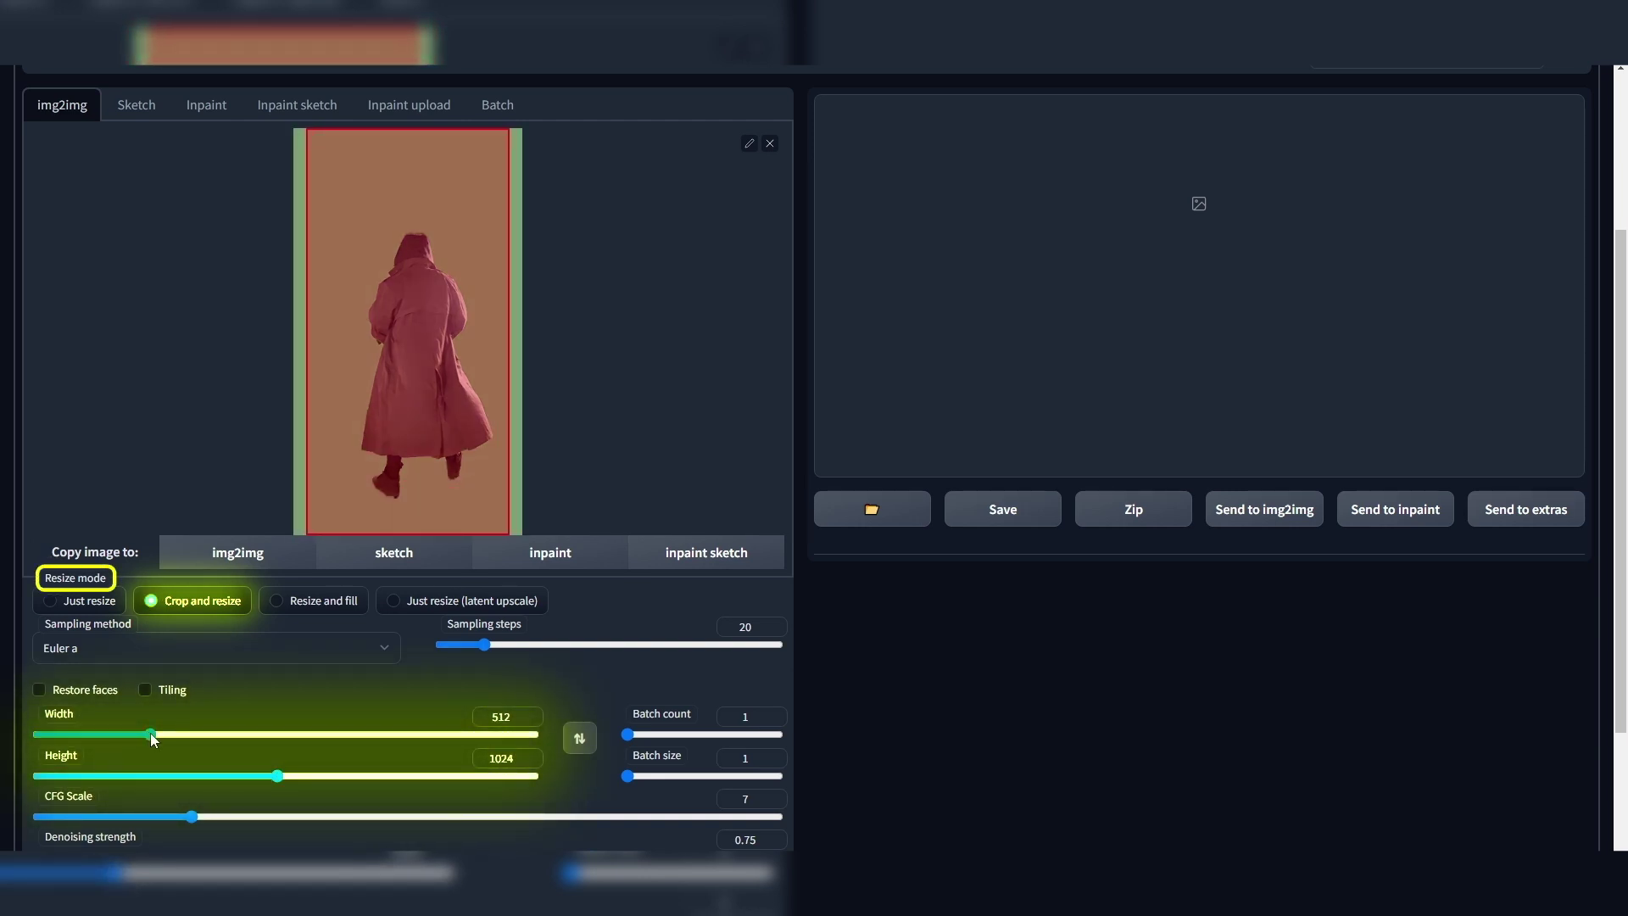
{"action": "left_click_drag", "start_coordinate": [150, 735], "coordinate": [162, 737]}
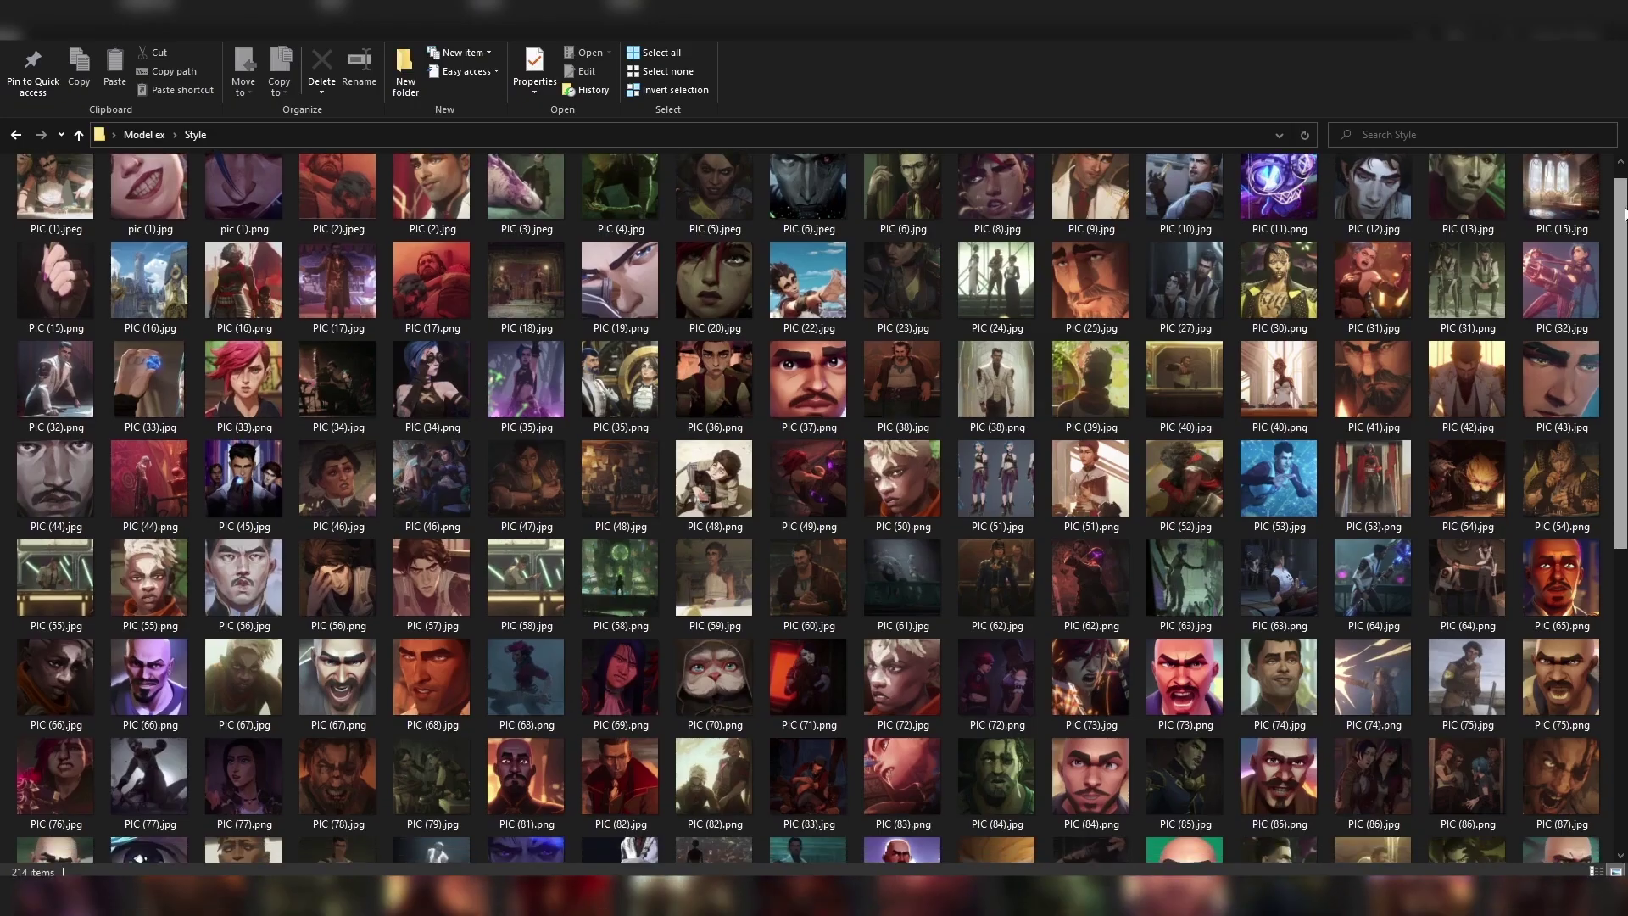
Look over the Style reference stills, then set the sampling method to Euler.
{"action": "scroll", "coordinate": [1611, 331], "scroll_direction": "up", "scroll_amount": 1}
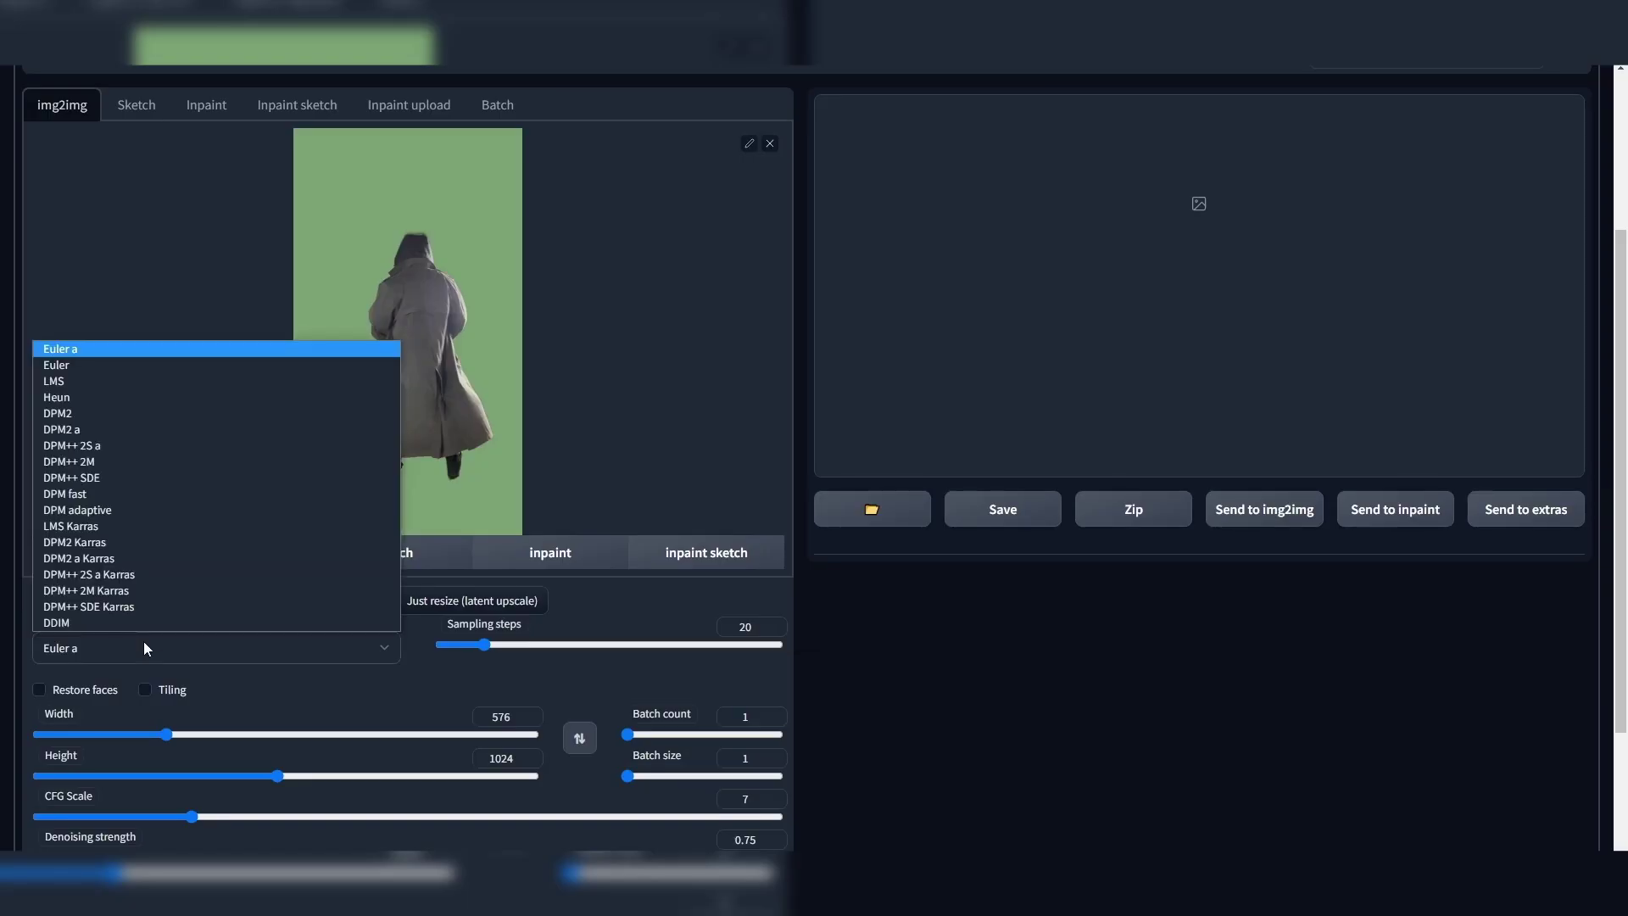
{"action": "left_click", "coordinate": [74, 368]}
{"action": "scroll", "coordinate": [209, 442], "scroll_direction": "down", "scroll_amount": 3}
Expand ControlNet and drop in the green-screen hooded-figure image.
{"action": "left_click", "coordinate": [197, 742]}
{"action": "scroll", "coordinate": [196, 742], "scroll_direction": "down", "scroll_amount": 4}
{"action": "left_click_drag", "start_coordinate": [196, 741], "coordinate": [373, 475]}
{"action": "scroll", "coordinate": [99, 691], "scroll_direction": "down", "scroll_amount": 3}
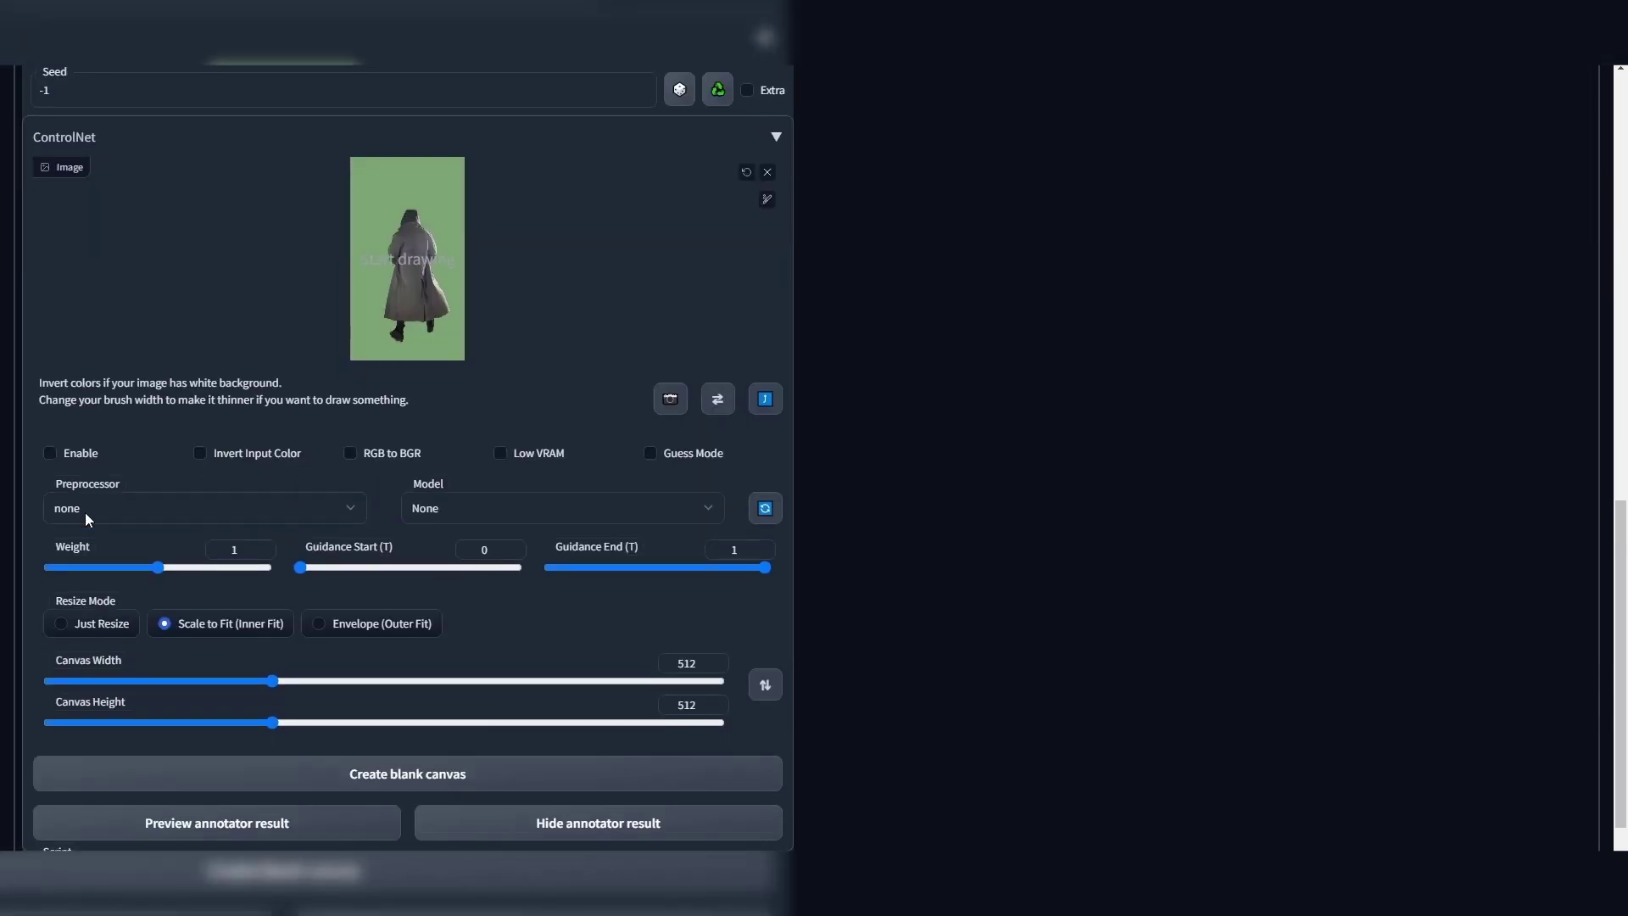
Set ControlNet to canny preprocessor, control_sd15_canny model, Just Resize, and canvas height 1024.
{"action": "left_click", "coordinate": [119, 507]}
{"action": "left_click", "coordinate": [105, 543]}
{"action": "left_click", "coordinate": [476, 502]}
{"action": "left_click", "coordinate": [469, 551]}
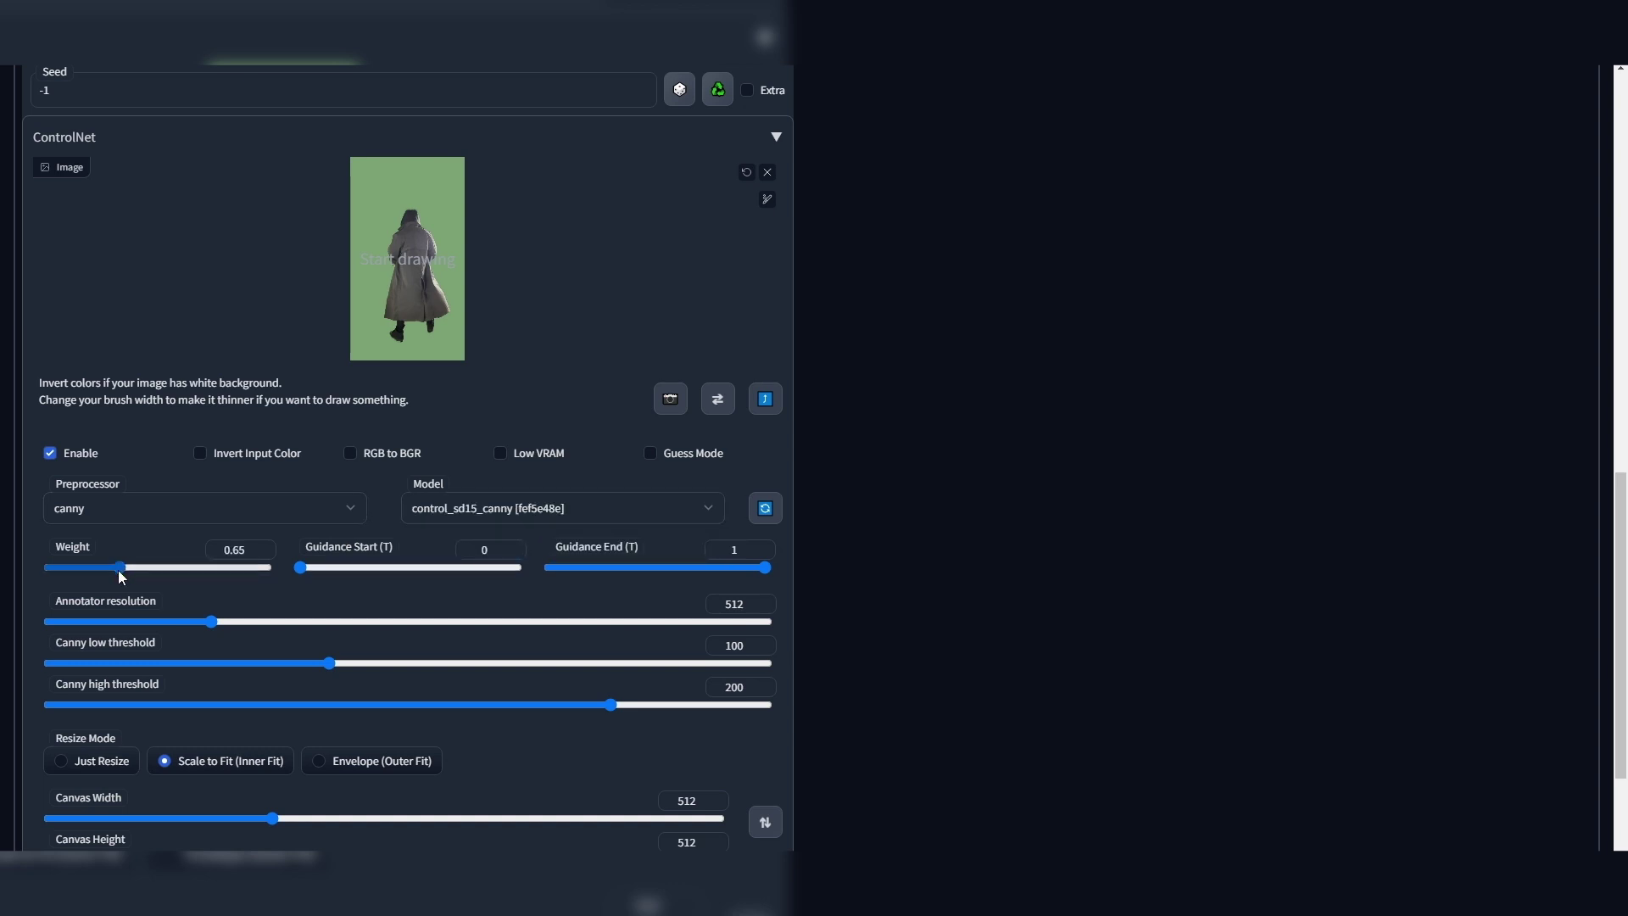
{"action": "scroll", "coordinate": [104, 605], "scroll_direction": "down", "scroll_amount": 2}
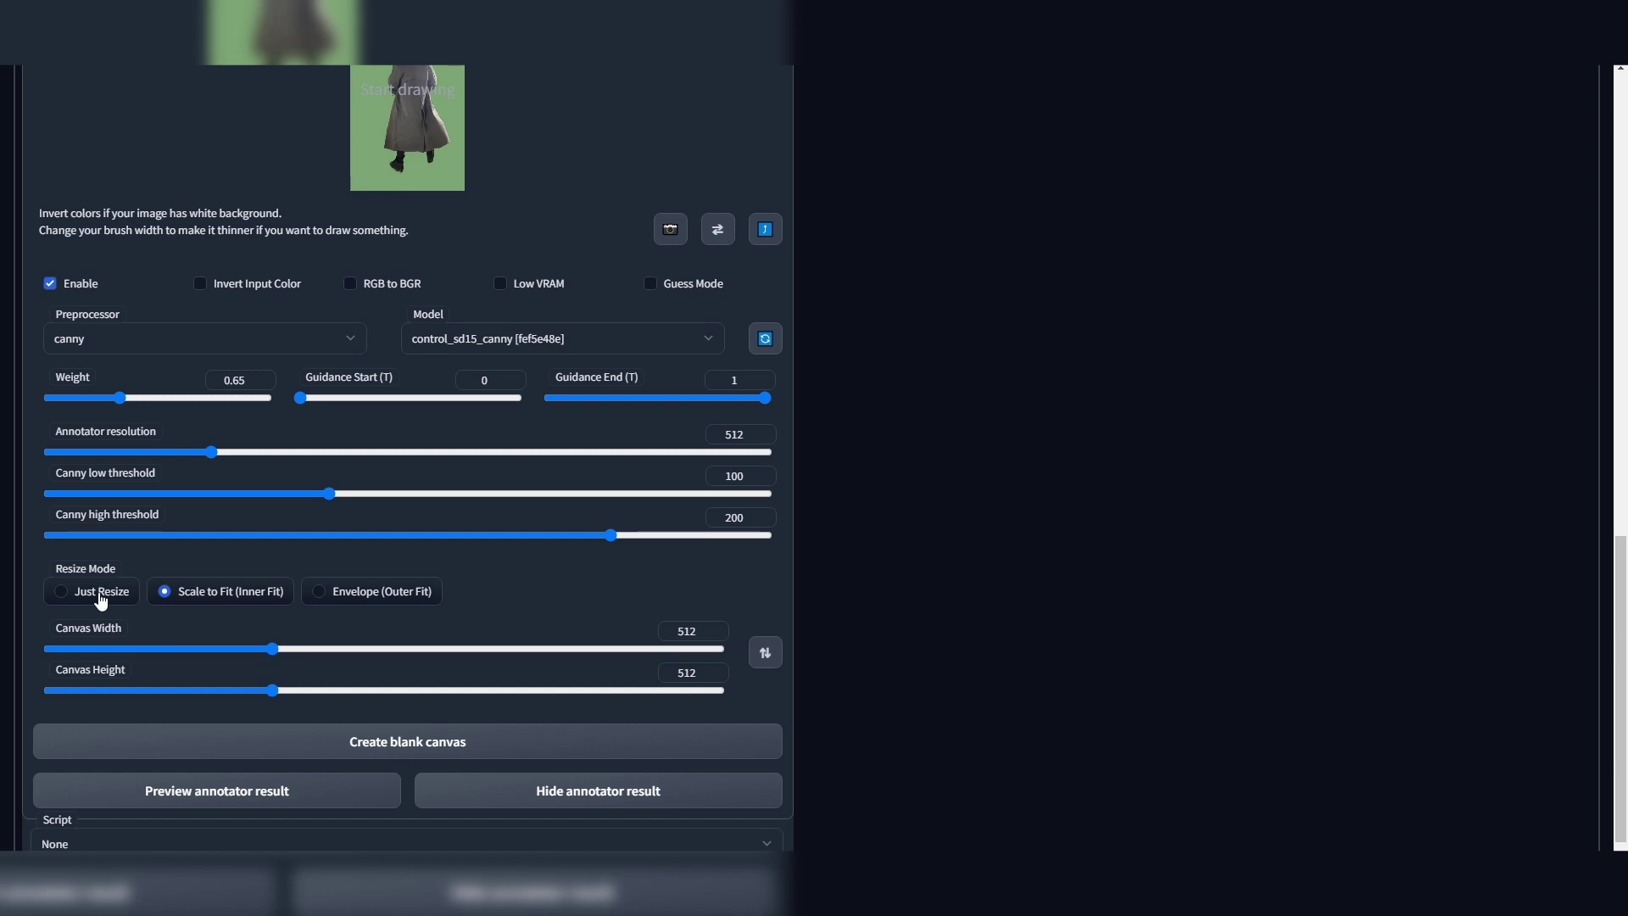
{"action": "left_click", "coordinate": [100, 591]}
{"action": "left_click_drag", "start_coordinate": [273, 690], "coordinate": [741, 690]}
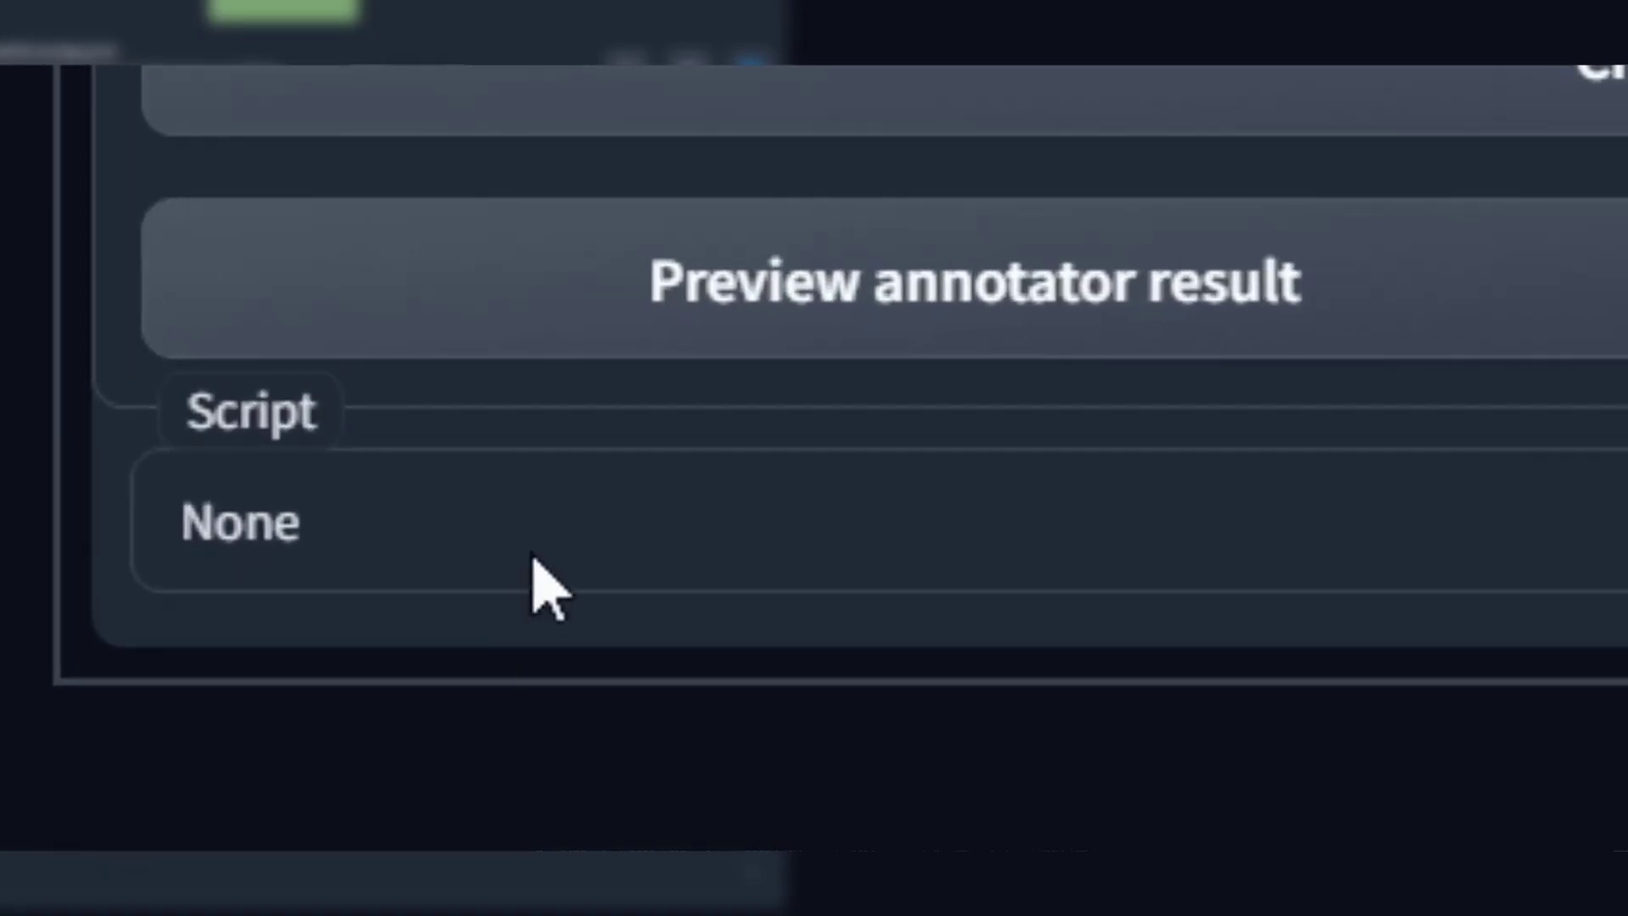
Use the img2img alternative test script with both original prompts pasted, 20 decode steps, no denoising override.
{"action": "left_click", "coordinate": [534, 558]}
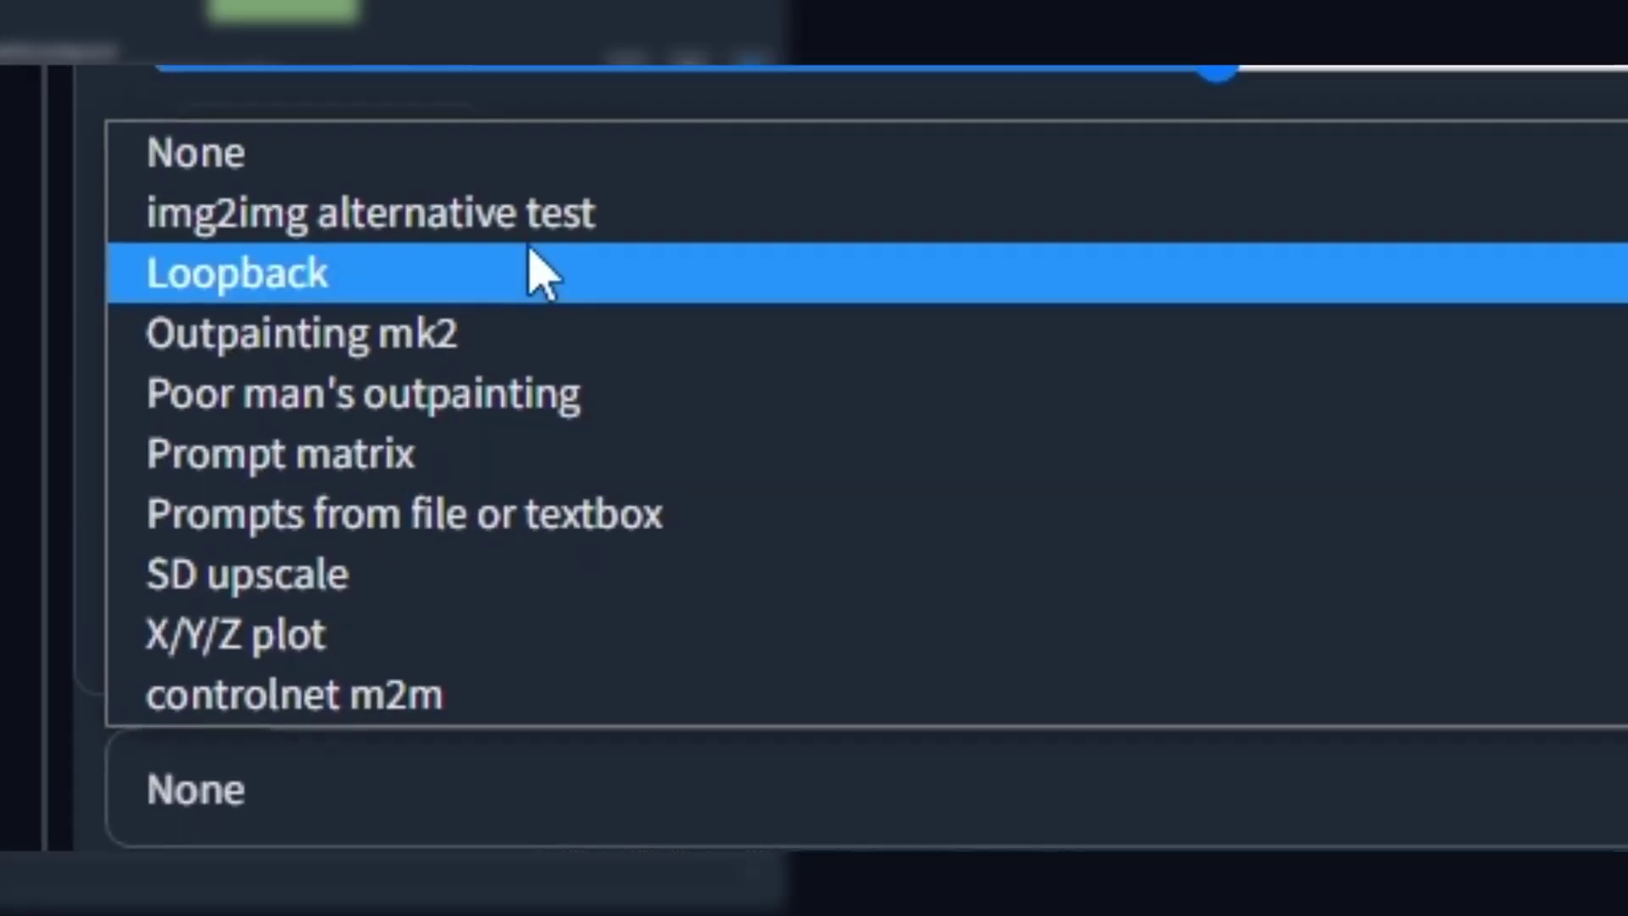
{"action": "left_click", "coordinate": [552, 222]}
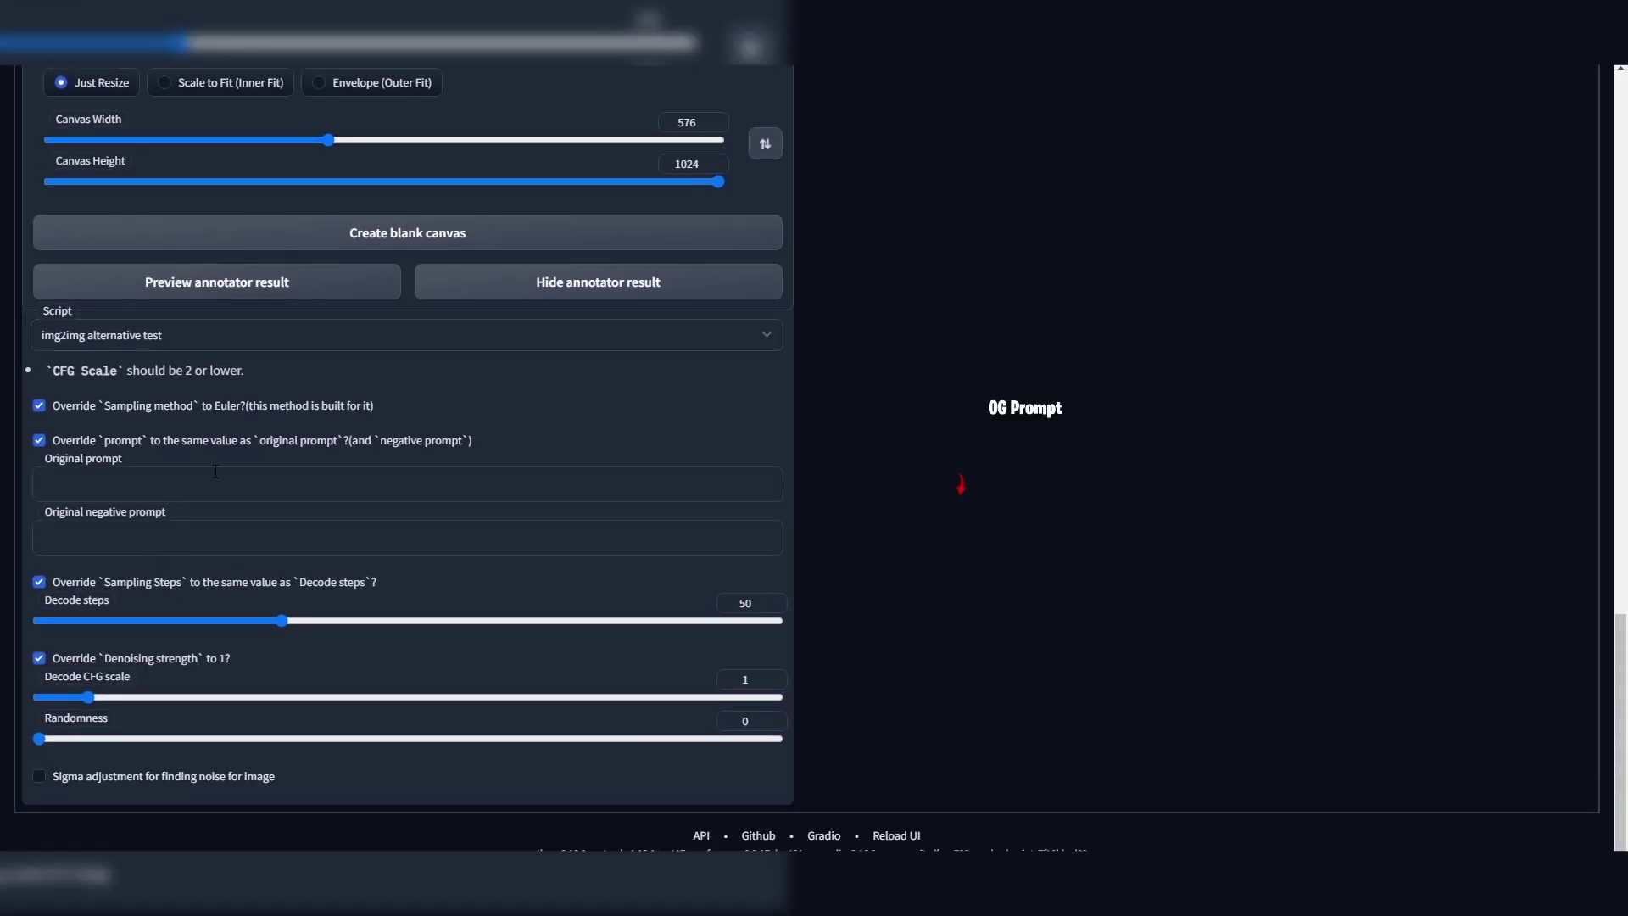
{"action": "left_click", "coordinate": [215, 471]}
{"action": "type", "text": "ghibli style, ((masterpiece)), dark intense shadows, cel-shading, anime, <lora:studioGhibliStyle_offset:1>"}
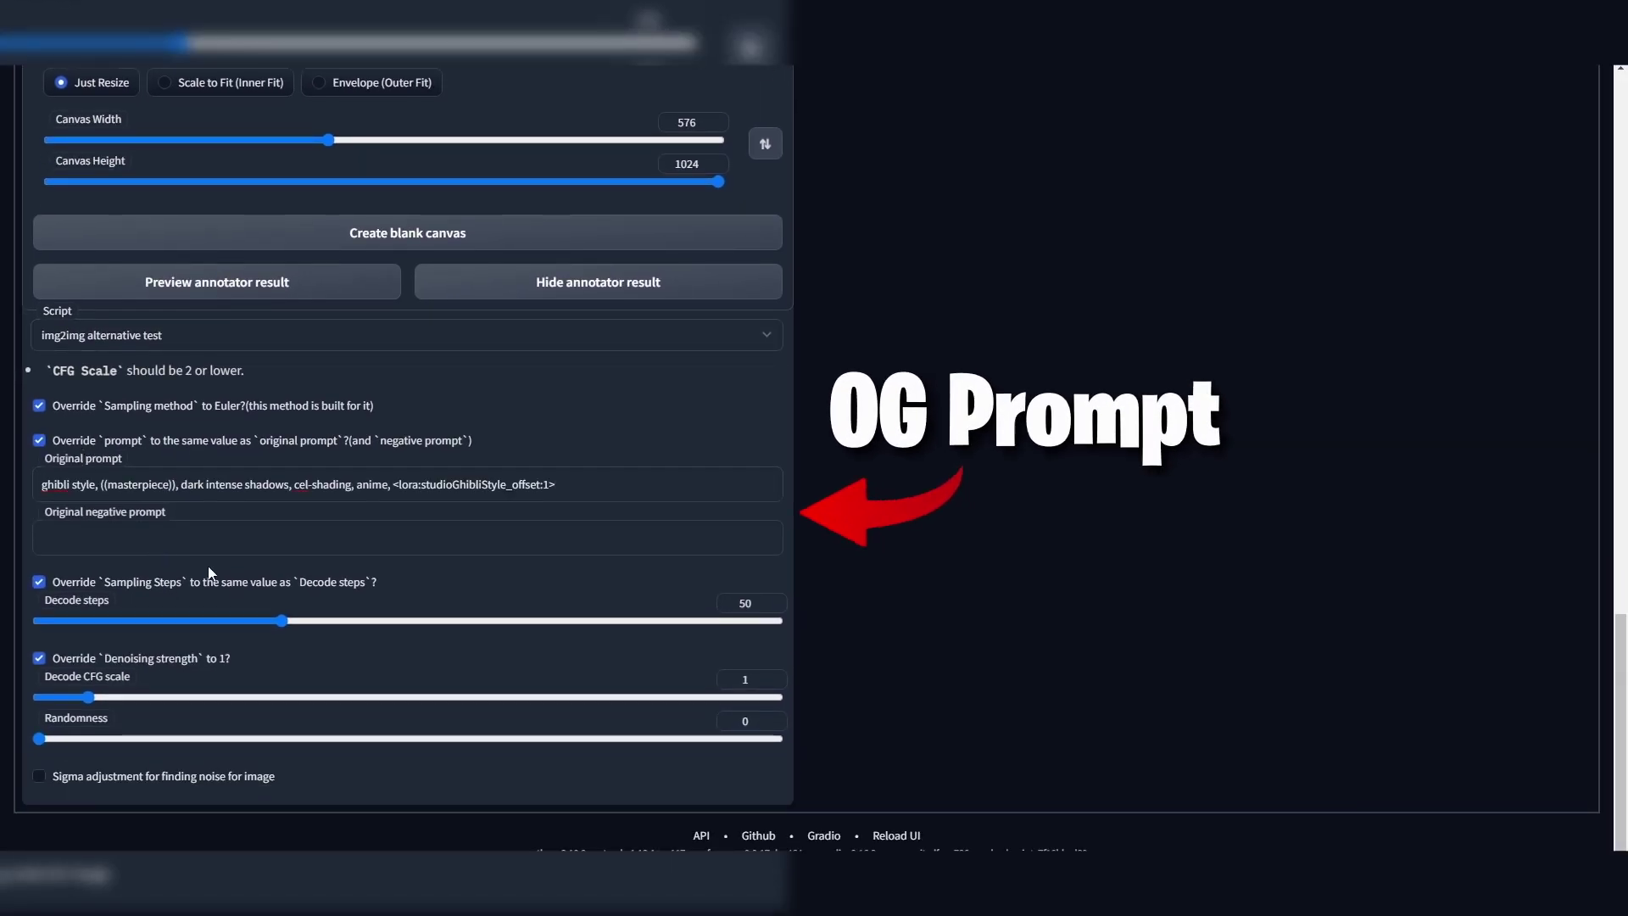
{"action": "left_click", "coordinate": [169, 537]}
{"action": "type", "text": "(painting by bad-artist-anime:0.9), (painting by bad-artist:0.9), blurry, jpeg artifacts (worst quality, low quality:1.4), bad anatomy"}
{"action": "left_click_drag", "start_coordinate": [283, 621], "coordinate": [134, 626]}
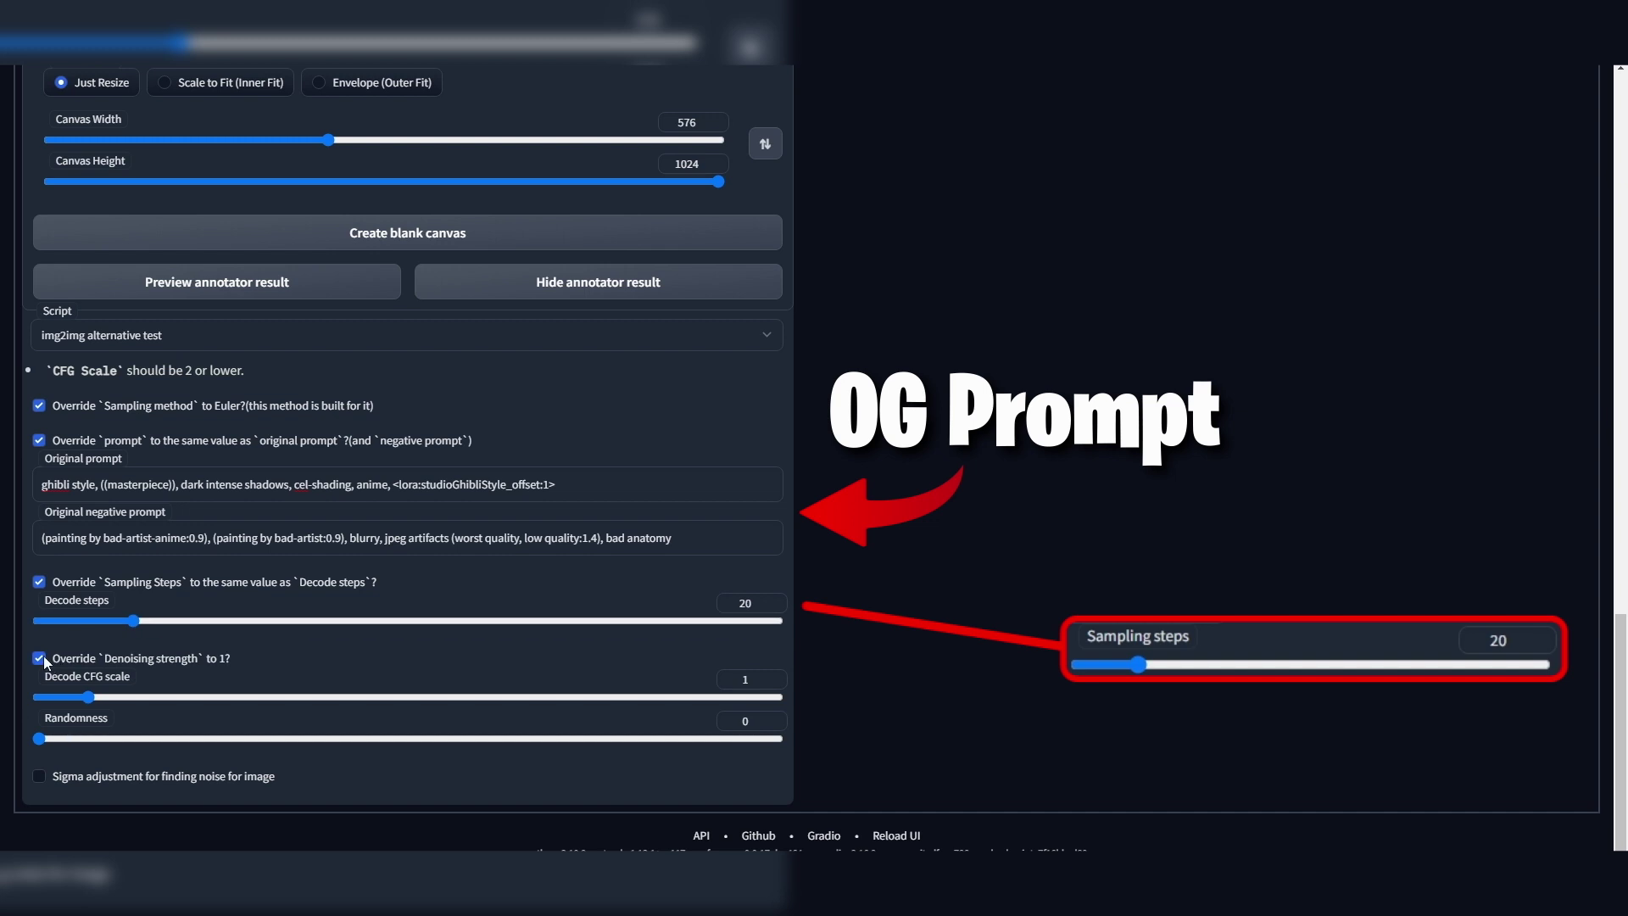
{"action": "left_click", "coordinate": [39, 658]}
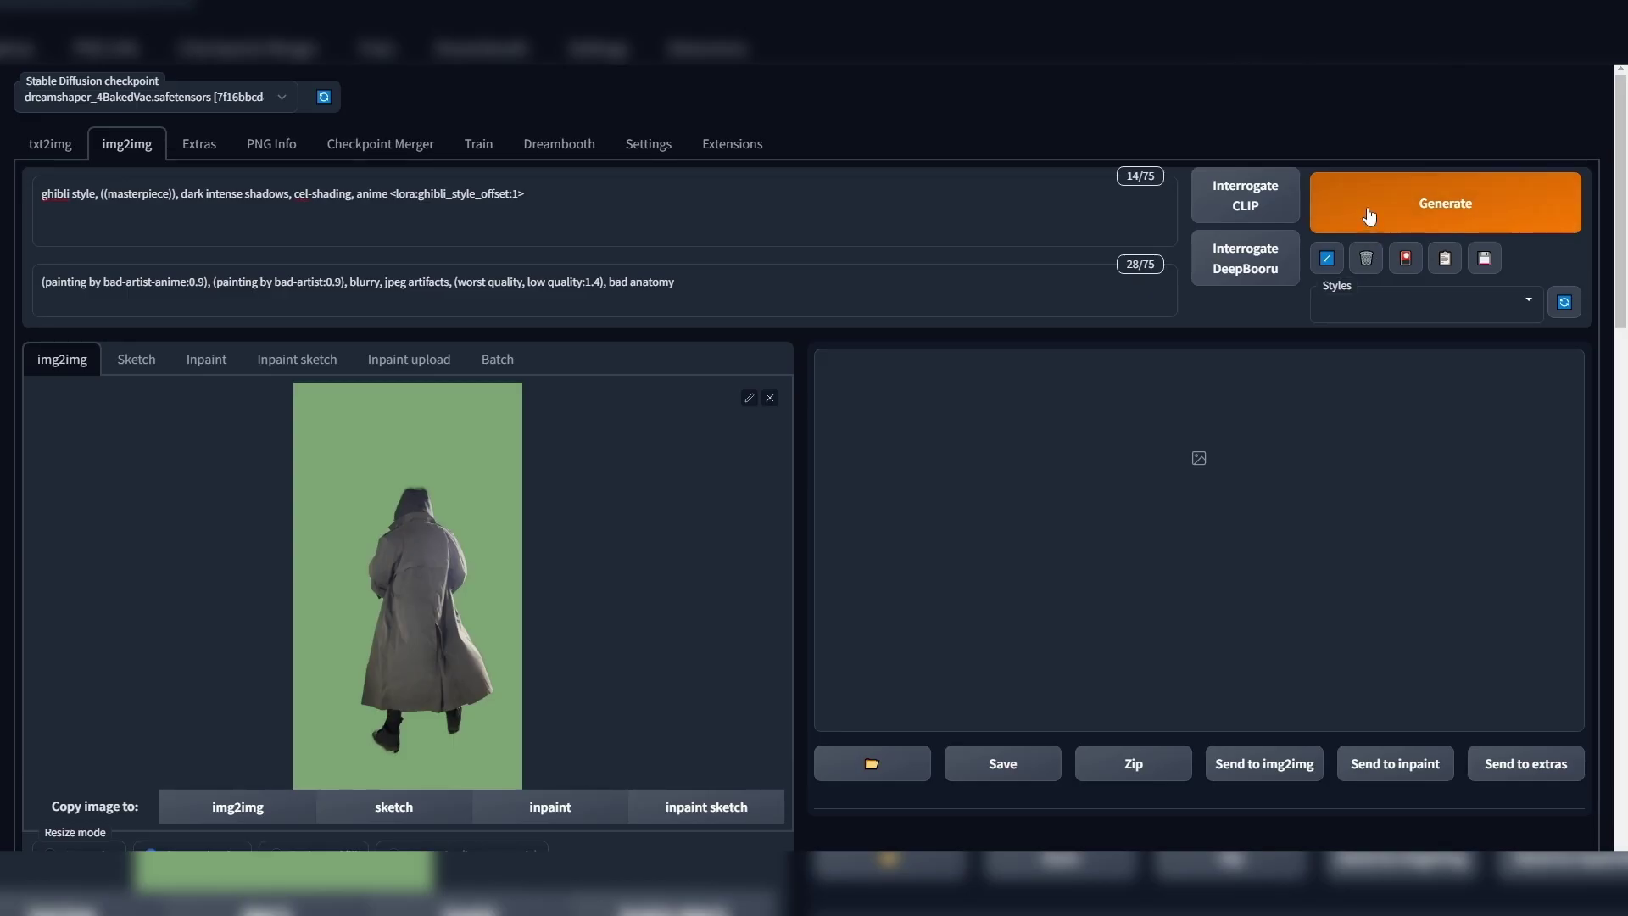
Render a test image, then set denoising to 0.6, sampling steps to 10, and lower decode steps.
{"action": "left_click", "coordinate": [1374, 214]}
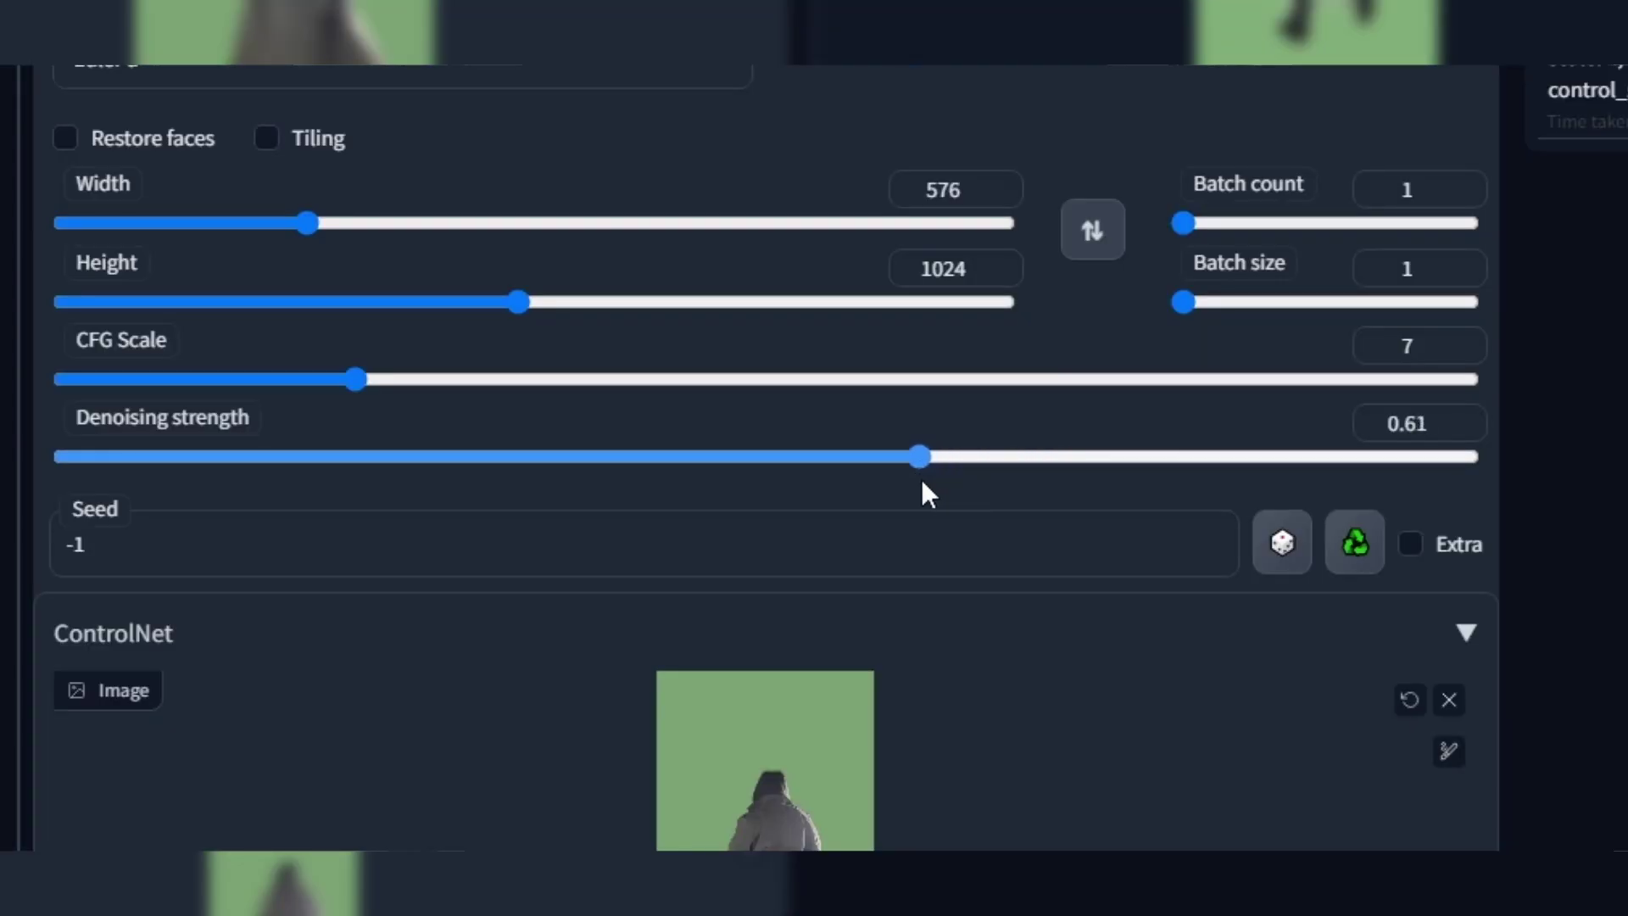
{"action": "key", "text": "Left"}
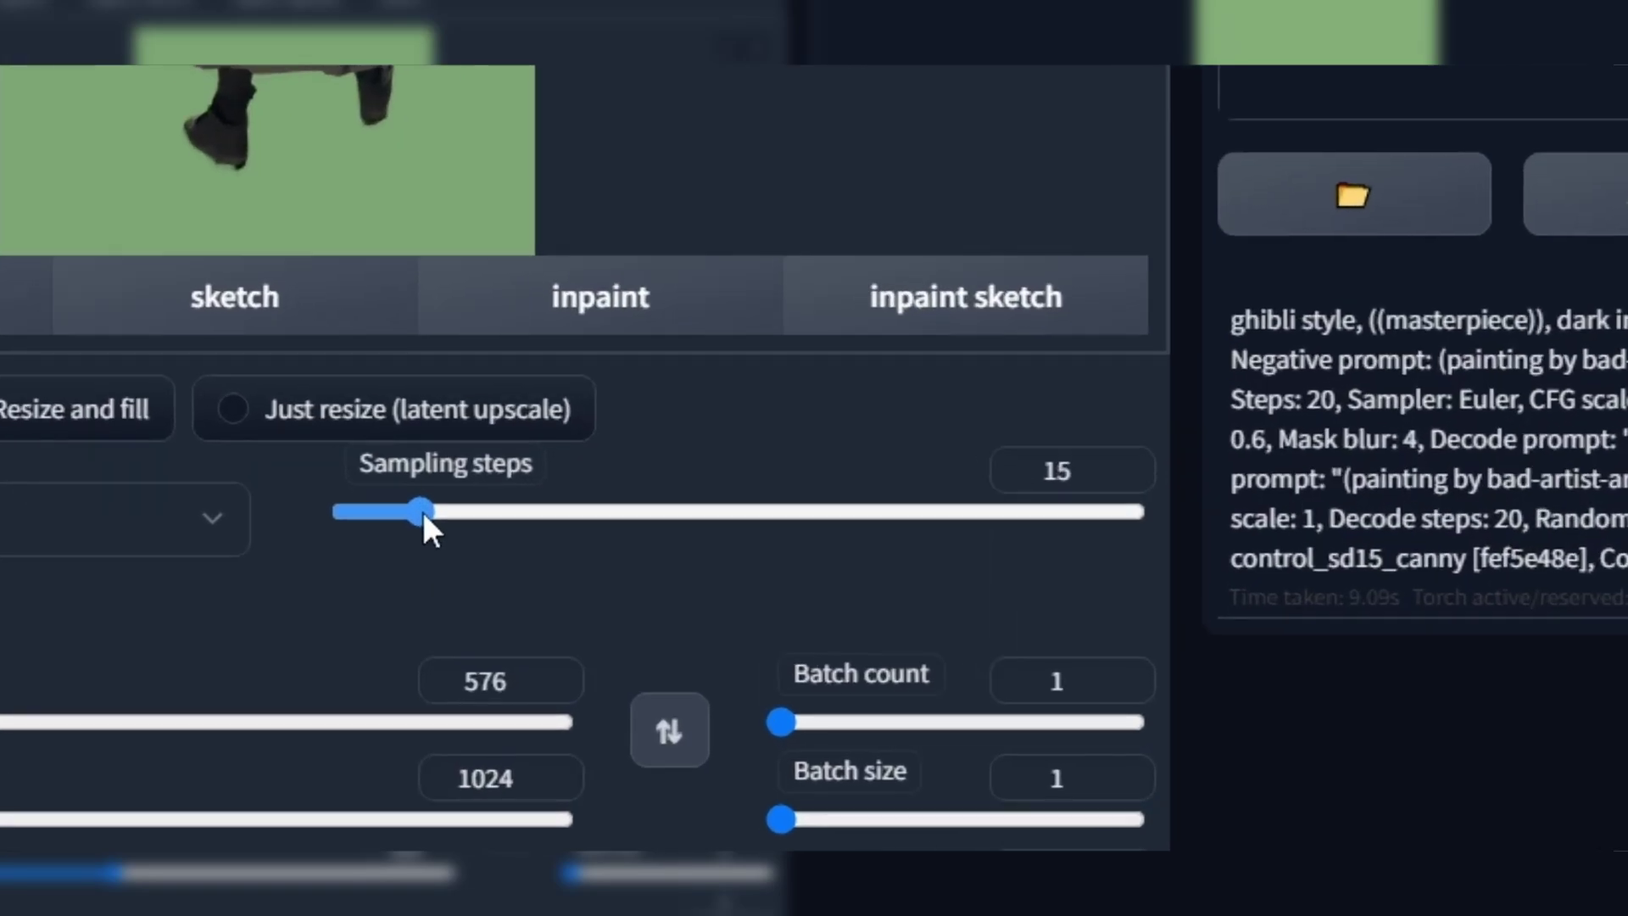
{"action": "left_click_drag", "start_coordinate": [421, 509], "coordinate": [387, 512]}
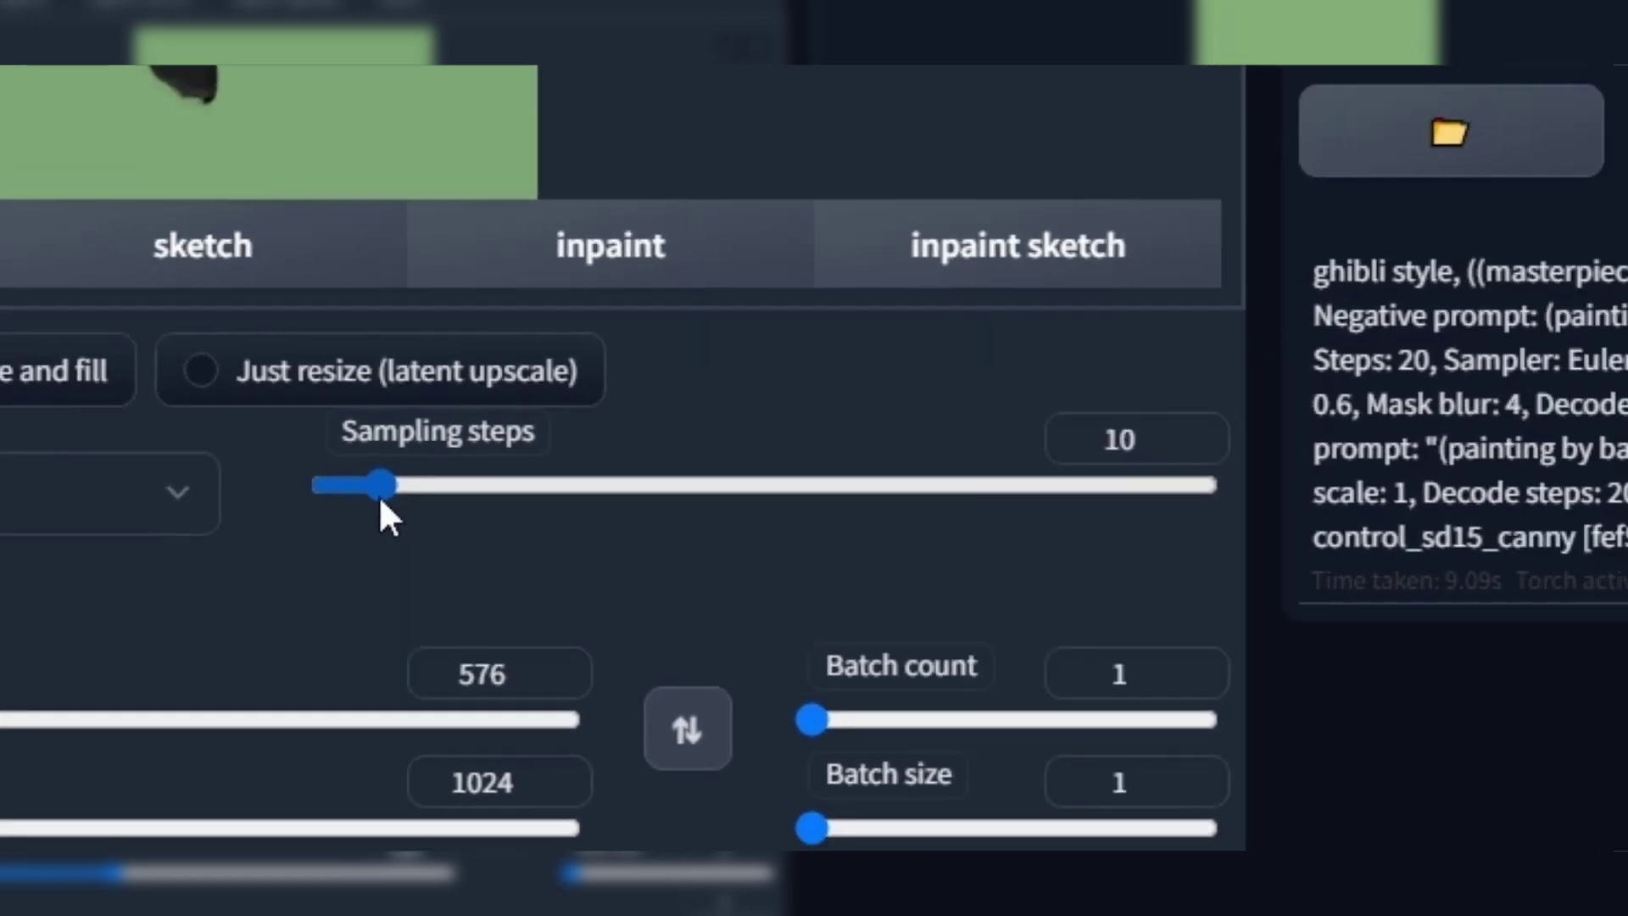
{"action": "scroll", "coordinate": [380, 644], "scroll_direction": "down", "scroll_amount": 15}
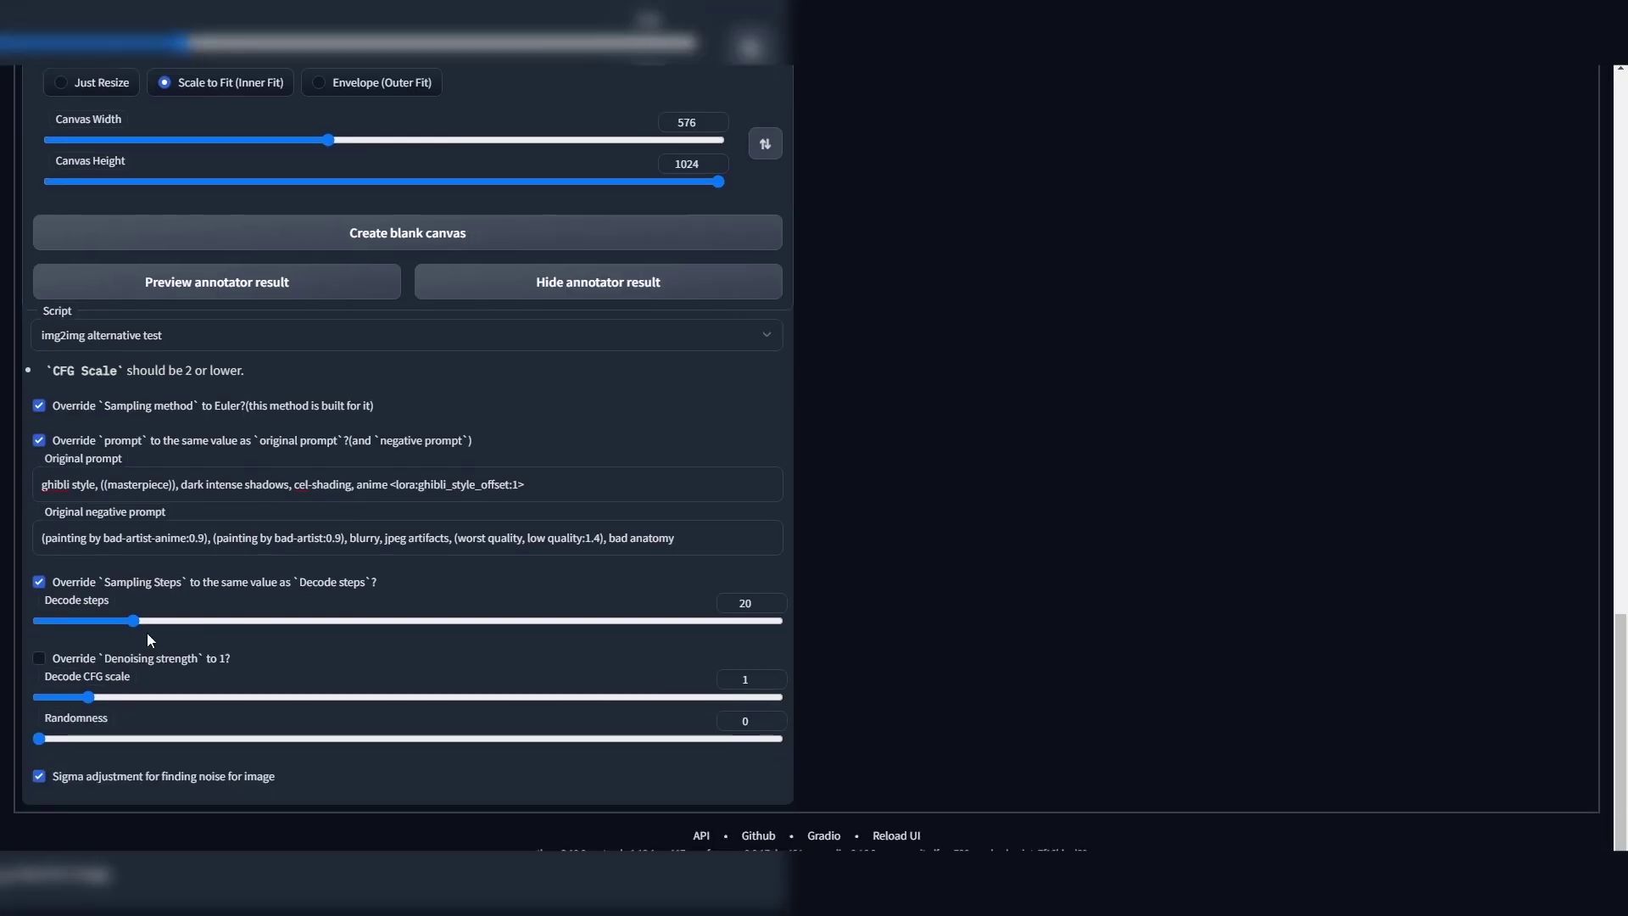
{"action": "left_click_drag", "start_coordinate": [134, 622], "coordinate": [100, 629]}
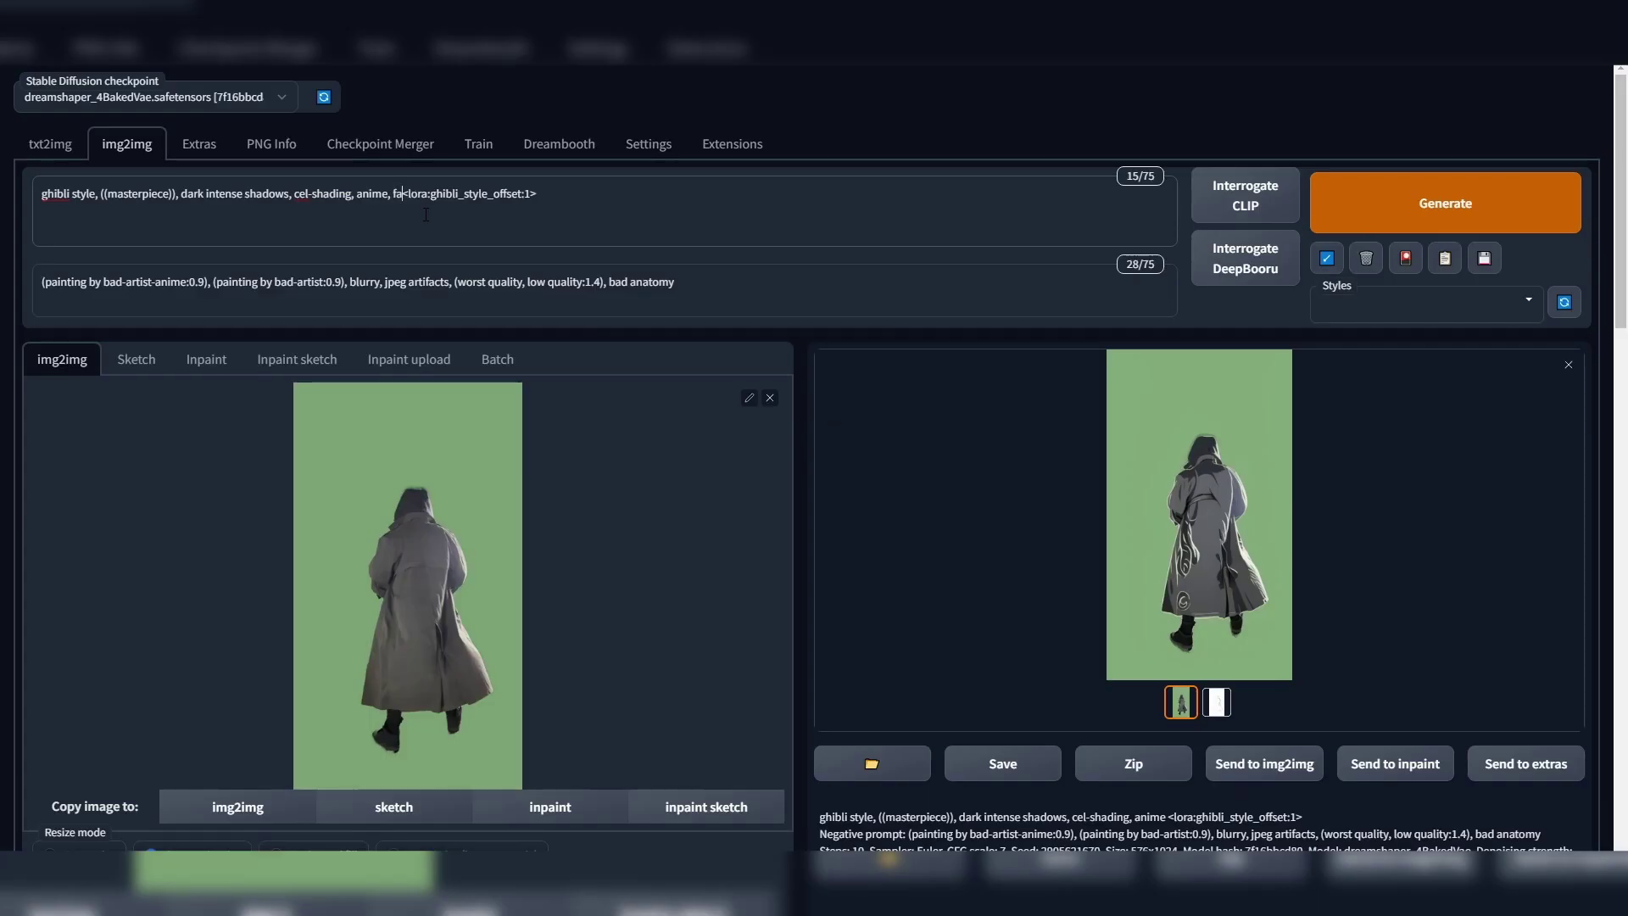
Add 'facing away from camera, solid gray trench coat, black pants' to the prompt.
{"action": "type", "text": "cing away from camera, solid gray"}
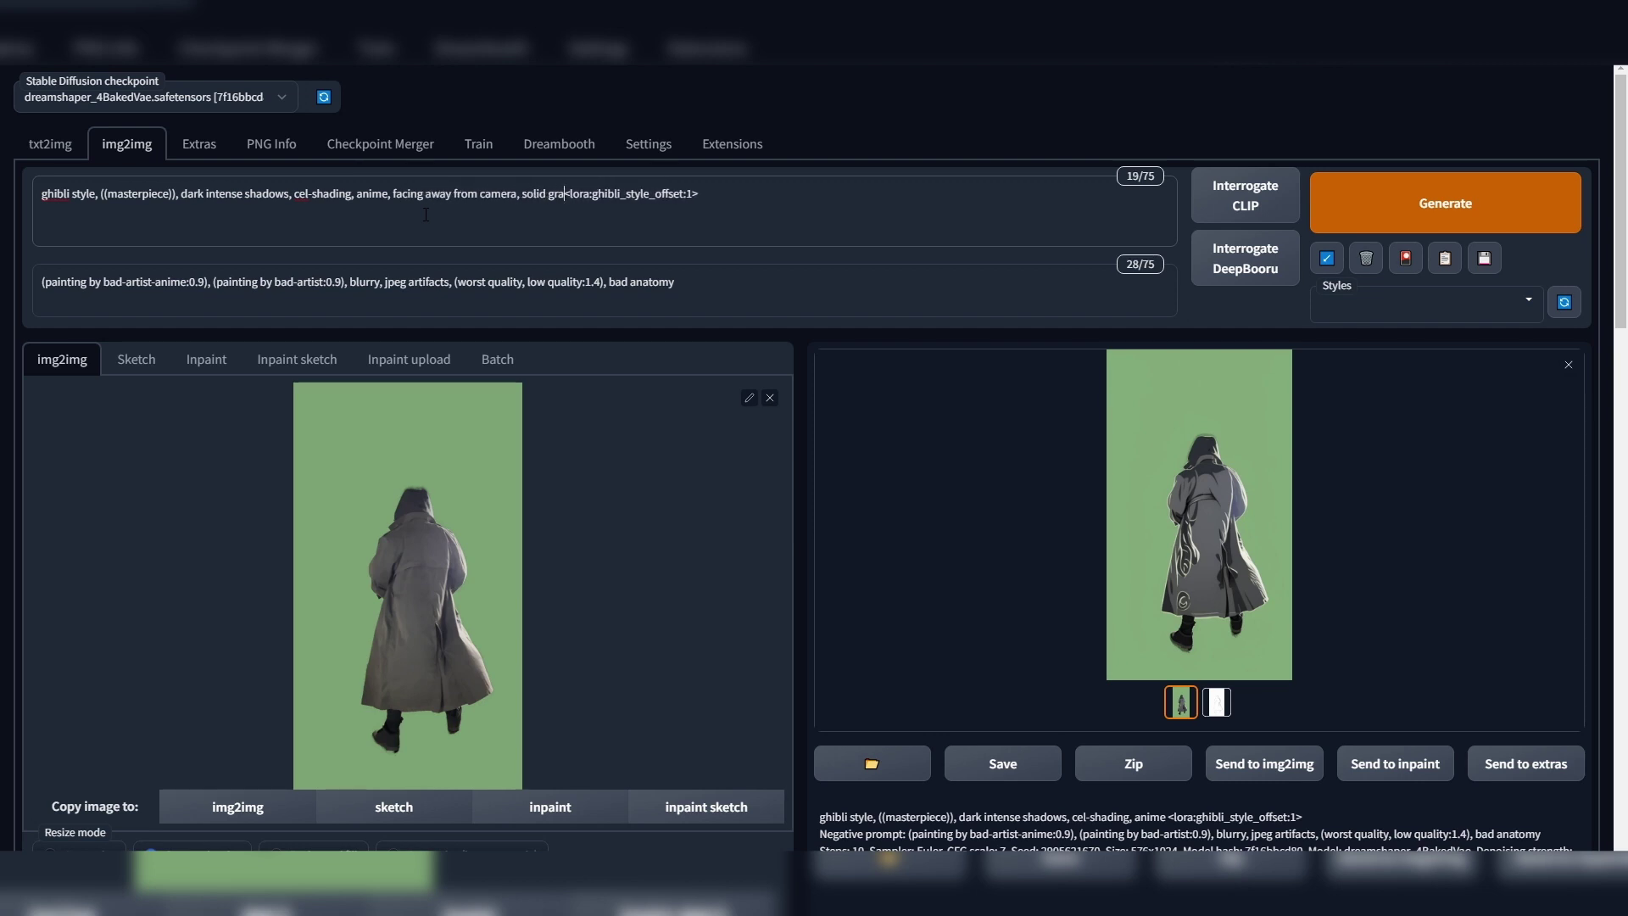
{"action": "type", "text": " trench coat, black pants"}
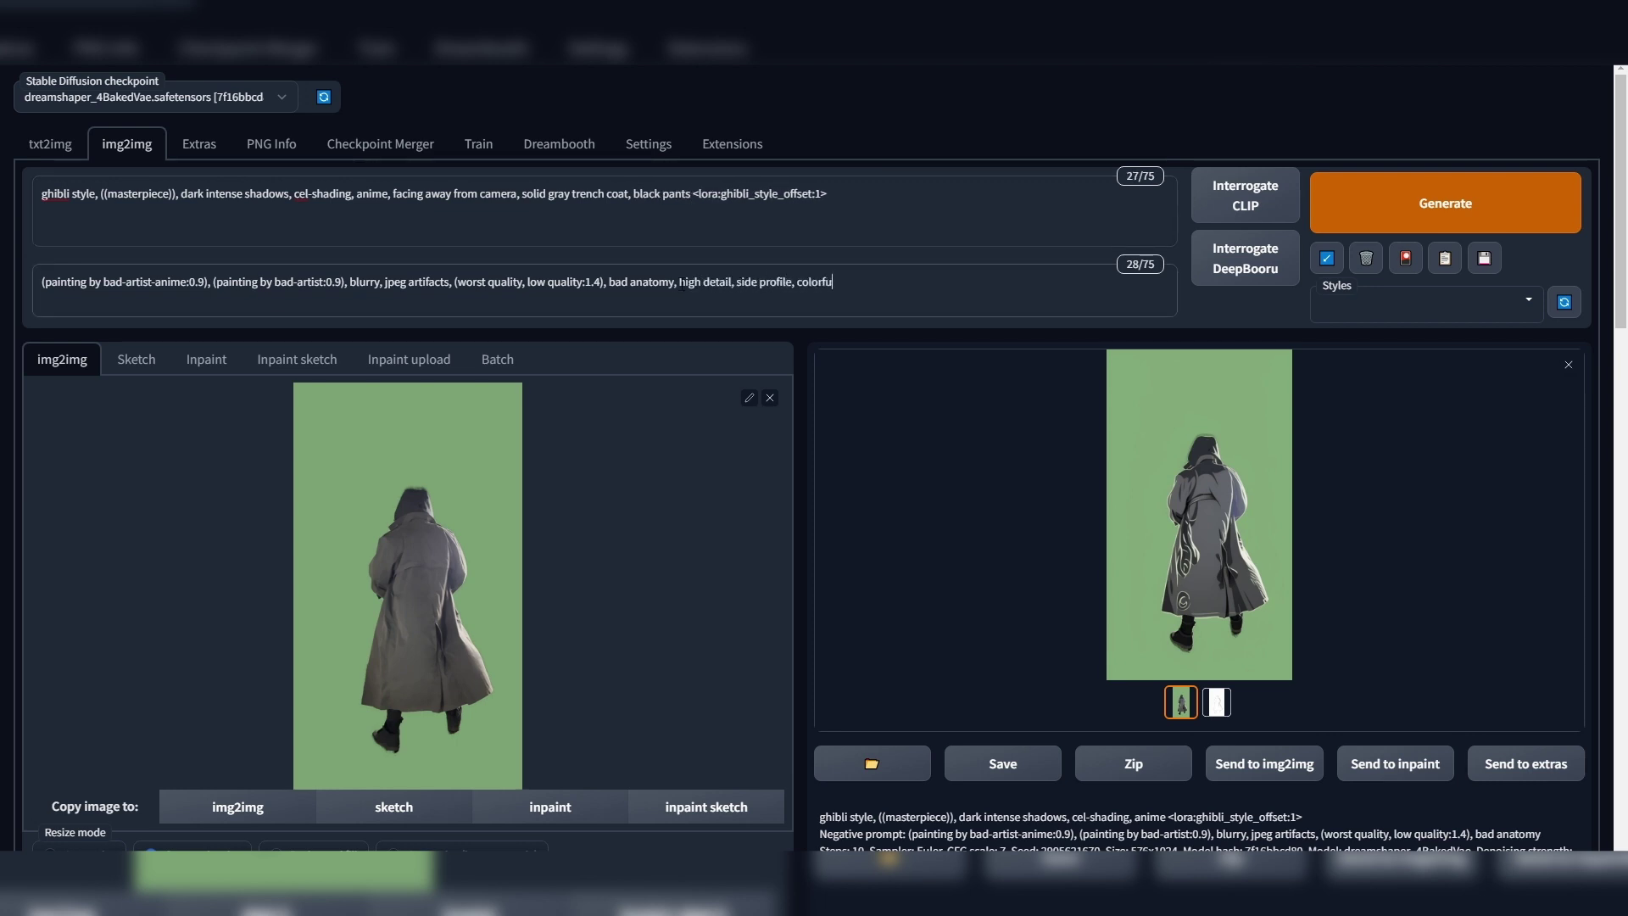
{"action": "scroll", "coordinate": [682, 286], "scroll_direction": "down", "scroll_amount": 15}
{"action": "scroll", "coordinate": [836, 140], "scroll_direction": "up", "scroll_amount": 13}
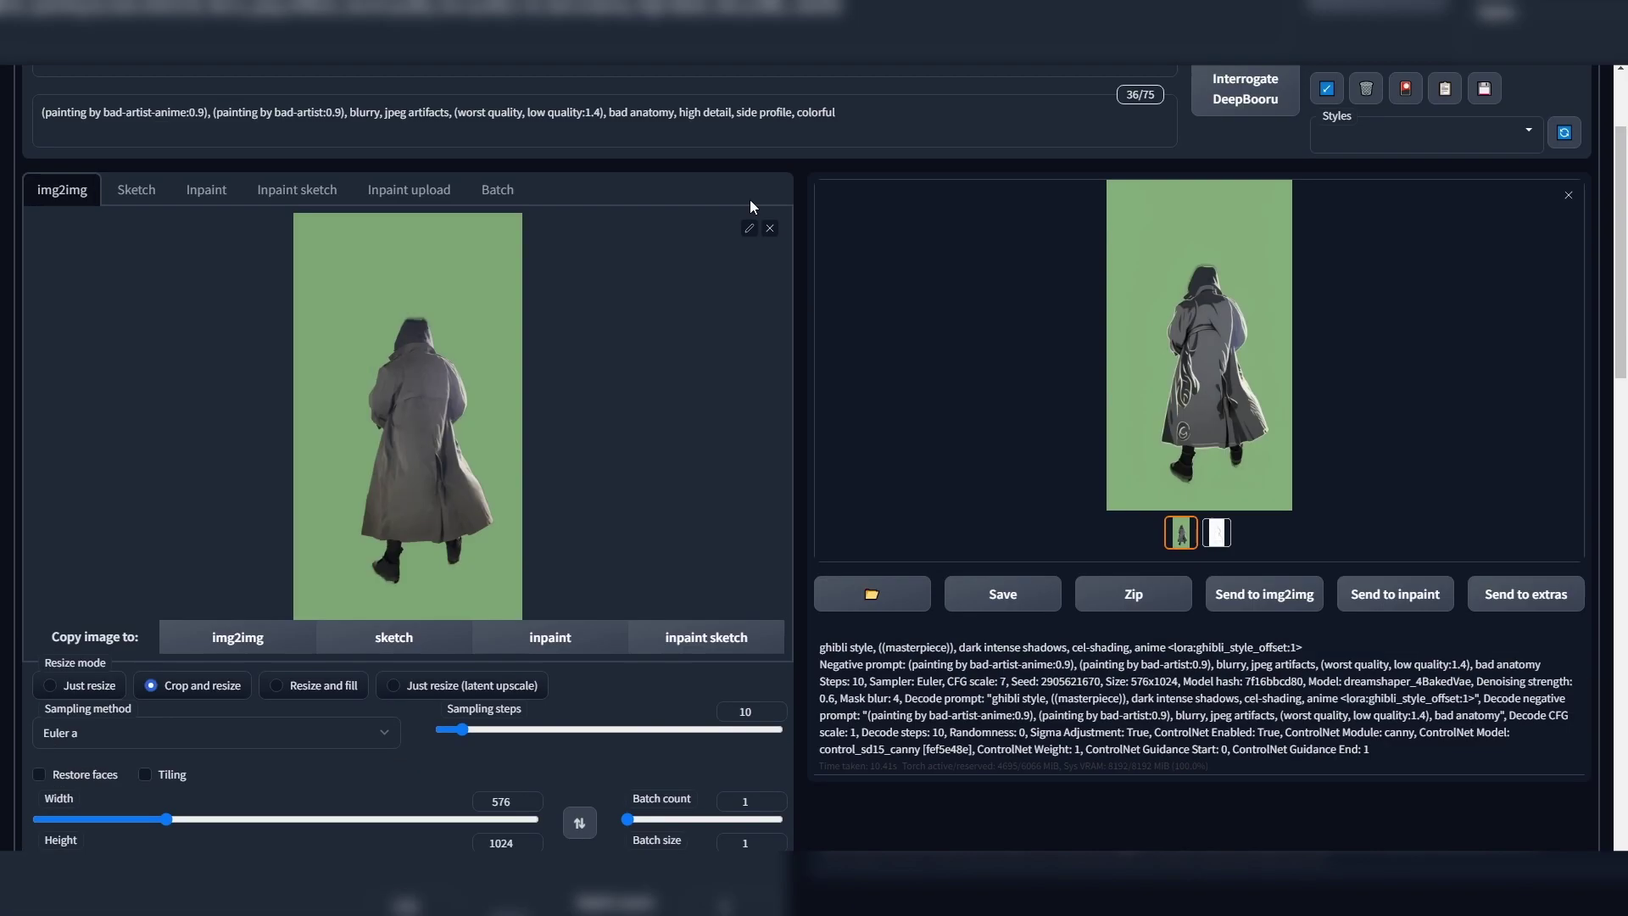
Copy the updated negative prompt into the script's Original negative prompt field and regenerate.
{"action": "triple_click", "coordinate": [836, 140]}
{"action": "key", "text": "ctrl+c"}
{"action": "scroll", "coordinate": [319, 320], "scroll_direction": "down", "scroll_amount": 15}
{"action": "triple_click", "coordinate": [593, 774]}
{"action": "key", "text": "ctrl+v"}
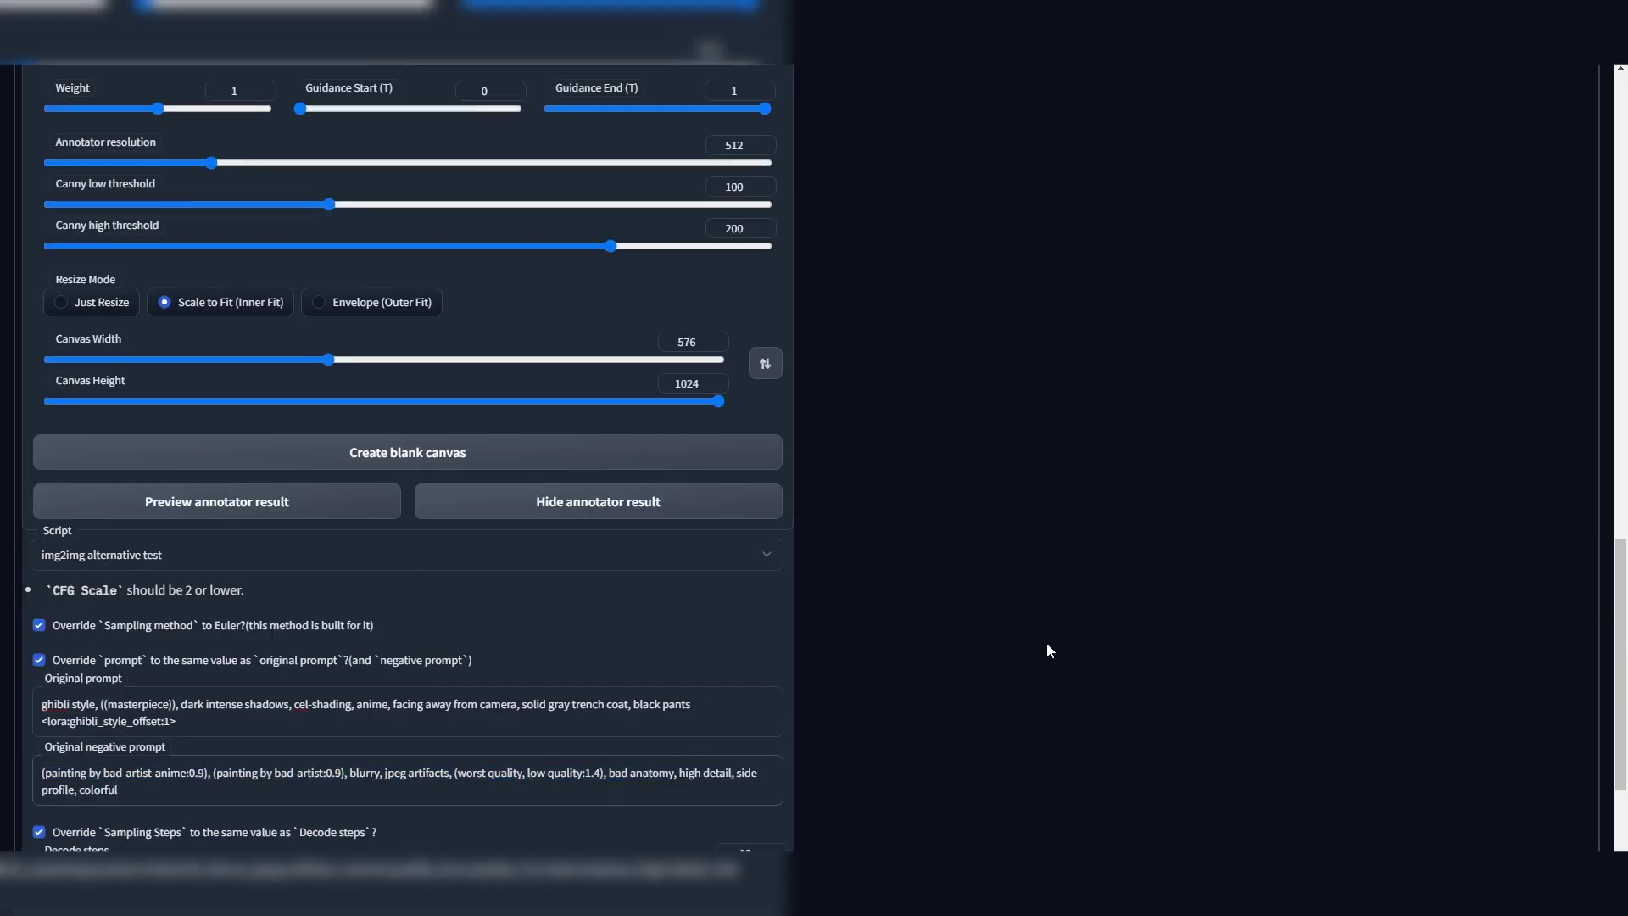
{"action": "scroll", "coordinate": [1043, 645], "scroll_direction": "up", "scroll_amount": 2}
{"action": "scroll", "coordinate": [1102, 509], "scroll_direction": "up", "scroll_amount": 14}
{"action": "left_click", "coordinate": [1374, 203]}
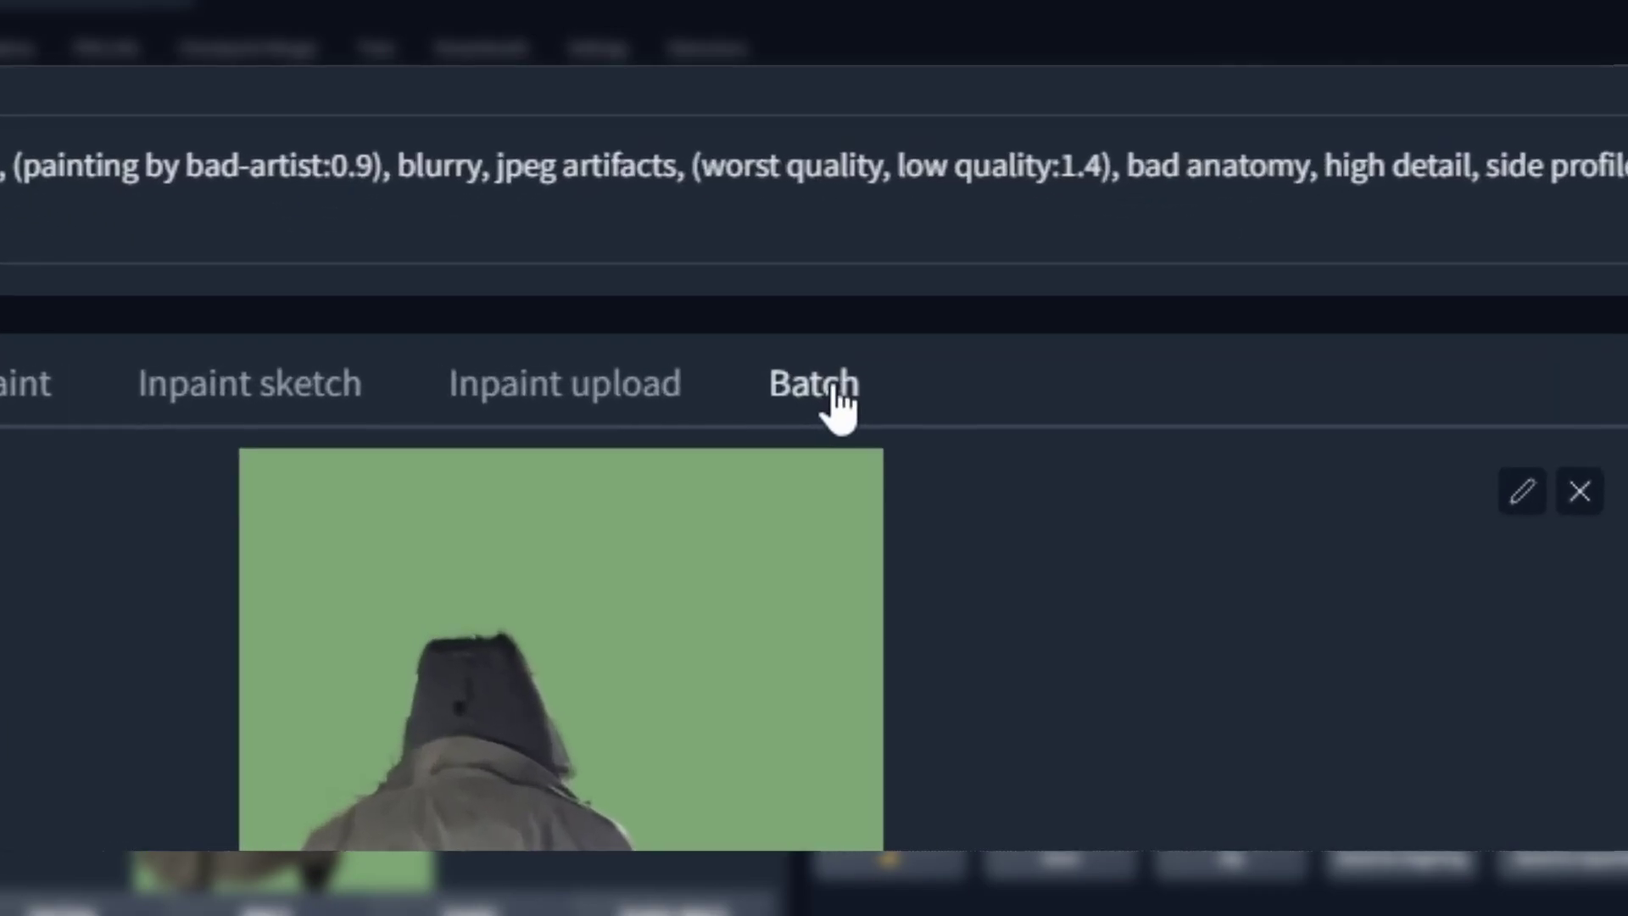
In img2img Batch, set SaberRaw as the input directory and SaberAfter as the output directory.
{"action": "left_click", "coordinate": [498, 359]}
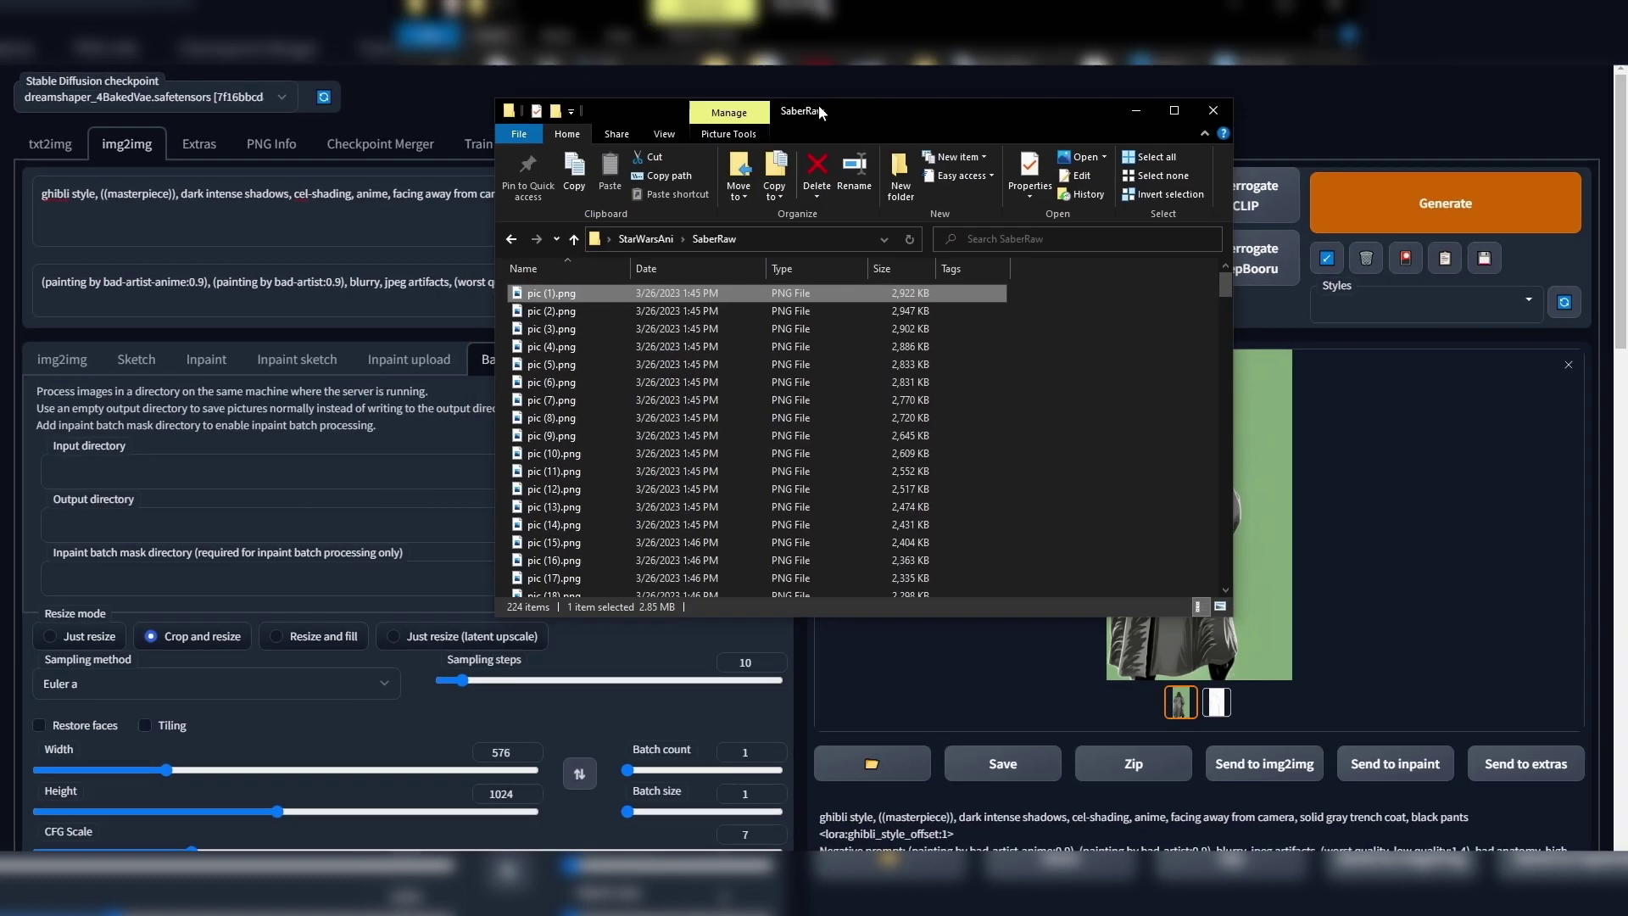
{"action": "left_click_drag", "start_coordinate": [908, 53], "coordinate": [1241, 372]}
{"action": "left_click", "coordinate": [1008, 498]}
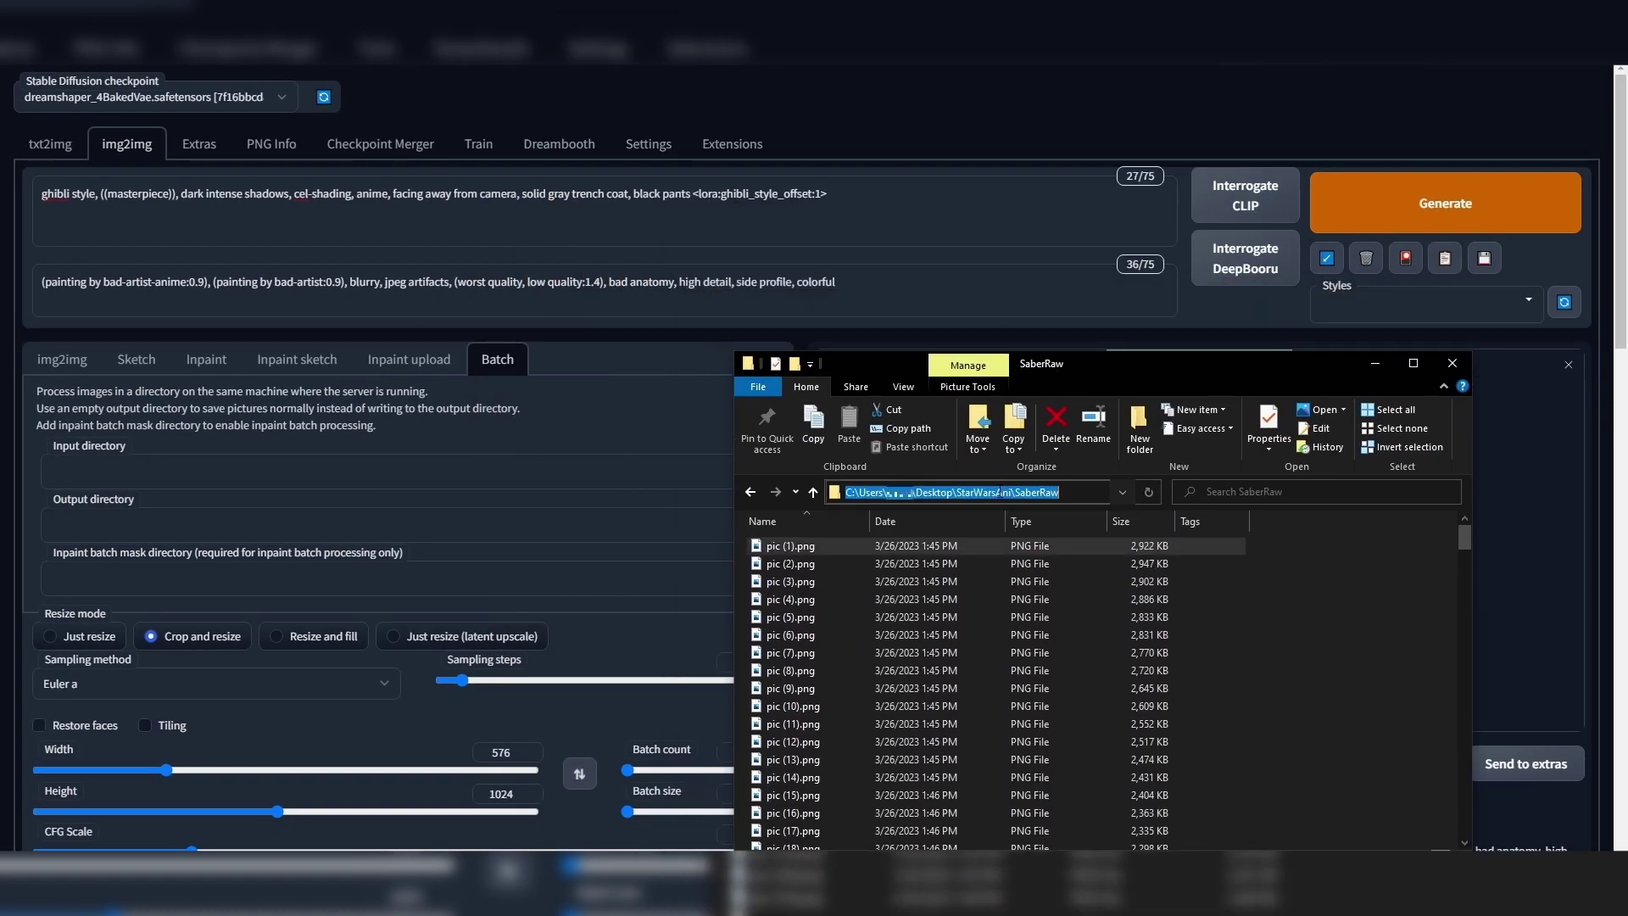
{"action": "left_click", "coordinate": [240, 483]}
{"action": "key", "text": "ctrl+v"}
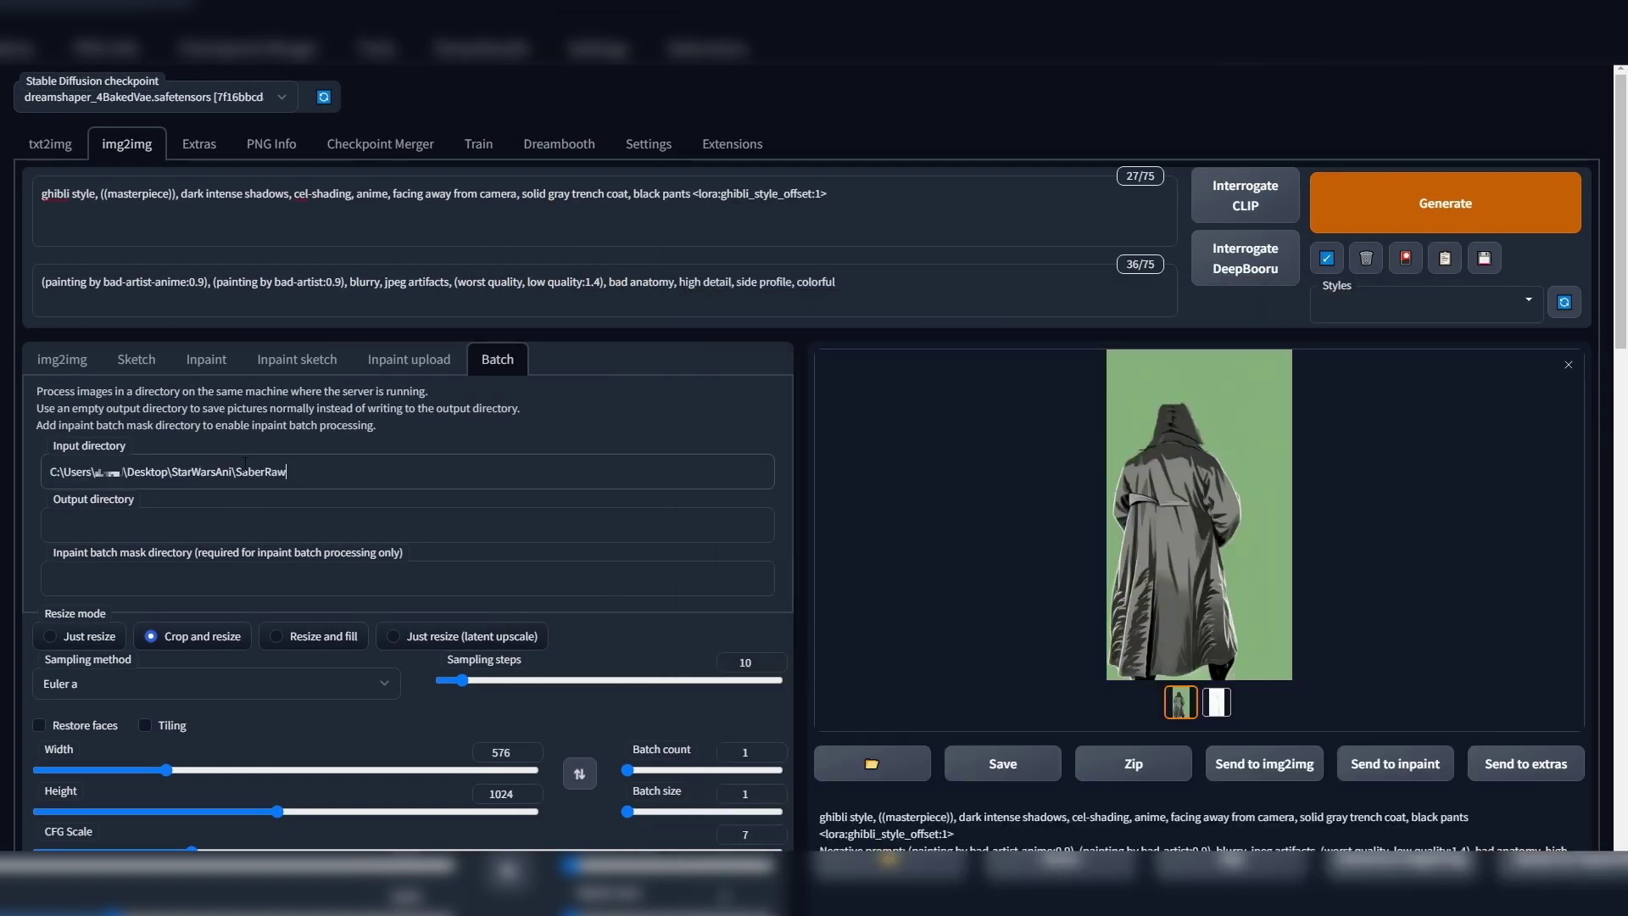
{"action": "left_click", "coordinate": [585, 523]}
{"action": "key", "text": "ctrl+v"}
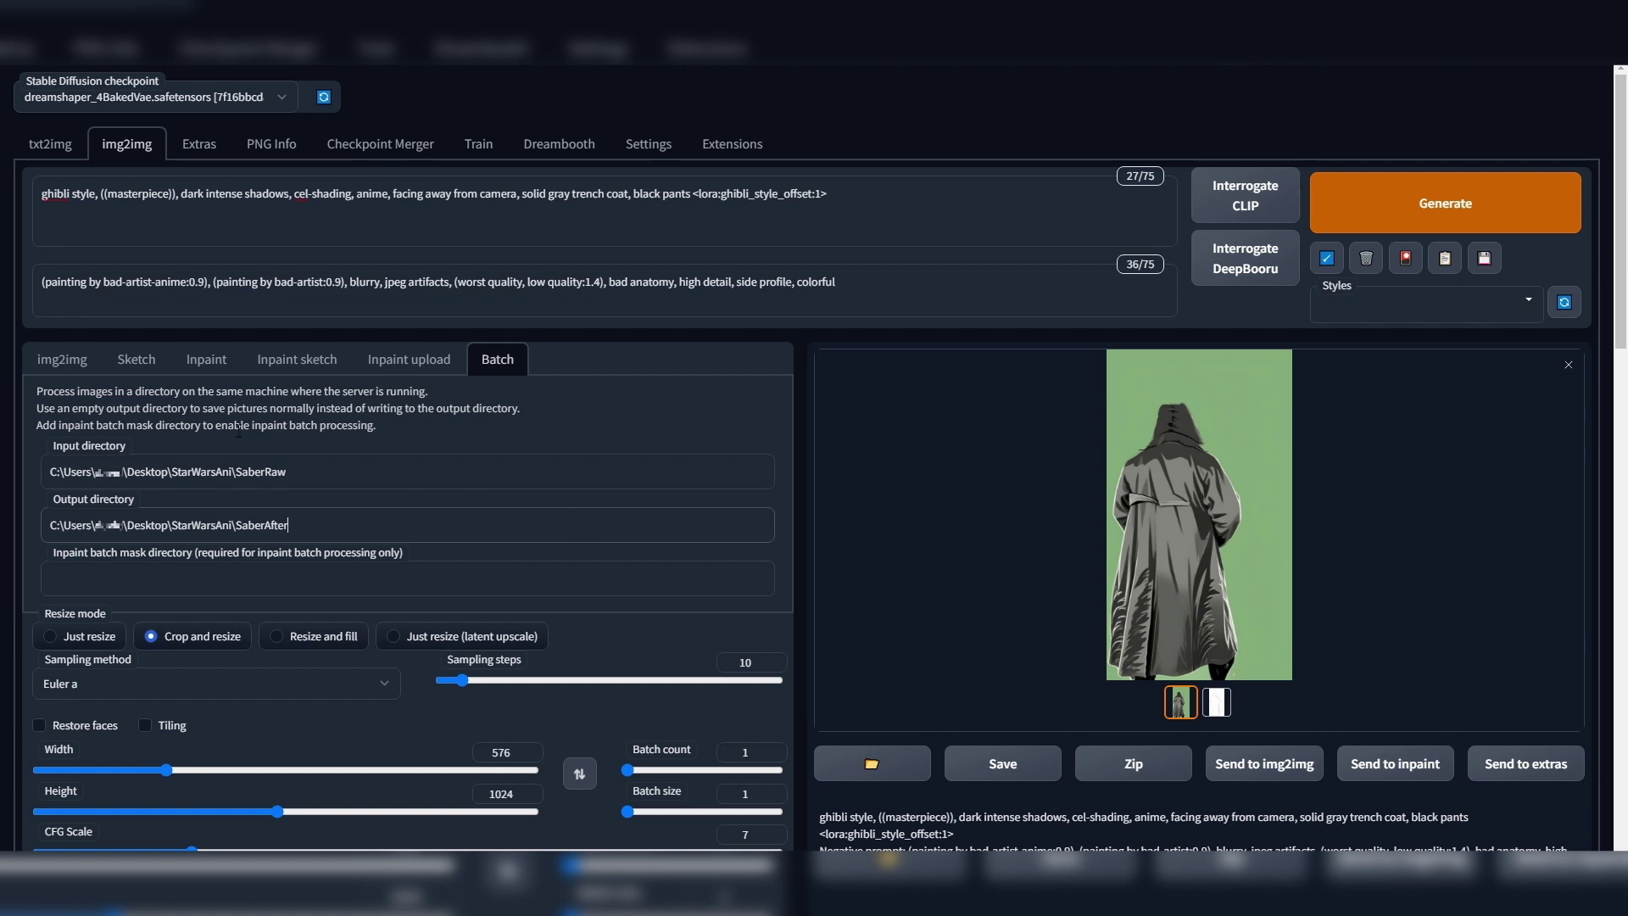
Switch the sampling method to Euler and clear the ControlNet reference image.
{"action": "scroll", "coordinate": [358, 541], "scroll_direction": "down", "scroll_amount": 2}
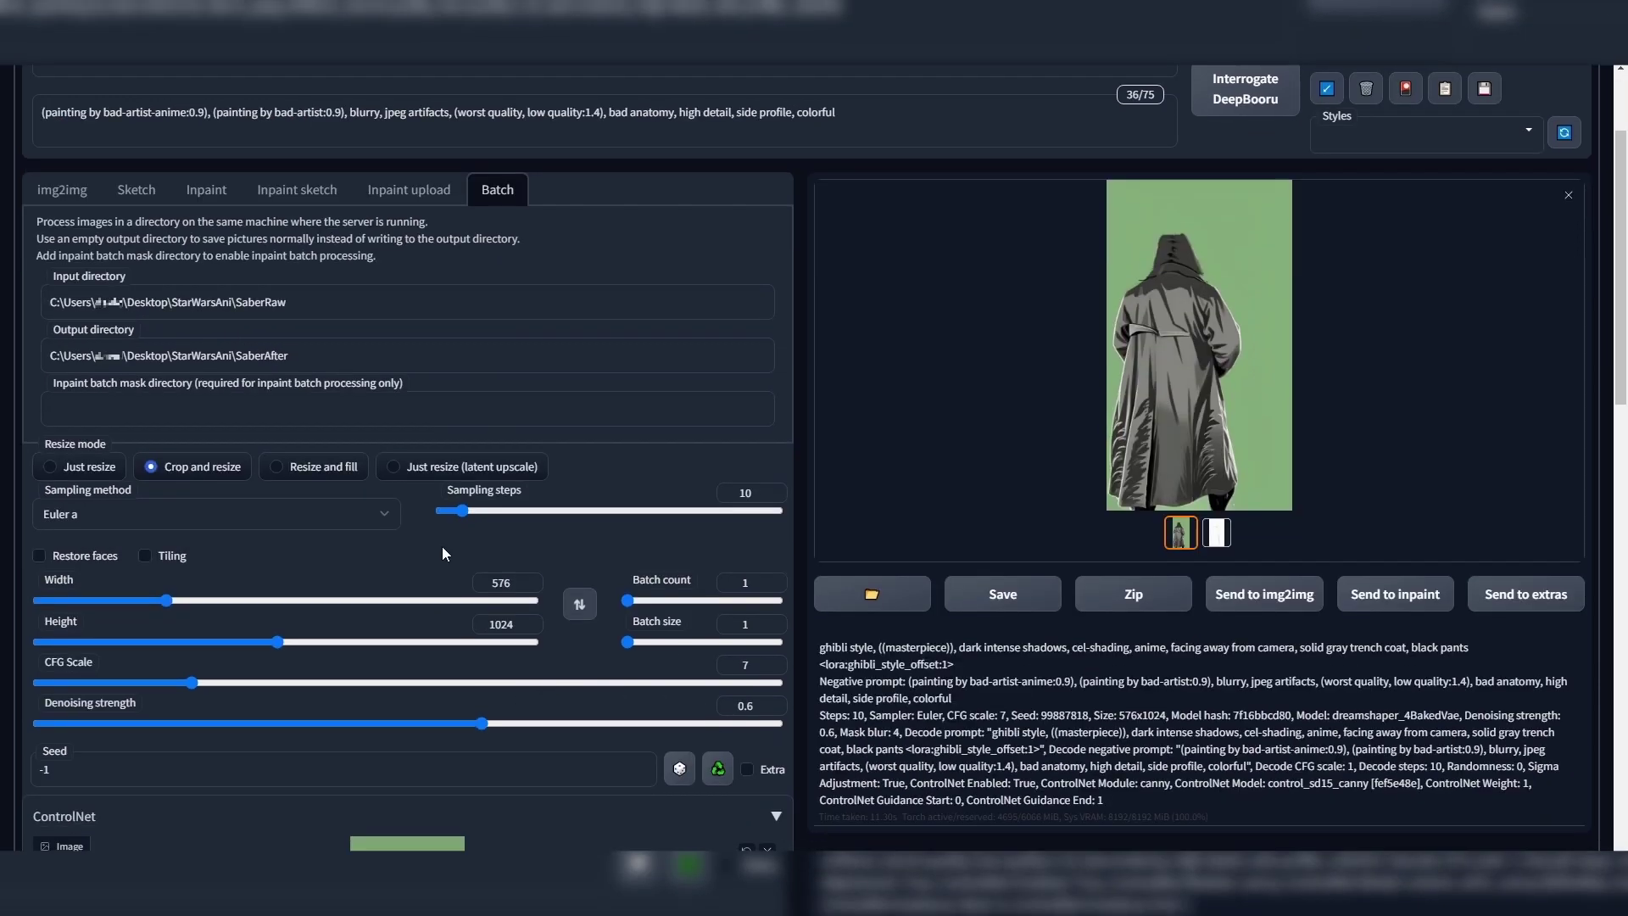
{"action": "left_click", "coordinate": [125, 519]}
{"action": "left_click", "coordinate": [104, 550]}
{"action": "scroll", "coordinate": [325, 563], "scroll_direction": "down", "scroll_amount": 1}
{"action": "scroll", "coordinate": [326, 563], "scroll_direction": "down", "scroll_amount": 4}
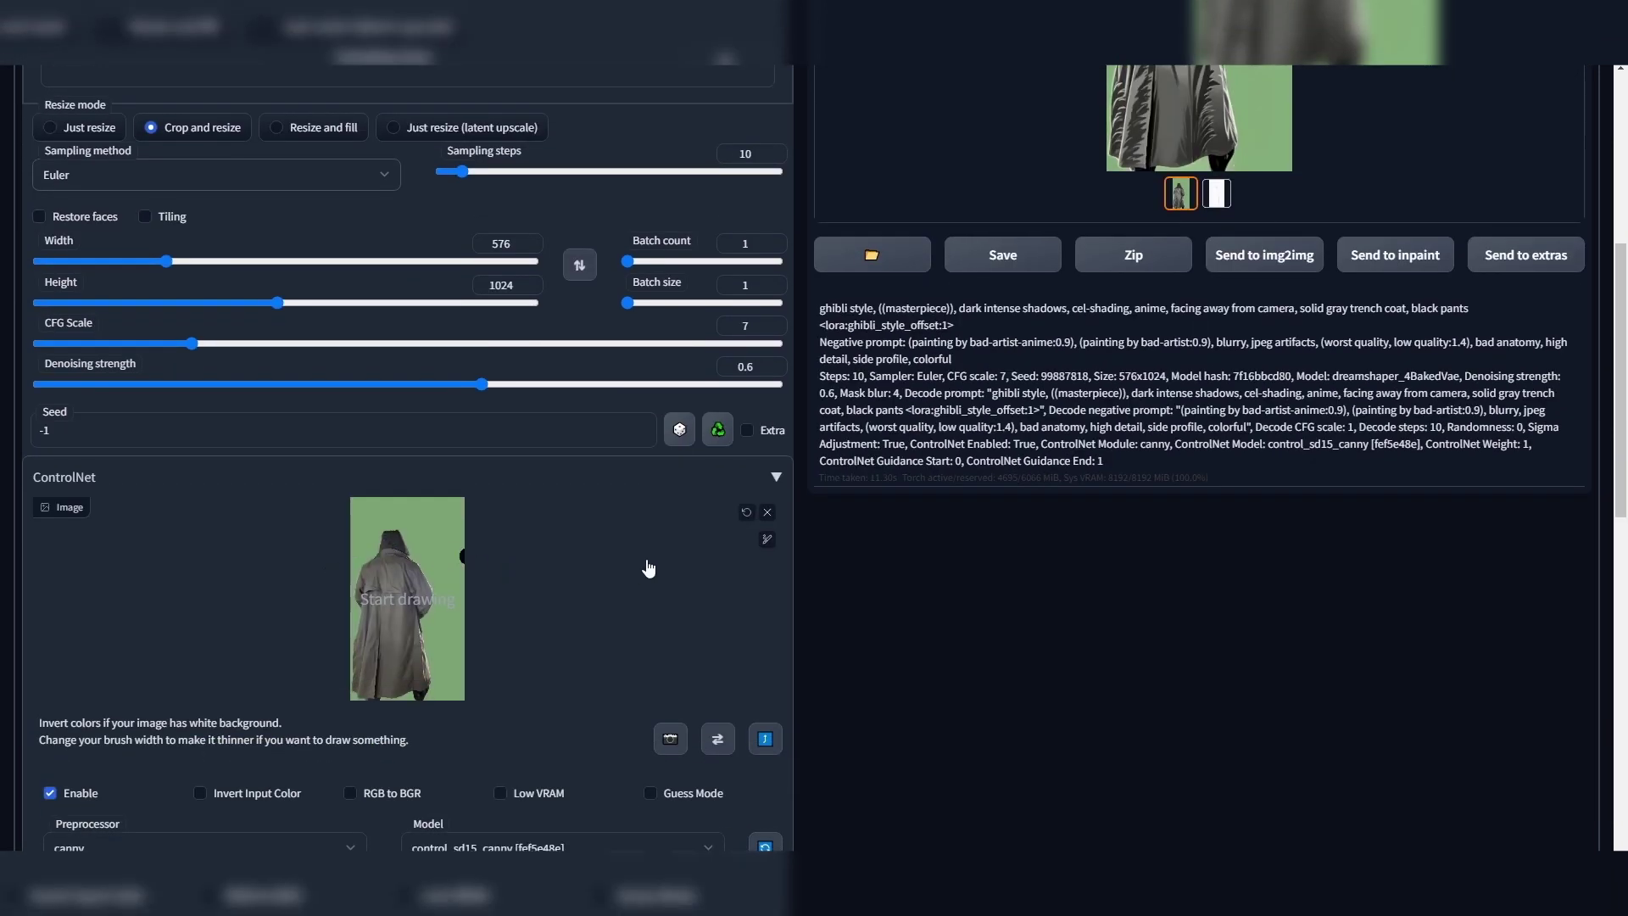
{"action": "left_click", "coordinate": [768, 514]}
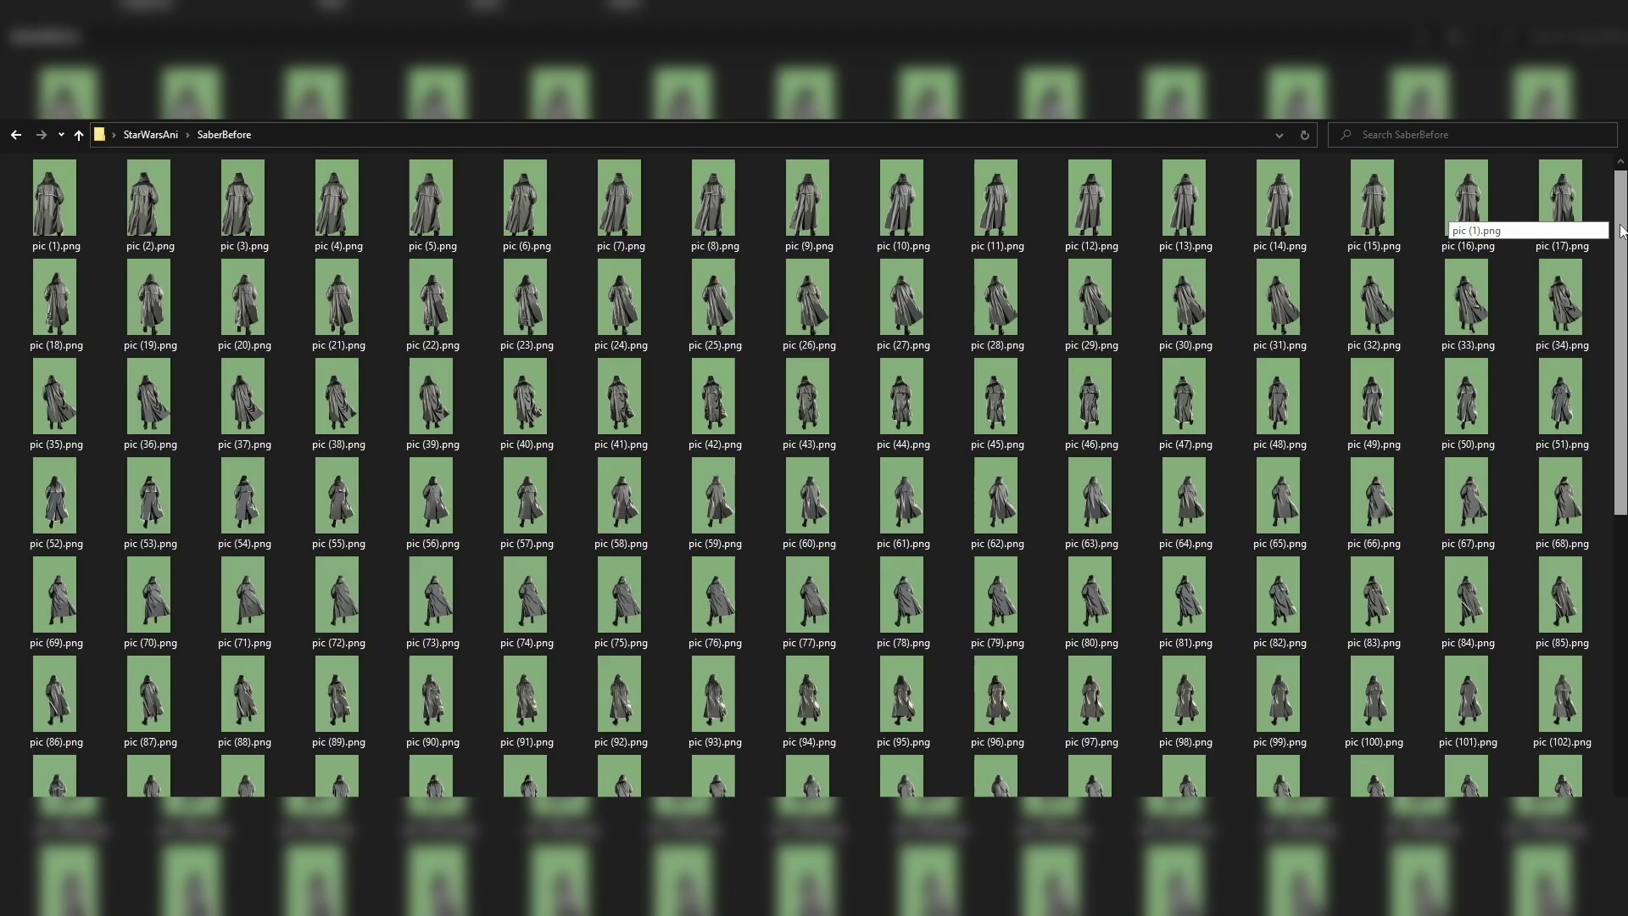
{"action": "scroll", "coordinate": [1620, 312], "scroll_direction": "down", "scroll_amount": 3}
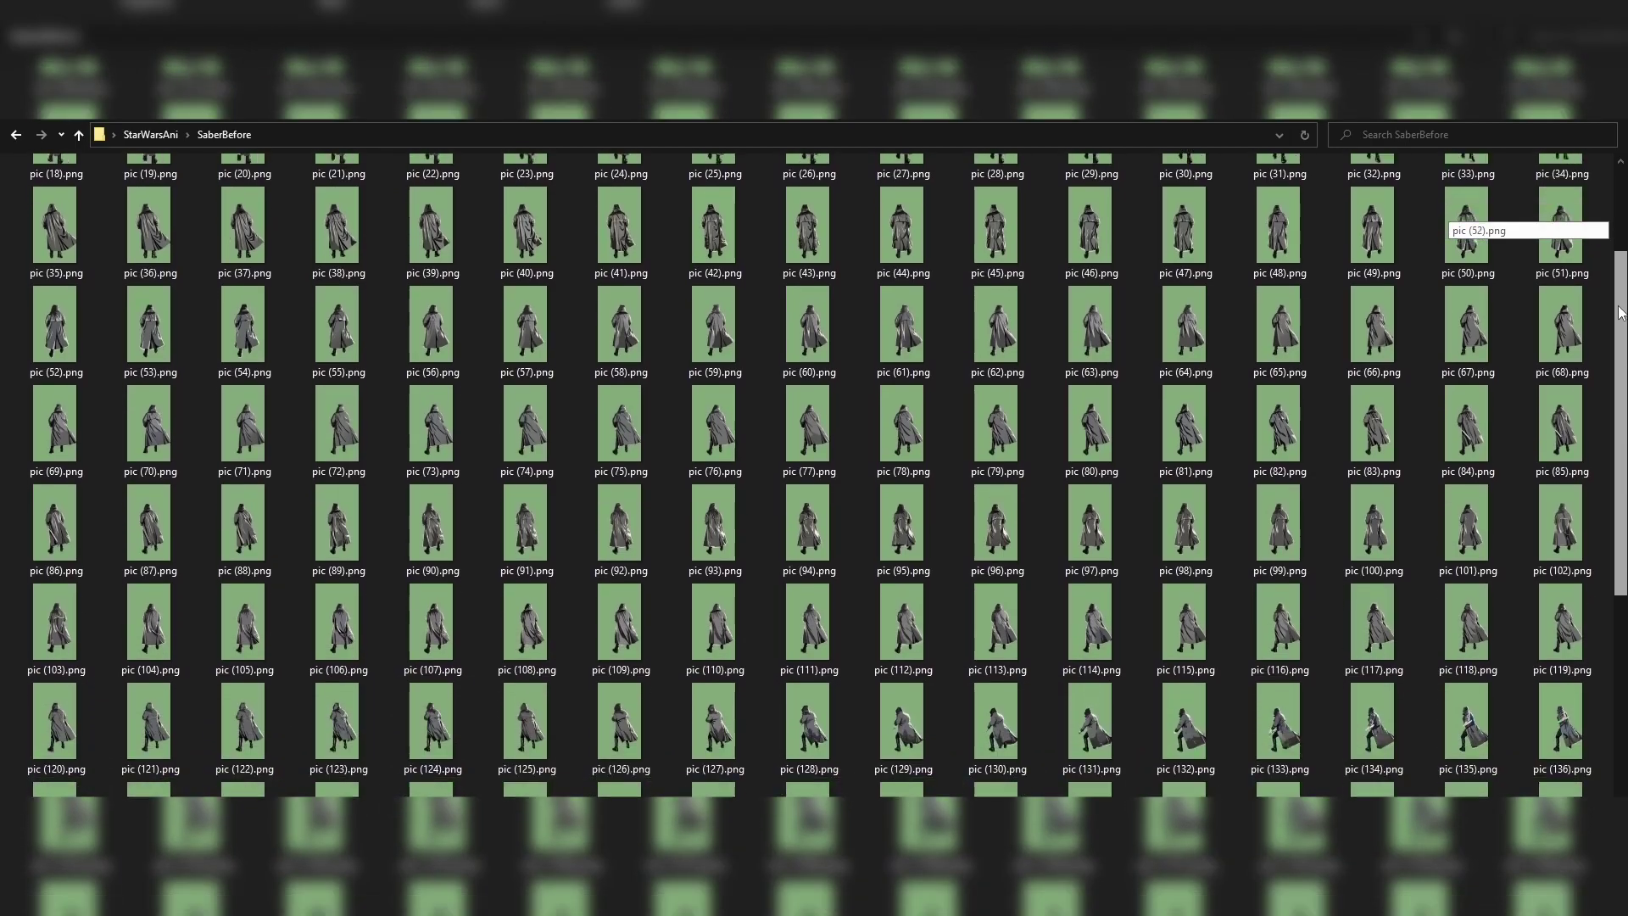
{"action": "left_click_drag", "start_coordinate": [1620, 312], "coordinate": [1603, 543]}
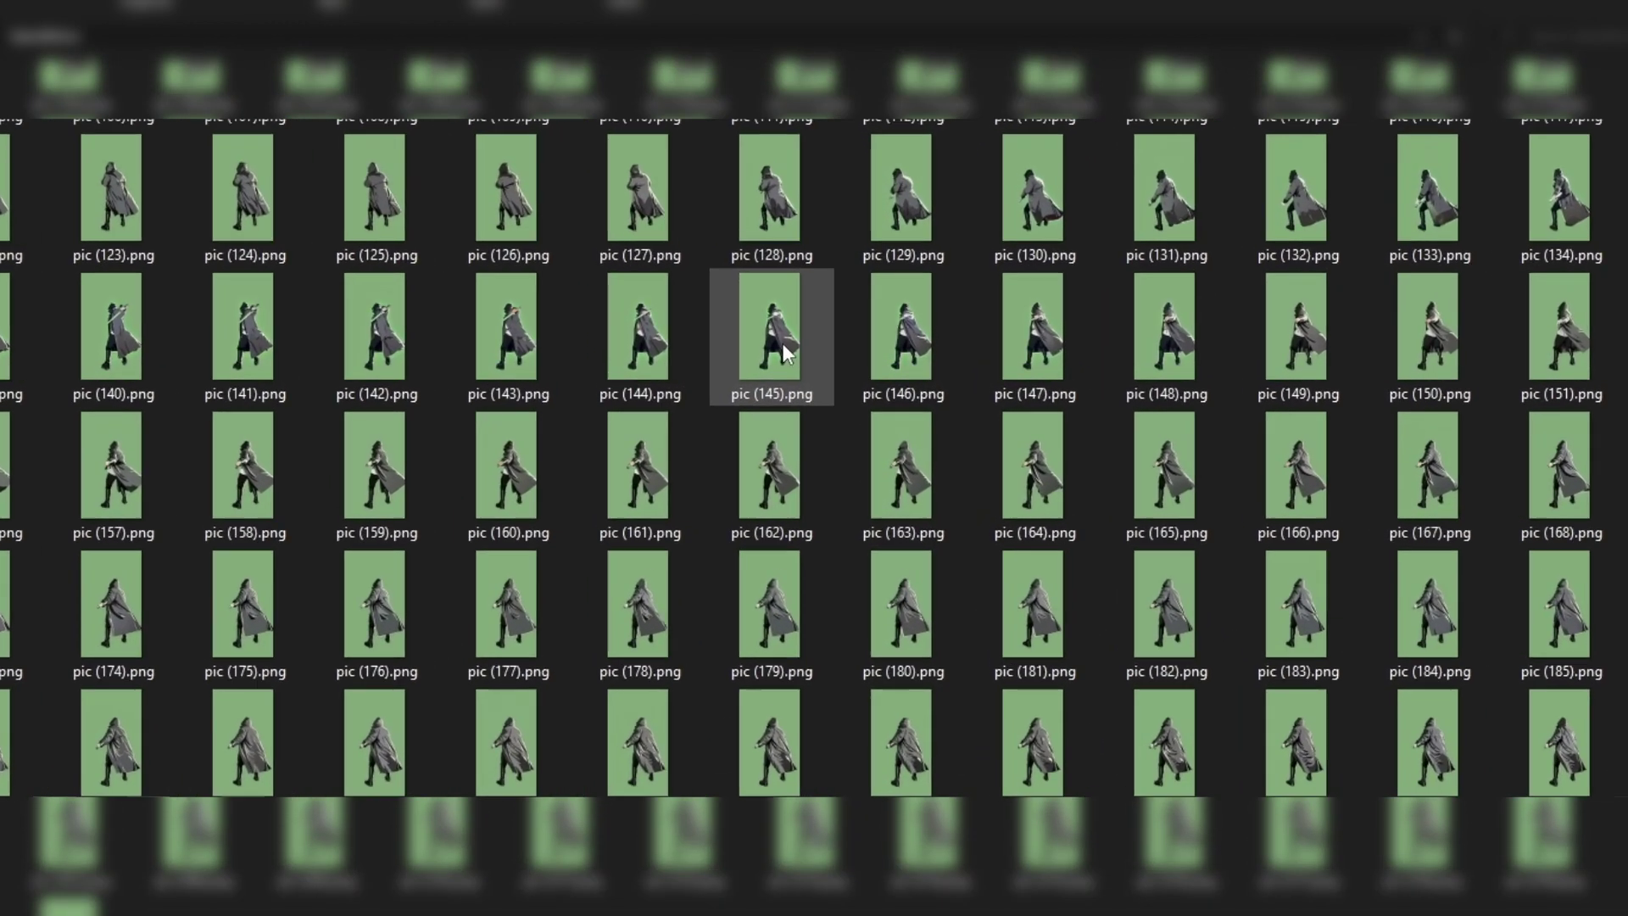
{"action": "mouse_move", "coordinate": [812, 349]}
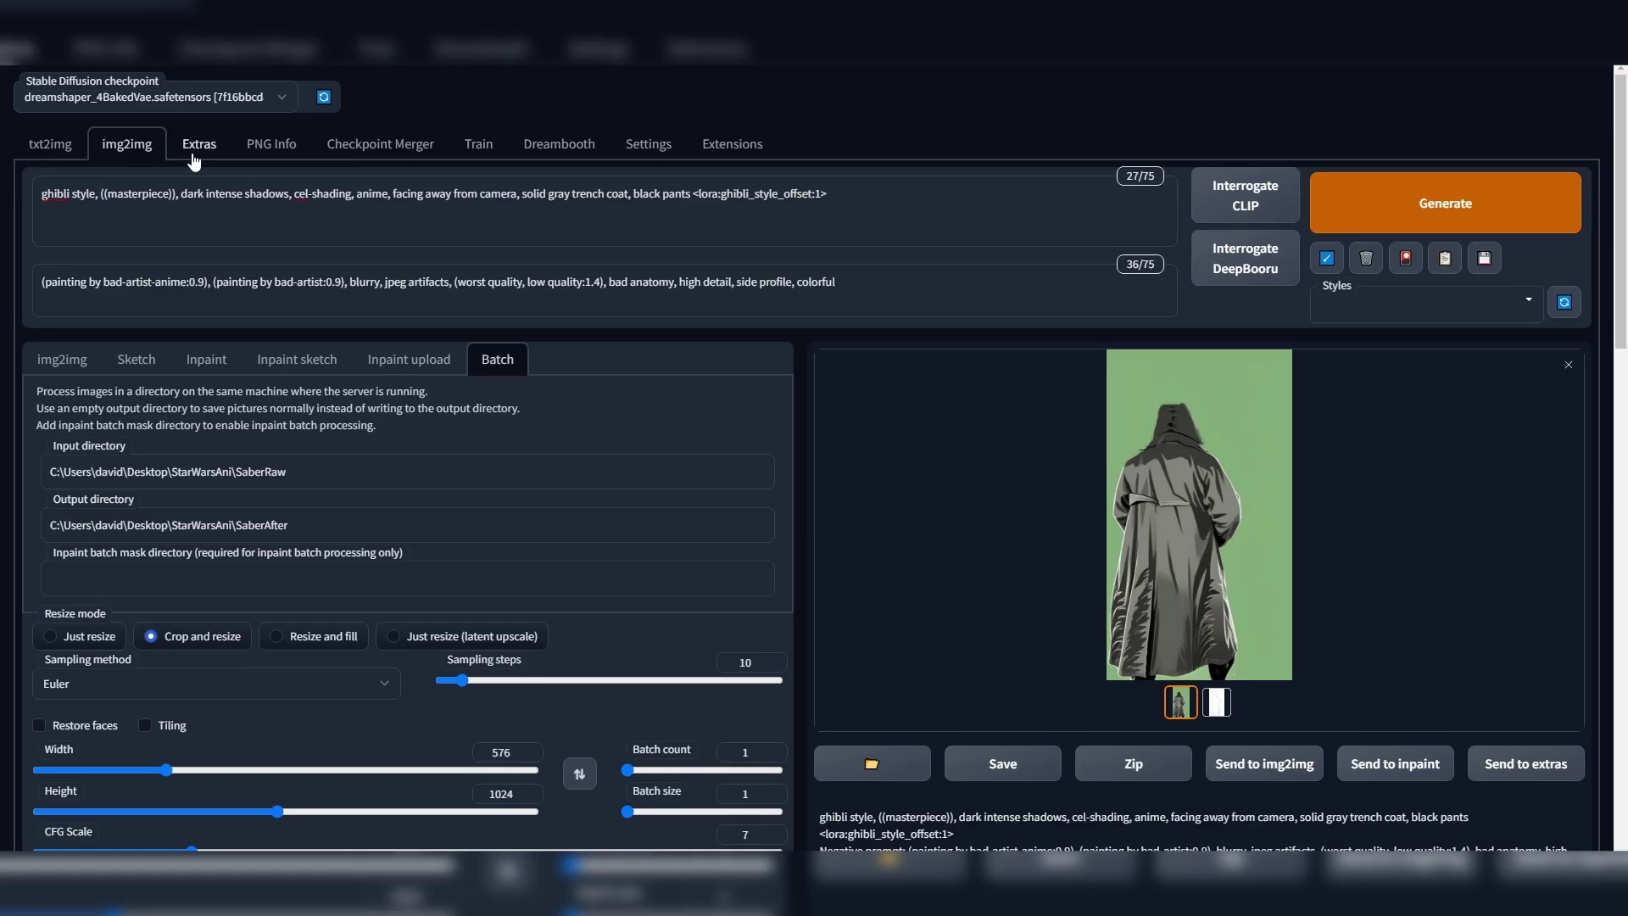
In Extras, load a green-screen frame, choose R-ESRGAN 4x+ Anime6B, and switch to Batch from Directory.
{"action": "left_click", "coordinate": [197, 146]}
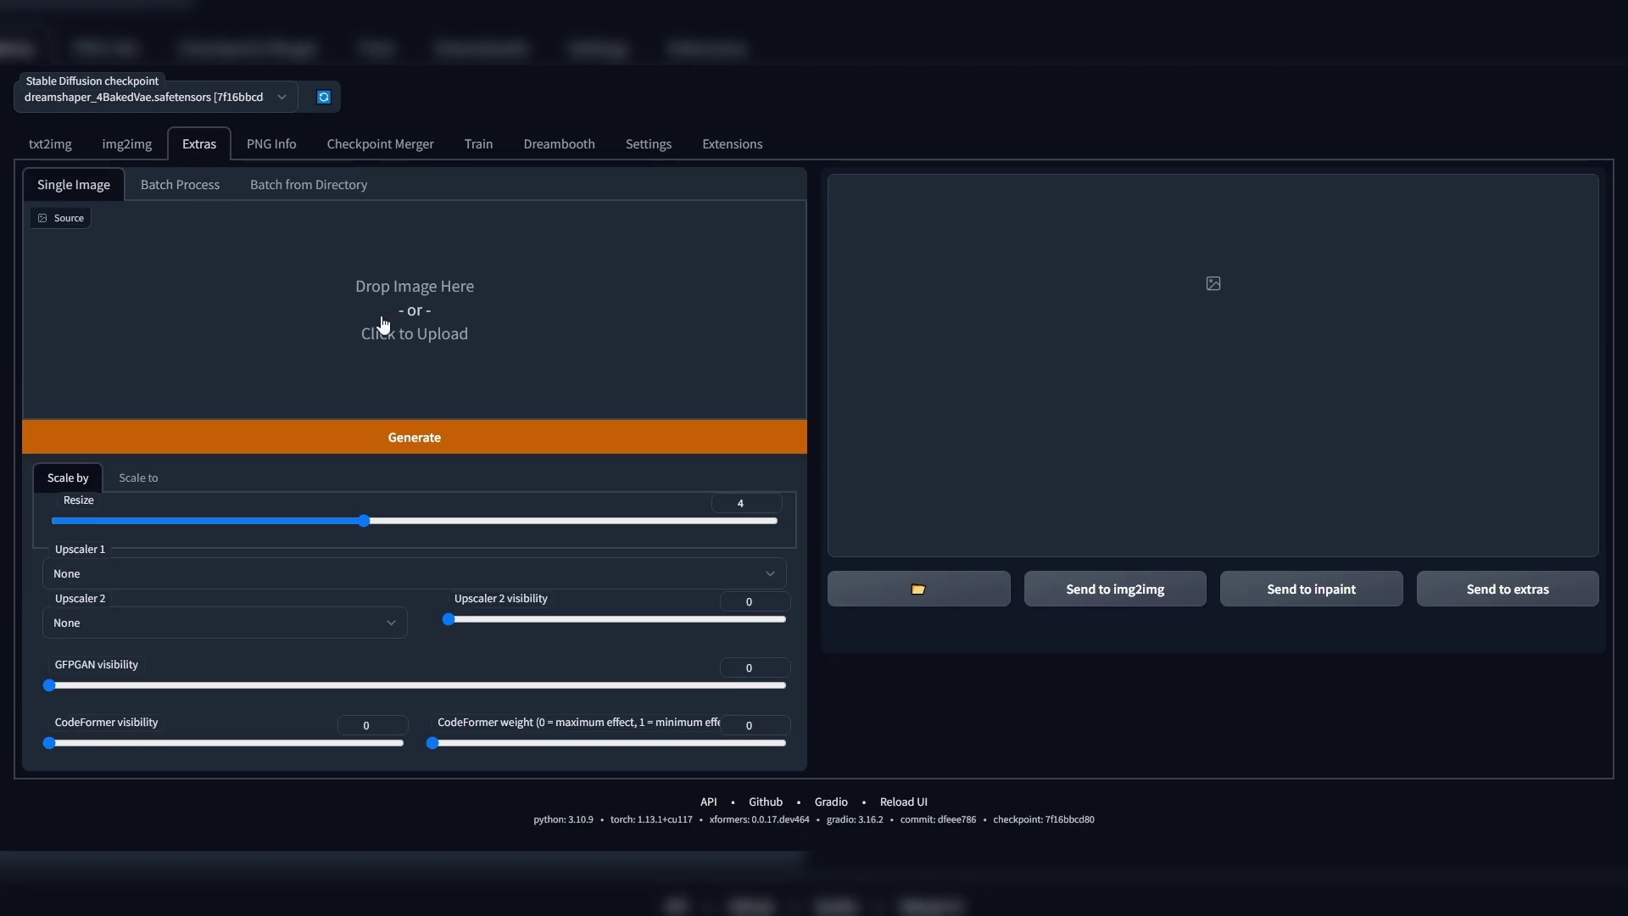
{"action": "left_click_drag", "start_coordinate": [246, 212], "coordinate": [306, 314]}
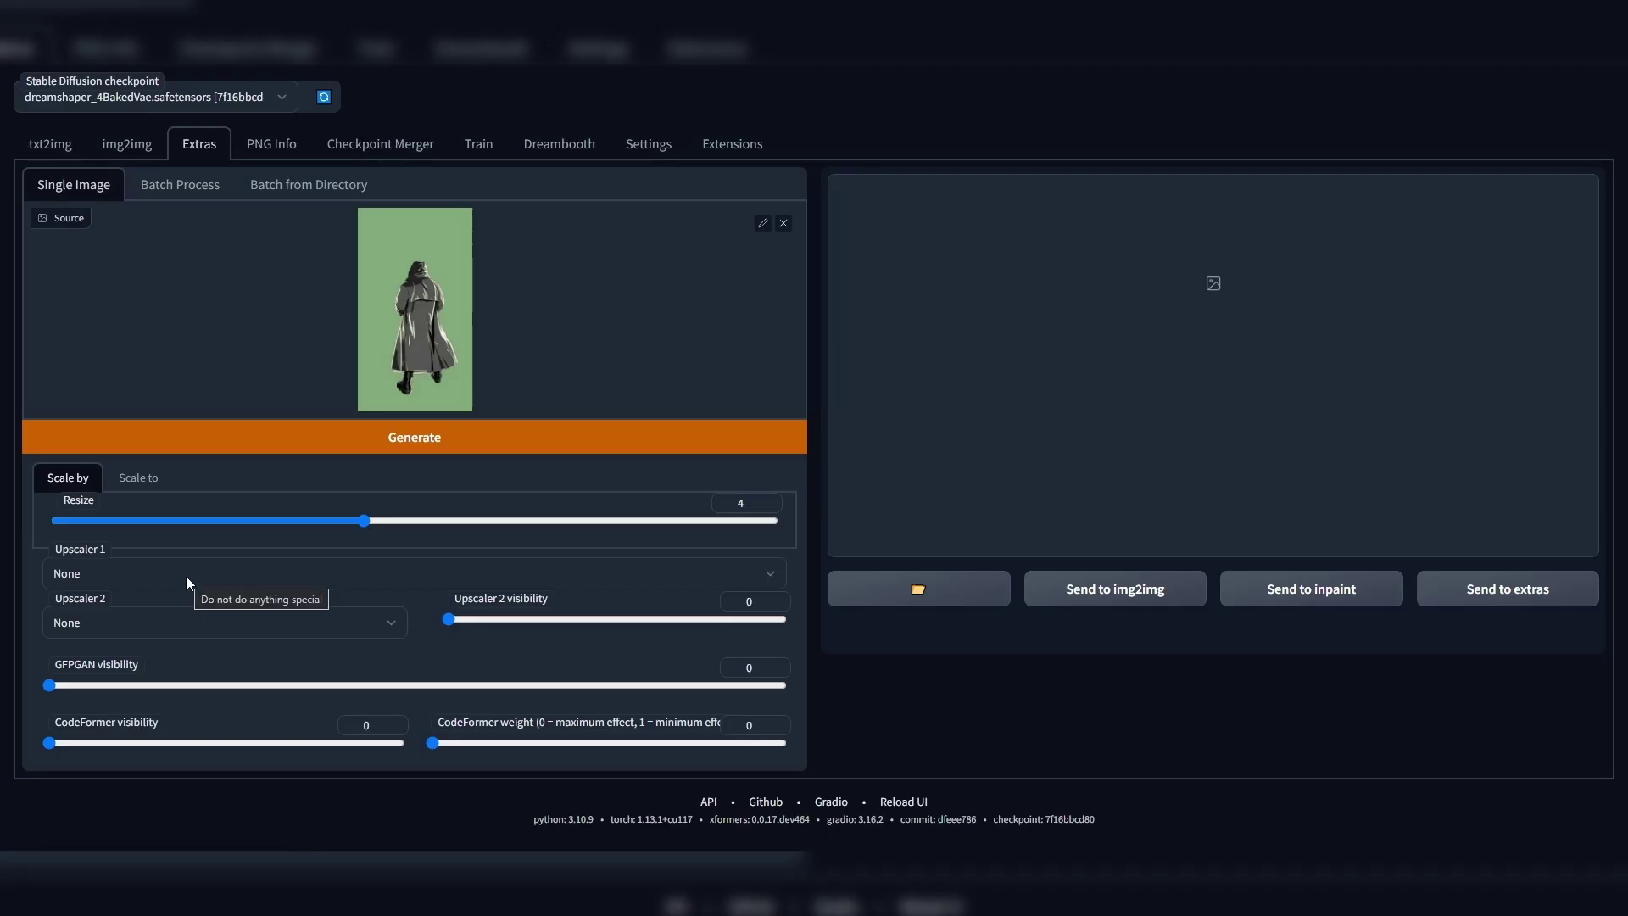
{"action": "left_click", "coordinate": [186, 574]}
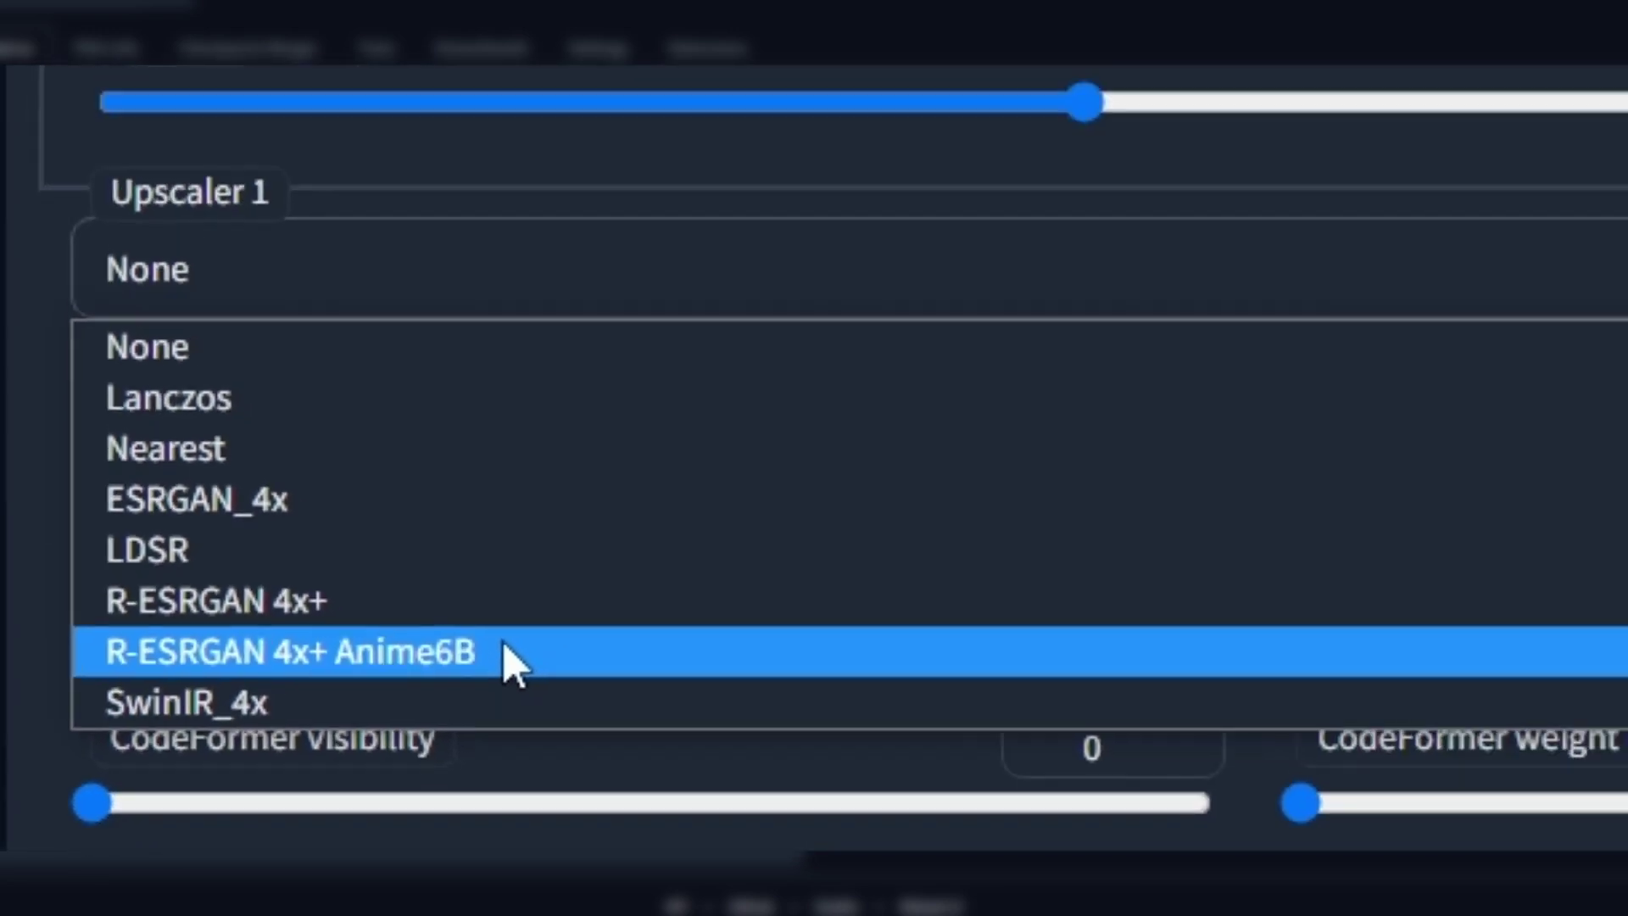
{"action": "left_click", "coordinate": [759, 619]}
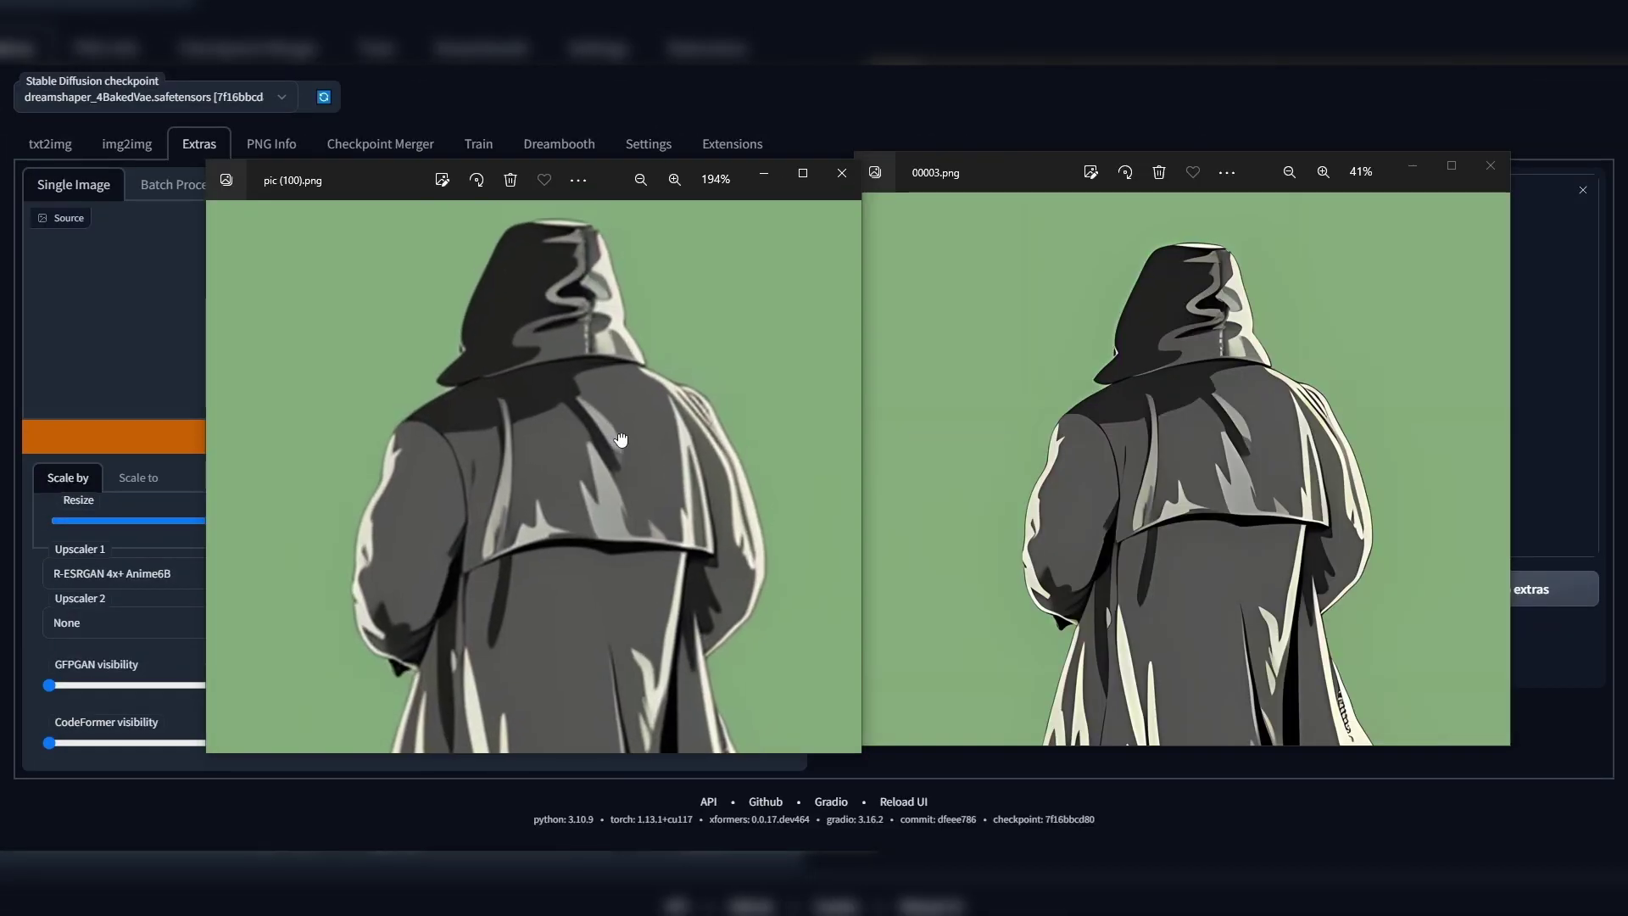
{"action": "scroll", "coordinate": [1228, 439], "scroll_direction": "up", "scroll_amount": 1}
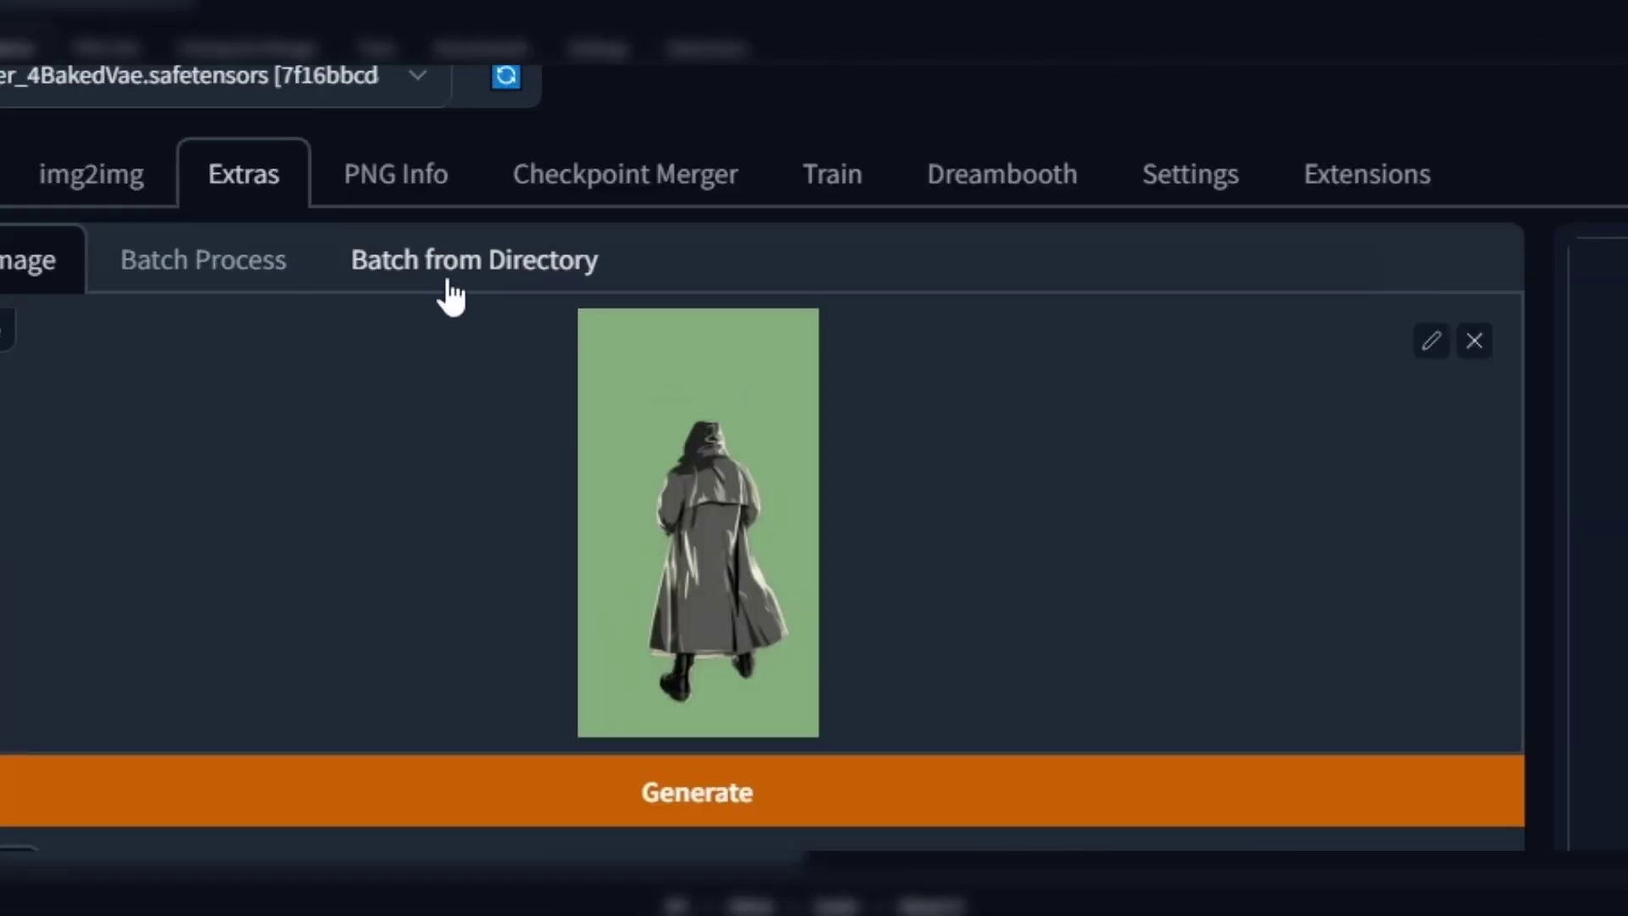
{"action": "left_click", "coordinate": [297, 195]}
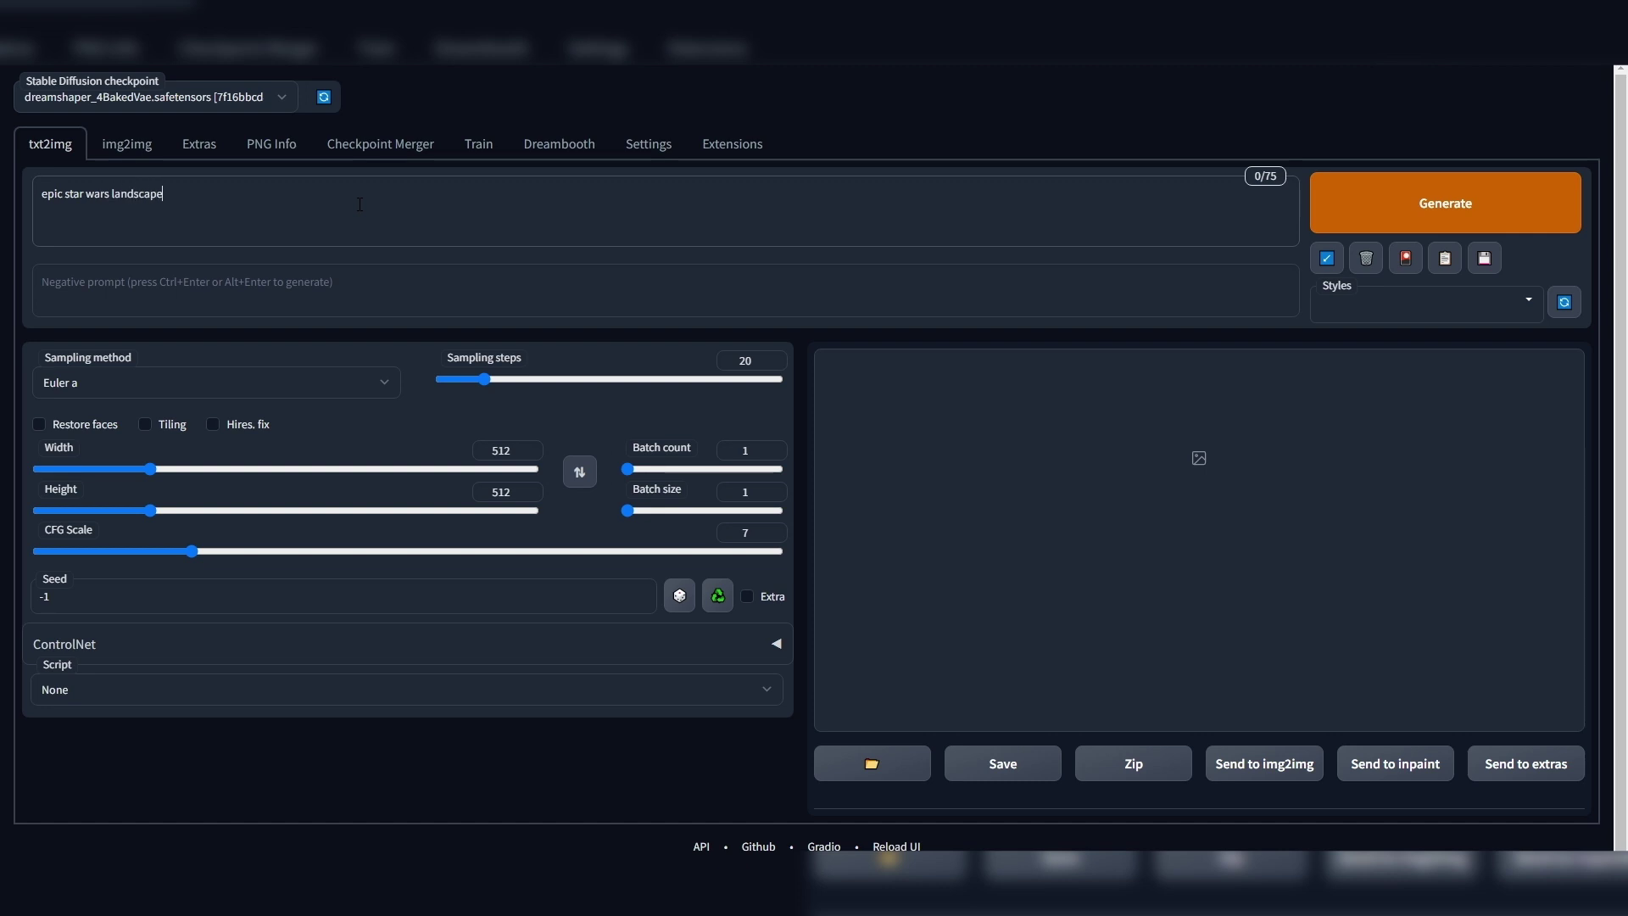
Render the landscape at 1024×576, then regenerate with 'person' as the negative prompt.
{"action": "left_click_drag", "start_coordinate": [150, 469], "coordinate": [278, 469]}
{"action": "left_click_drag", "start_coordinate": [151, 510], "coordinate": [167, 511]}
{"action": "left_click", "coordinate": [1446, 202]}
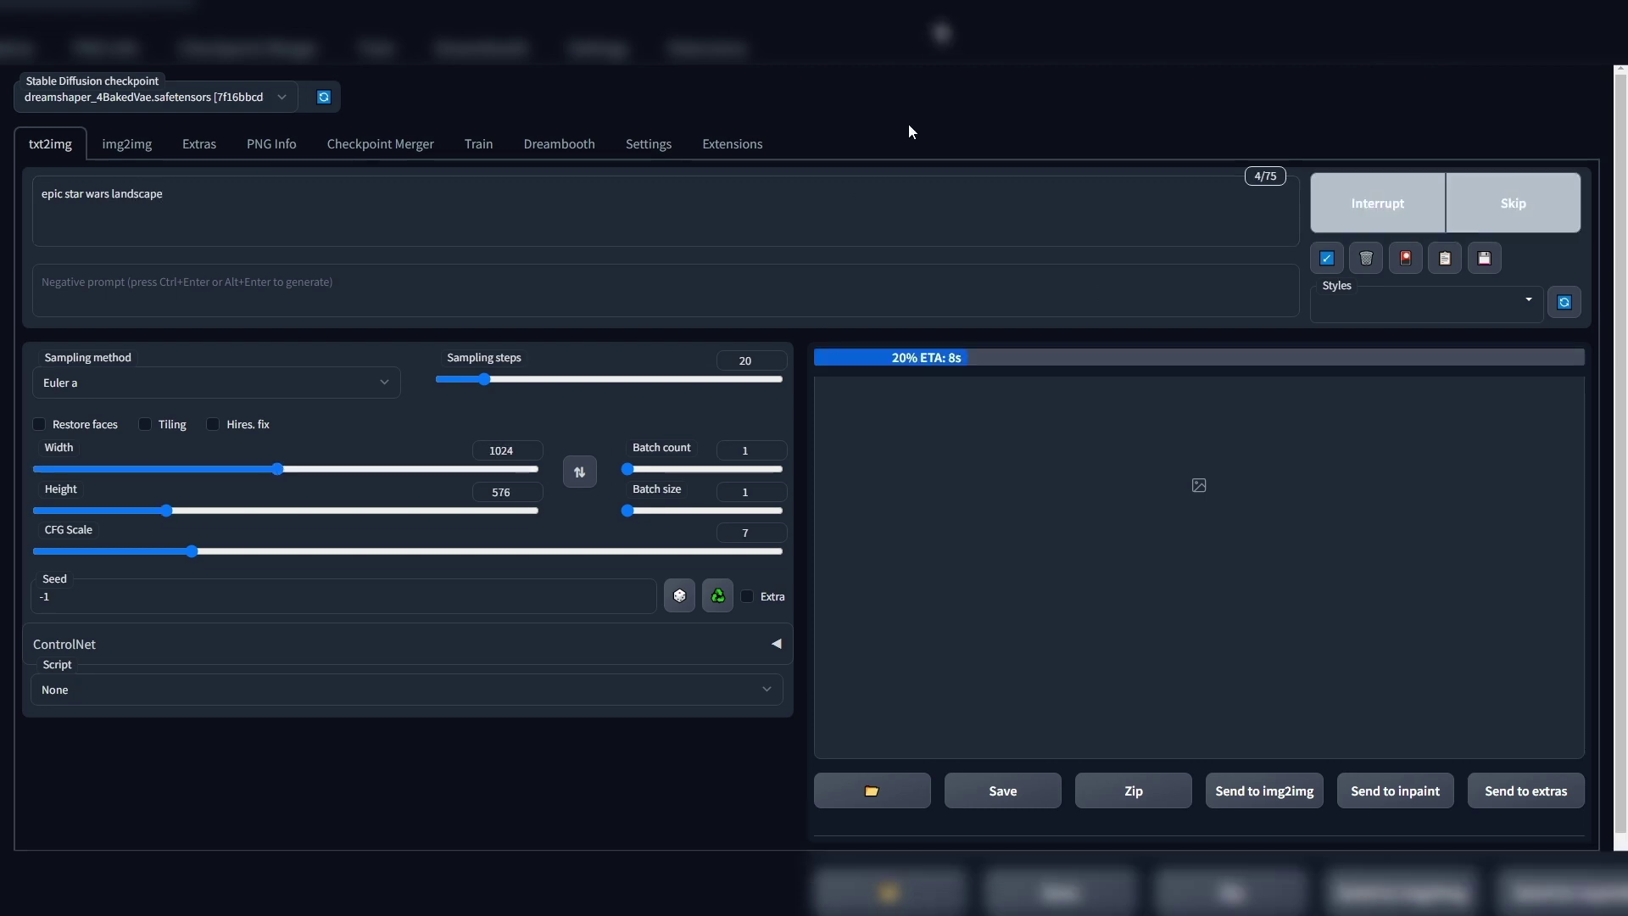
{"action": "left_click", "coordinate": [510, 296]}
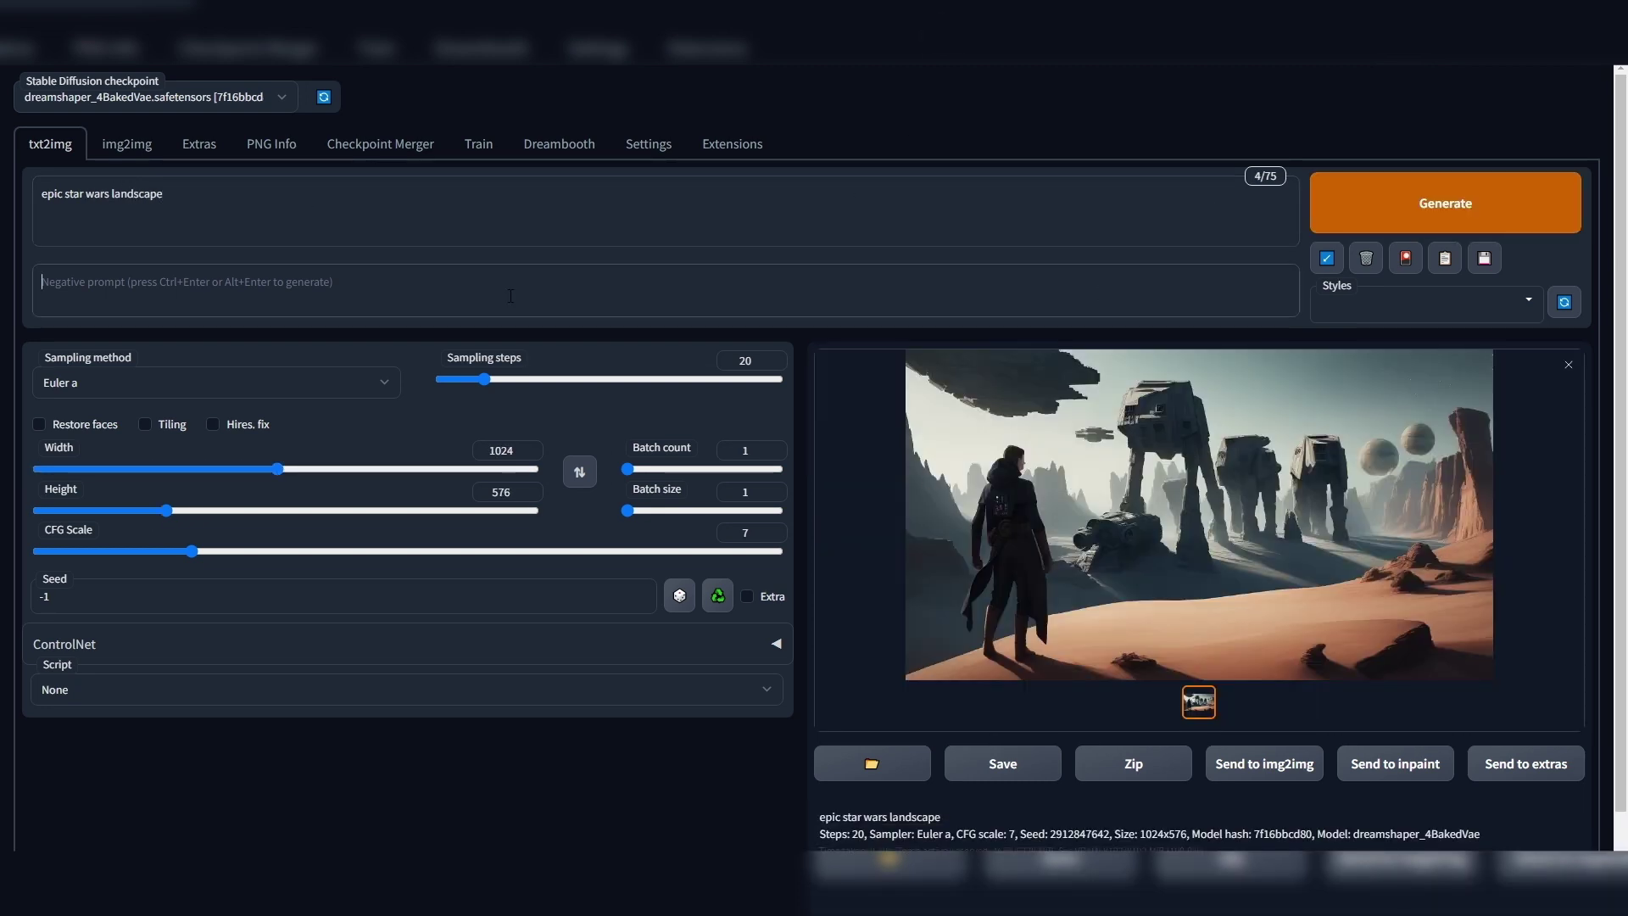
{"action": "type", "text": "person"}
{"action": "key", "text": "ctrl+Return"}
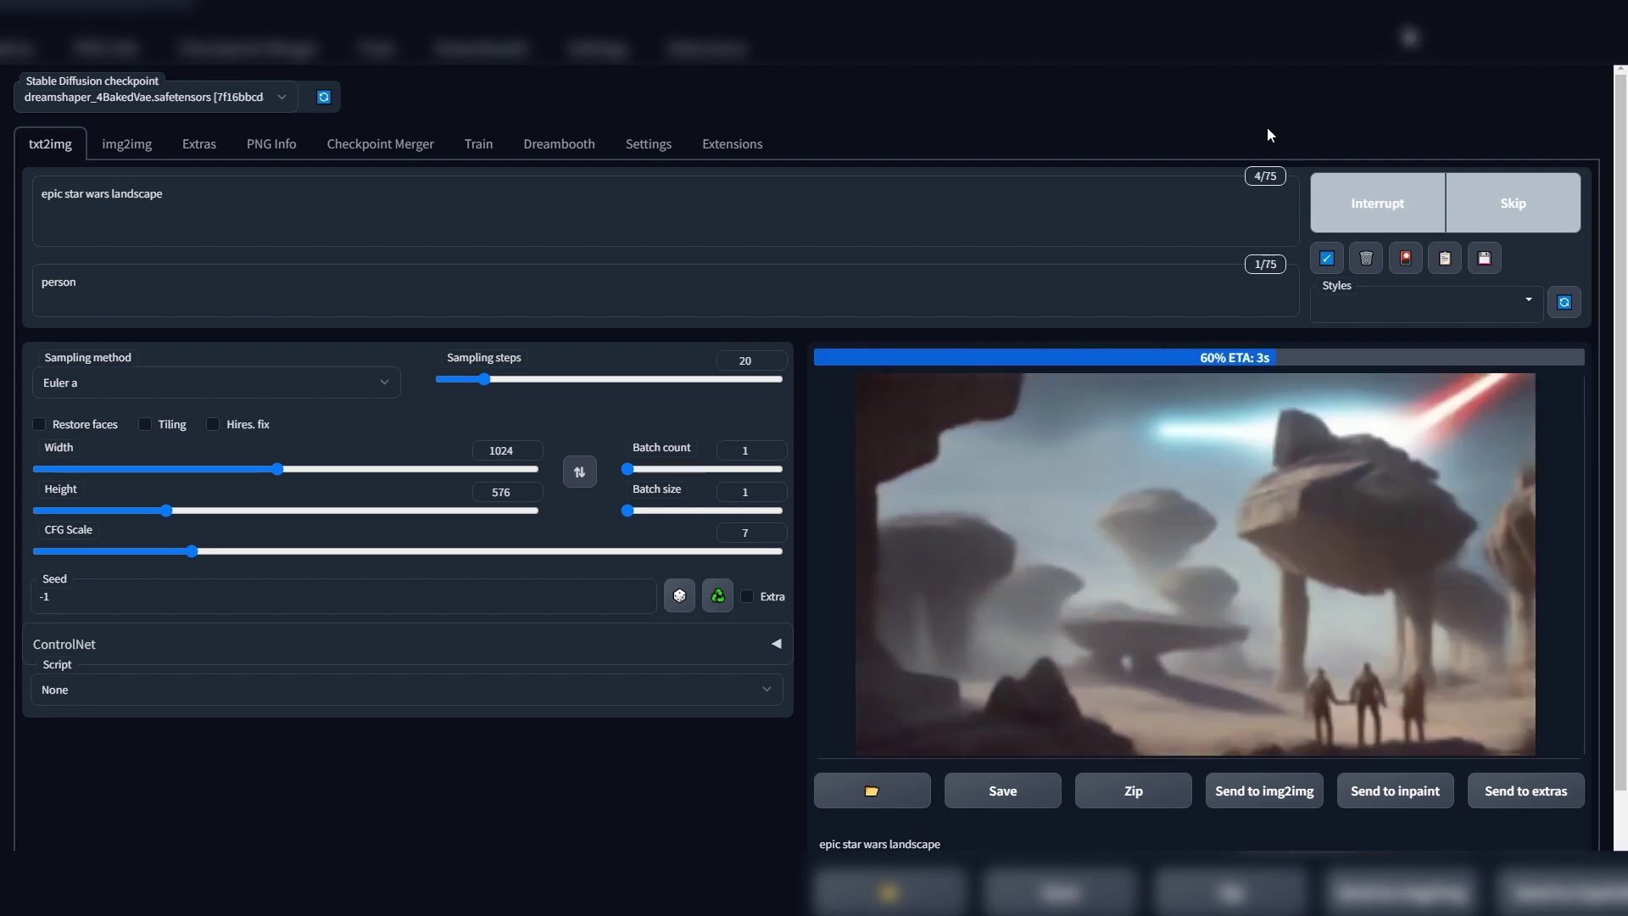
Regenerate excluding 'people', then inpaint the four sky spheres with the prompt 'clouds'.
{"action": "type", "text": ", people"}
{"action": "left_click", "coordinate": [1391, 212]}
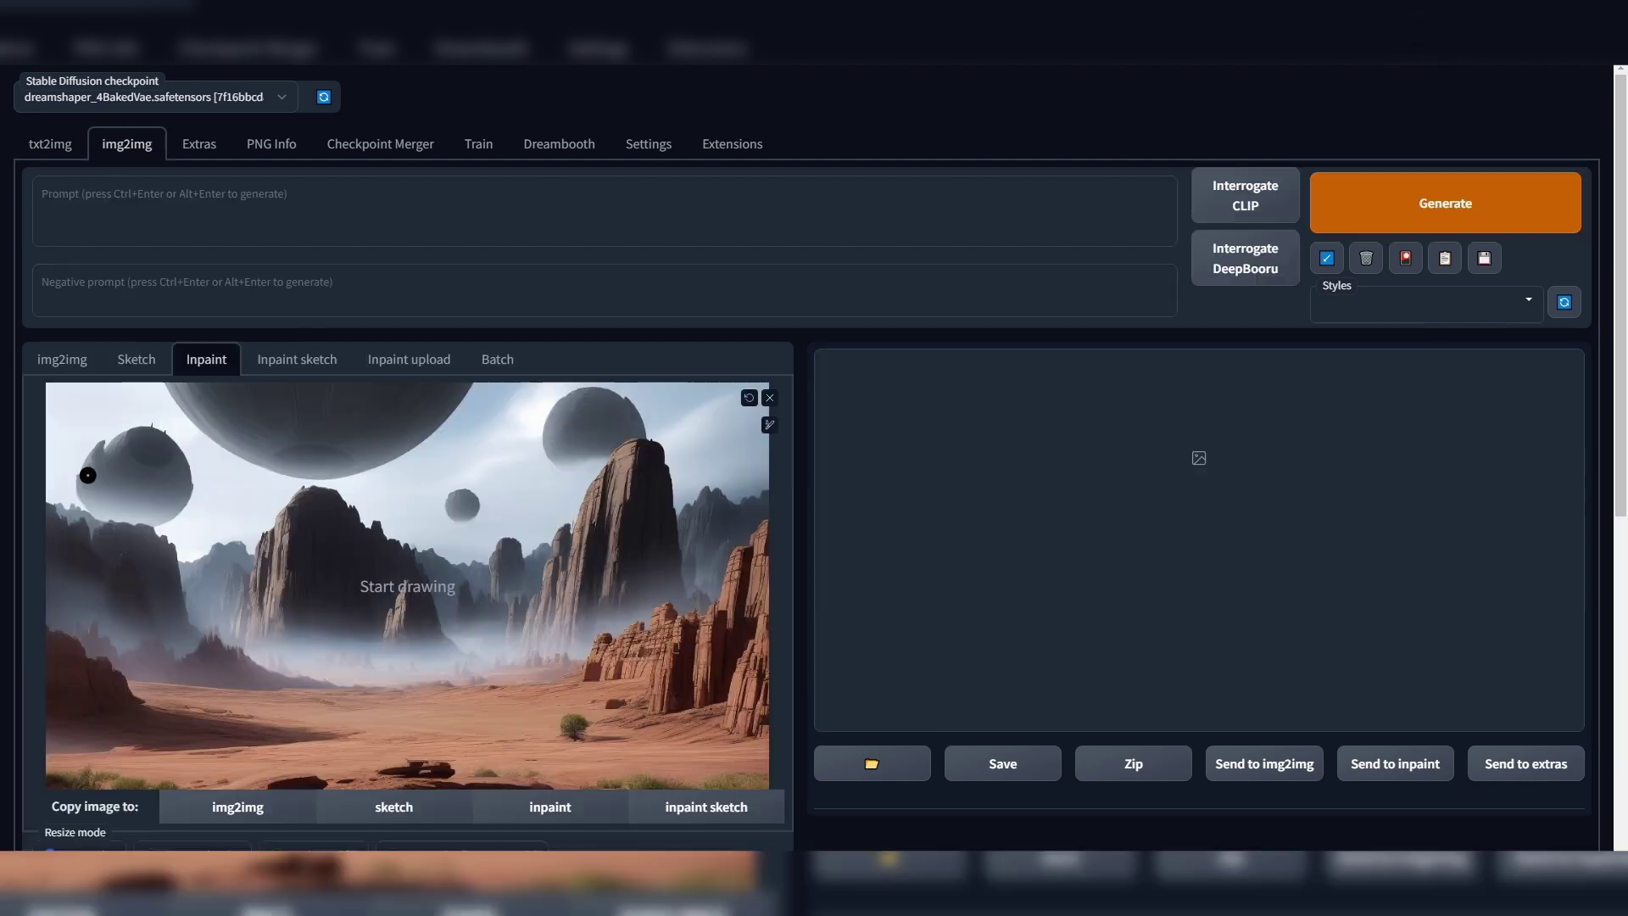
{"action": "left_click_drag", "start_coordinate": [87, 474], "coordinate": [144, 488]}
{"action": "mouse_move", "coordinate": [182, 398]}
{"action": "left_mouse_down"}
{"action": "mouse_move", "coordinate": [254, 424]}
{"action": "mouse_move", "coordinate": [407, 424]}
{"action": "mouse_move", "coordinate": [339, 441]}
{"action": "left_mouse_up"}
{"action": "left_click_drag", "start_coordinate": [458, 492], "coordinate": [471, 505]}
{"action": "left_click_drag", "start_coordinate": [560, 407], "coordinate": [610, 433]}
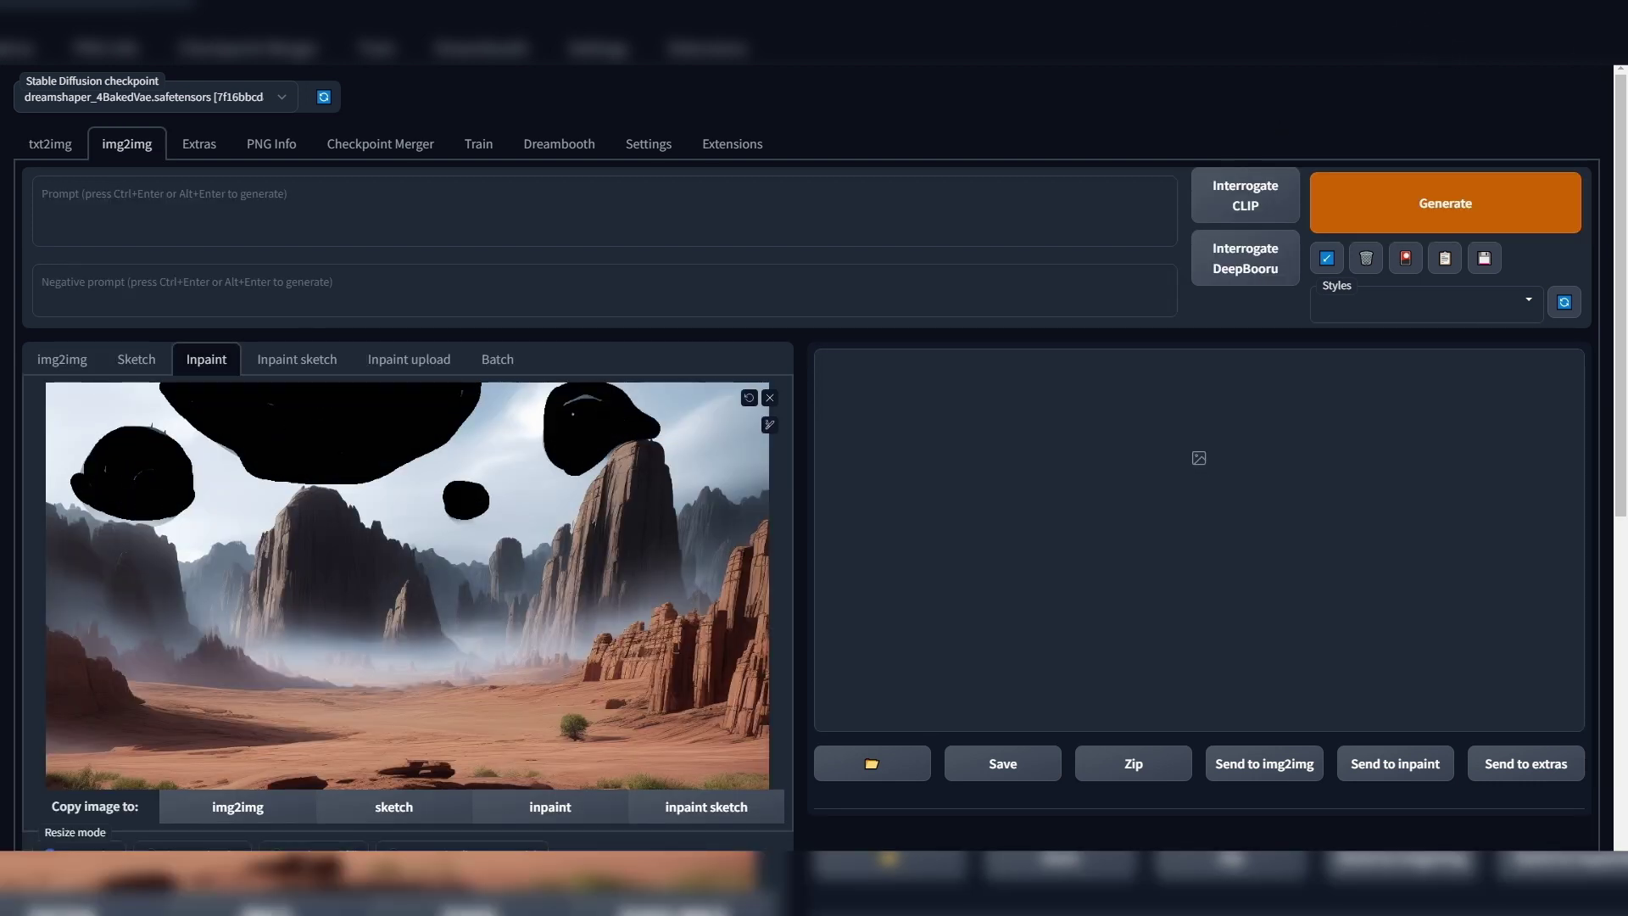
{"action": "type", "text": "clouds"}
{"action": "key", "text": "ctrl+Return"}
Browse three pictures of the AT-AT model in the Blend Swap carousel.
{"action": "scroll", "coordinate": [180, 791], "scroll_direction": "down", "scroll_amount": 5}
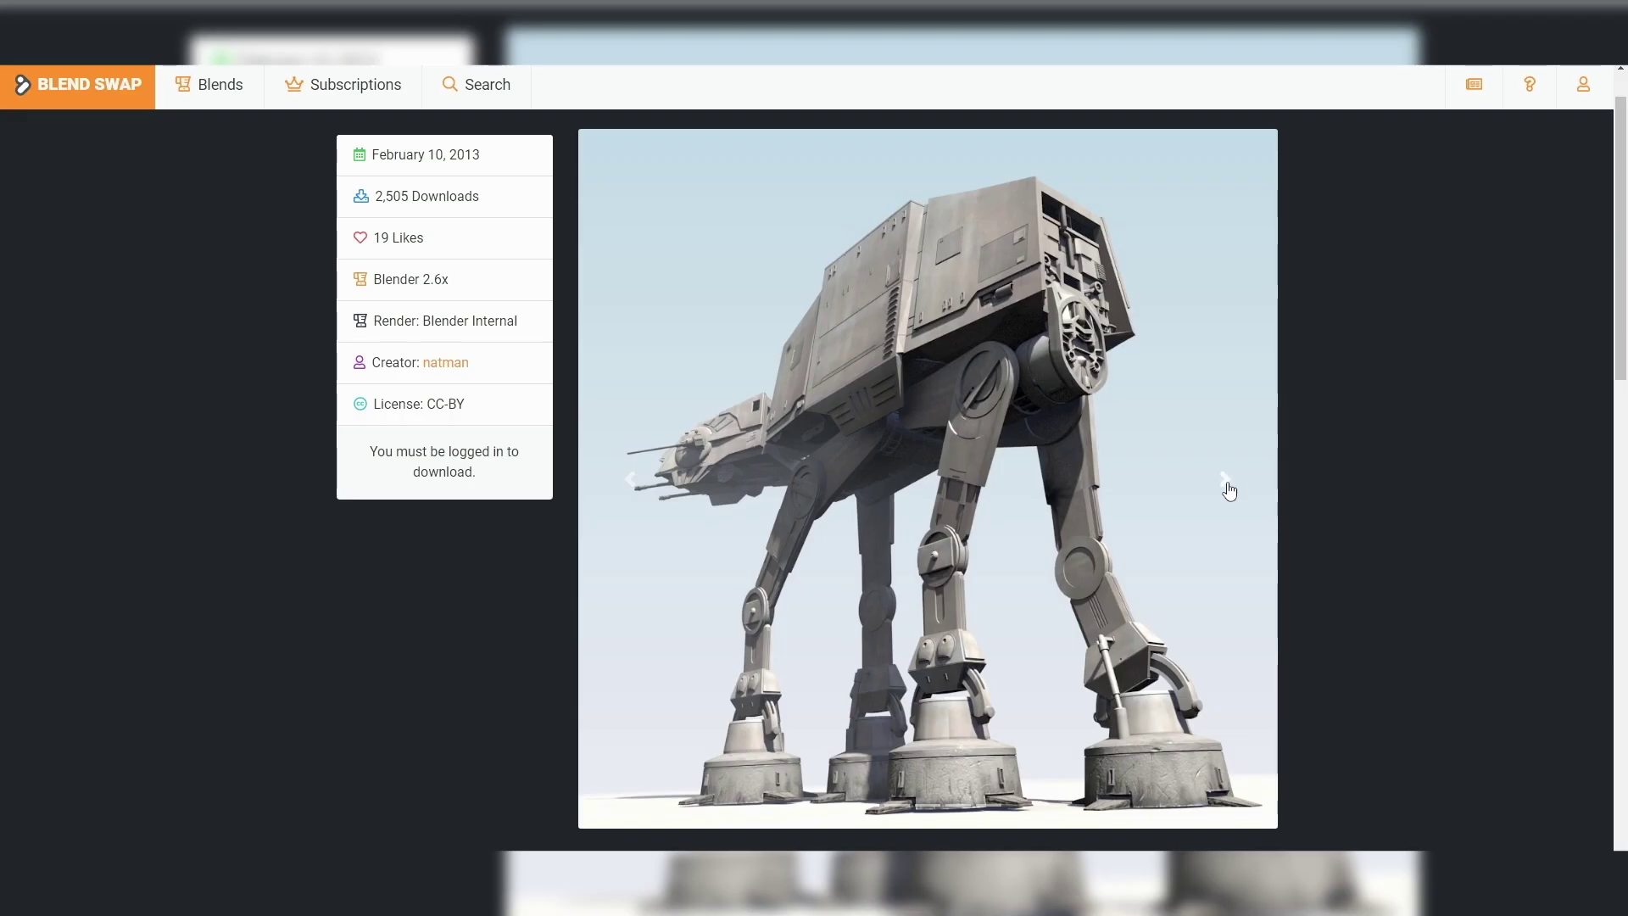
{"action": "left_click", "coordinate": [1230, 490]}
{"action": "left_click", "coordinate": [1229, 490]}
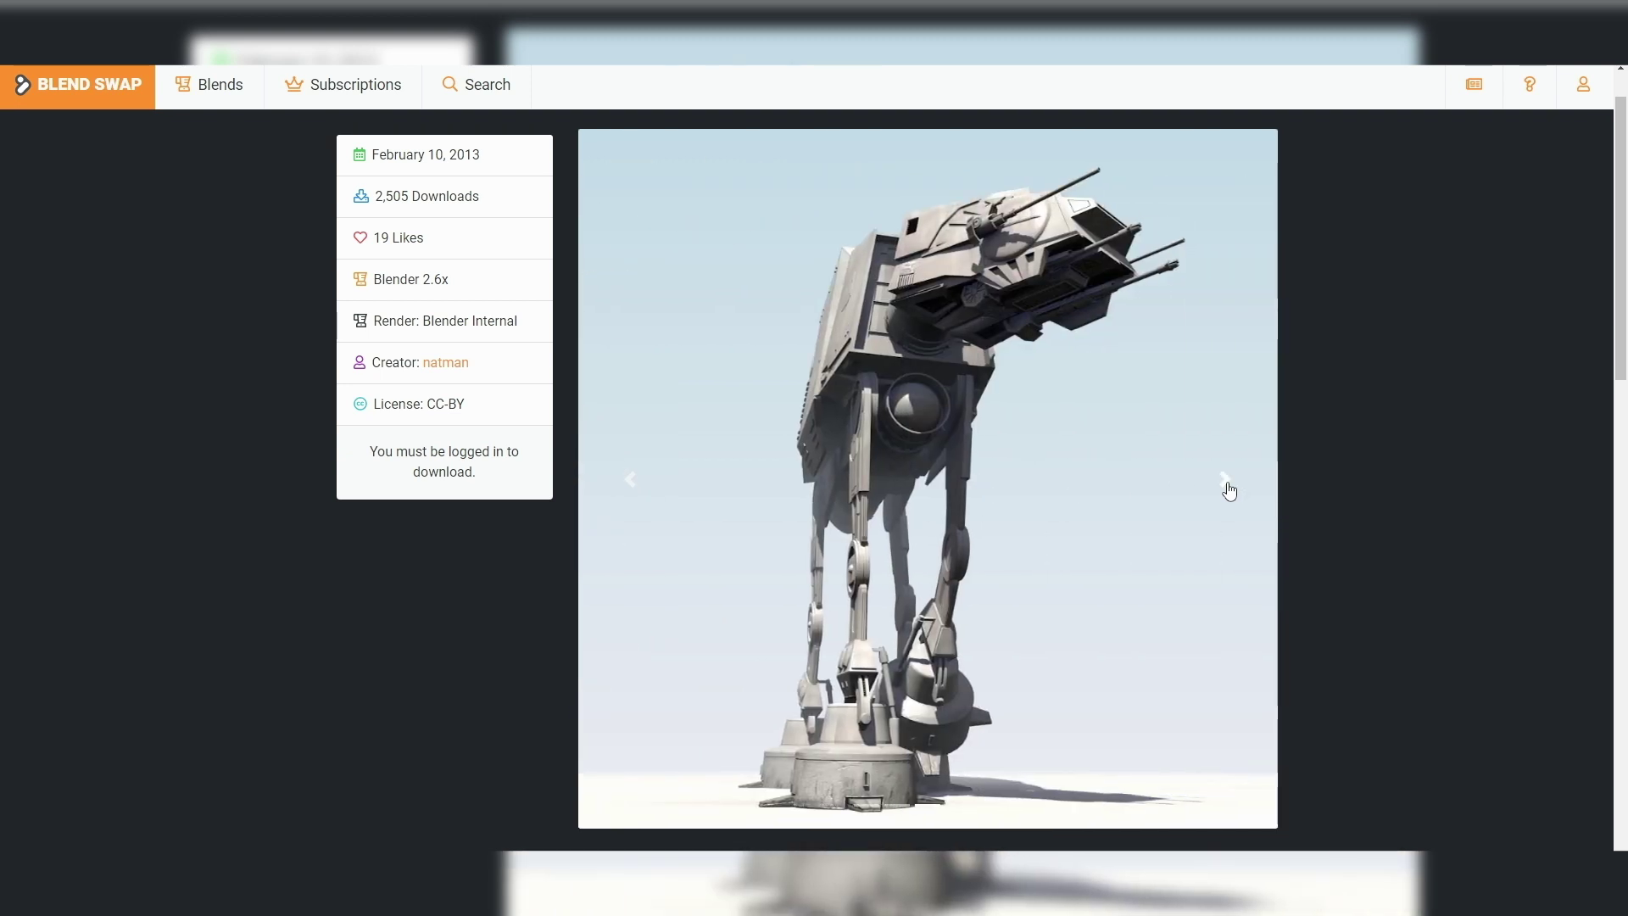
{"action": "left_click", "coordinate": [1229, 491]}
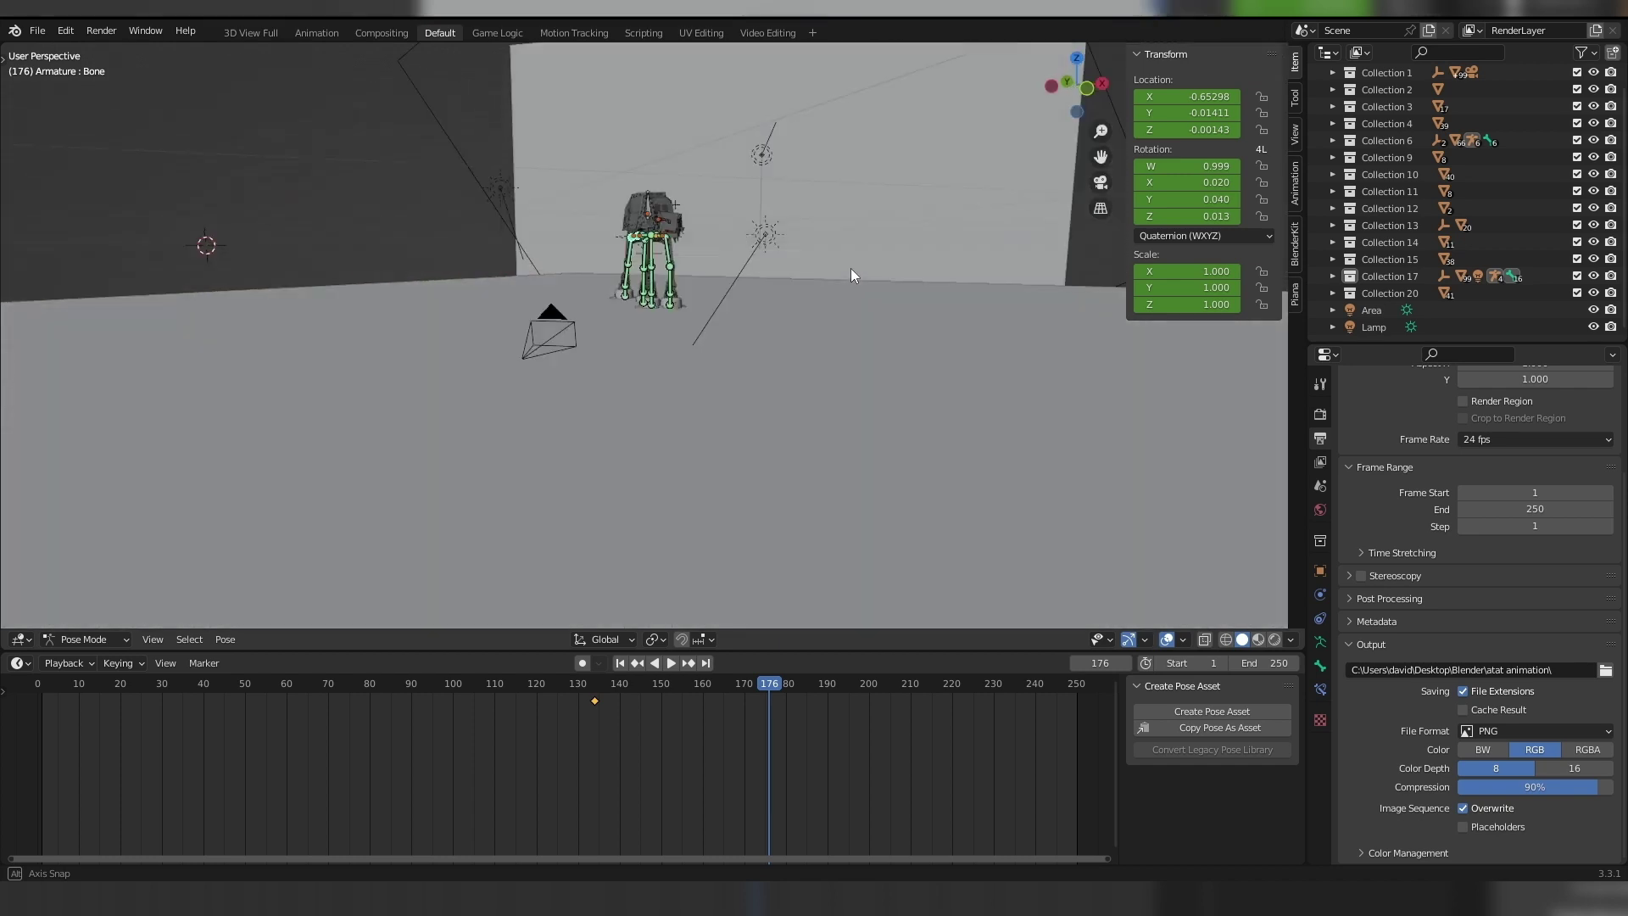
Show the AT-AT in Material Preview through the scene camera and play its walk animation.
{"action": "left_click_drag", "start_coordinate": [852, 268], "coordinate": [954, 361]}
{"action": "left_click", "coordinate": [1261, 640]}
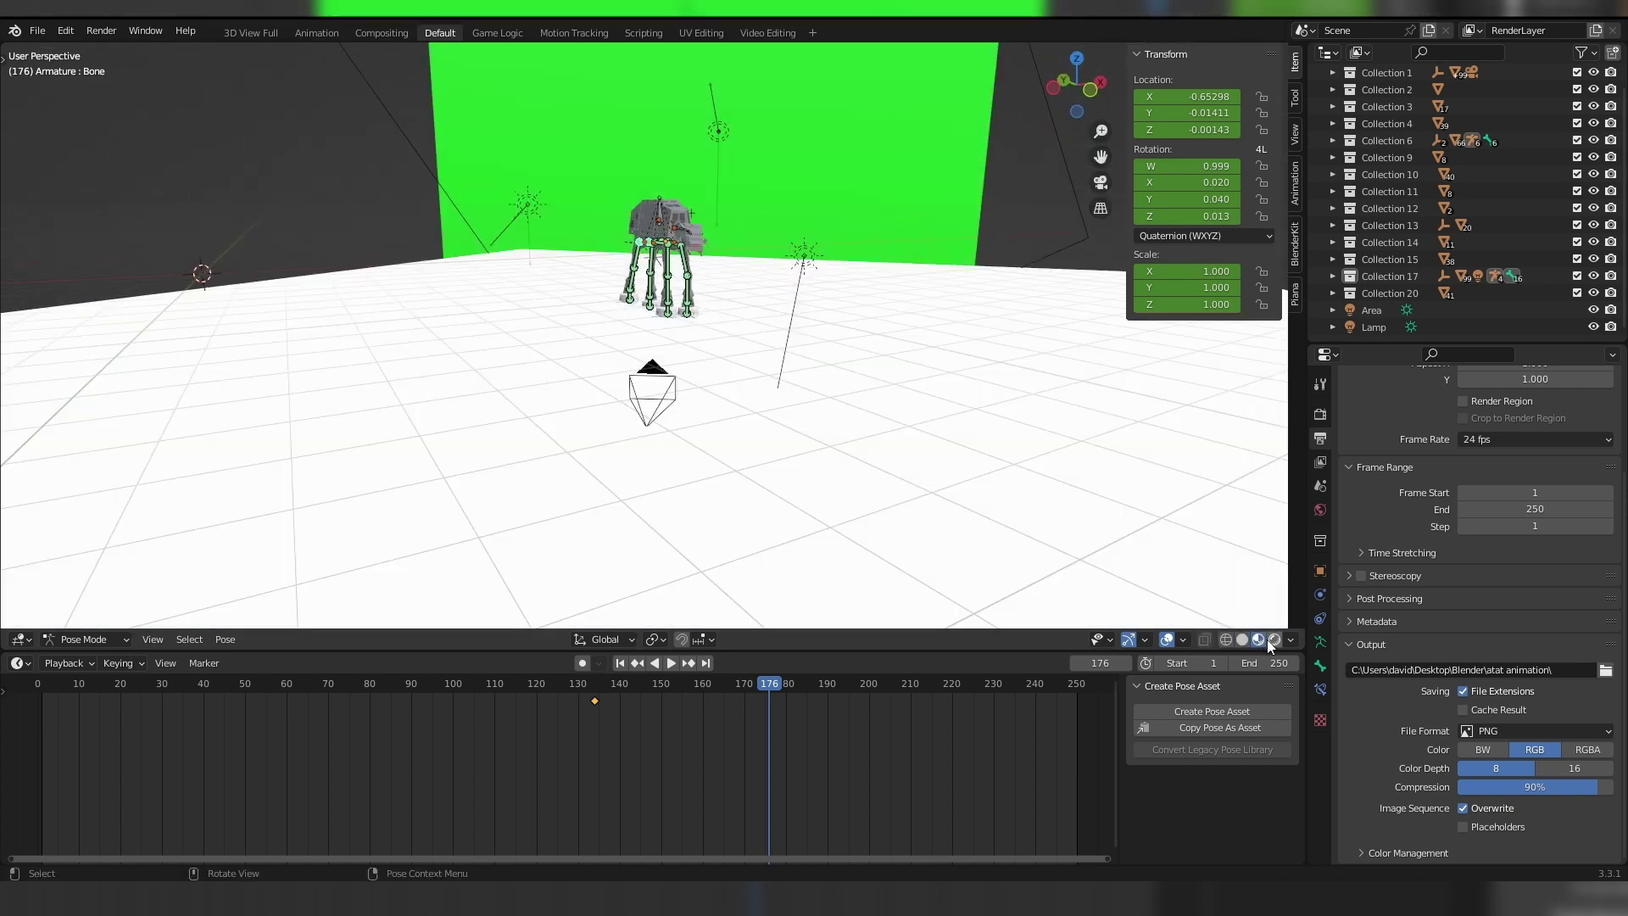
{"action": "left_click", "coordinate": [1101, 184]}
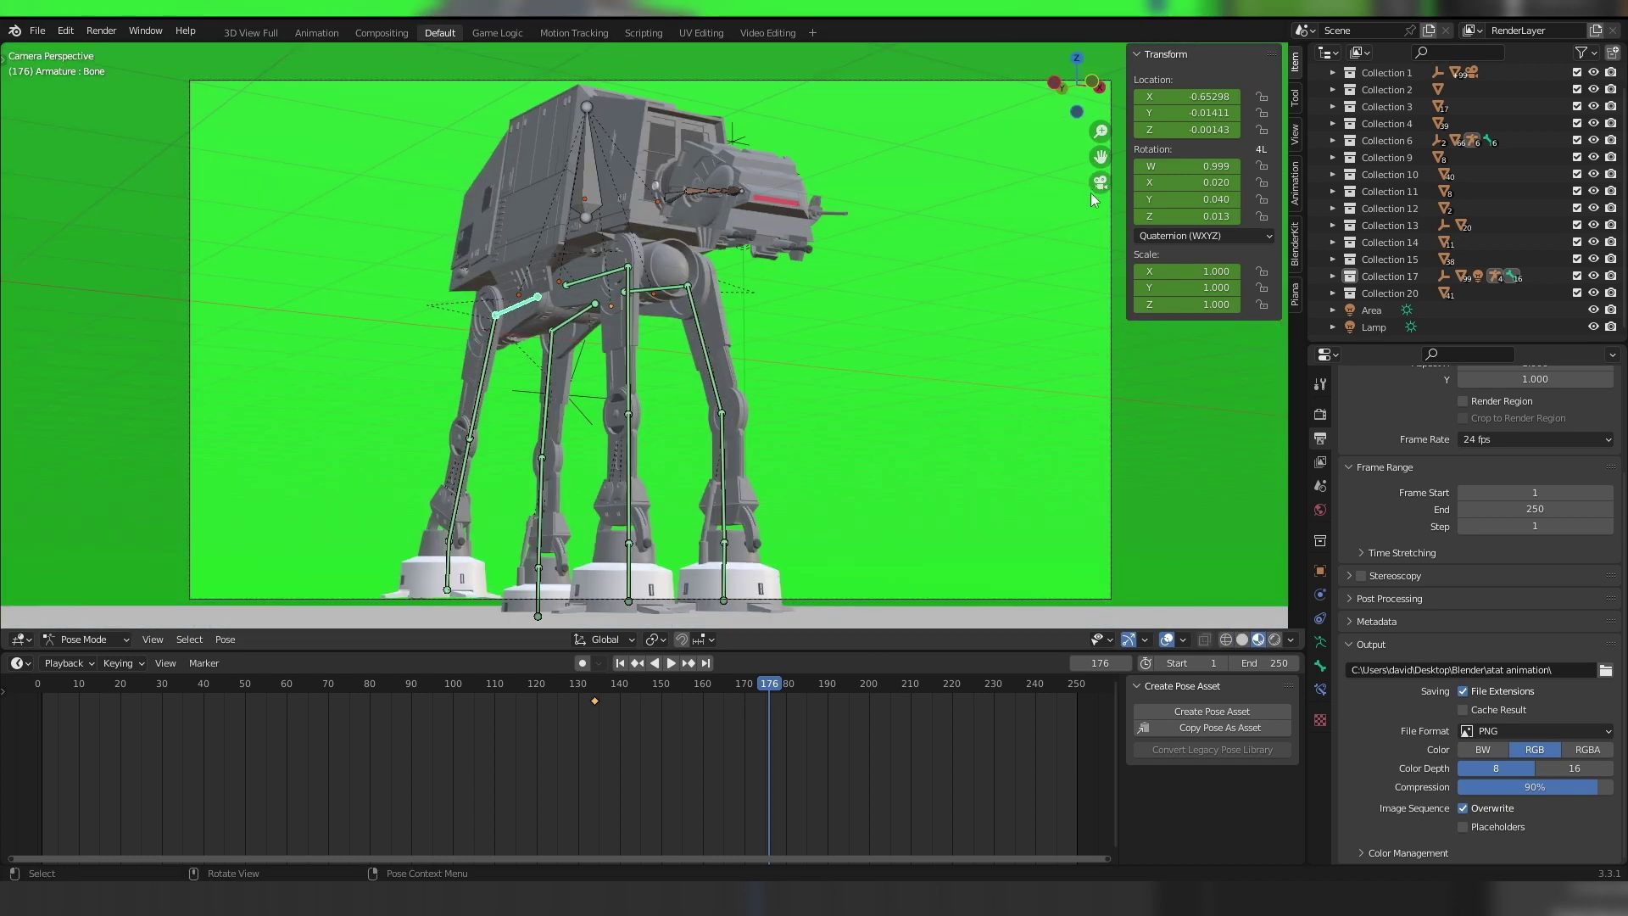
{"action": "left_click", "coordinate": [672, 663]}
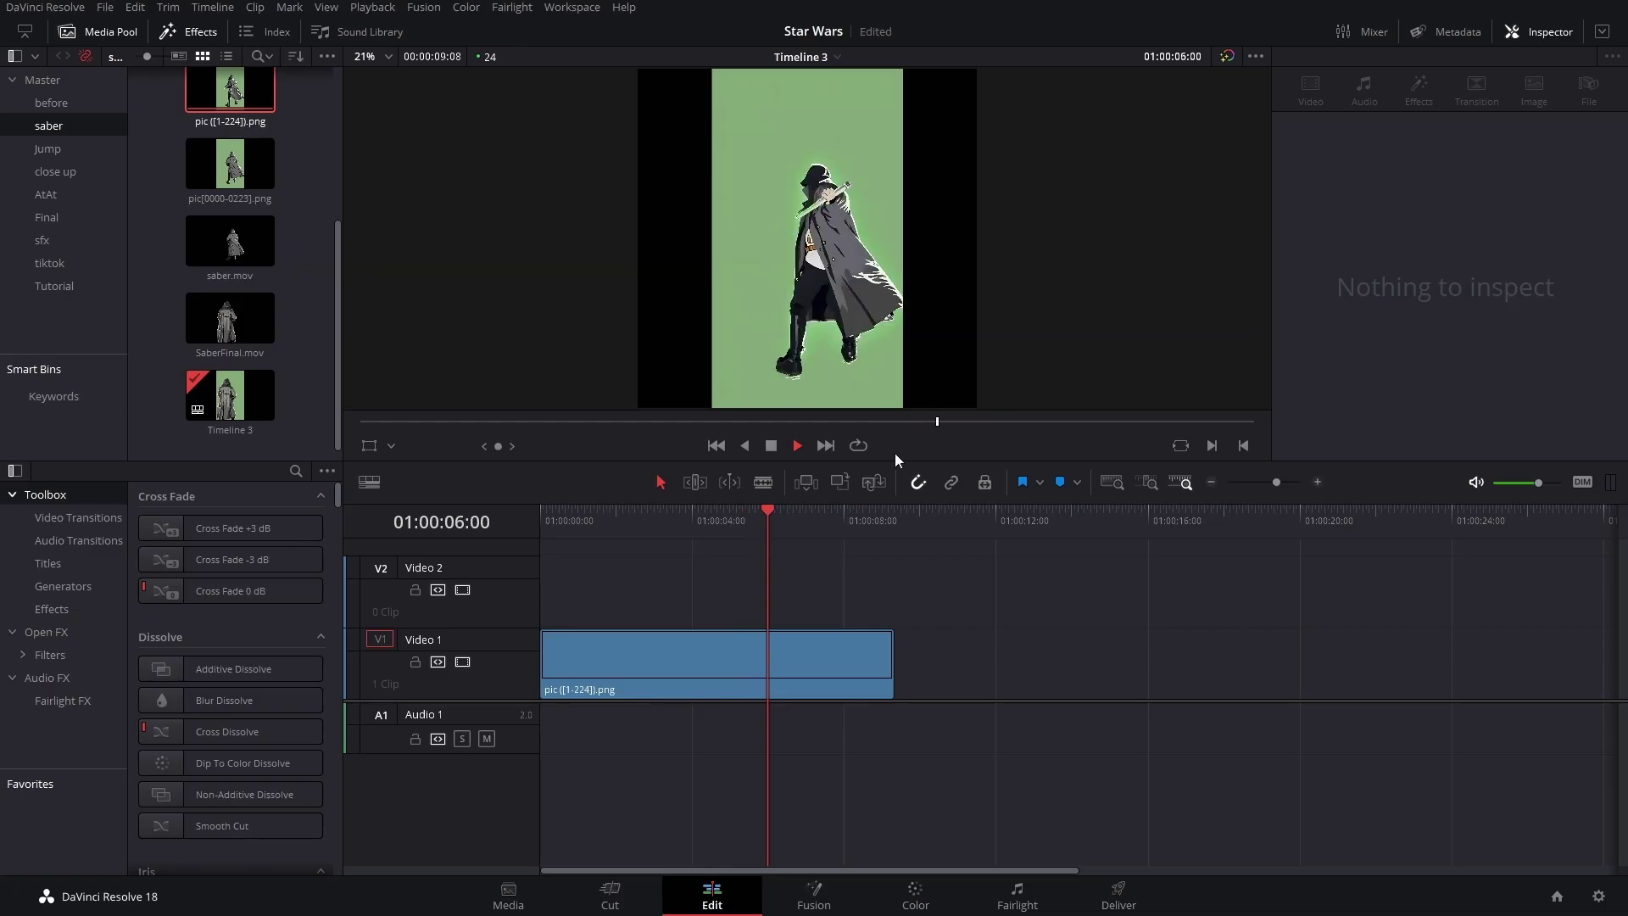
Turn on looped playback for the pic[1-224].png hooded-figure clip.
{"action": "left_click", "coordinate": [859, 446]}
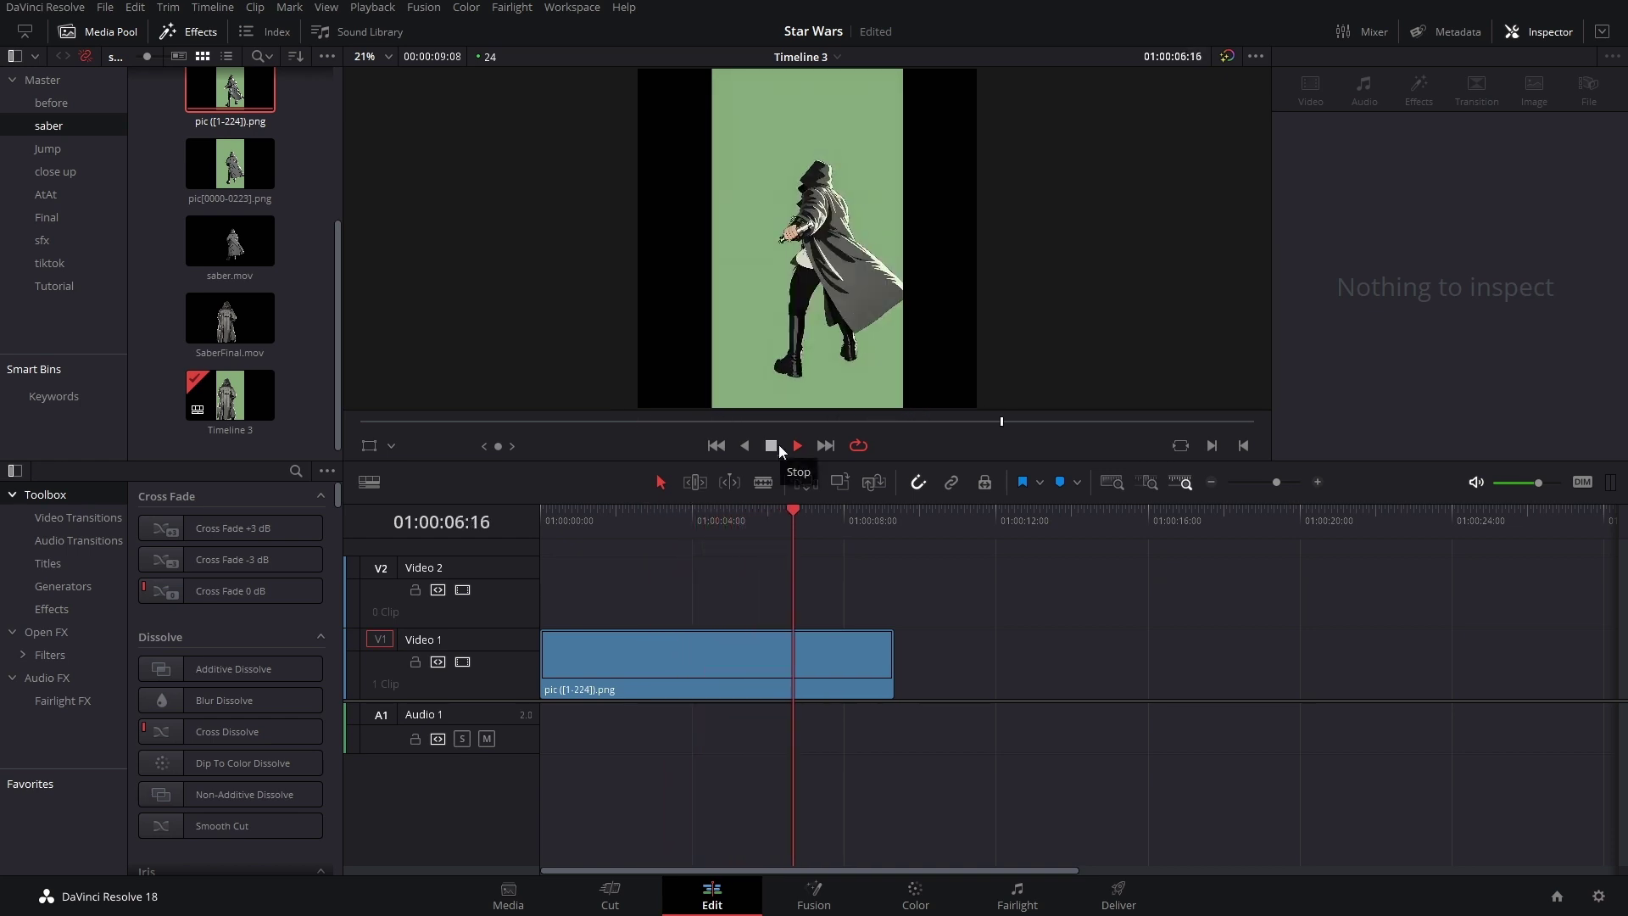
In Fusion, add Automatic Dirt Removal and a Deflicker node after MediaIn1.
{"action": "left_click", "coordinate": [814, 896]}
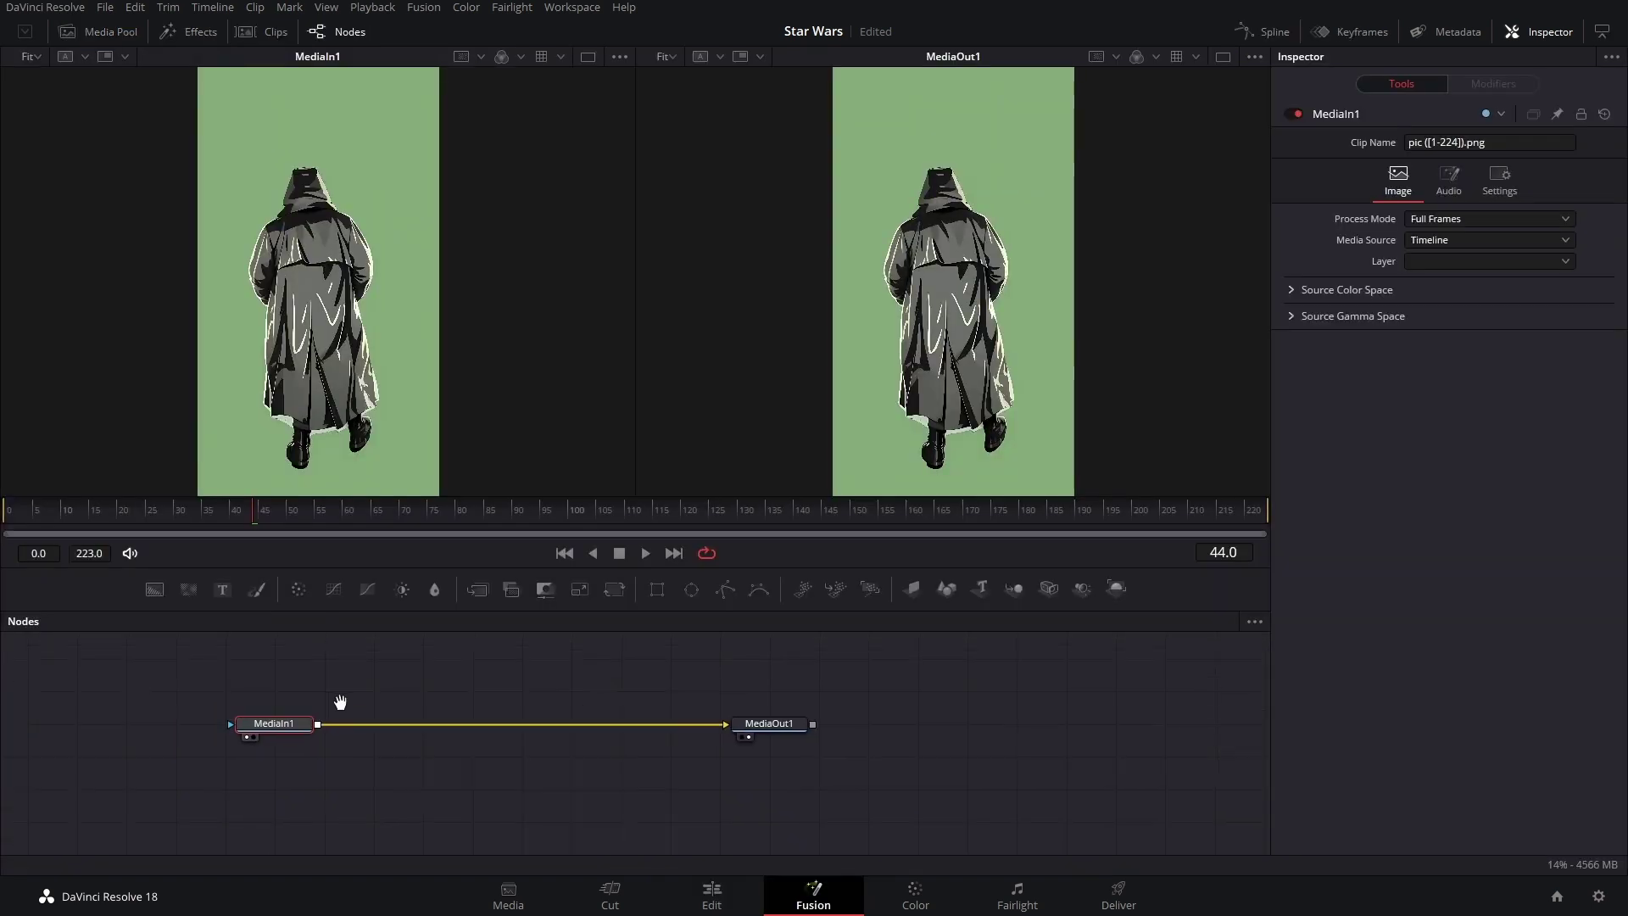
{"action": "left_click", "coordinate": [384, 735]}
{"action": "key", "text": "shift+space"}
{"action": "type", "text": "Automatic Dirt Removal"}
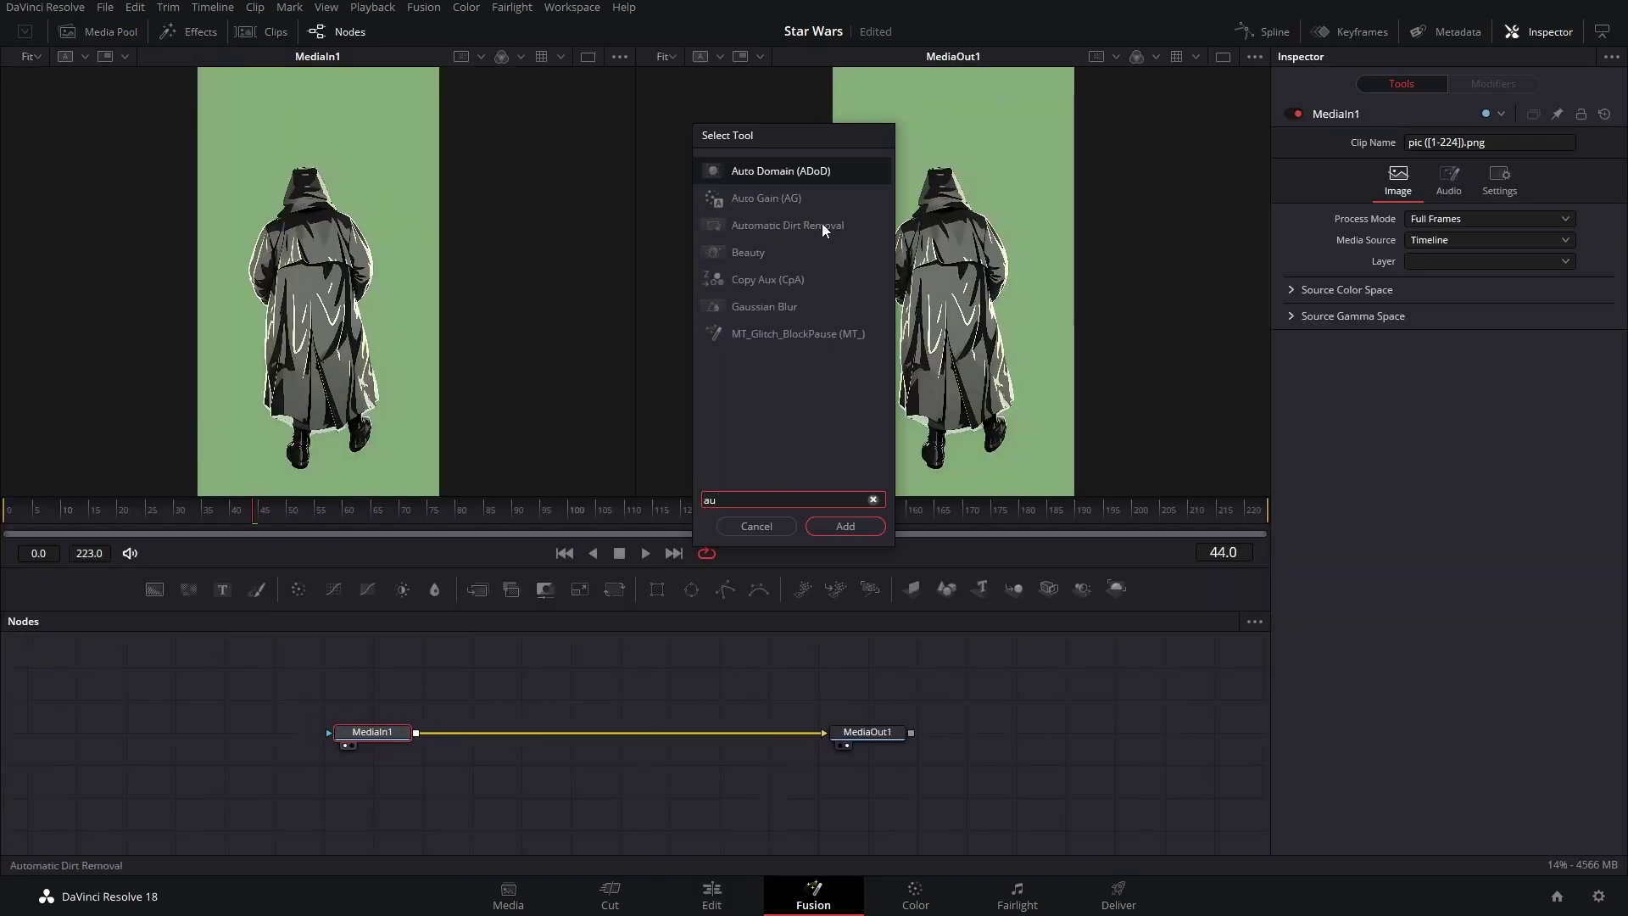
{"action": "left_click", "coordinate": [859, 536]}
{"action": "key", "text": "shift+space"}
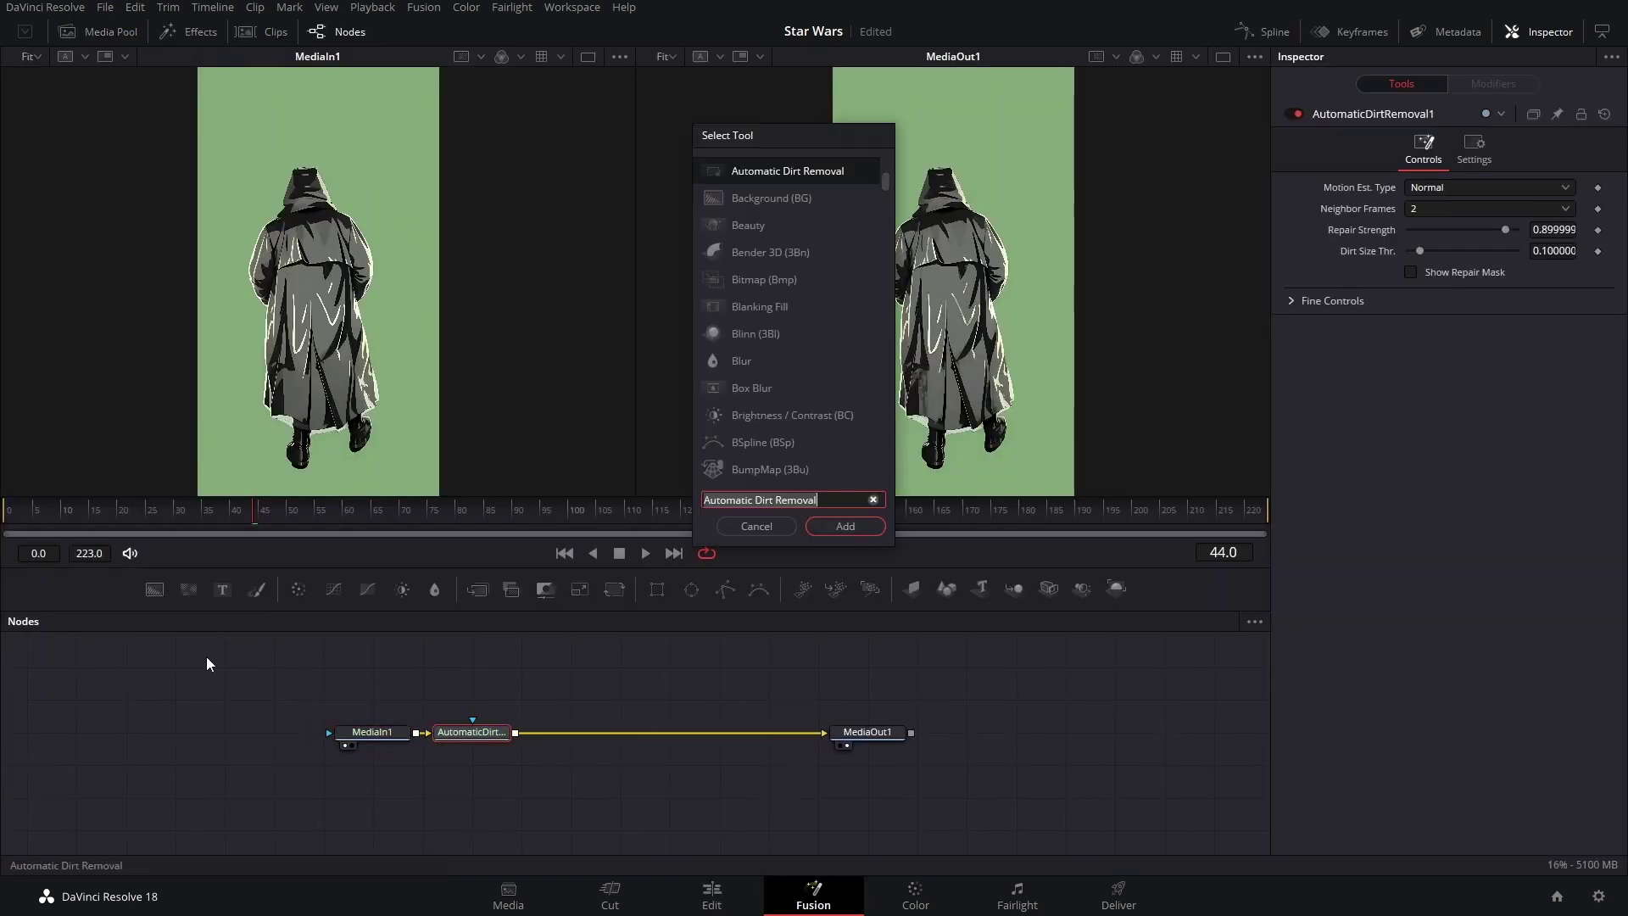
{"action": "type", "text": "defl"}
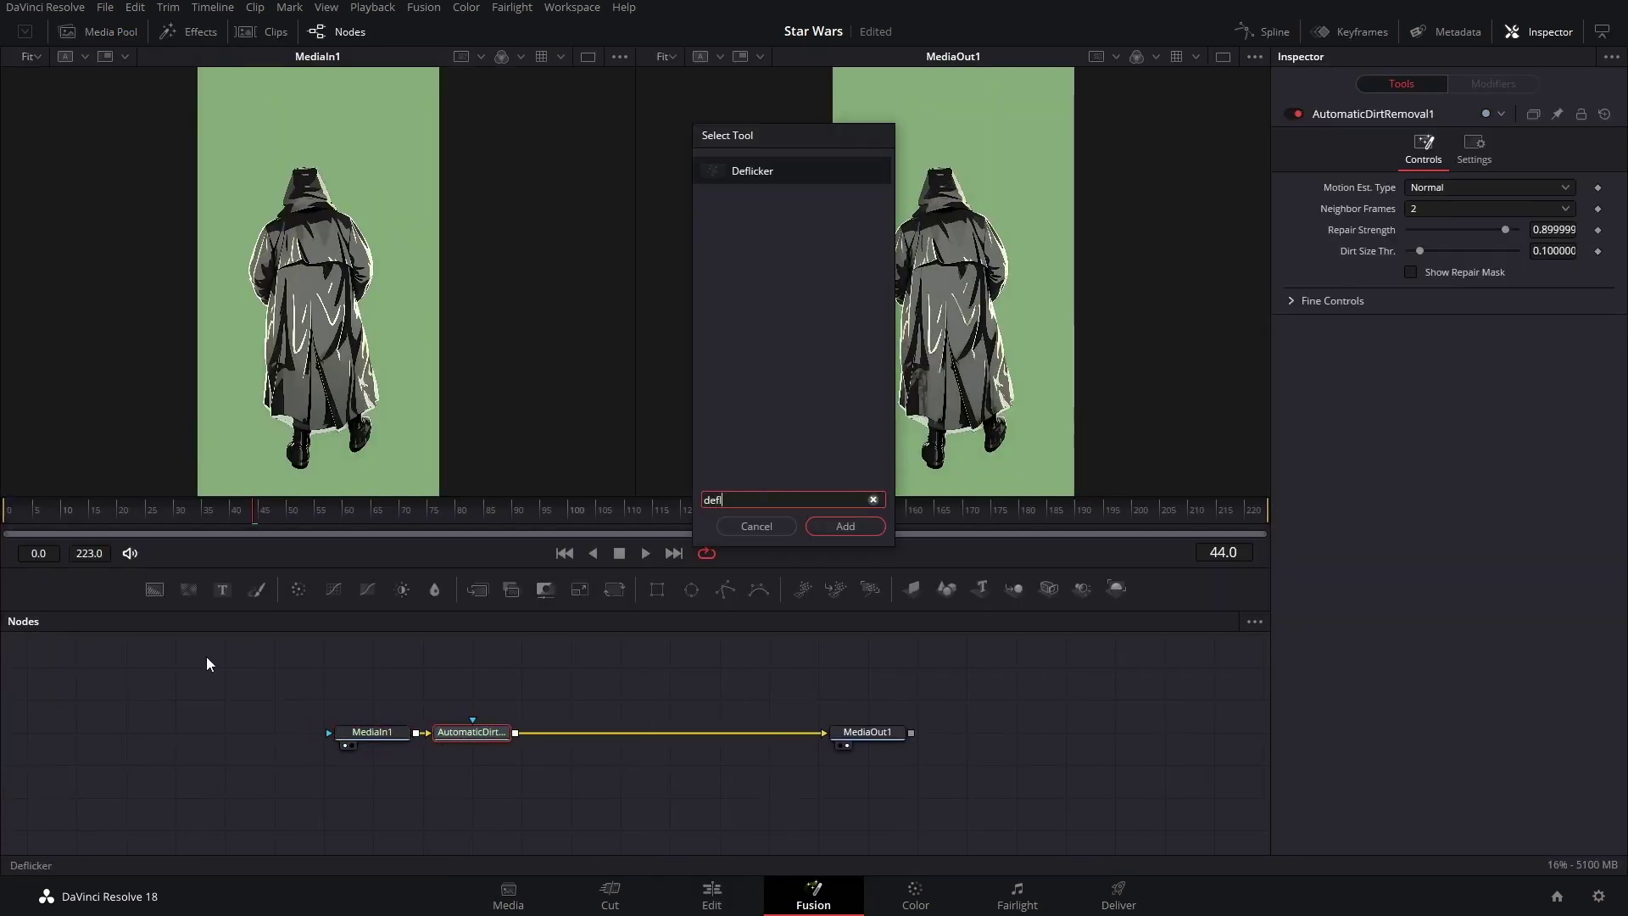
{"action": "left_click", "coordinate": [846, 527]}
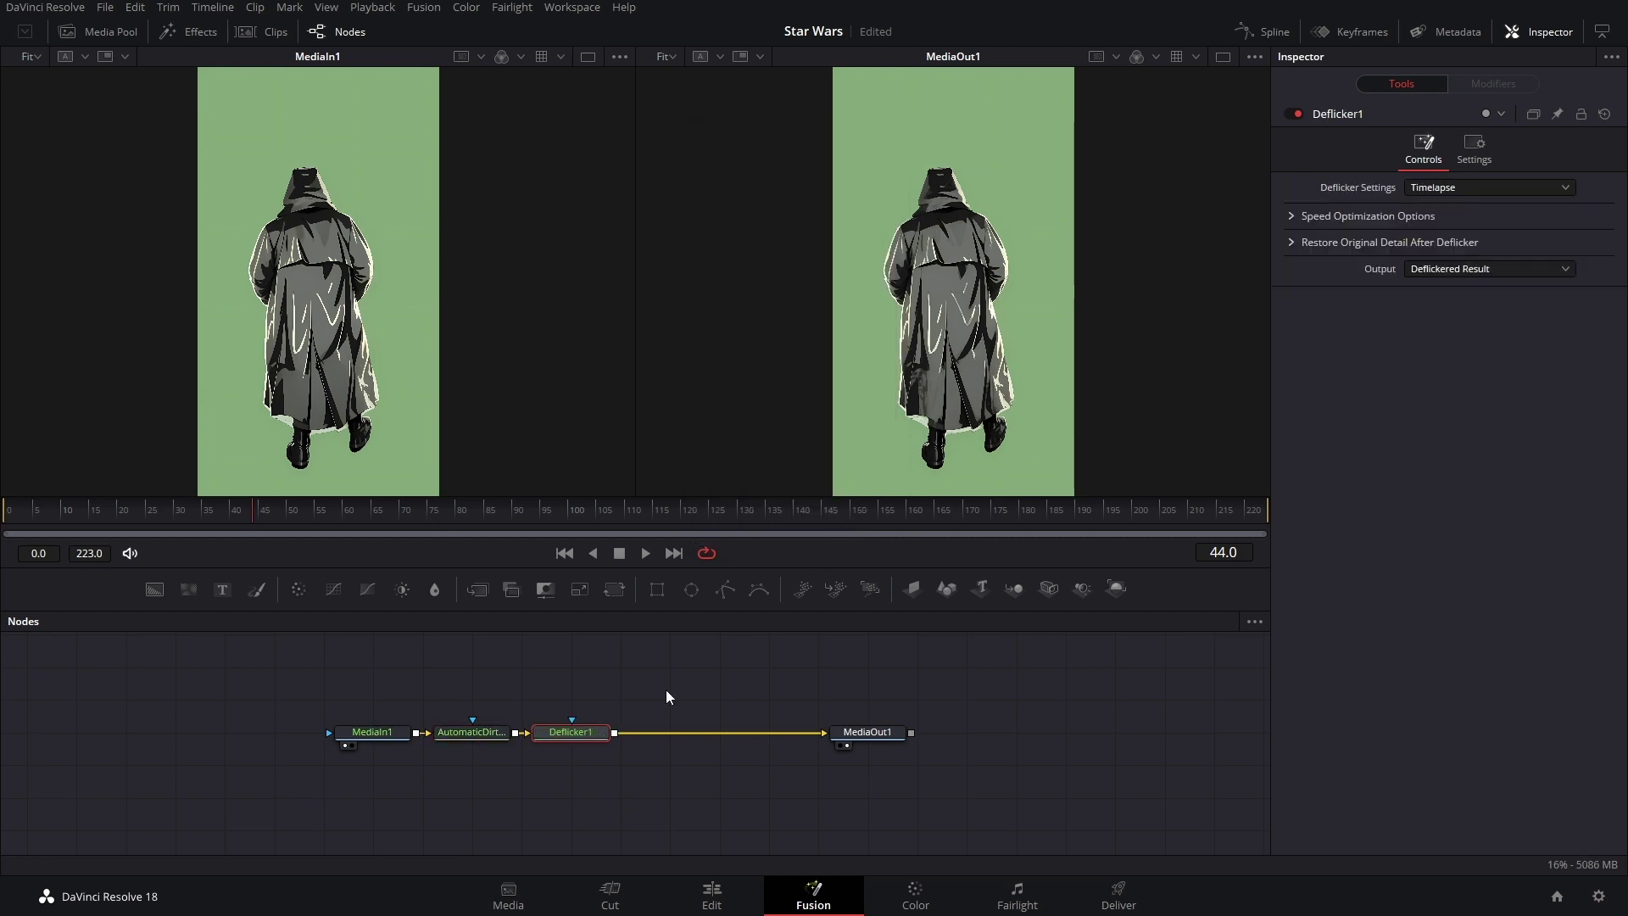
Set the deflicker to Fluoro Light, duplicate it as Deflicker1_1, and preview playback.
{"action": "left_click", "coordinate": [1436, 186]}
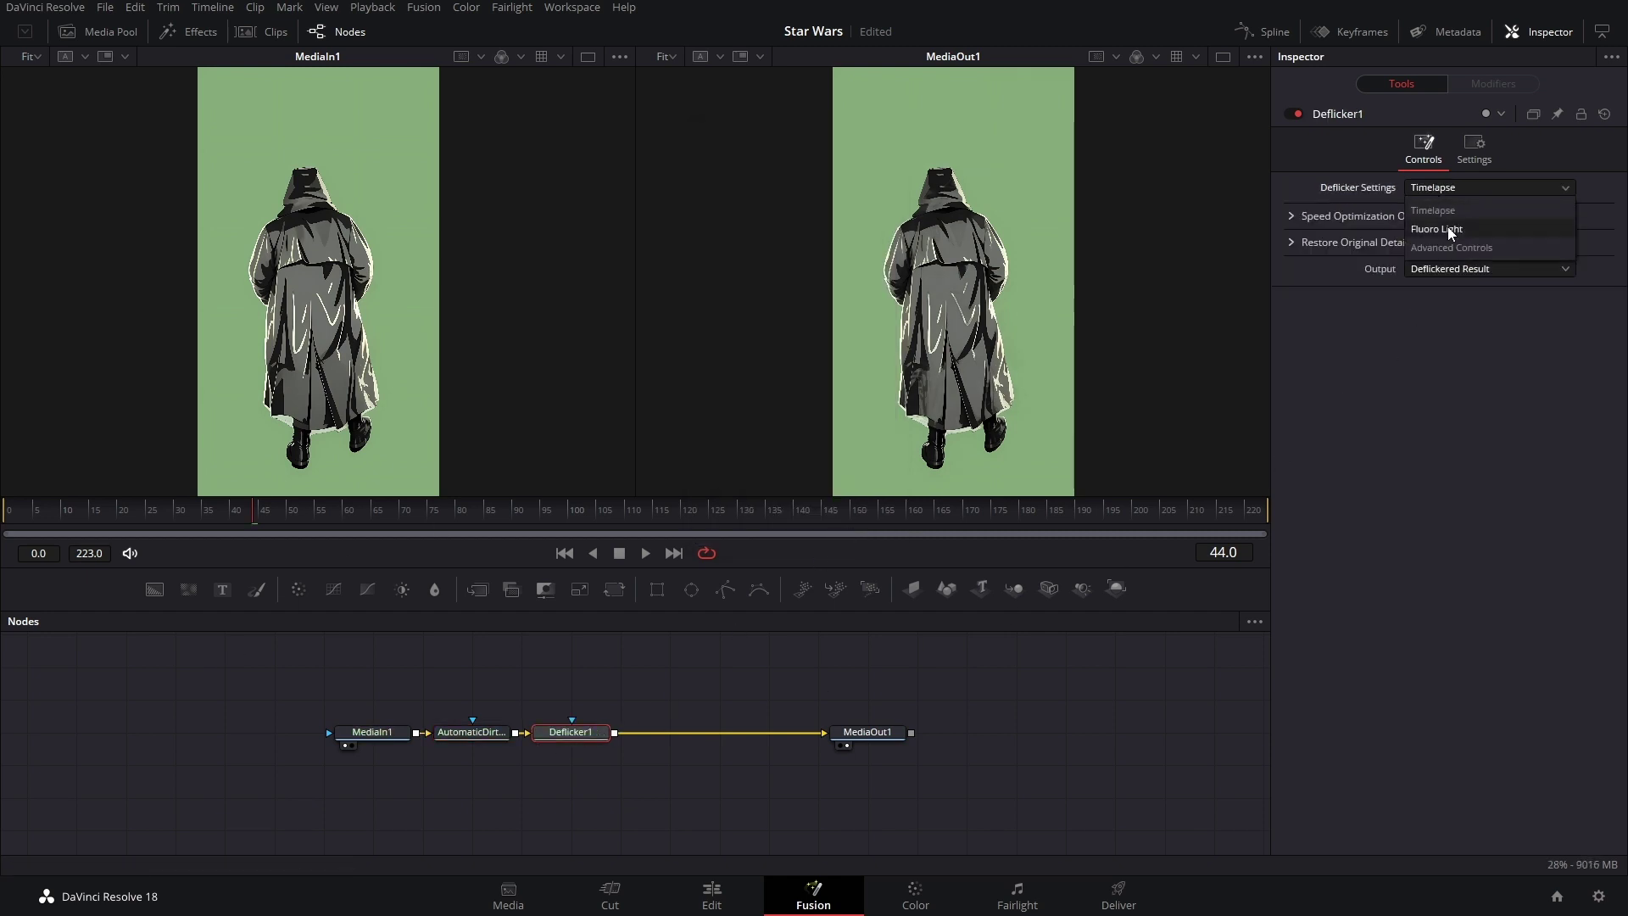
{"action": "left_click", "coordinate": [1448, 228]}
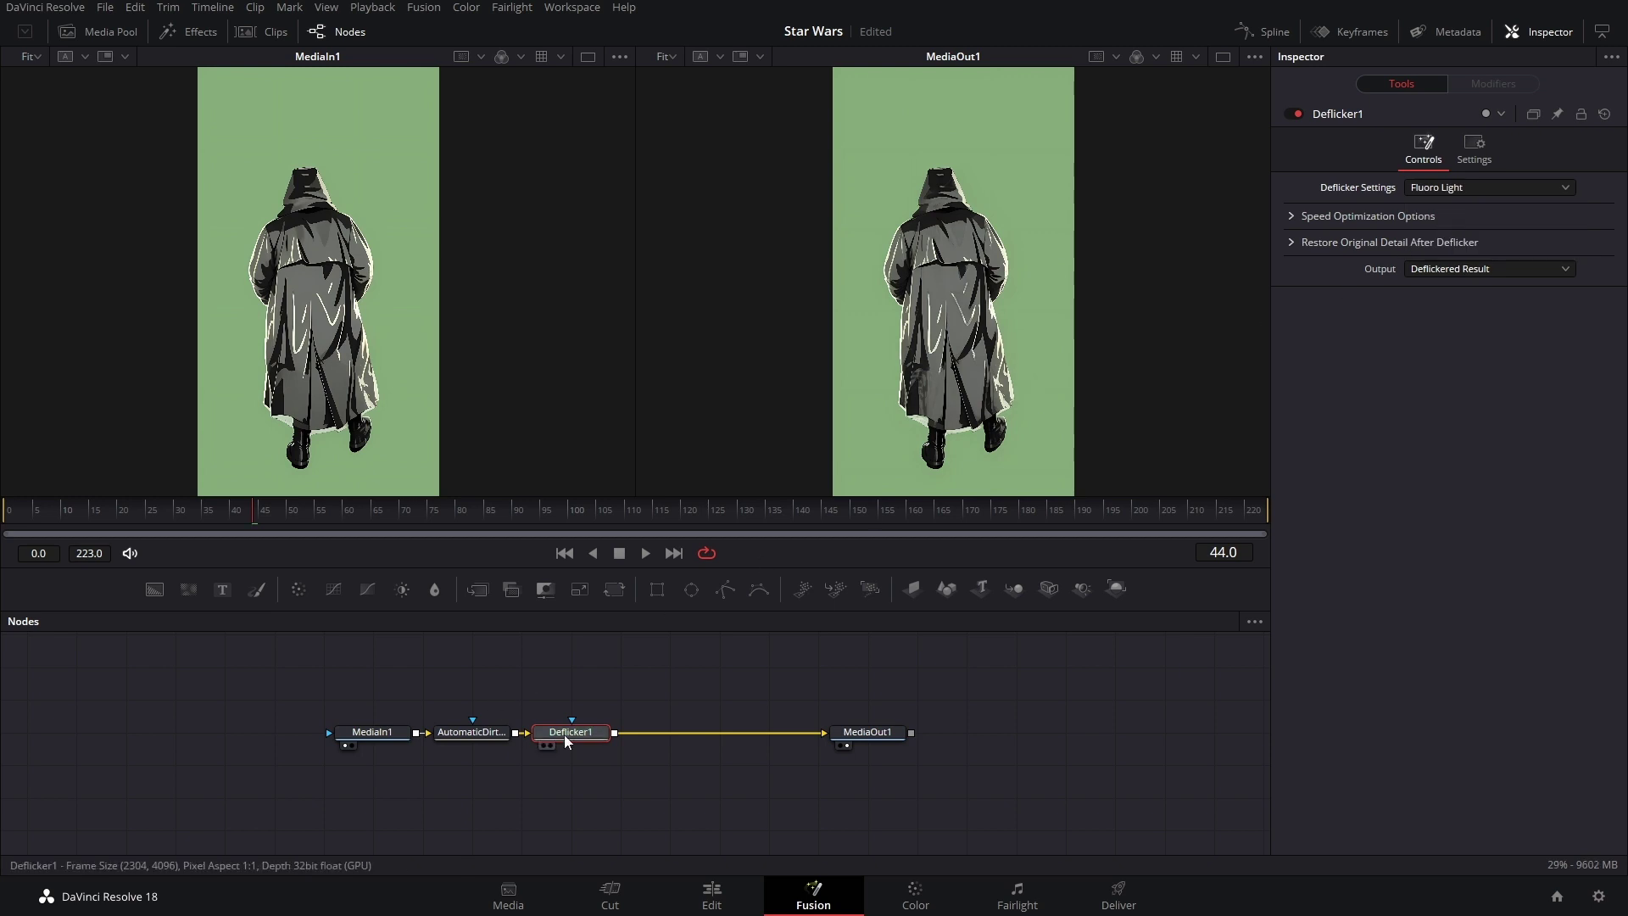
{"action": "key", "text": "ctrl+c"}
{"action": "key", "text": "ctrl+v"}
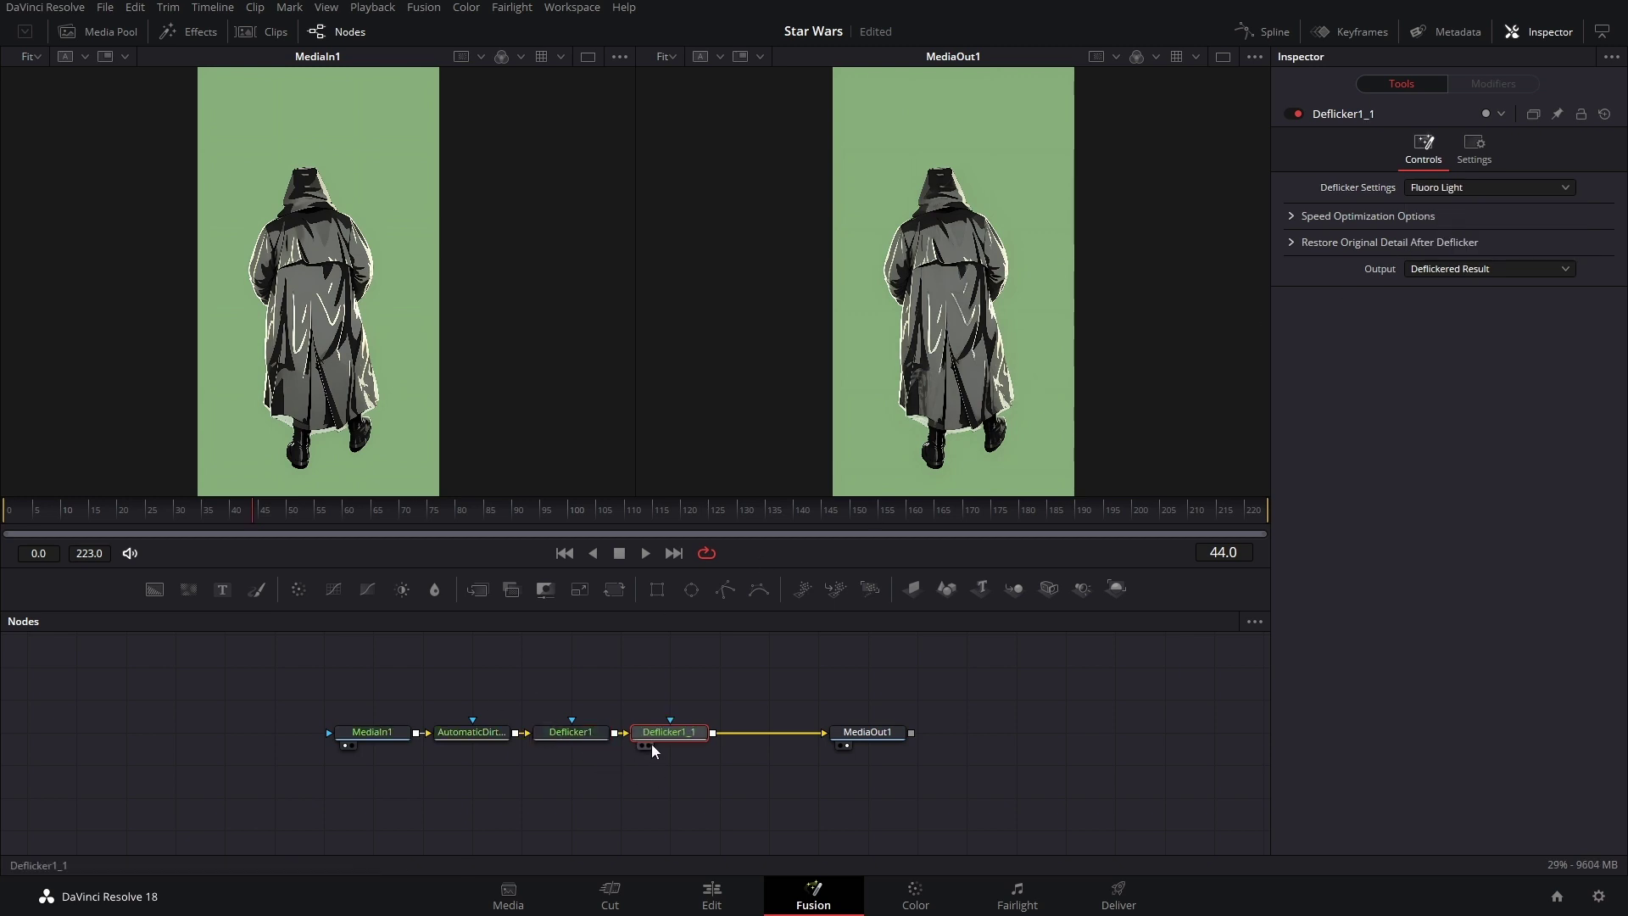
{"action": "key", "text": "ctrl+v"}
{"action": "key", "text": "Delete"}
{"action": "key", "text": "space"}
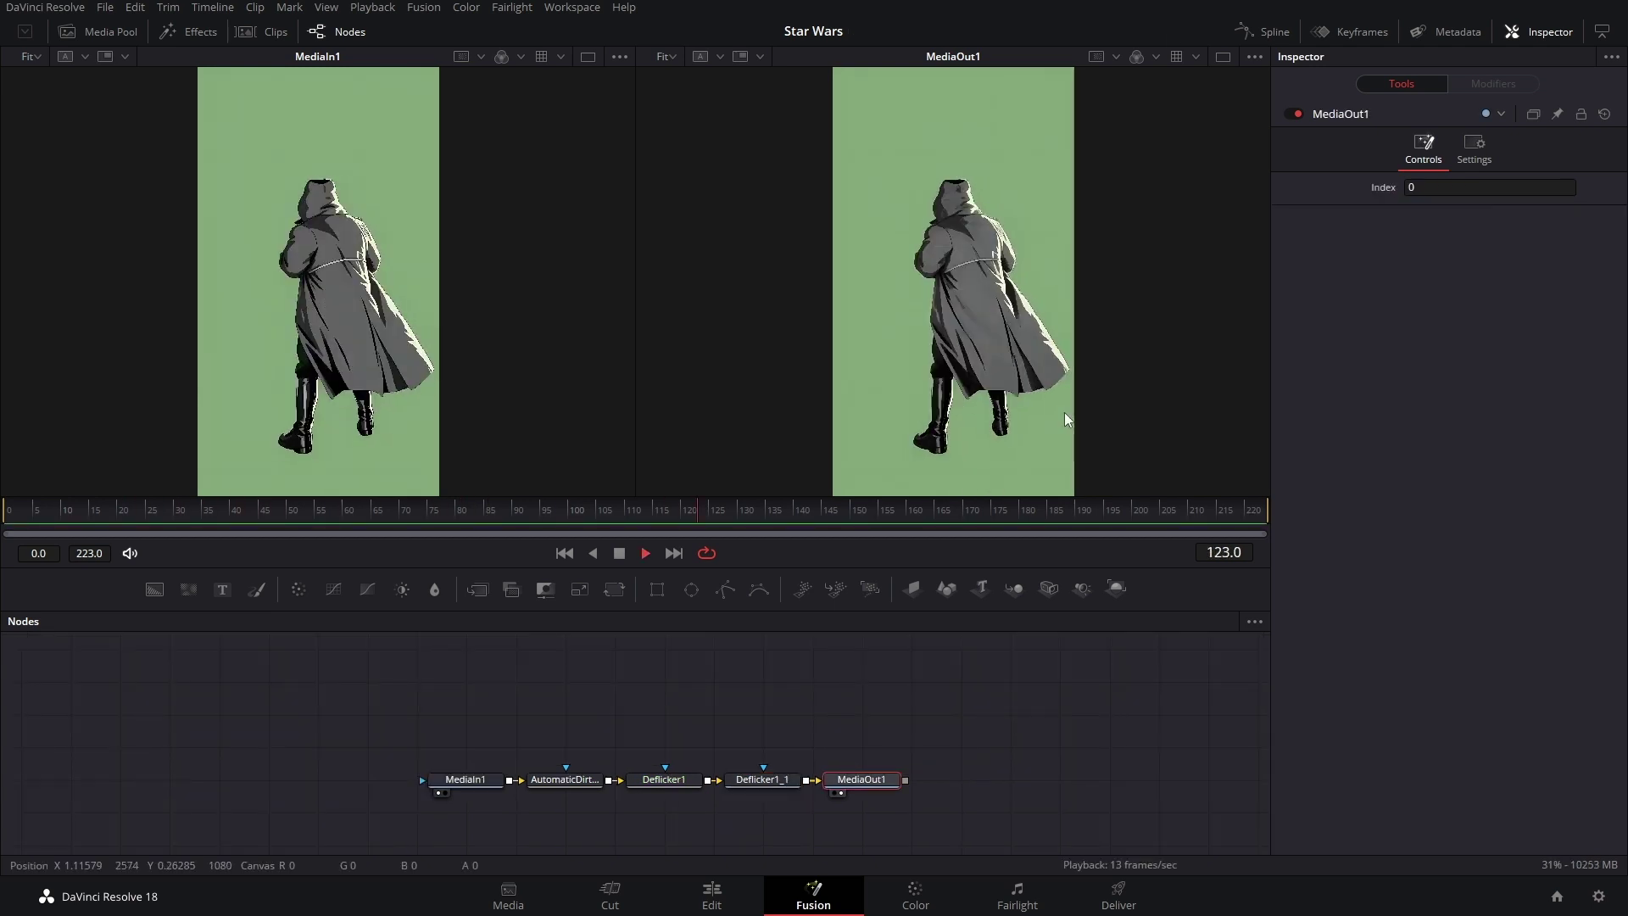
{"action": "left_click", "coordinate": [650, 550]}
Add a Background node and connect it to the dirt removal and both deflicker masks.
{"action": "left_click", "coordinate": [765, 516]}
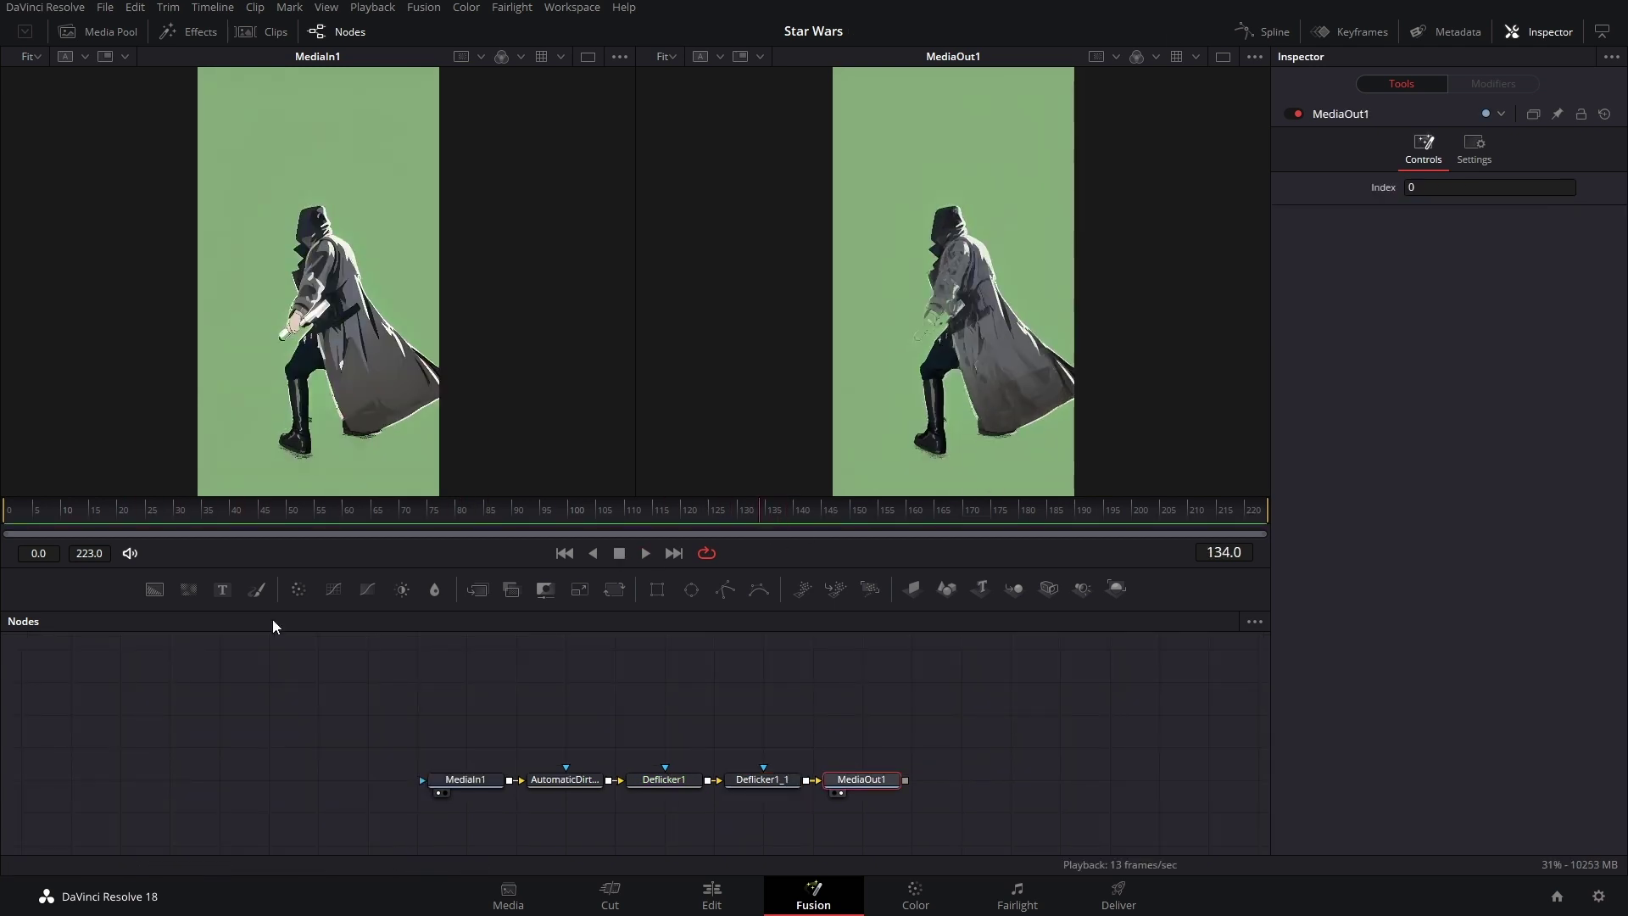
{"action": "left_click_drag", "start_coordinate": [634, 679], "coordinate": [633, 680]}
{"action": "left_click_drag", "start_coordinate": [615, 697], "coordinate": [664, 767]}
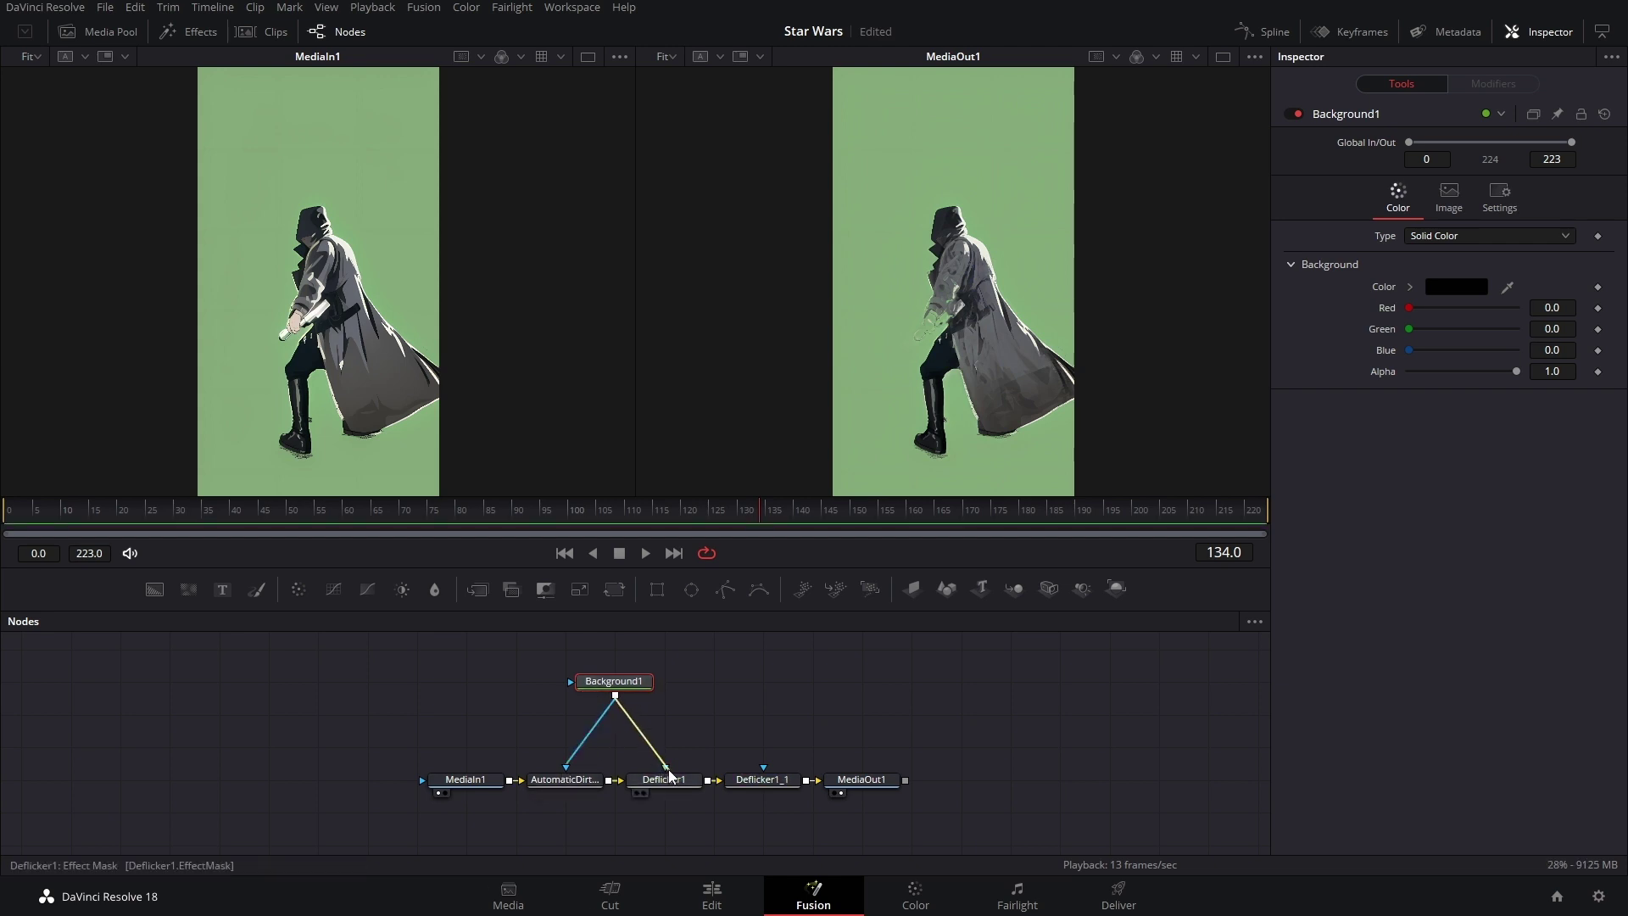
{"action": "left_click_drag", "start_coordinate": [615, 696], "coordinate": [765, 770]}
Keyframe the background's alpha to fully transparent at frame 129 and preview the animated mask.
{"action": "left_click_drag", "start_coordinate": [736, 519], "coordinate": [731, 510]}
{"action": "left_click_drag", "start_coordinate": [1520, 373], "coordinate": [1410, 373]}
{"action": "left_click_drag", "start_coordinate": [726, 520], "coordinate": [806, 520]}
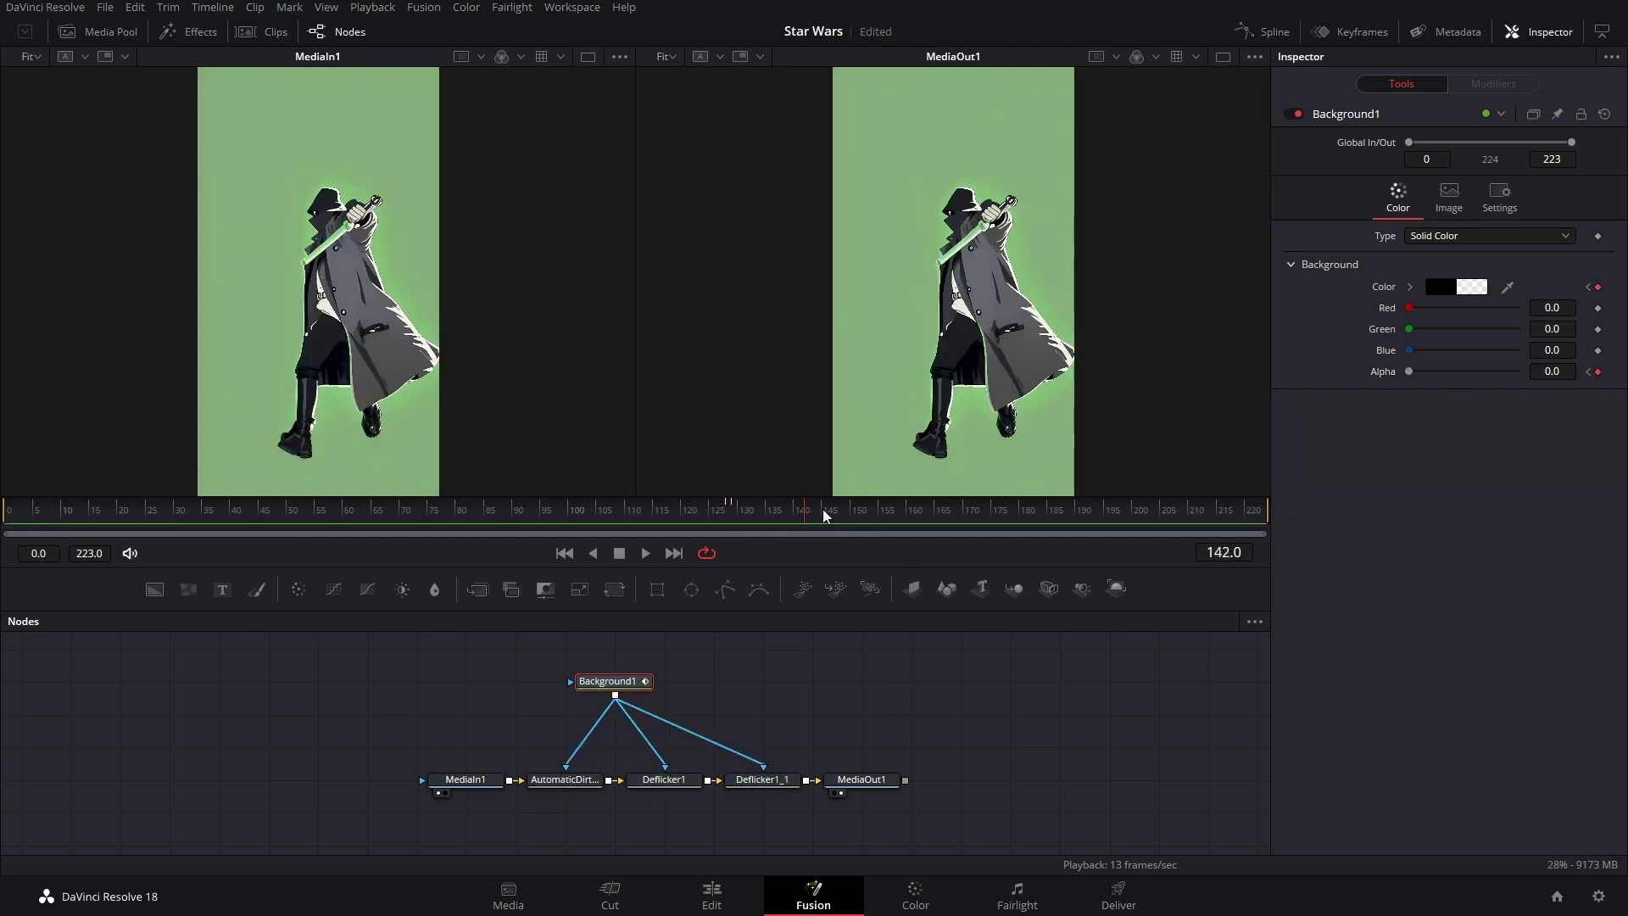
{"action": "left_click", "coordinate": [645, 553]}
{"action": "left_click", "coordinate": [645, 510]}
Insert a Delta Keyer after Deflicker1_1 and view its alpha matte in the left viewer.
{"action": "key", "text": "space"}
{"action": "left_click", "coordinate": [709, 773]}
{"action": "key", "text": "shift+space"}
{"action": "type", "text": "del"}
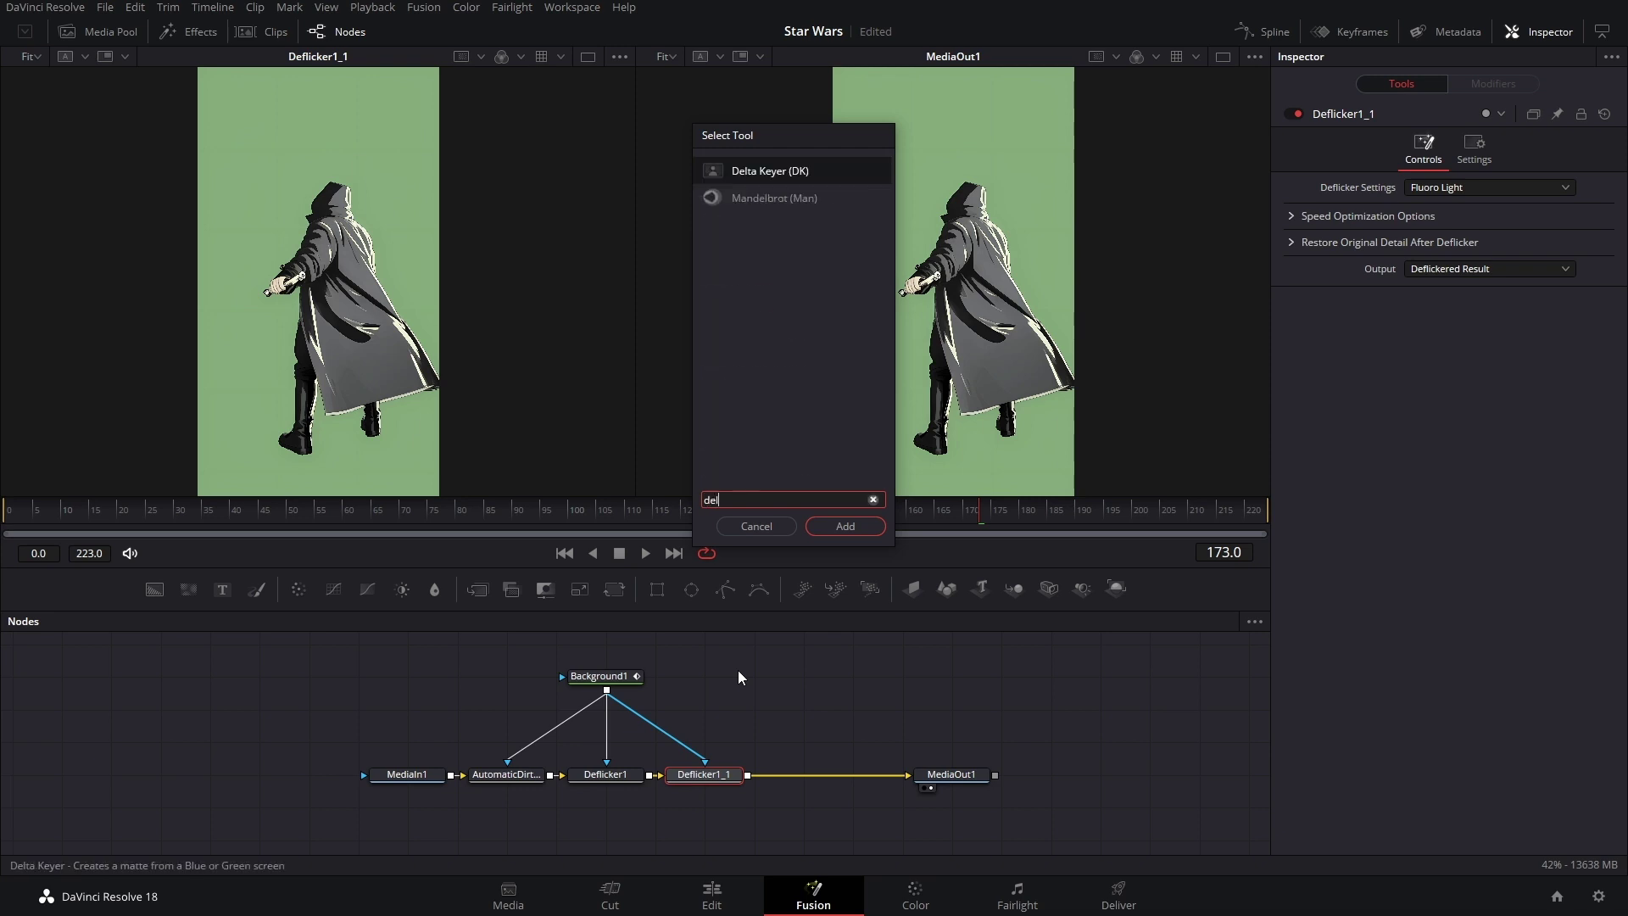
{"action": "key", "text": "Return"}
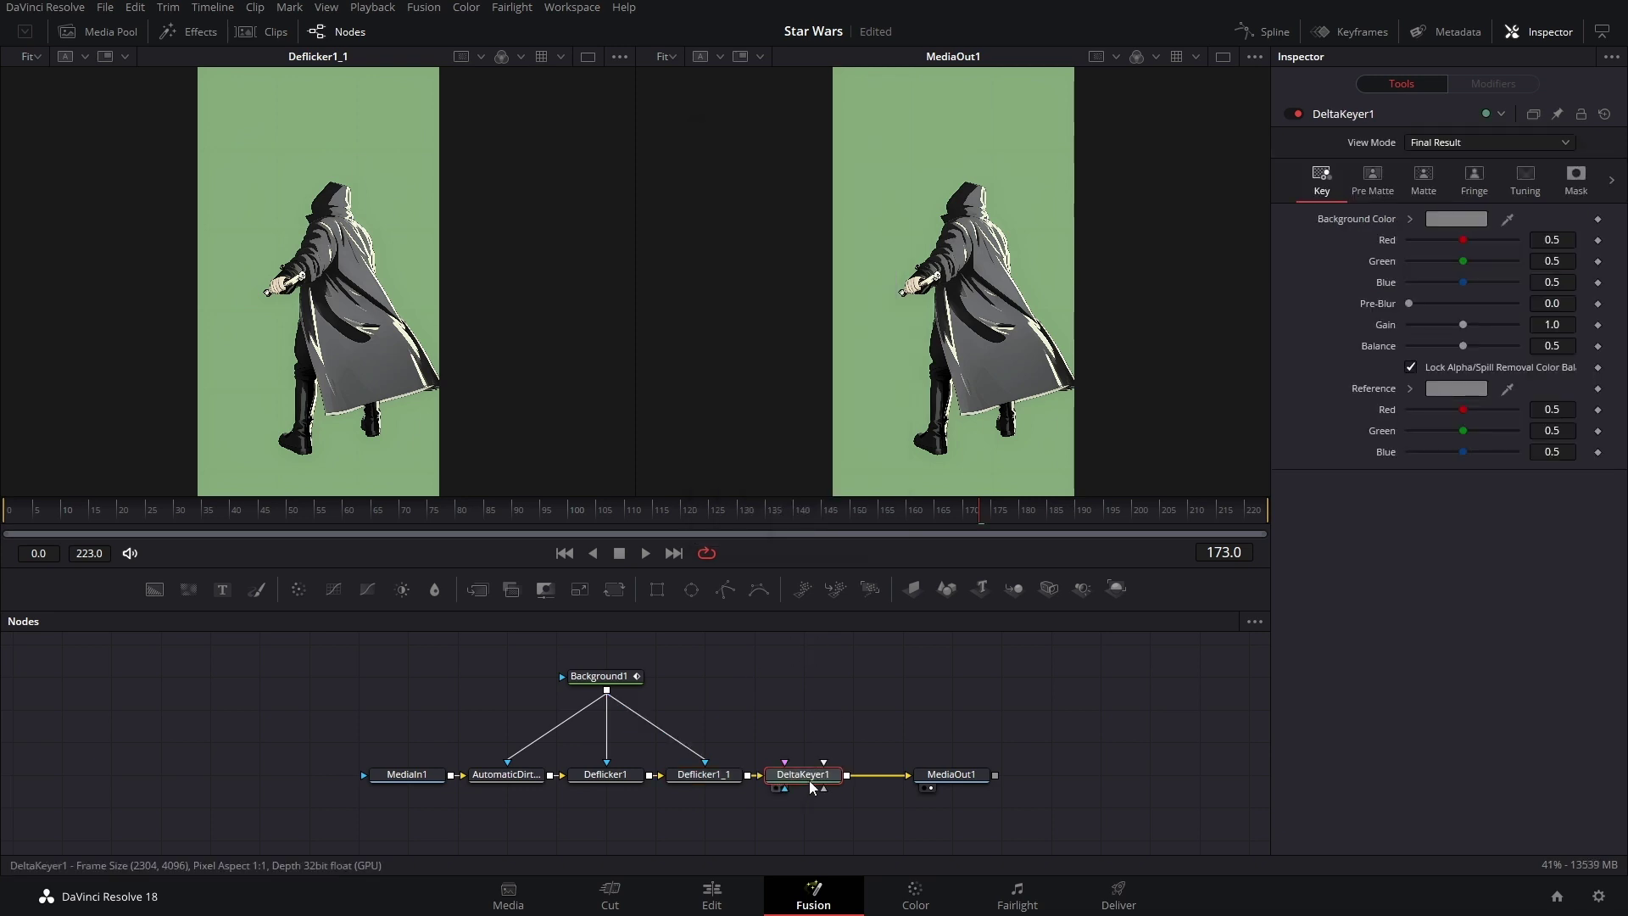
{"action": "key", "text": "1"}
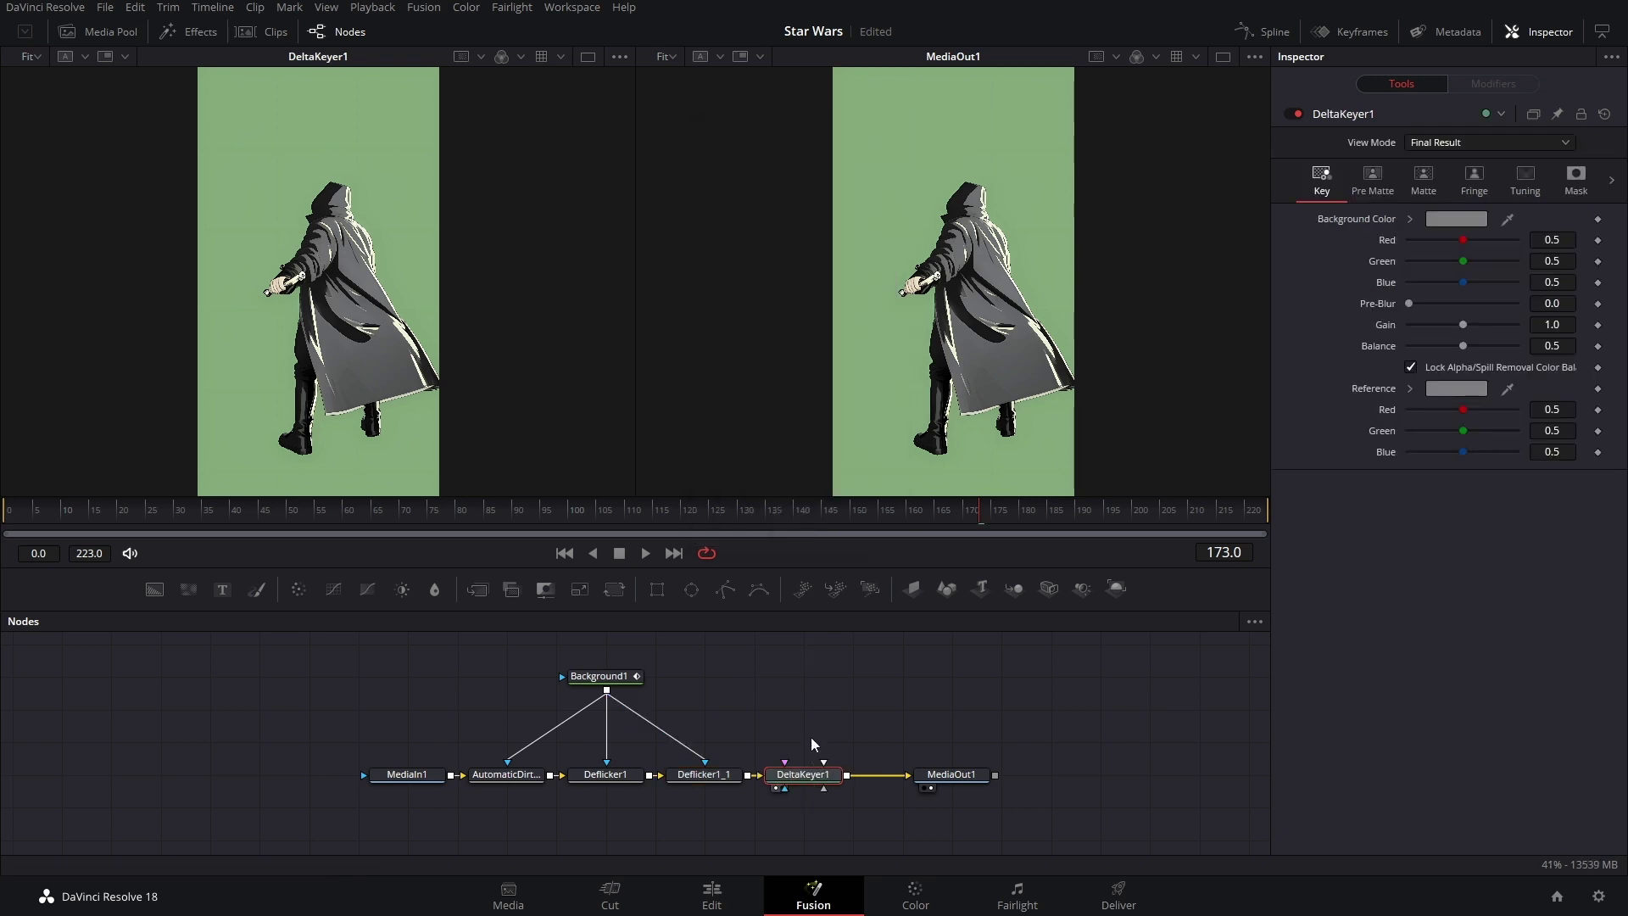
{"action": "left_click", "coordinate": [519, 55]}
{"action": "left_click", "coordinate": [528, 164]}
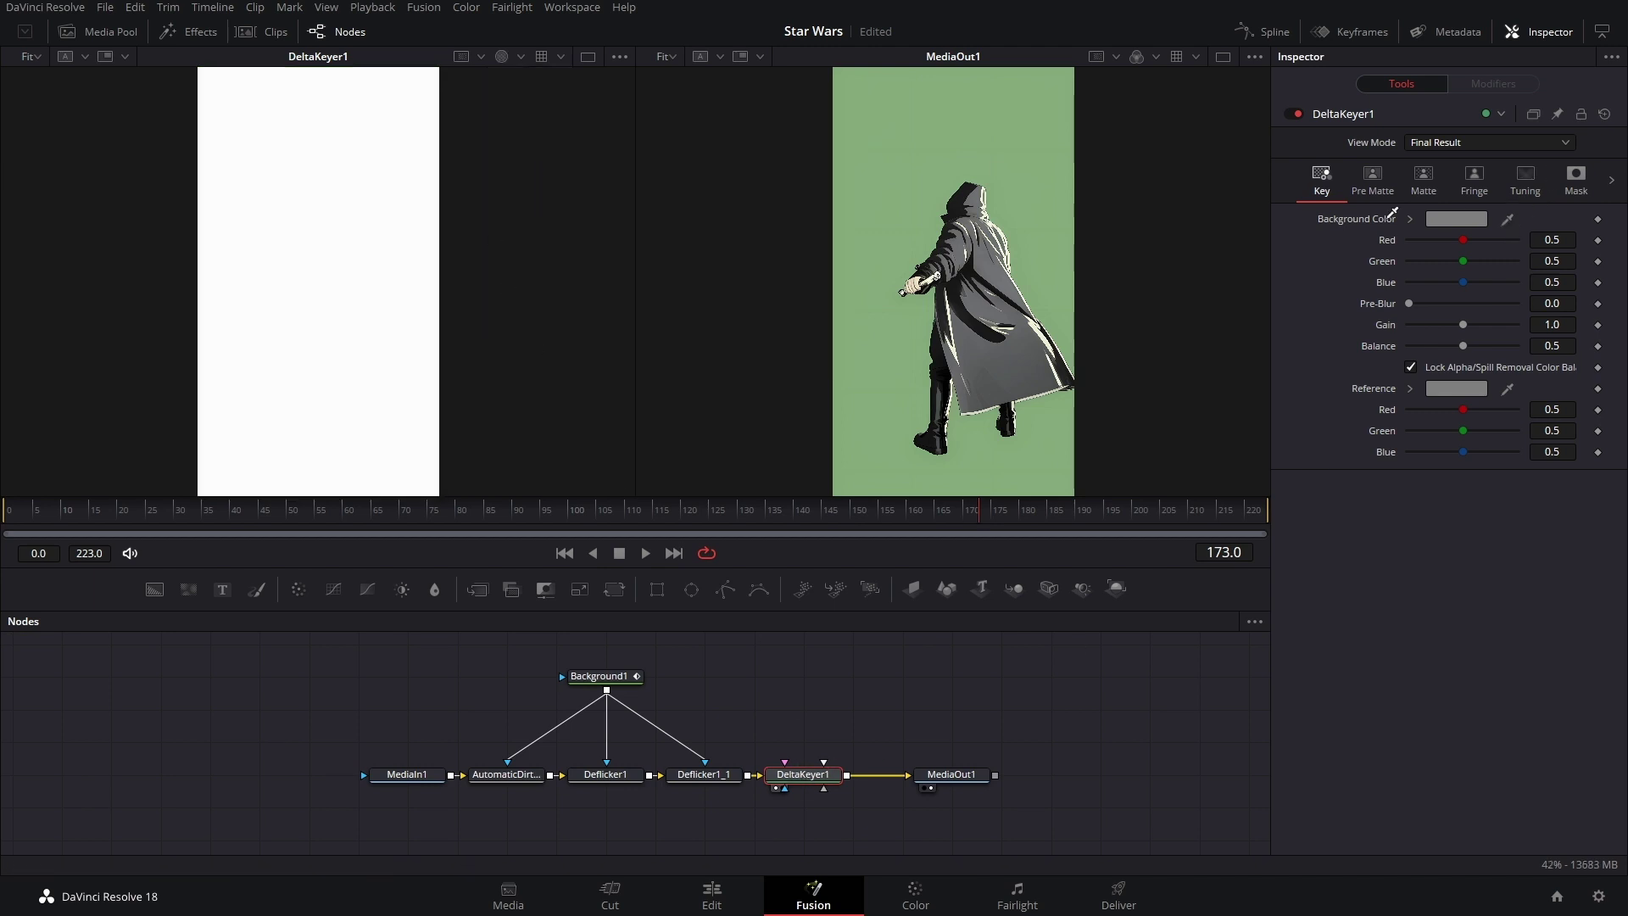
Sample the green screen, then set Matte Threshold to 0.117–0.661 and adjust Pre Matte and Clean Foreground.
{"action": "left_click_drag", "start_coordinate": [1306, 207], "coordinate": [1040, 186]}
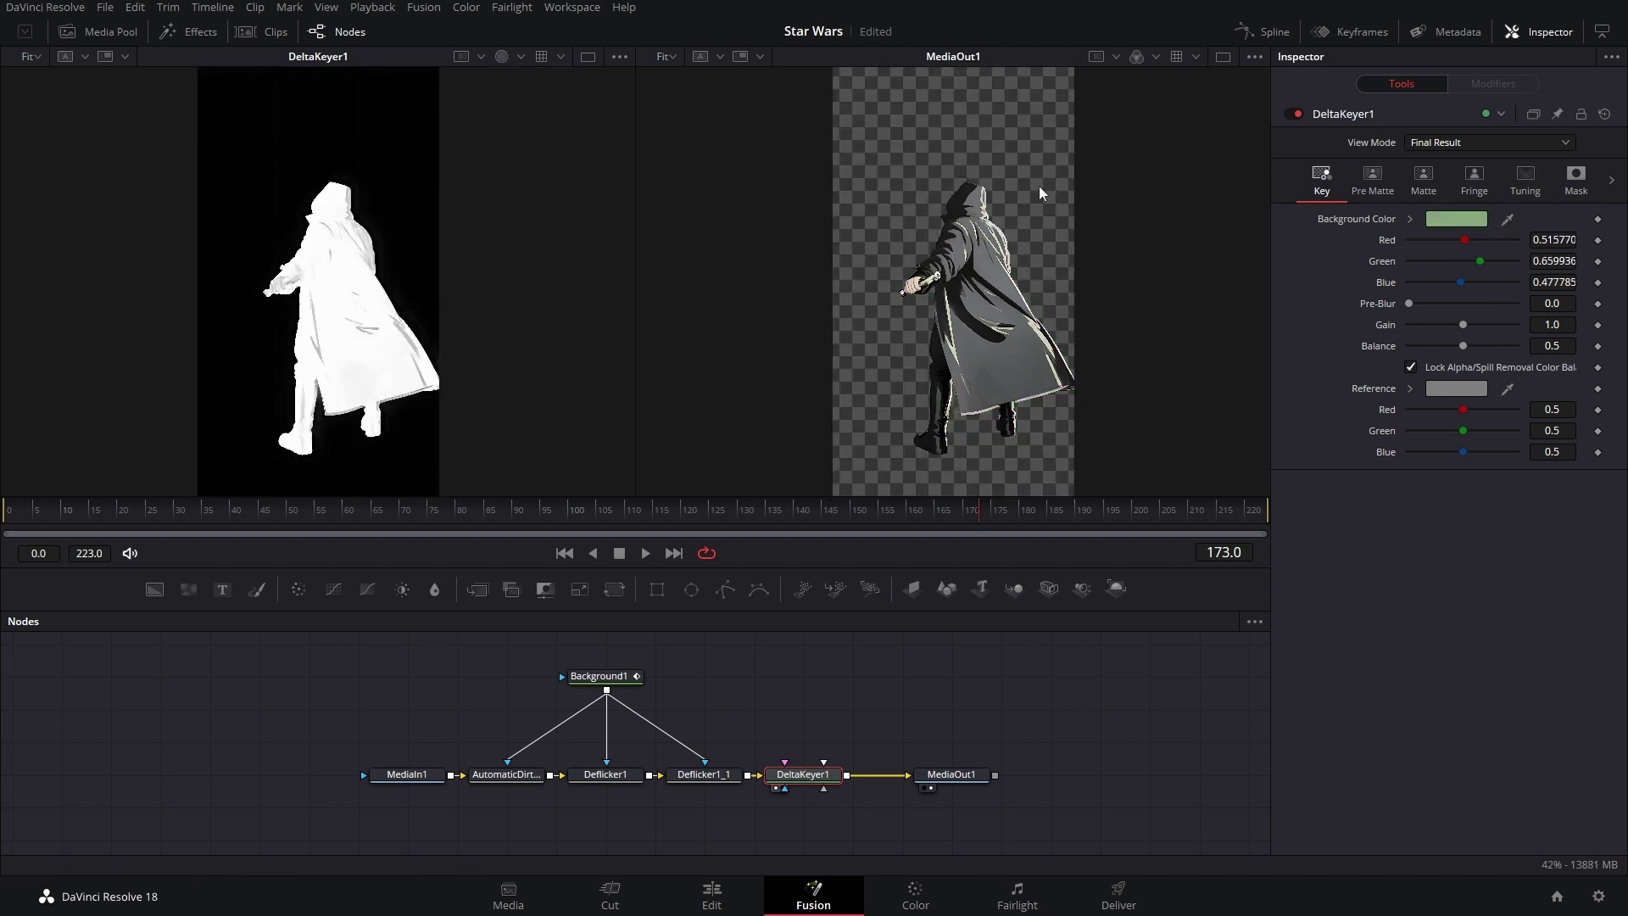
{"action": "left_click", "coordinate": [1435, 195]}
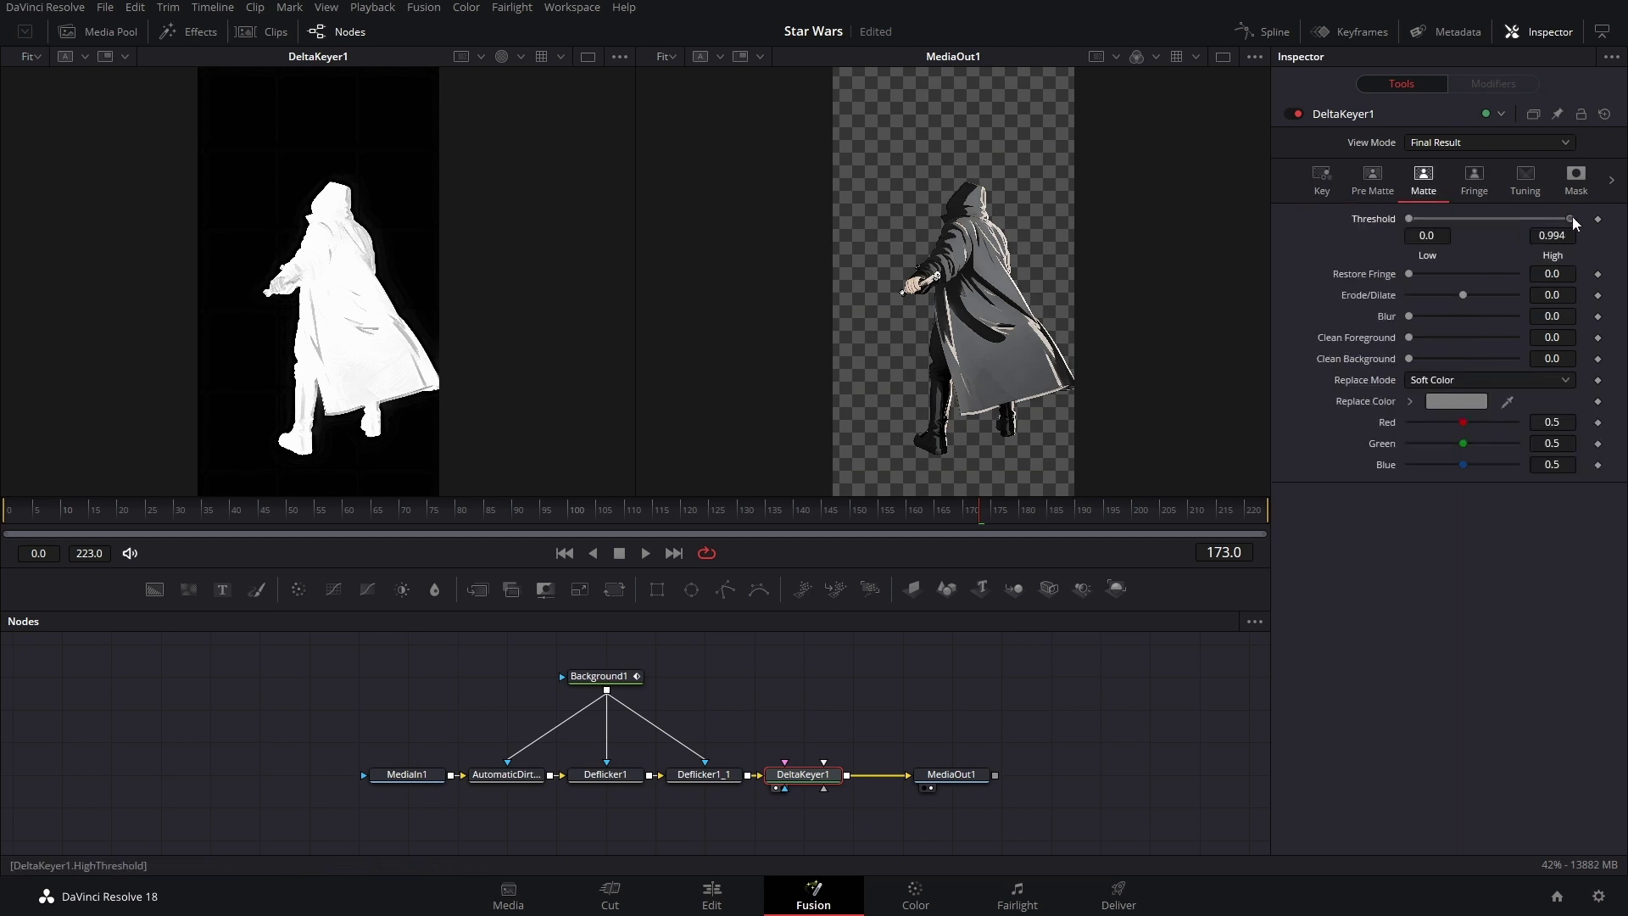
{"action": "left_click_drag", "start_coordinate": [1569, 219], "coordinate": [1546, 219]}
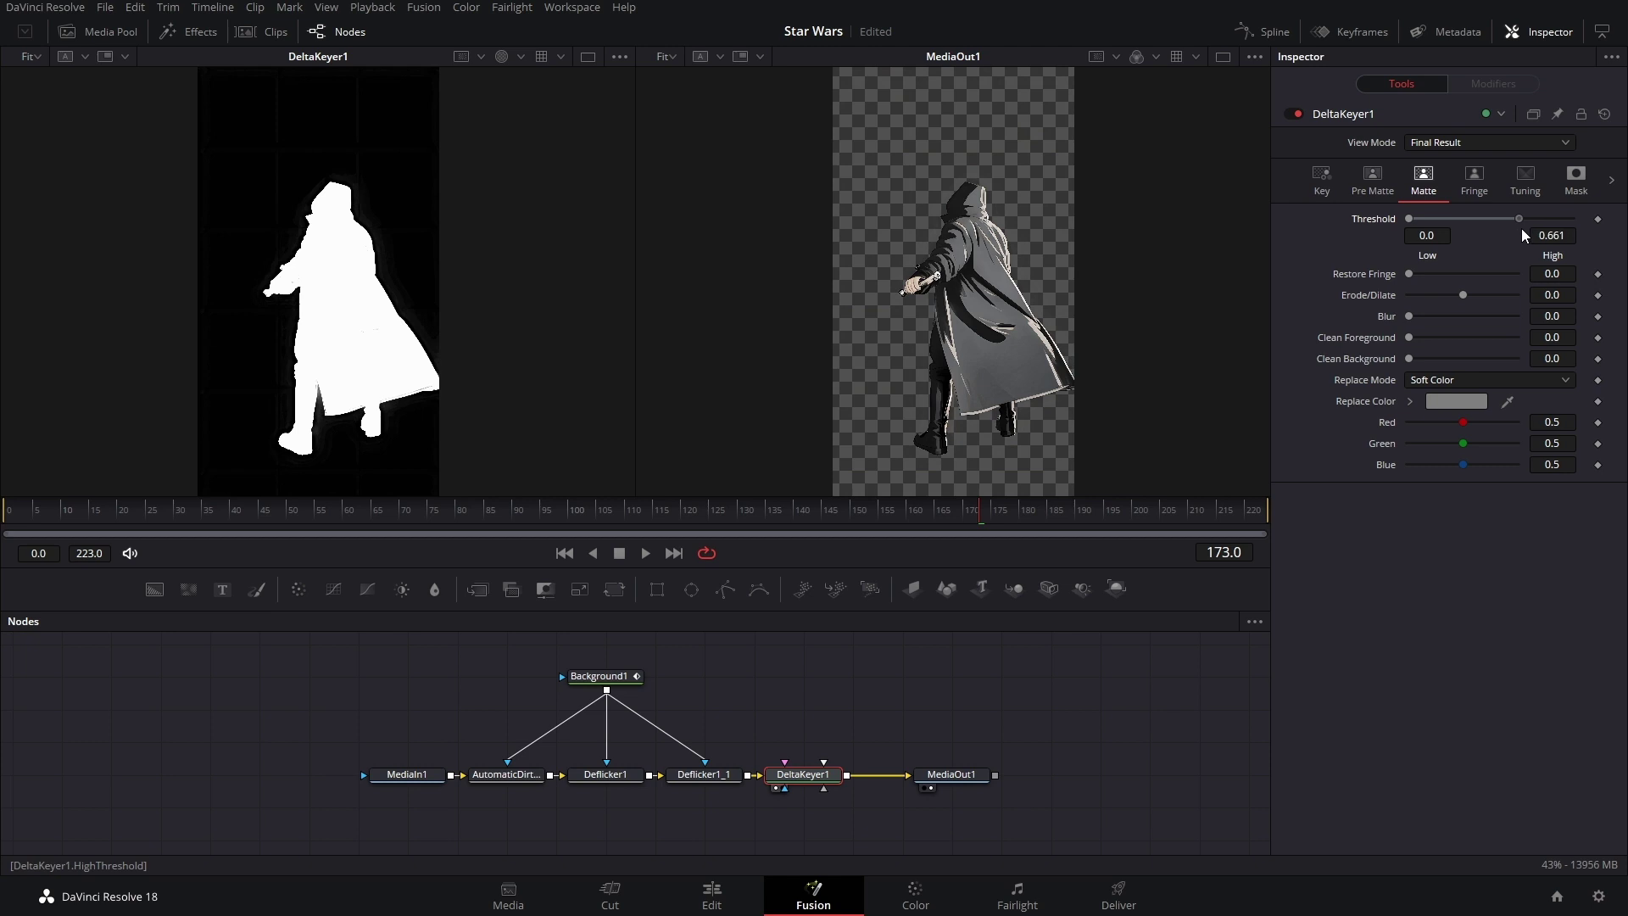
{"action": "left_click_drag", "start_coordinate": [1408, 219], "coordinate": [1417, 218]}
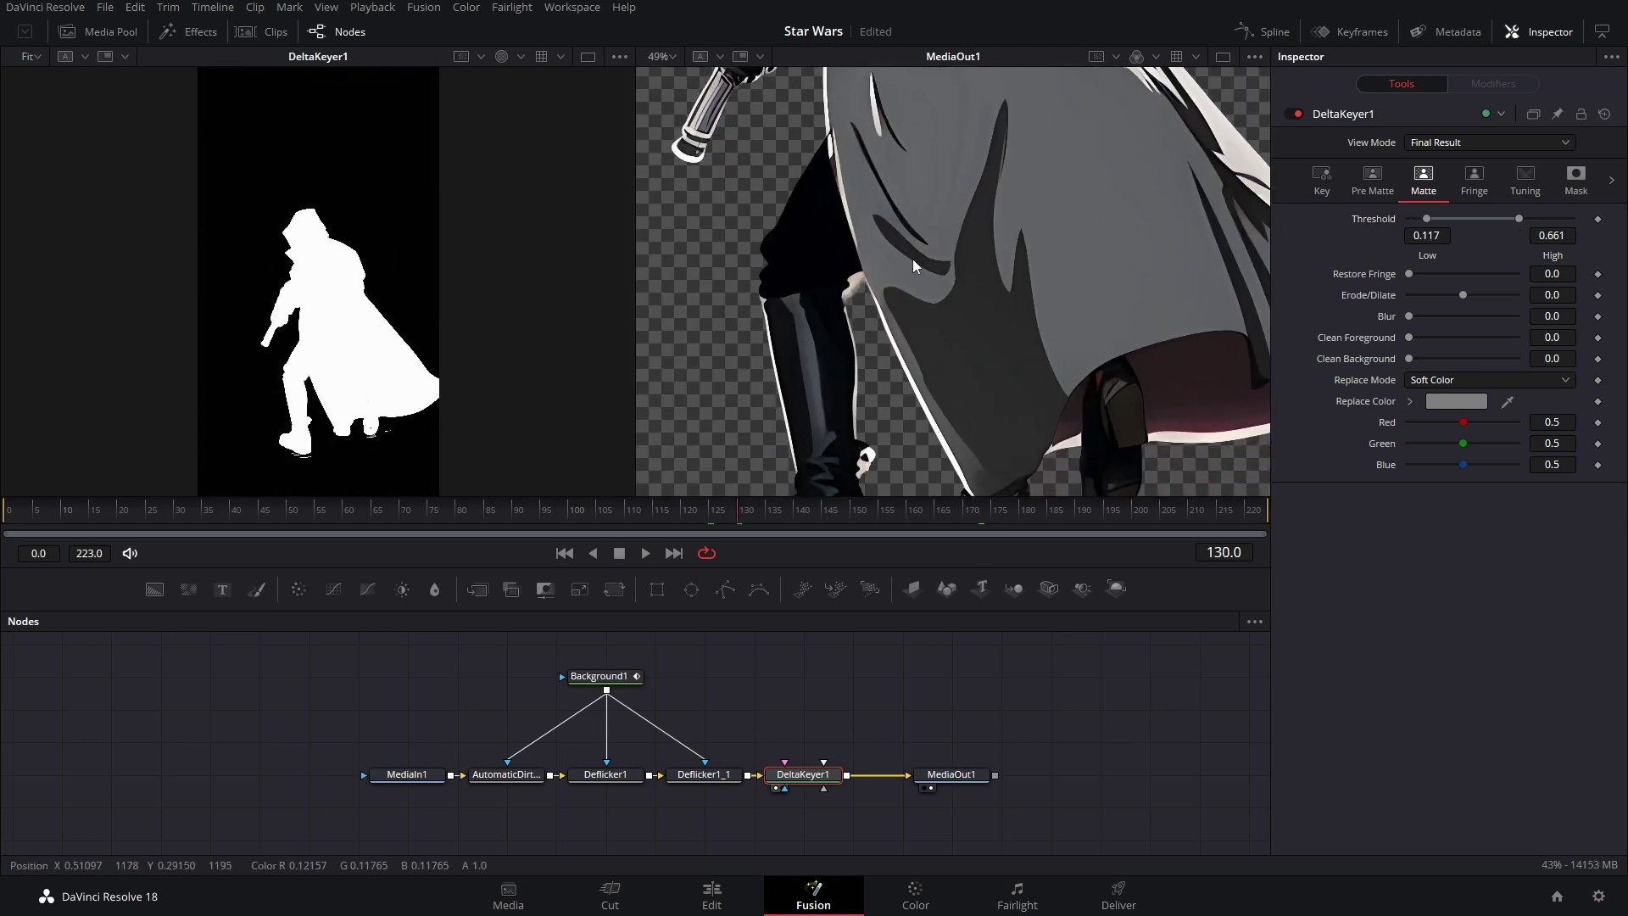
{"action": "left_click", "coordinate": [1386, 180]}
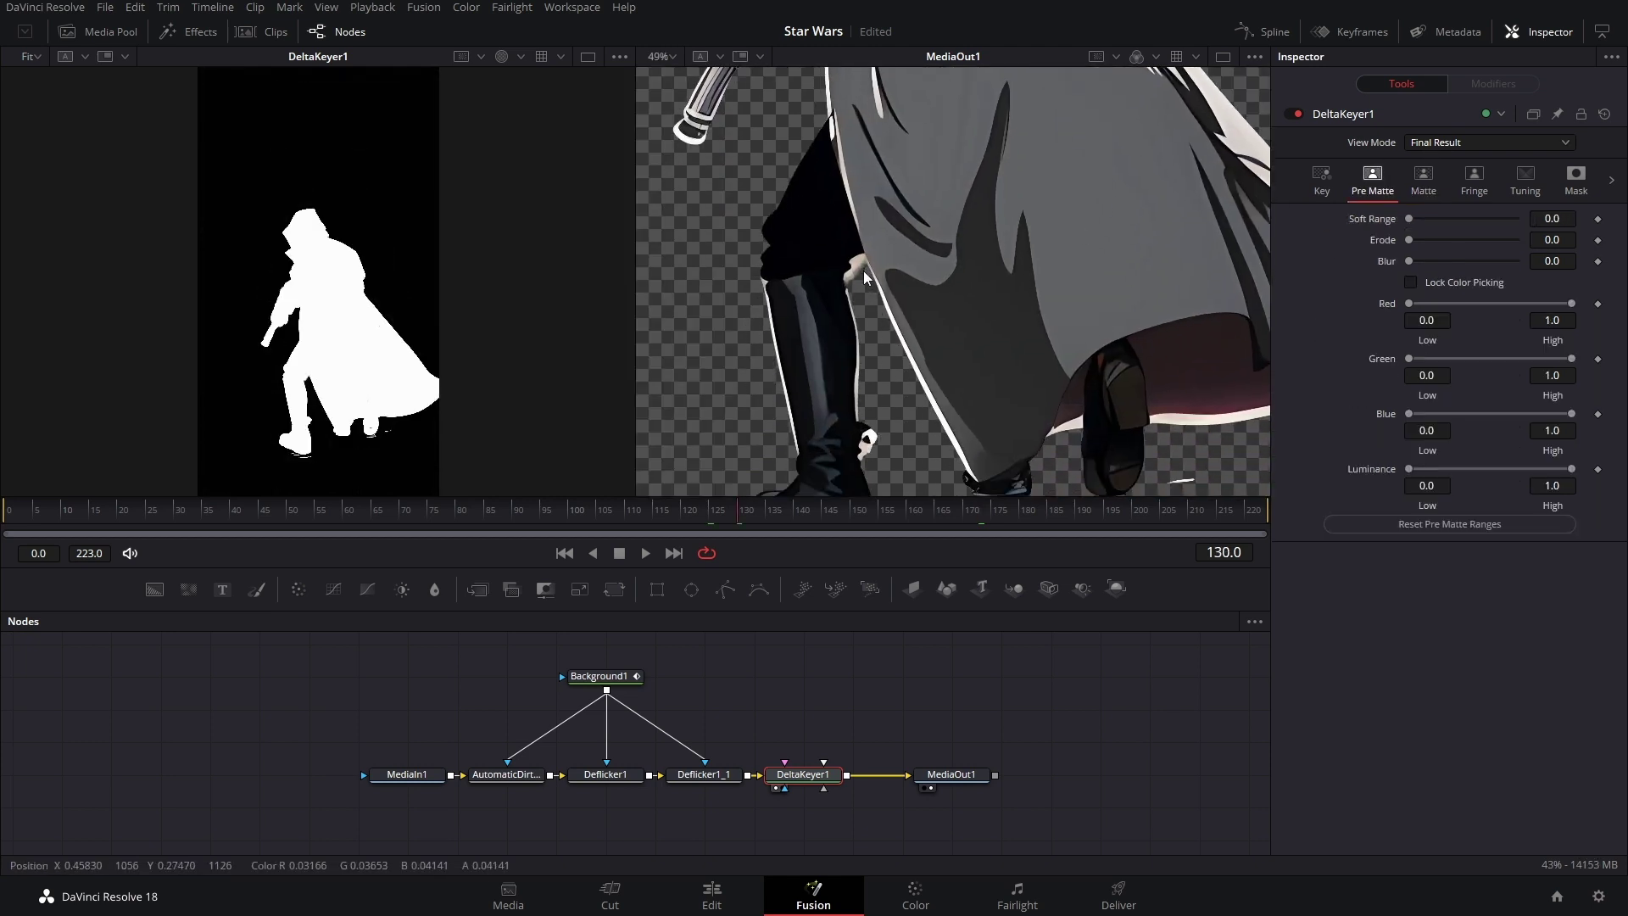
{"action": "left_click_drag", "start_coordinate": [855, 270], "coordinate": [860, 290]}
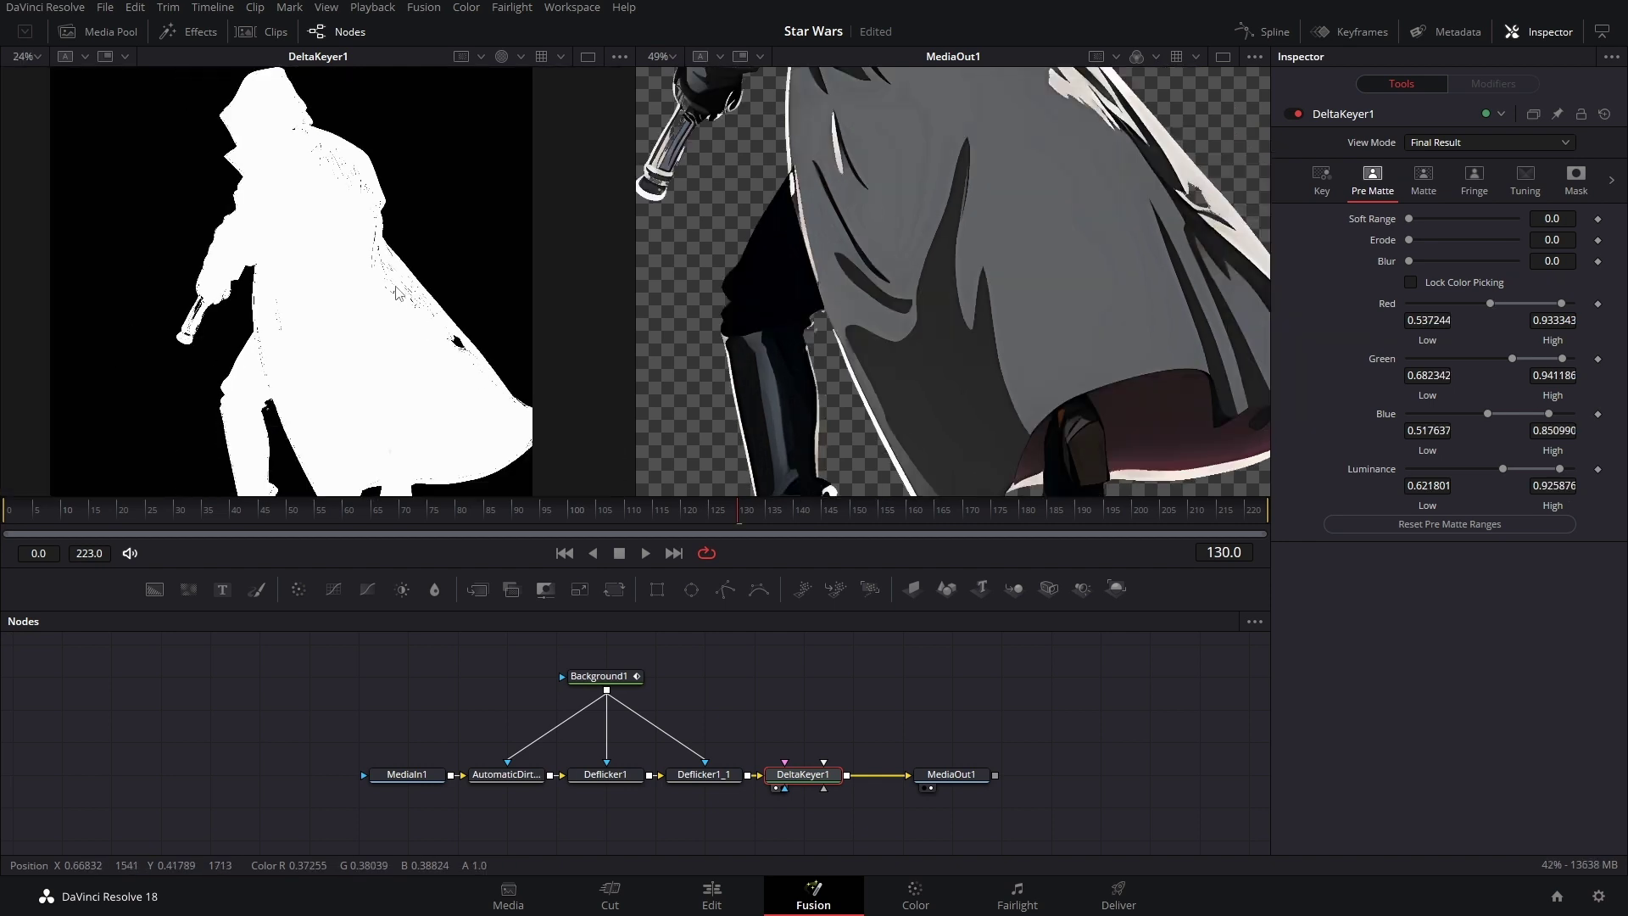
{"action": "left_click", "coordinate": [1424, 180]}
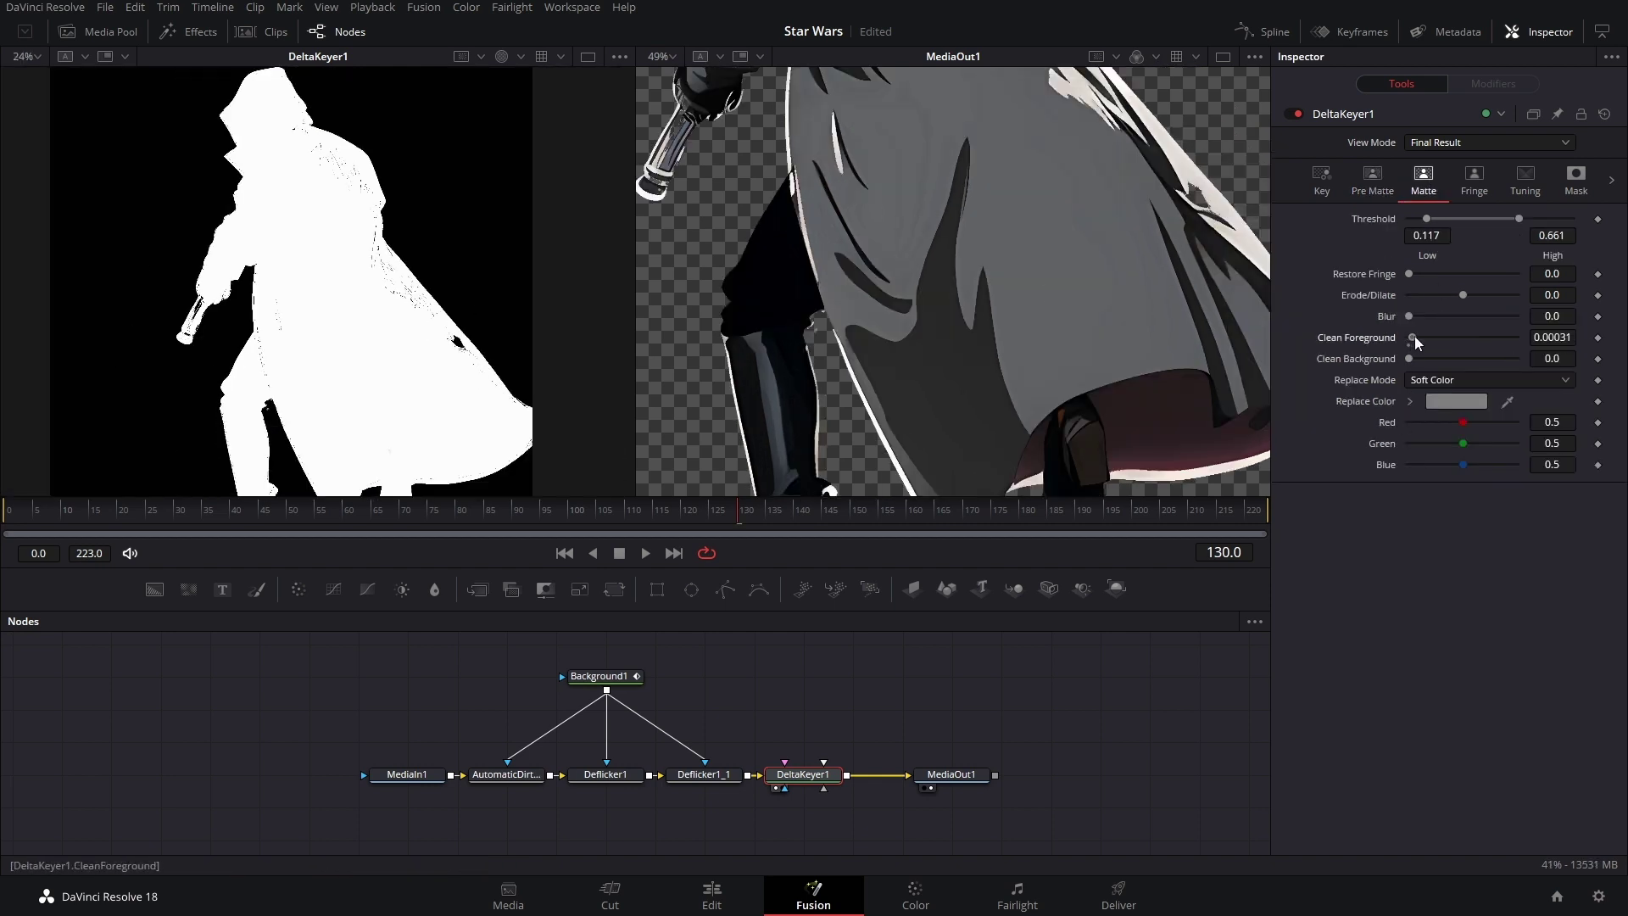
{"action": "left_click_drag", "start_coordinate": [1409, 338], "coordinate": [1429, 344]}
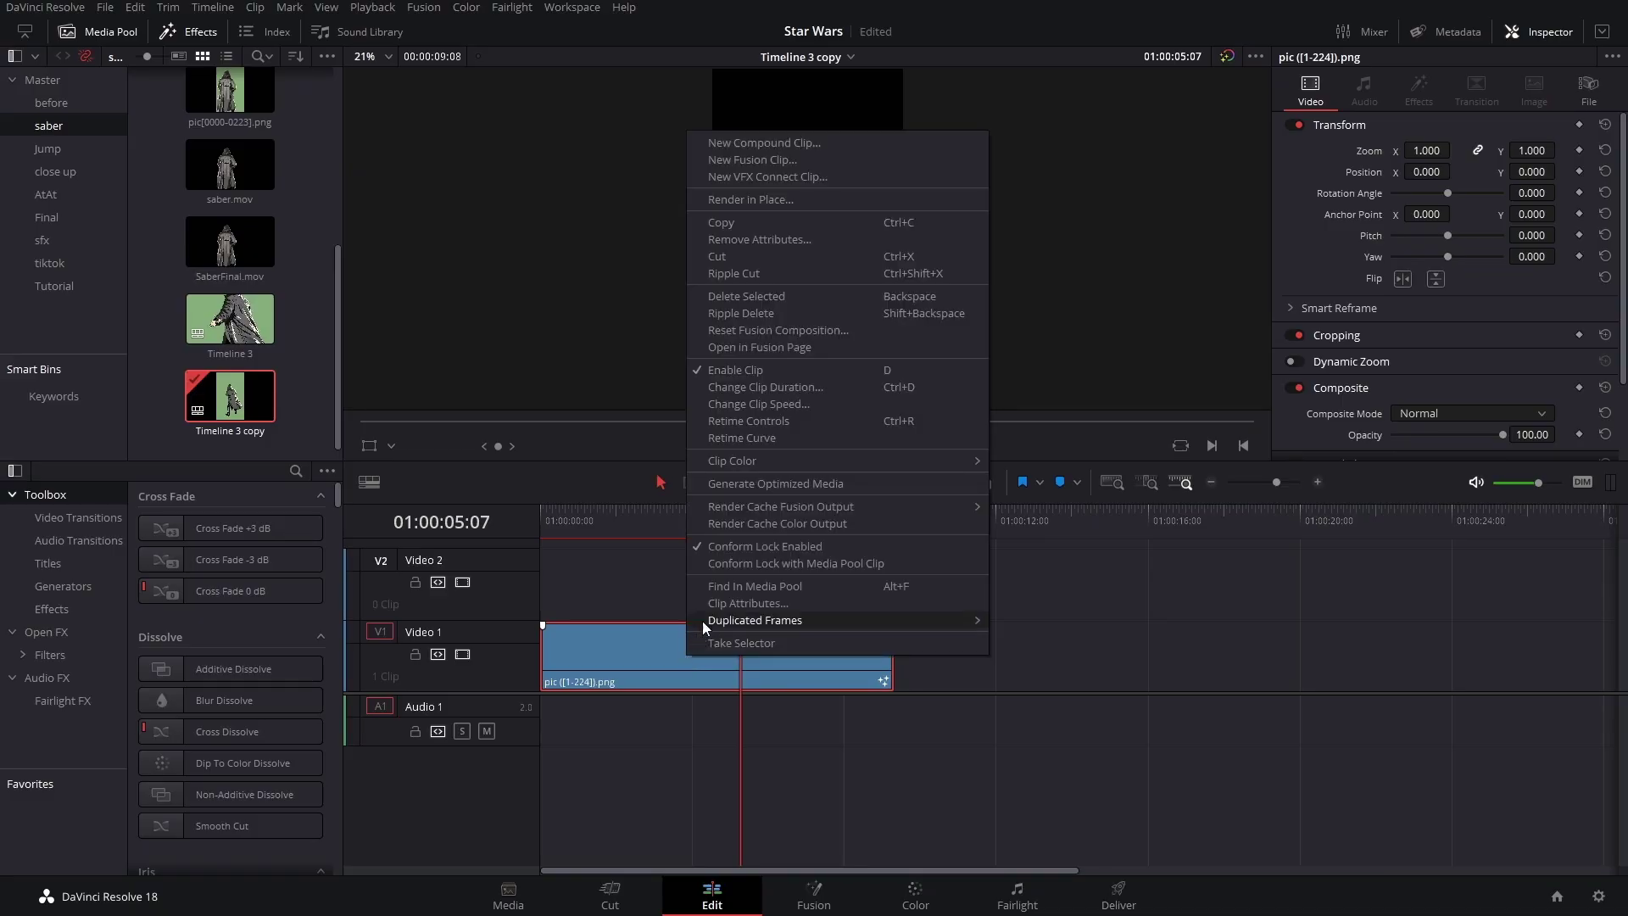
Render the clip in place as QuickTime and stack the pic[0000-0223].png result on Video 2.
{"action": "left_click", "coordinate": [781, 201]}
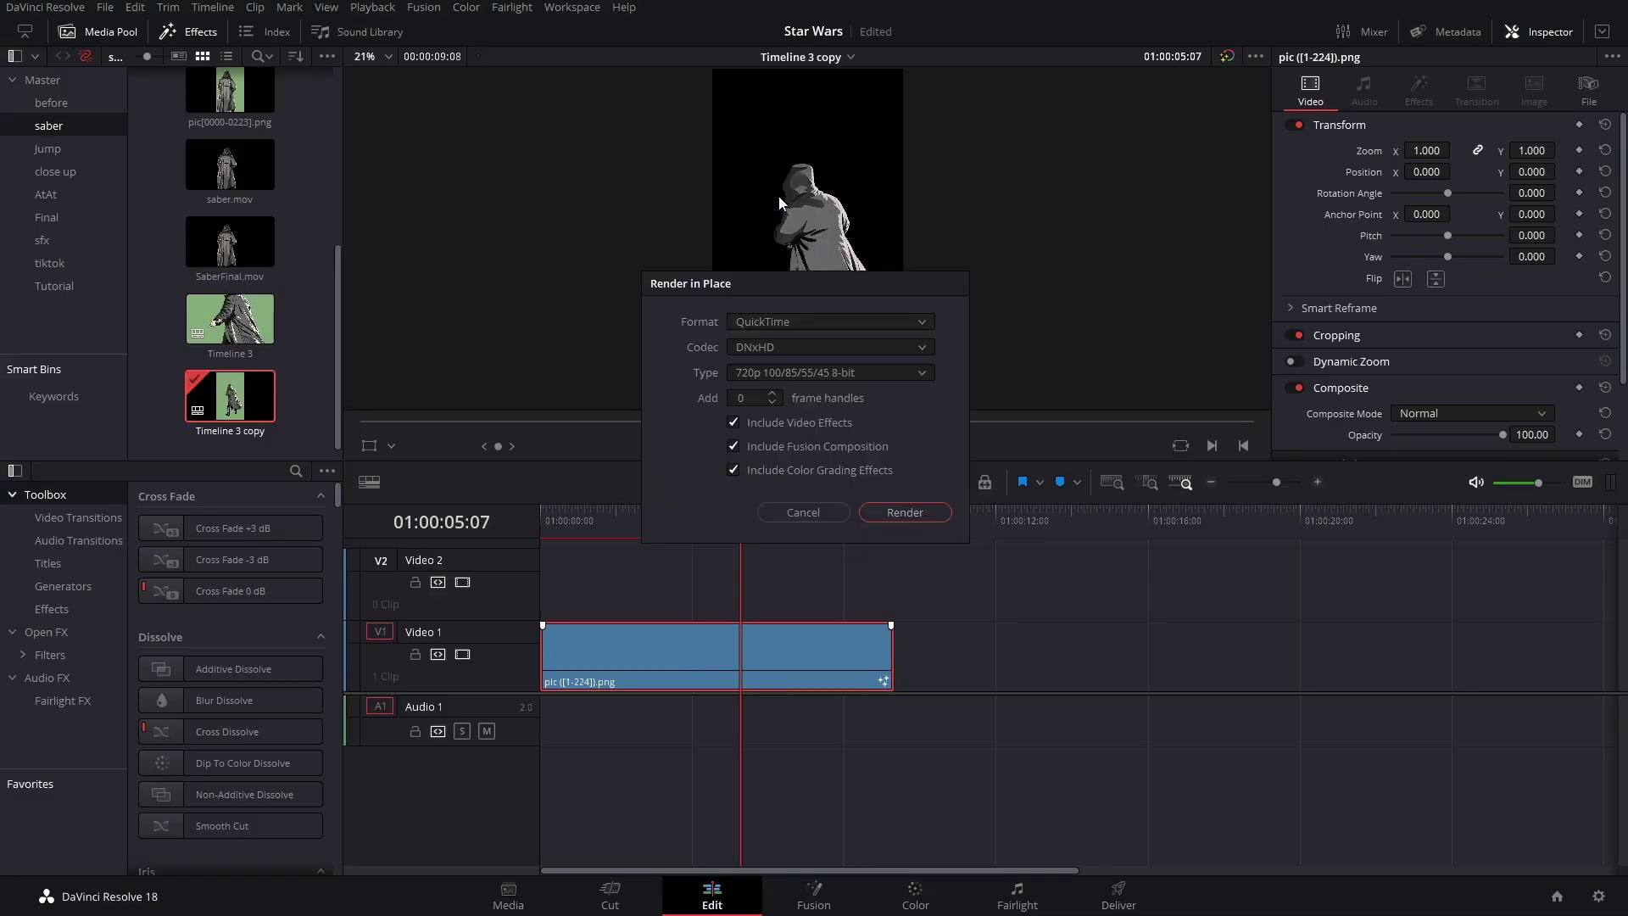
{"action": "left_click", "coordinate": [761, 348]}
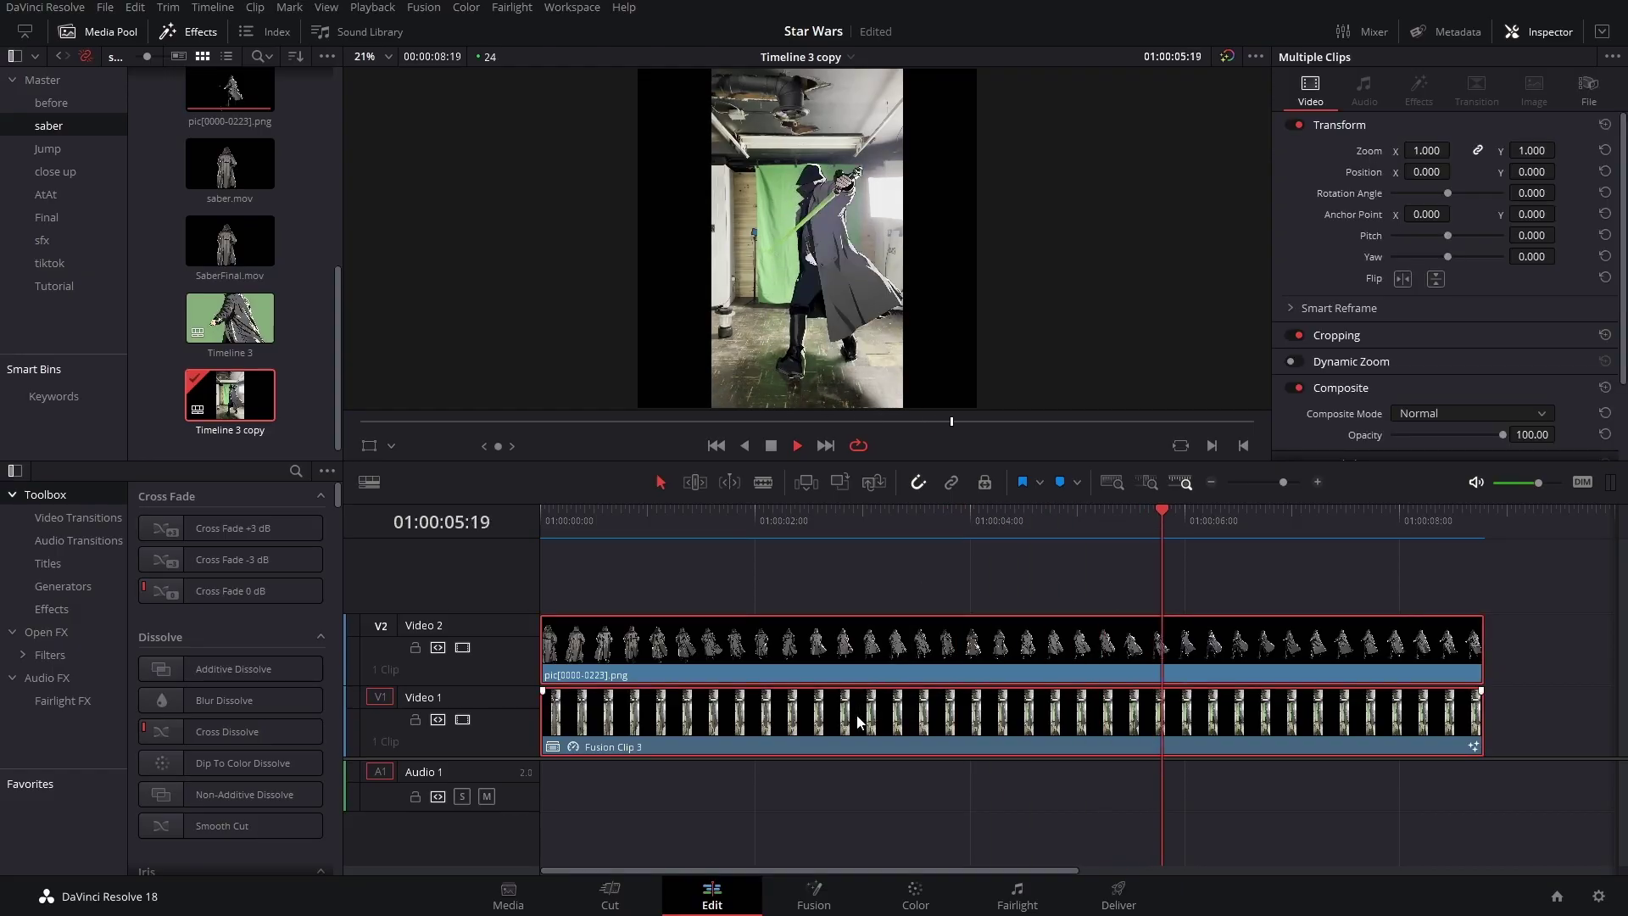
{"action": "right_click", "coordinate": [859, 719]}
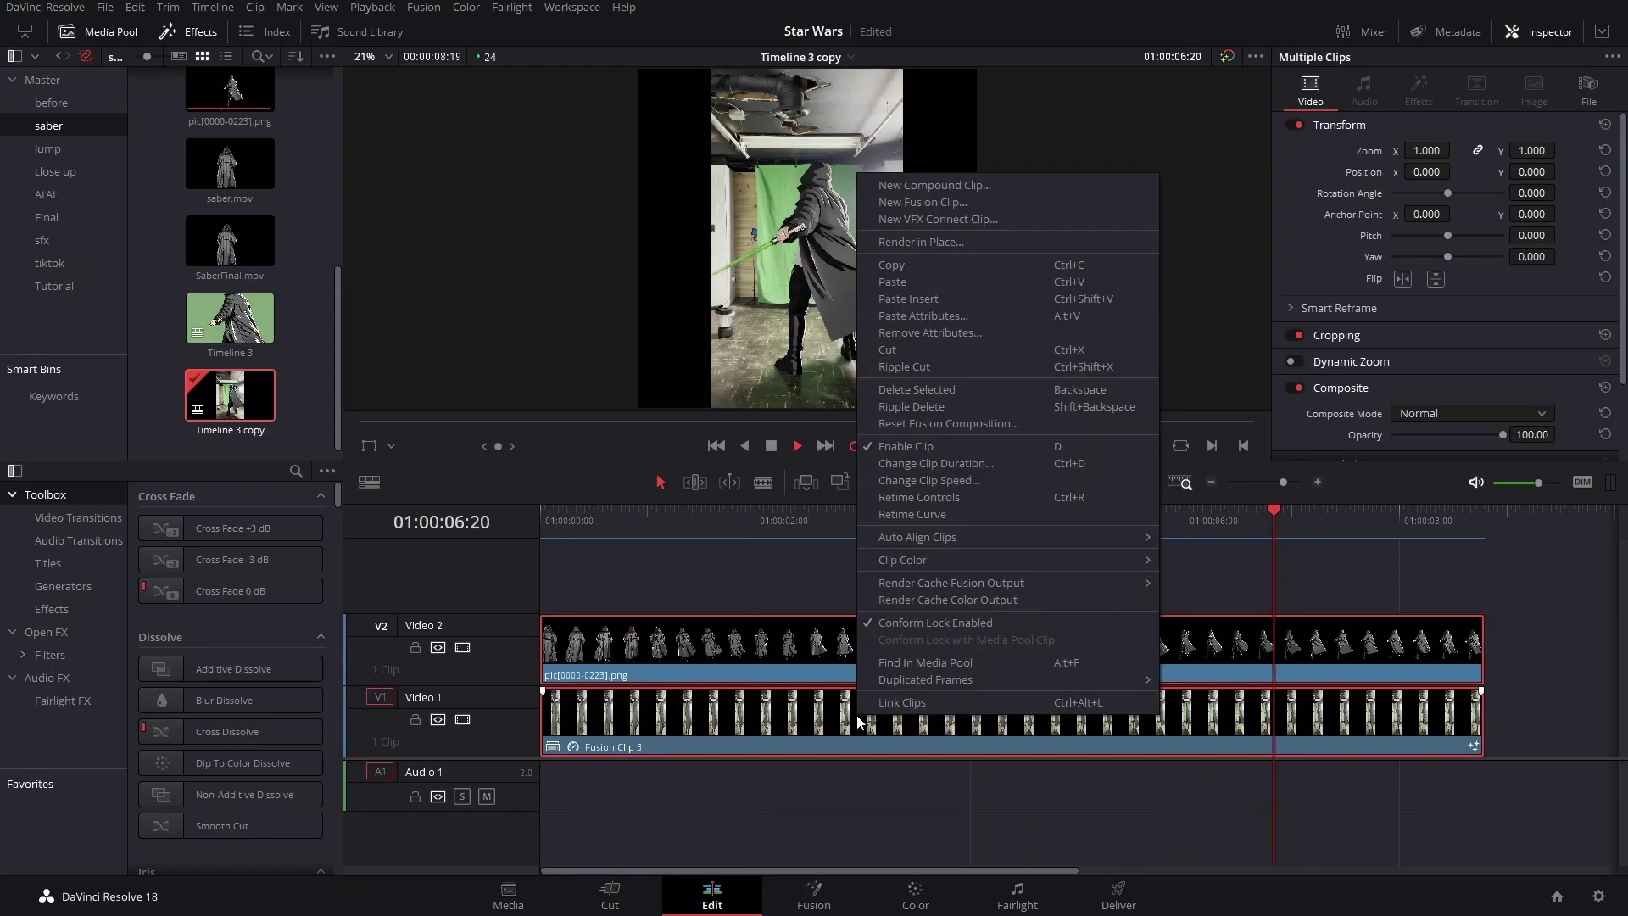
Combine both clips into a new Fusion clip and preview it in Fusion up to frame 125.
{"action": "left_click", "coordinate": [927, 202]}
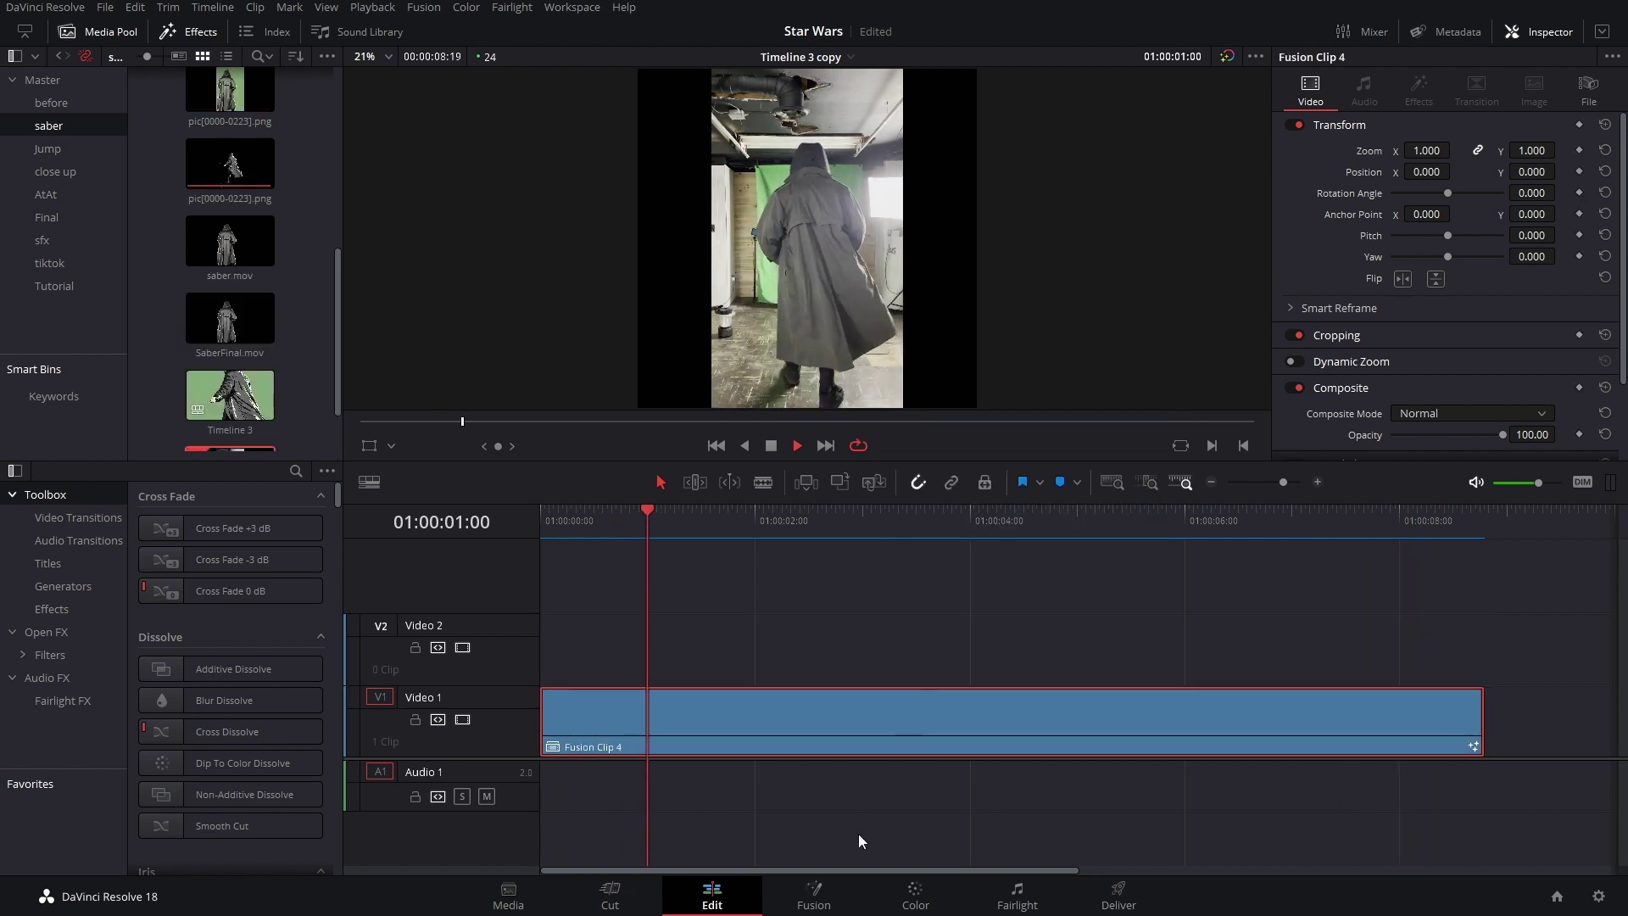
{"action": "left_click", "coordinate": [771, 445]}
{"action": "left_click", "coordinate": [813, 895]}
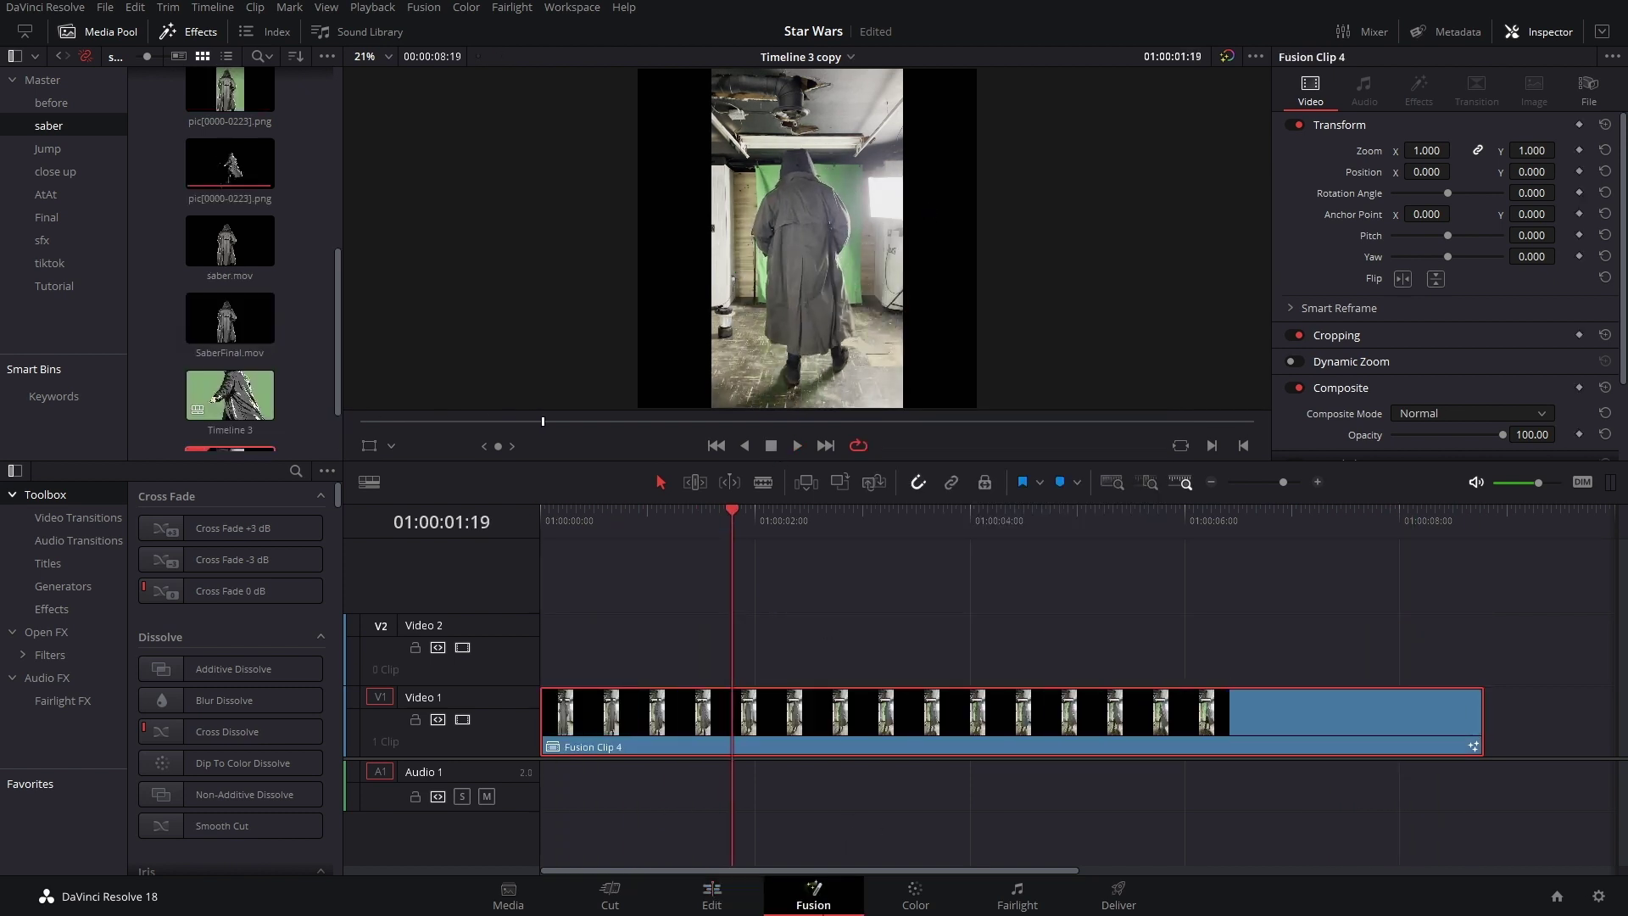
{"action": "left_click_drag", "start_coordinate": [728, 522], "coordinate": [792, 515]}
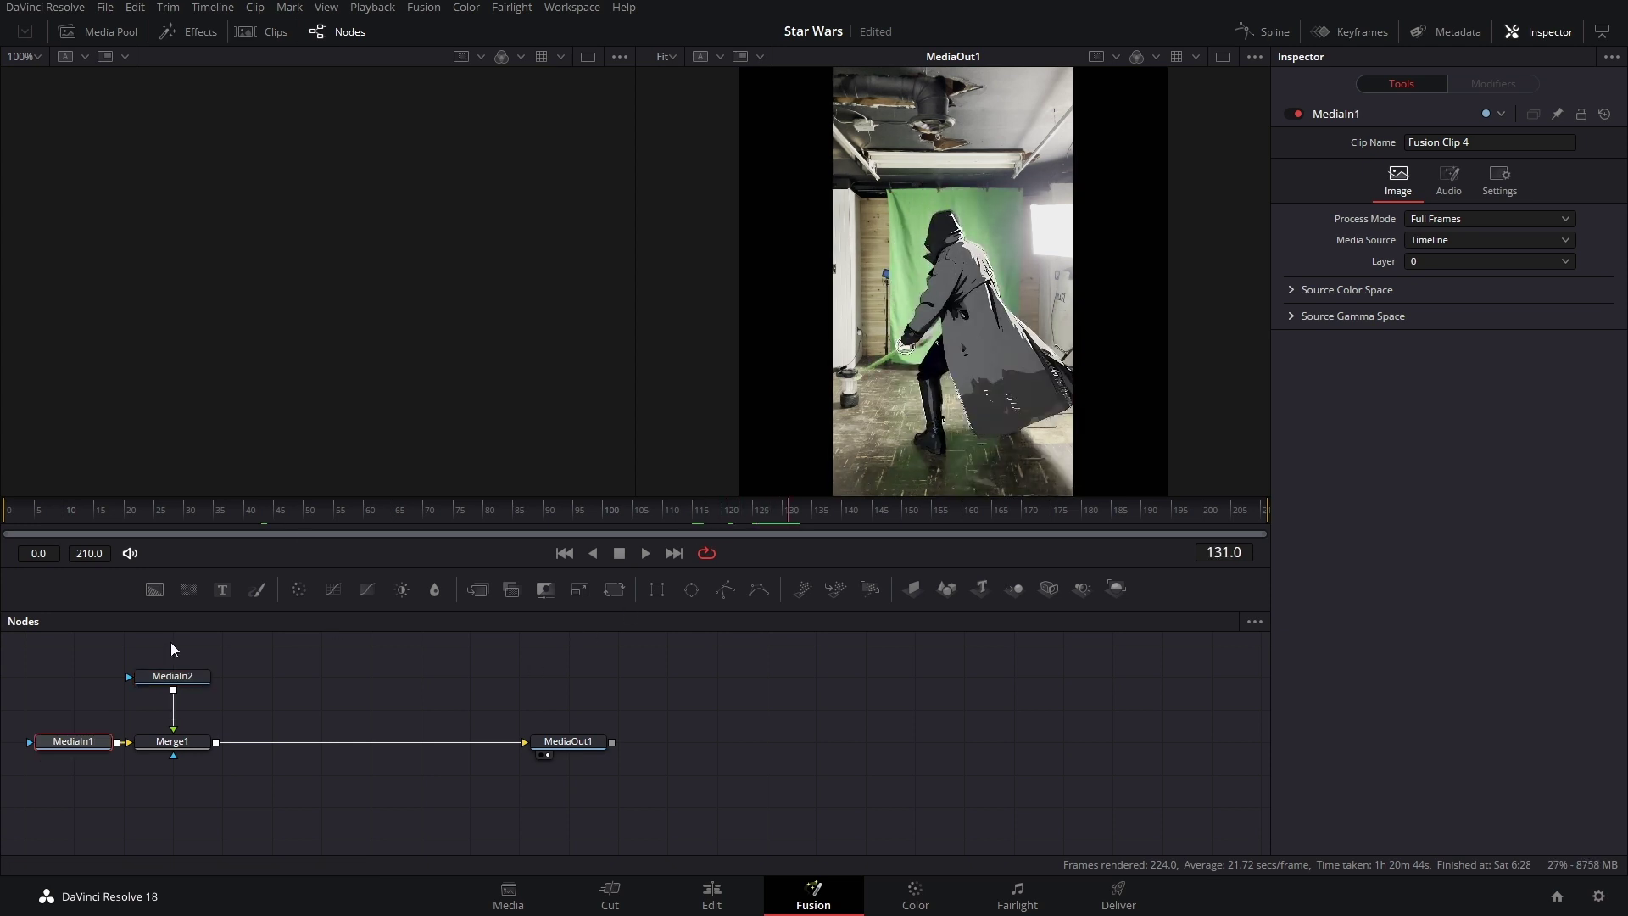
Add a white Background merged over the composite through Merge2.
{"action": "left_click_drag", "start_coordinate": [158, 594], "coordinate": [281, 687]}
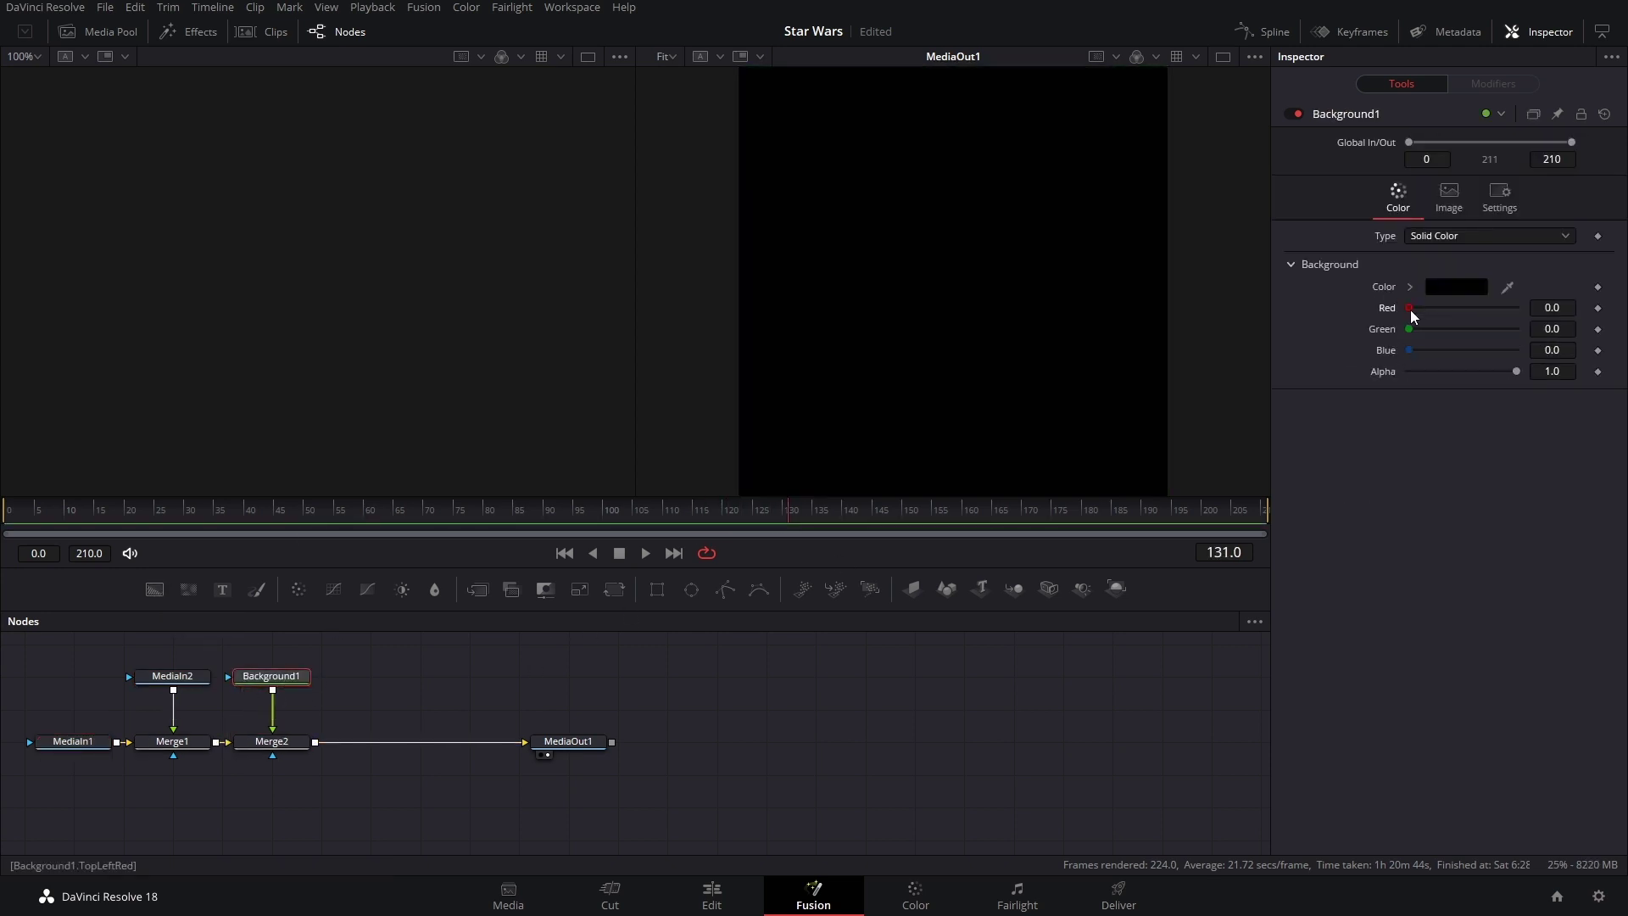
{"action": "left_click_drag", "start_coordinate": [1433, 308], "coordinate": [1518, 307]}
{"action": "left_click_drag", "start_coordinate": [1409, 329], "coordinate": [1518, 350]}
{"action": "left_click_drag", "start_coordinate": [272, 676], "coordinate": [272, 709]}
Mask the background with a Polygon outline whose border width is 0.0101, forming the blade.
{"action": "left_click", "coordinate": [725, 588]}
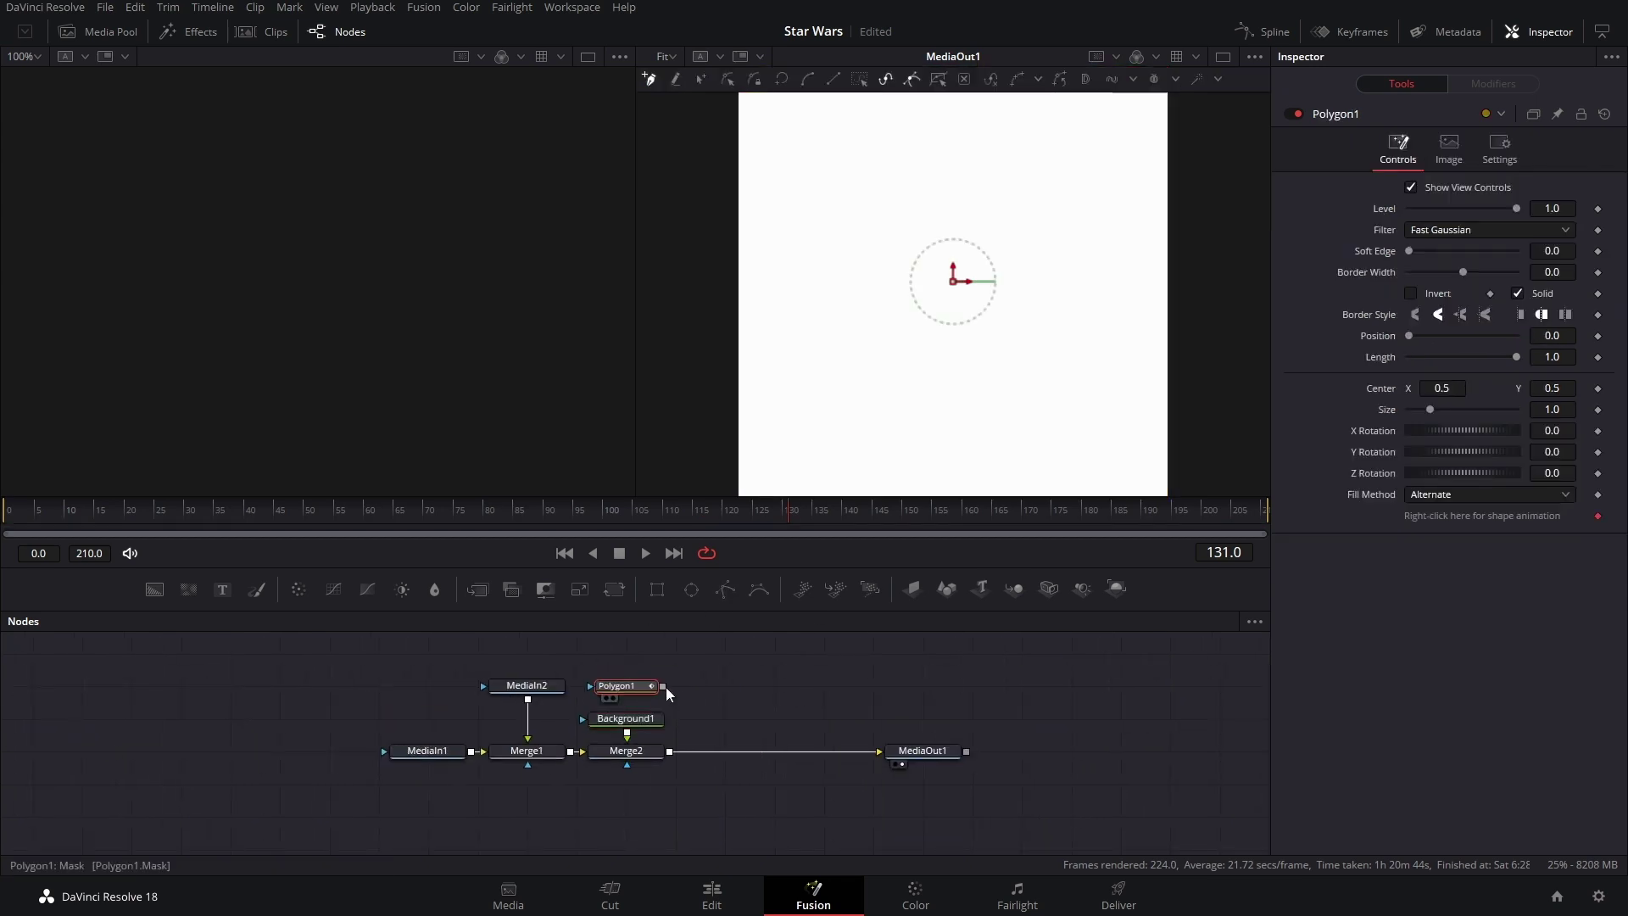
{"action": "left_click_drag", "start_coordinate": [664, 686], "coordinate": [626, 718]}
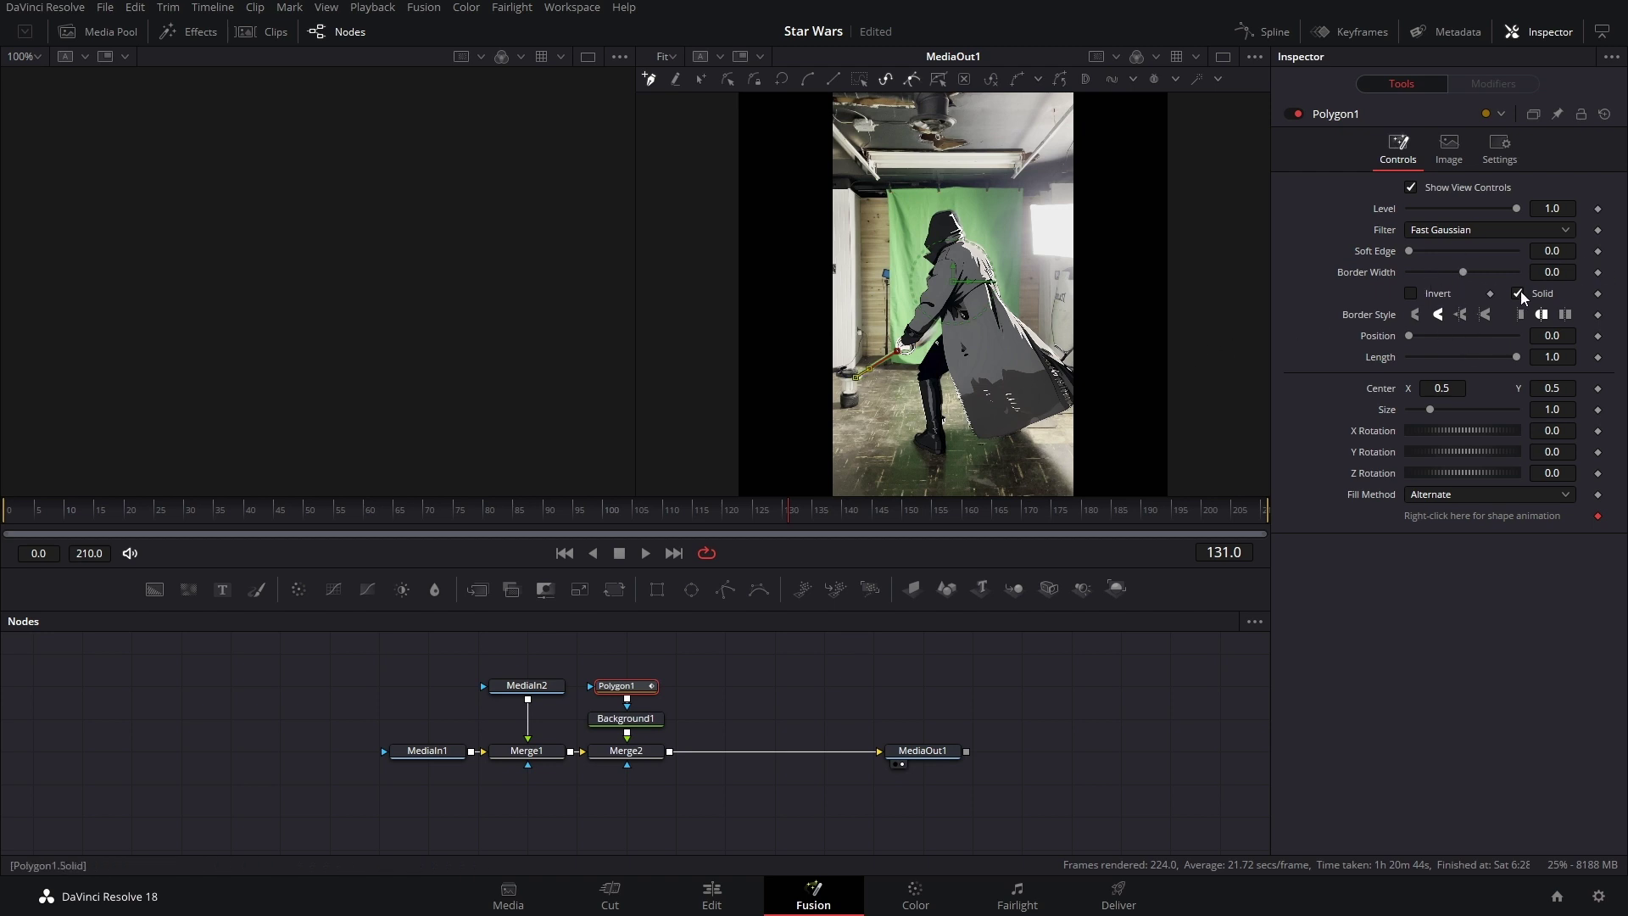
{"action": "left_click_drag", "start_coordinate": [1469, 271], "coordinate": [1467, 272]}
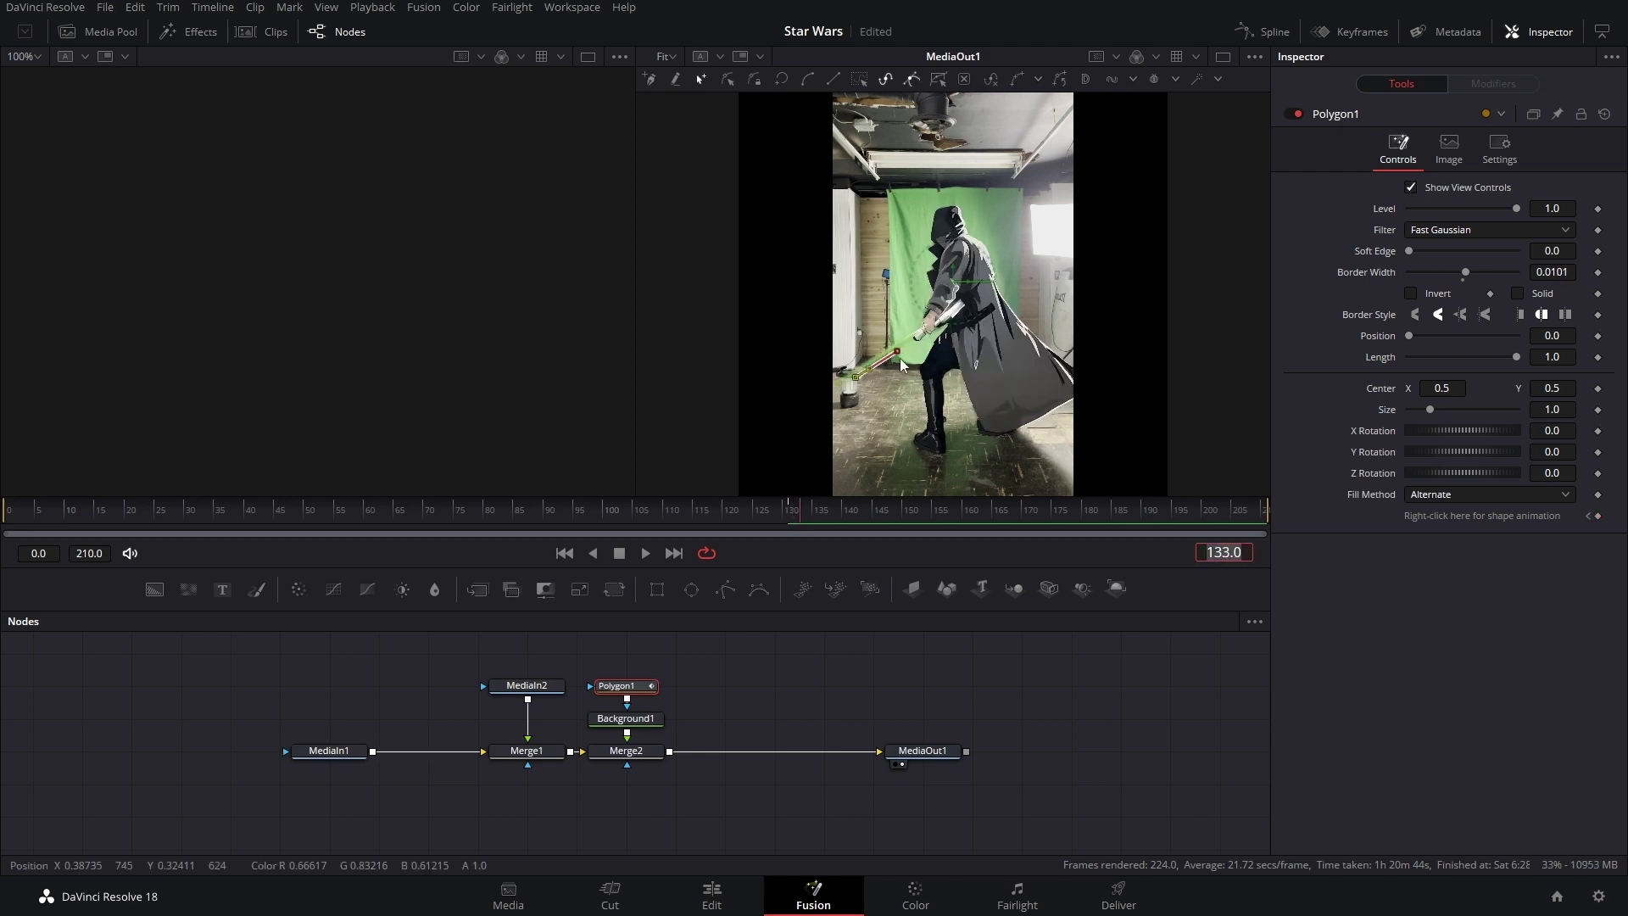
{"action": "left_click_drag", "start_coordinate": [816, 524], "coordinate": [1058, 512]}
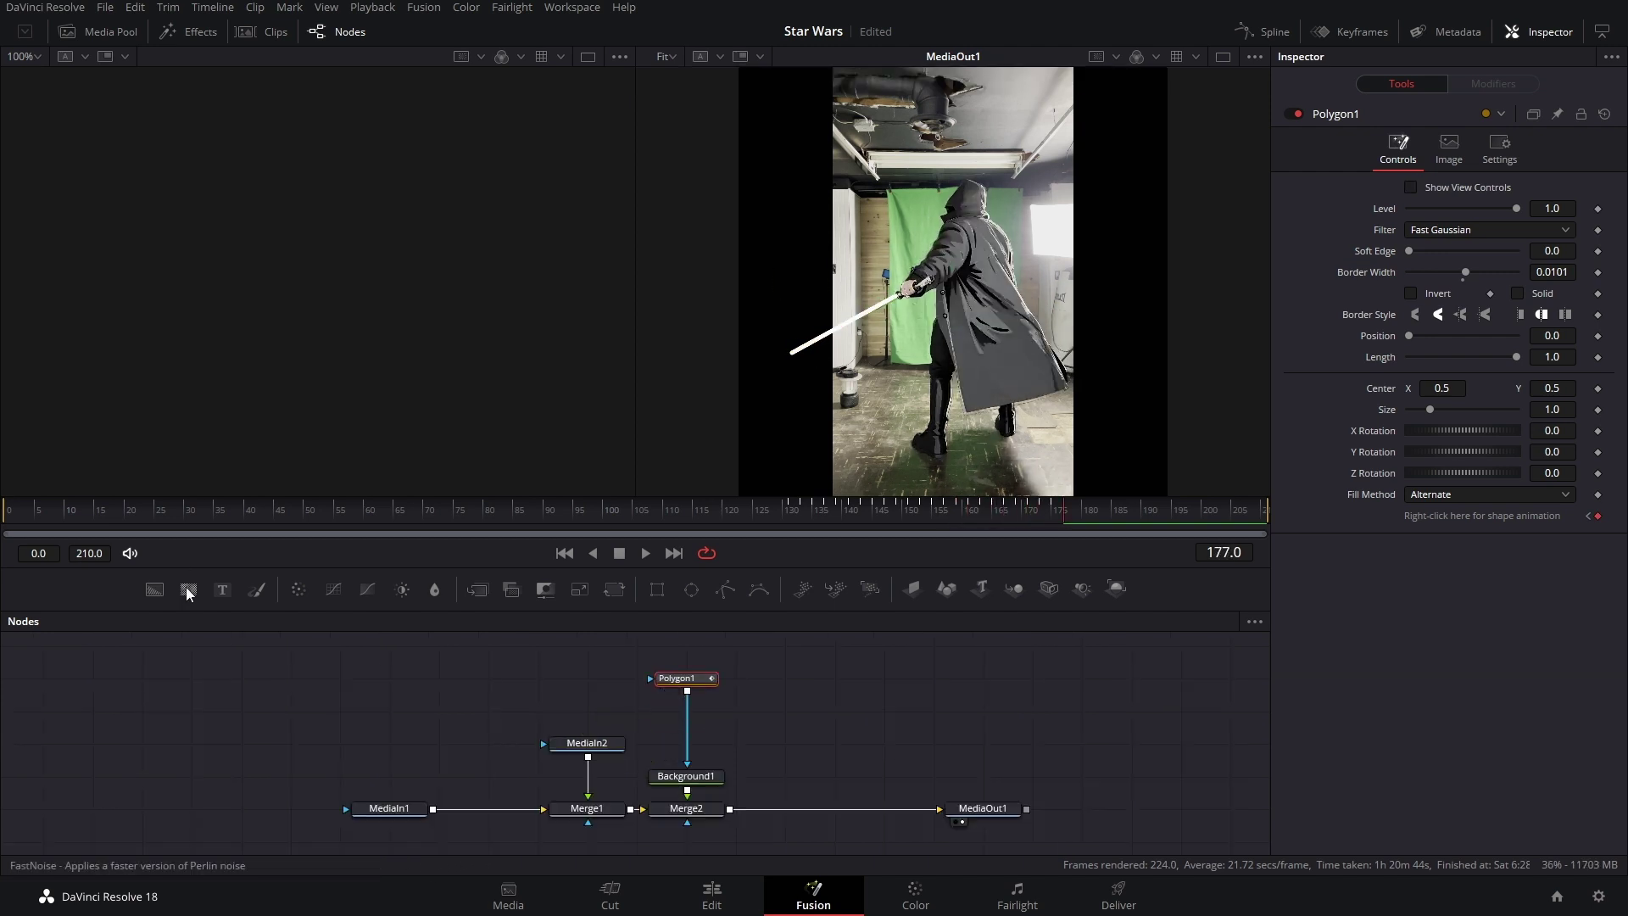
Wobble the saber stroke with FastNoise and a Displace node, lowering noise contrast.
{"action": "left_click", "coordinate": [188, 591]}
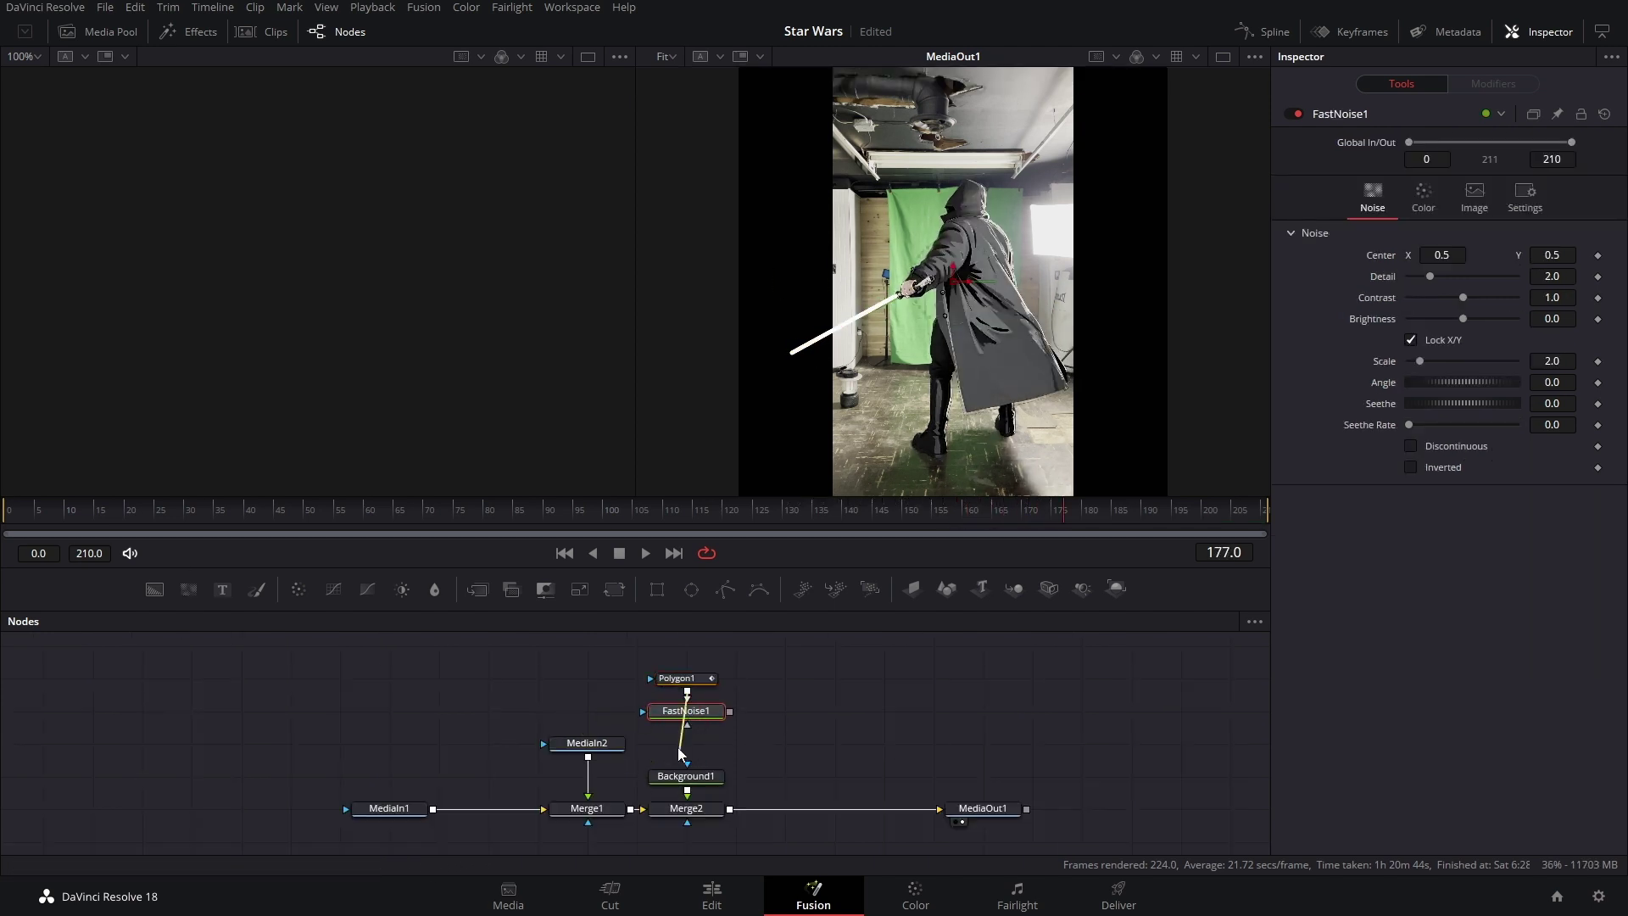
{"action": "left_click_drag", "start_coordinate": [648, 711], "coordinate": [684, 746]}
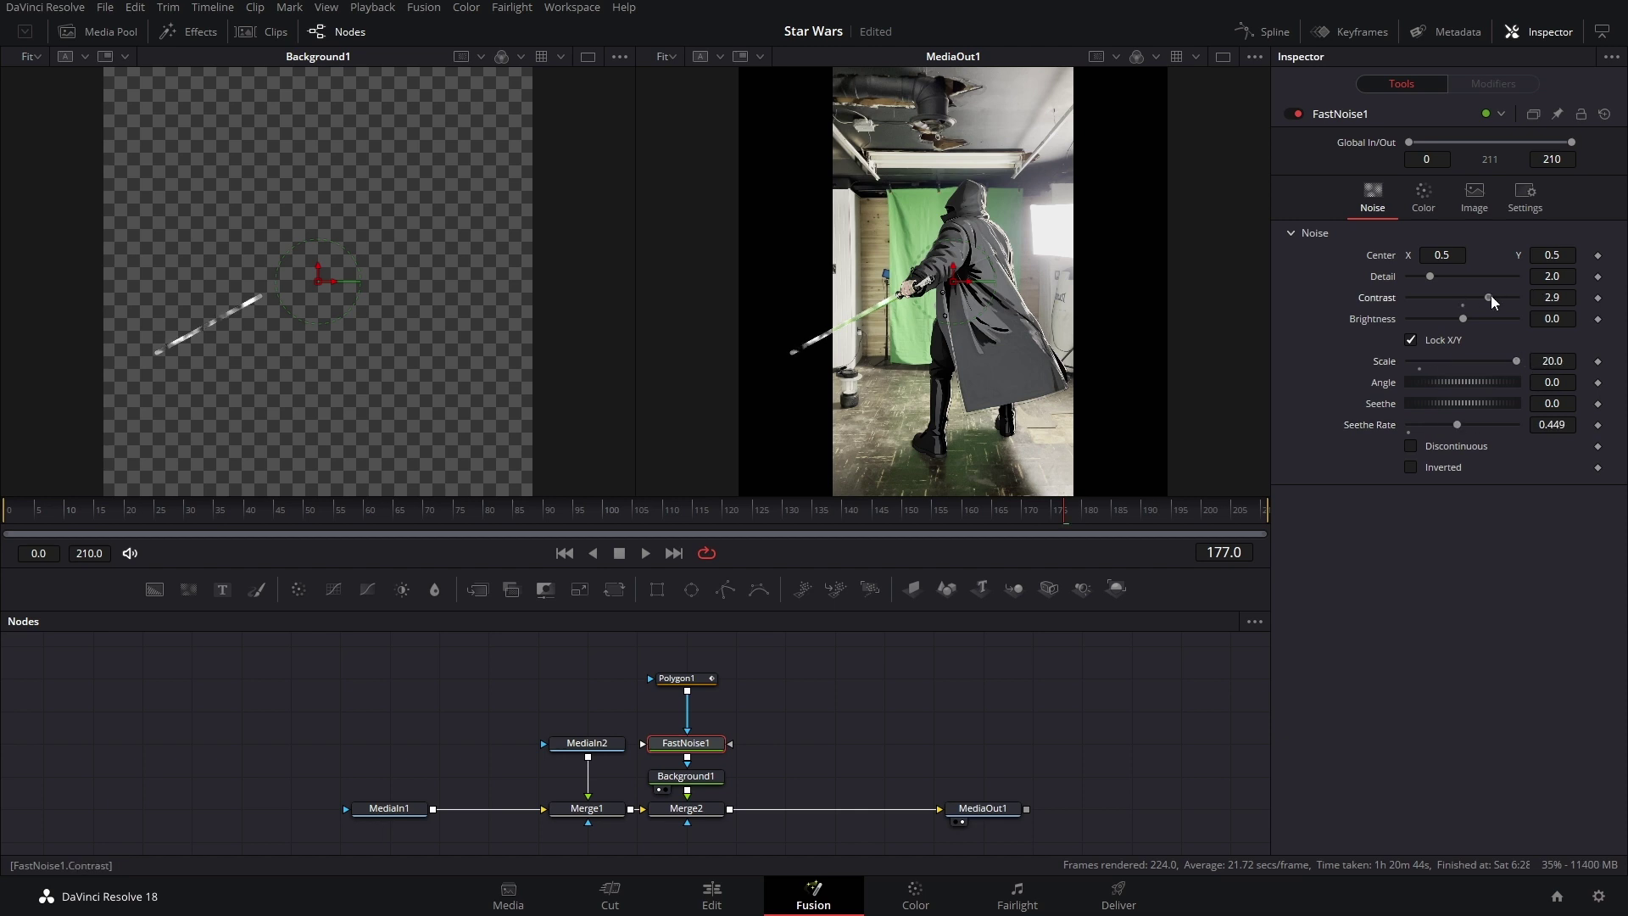
{"action": "left_click_drag", "start_coordinate": [1483, 298], "coordinate": [1447, 297]}
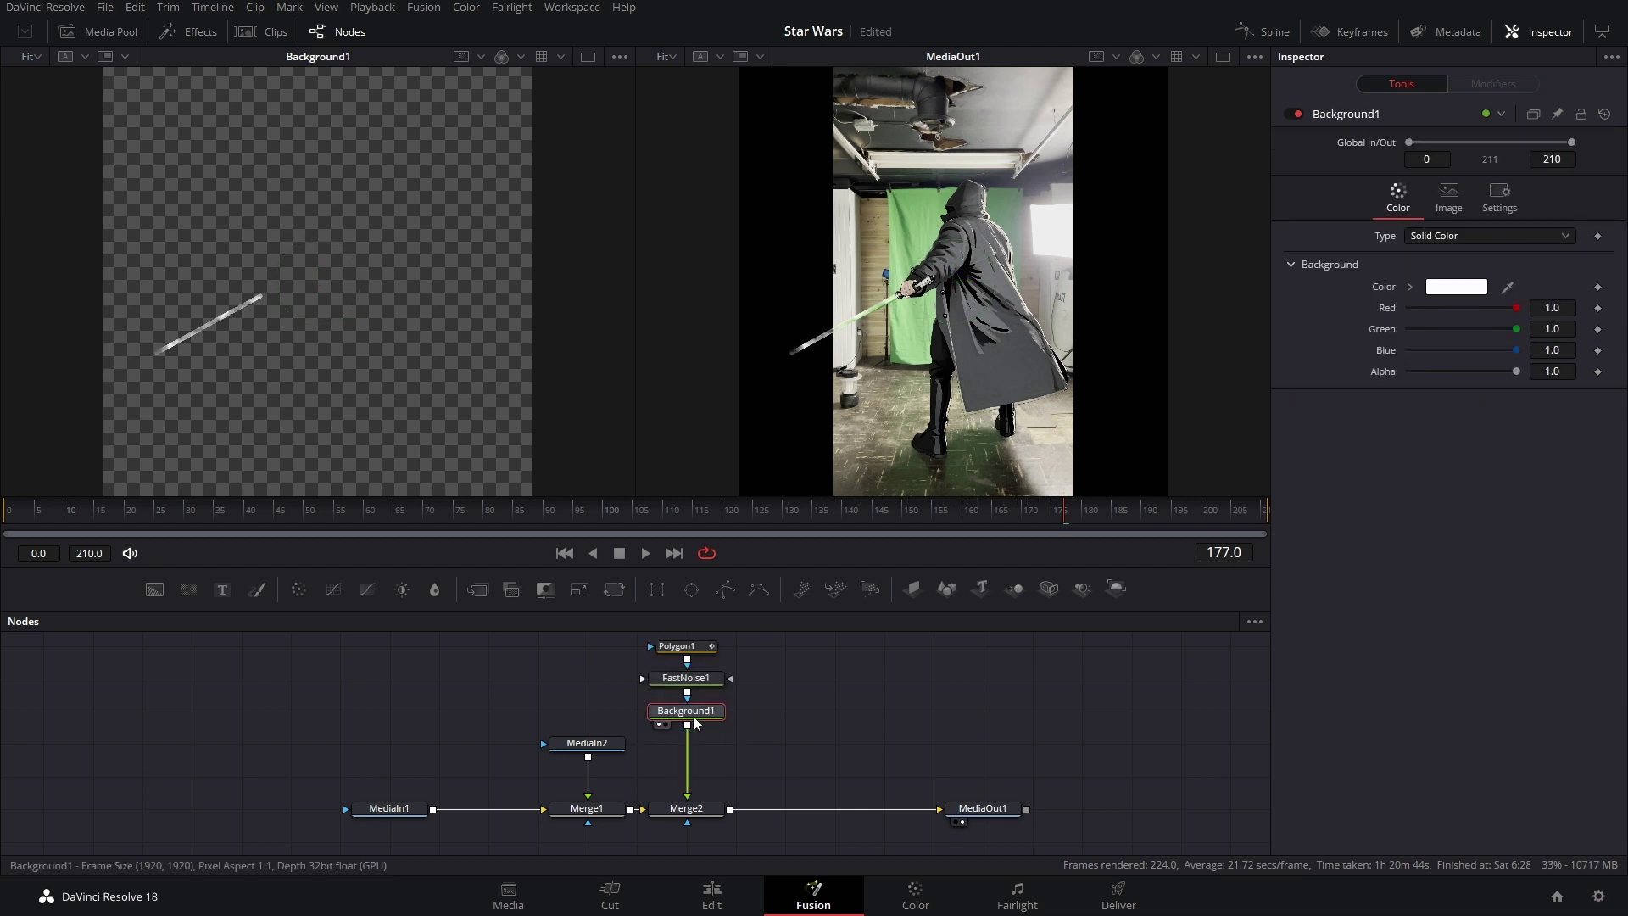
{"action": "key", "text": "shift+space"}
{"action": "type", "text": "Displace"}
{"action": "key", "text": "Return"}
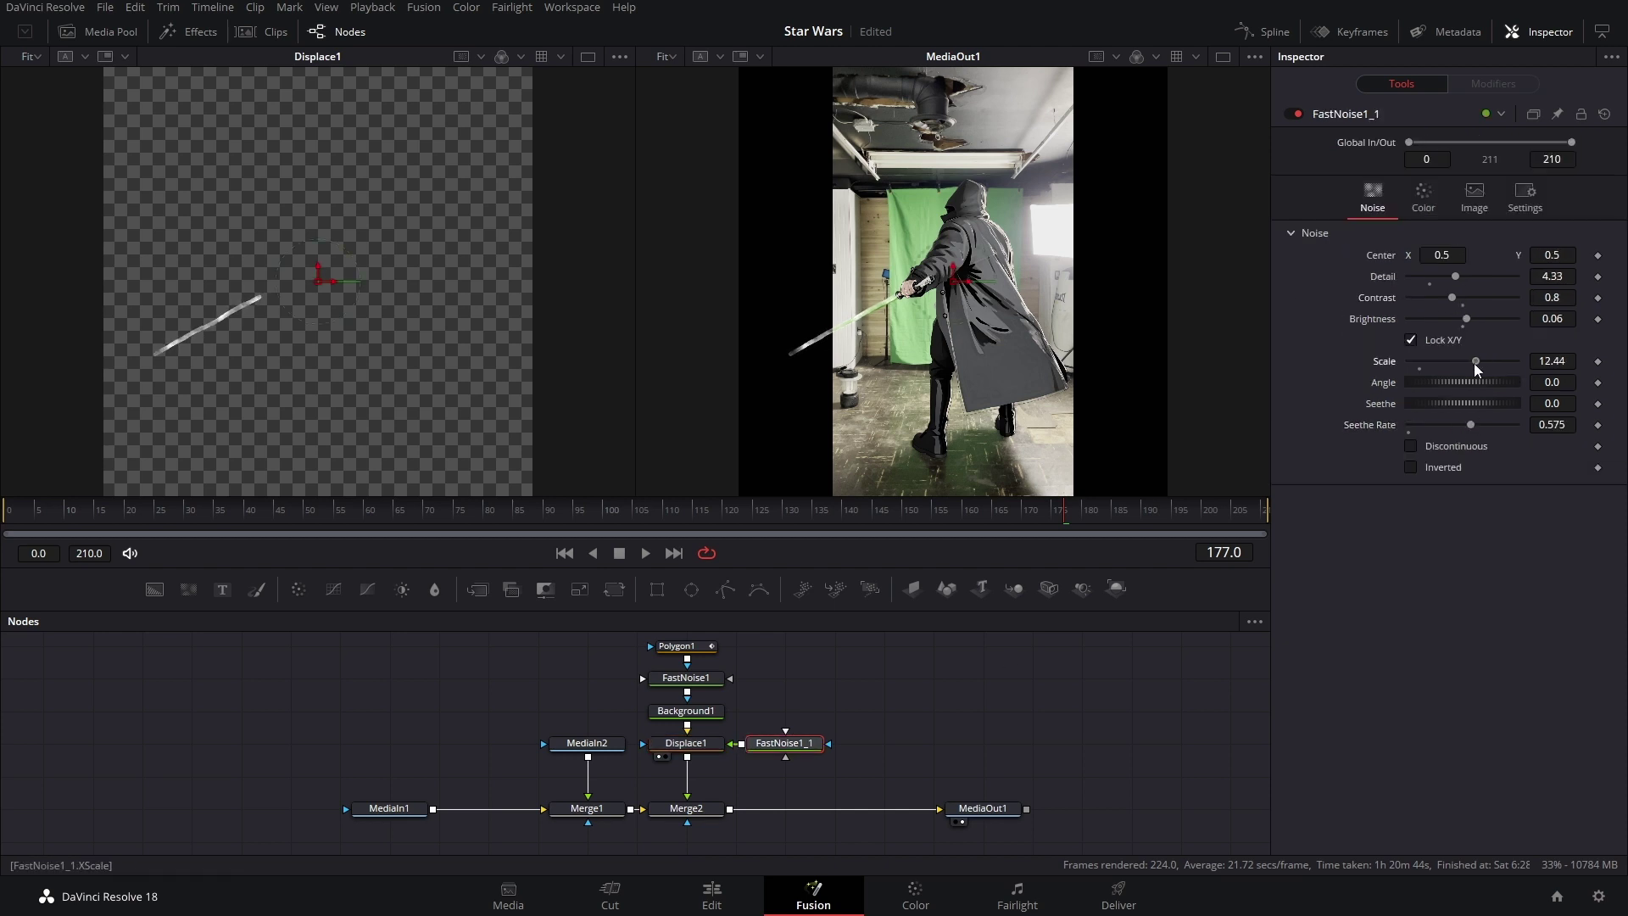
{"action": "left_click_drag", "start_coordinate": [1458, 319], "coordinate": [1433, 319]}
{"action": "left_click", "coordinate": [1441, 298]}
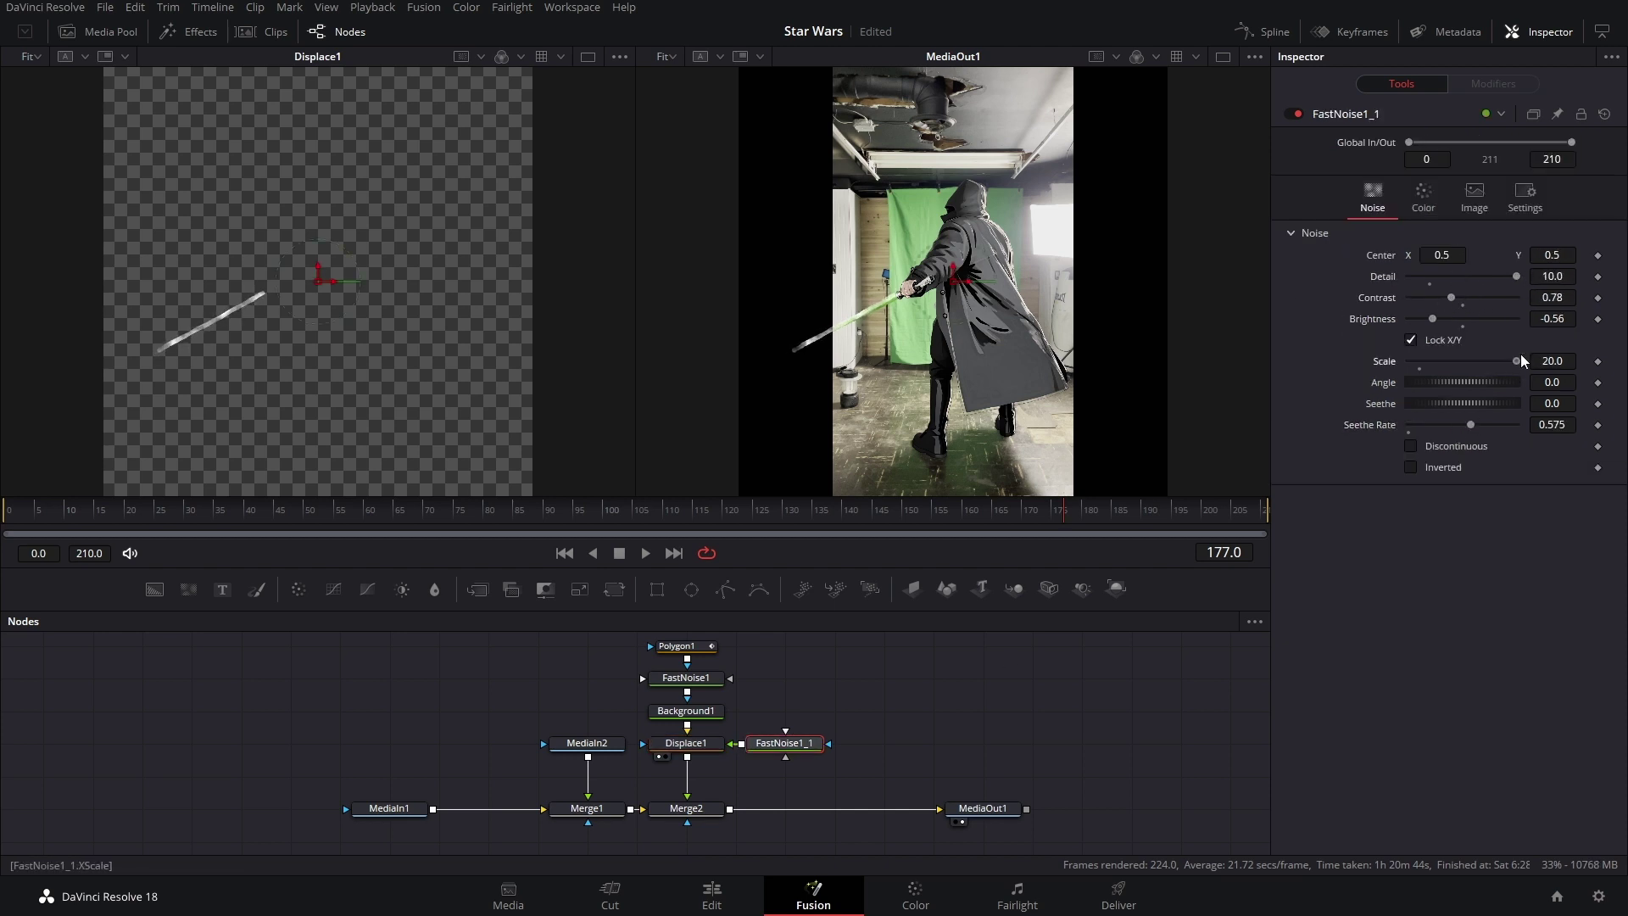
{"action": "left_click", "coordinate": [645, 552]}
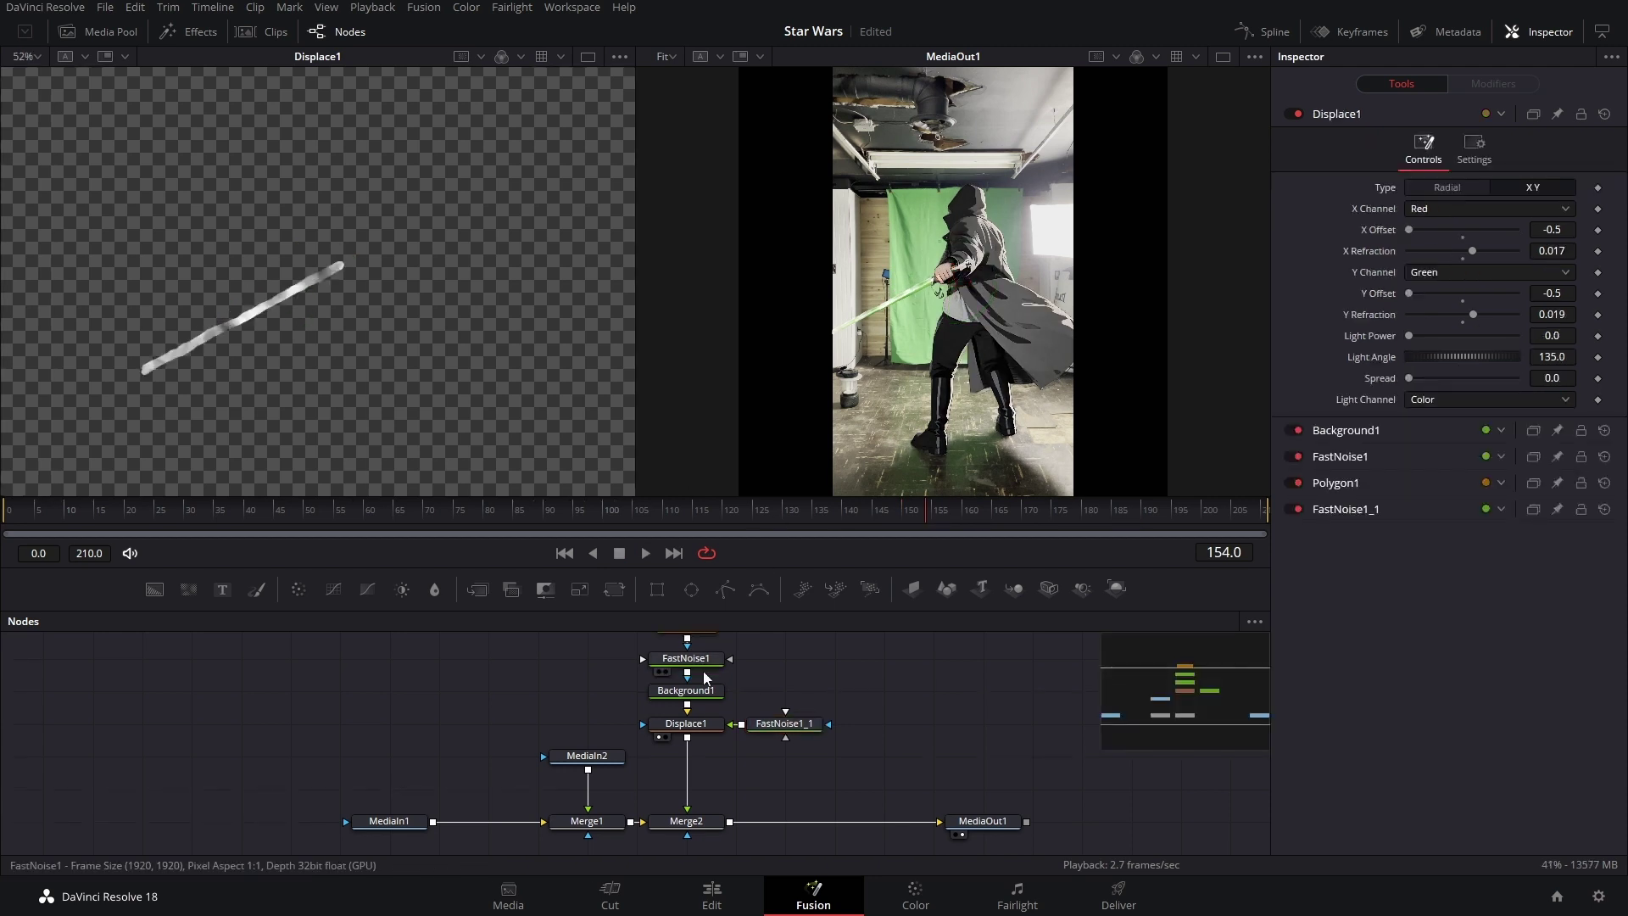
Insert a brighter, wider Soft Glow after Displace1.
{"action": "key", "text": "shift+space"}
{"action": "type", "text": "soft"}
{"action": "key", "text": "Return"}
{"action": "key", "text": "1"}
{"action": "left_click_drag", "start_coordinate": [1452, 251], "coordinate": [1440, 293]}
Tint the saber orange with a Color Corrector after SoftGlow1 and add a Background2 node.
{"action": "left_click_drag", "start_coordinate": [300, 594], "coordinate": [689, 793]}
{"action": "left_click_drag", "start_coordinate": [1492, 305], "coordinate": [1549, 290]}
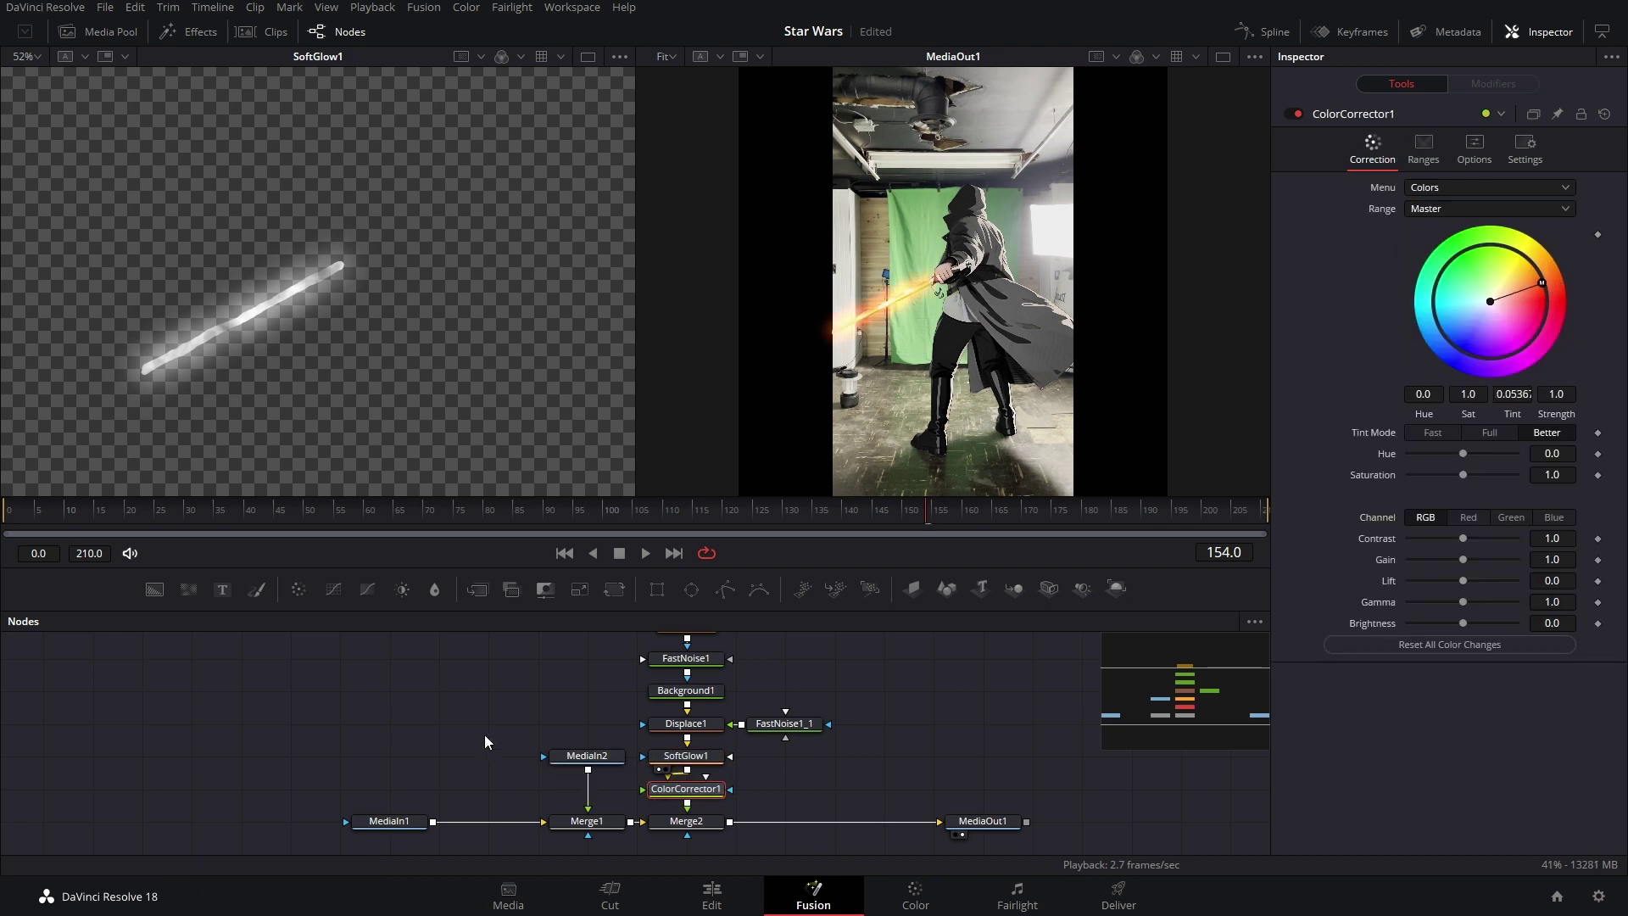
{"action": "scroll", "coordinate": [509, 796], "scroll_direction": "down", "scroll_amount": 2}
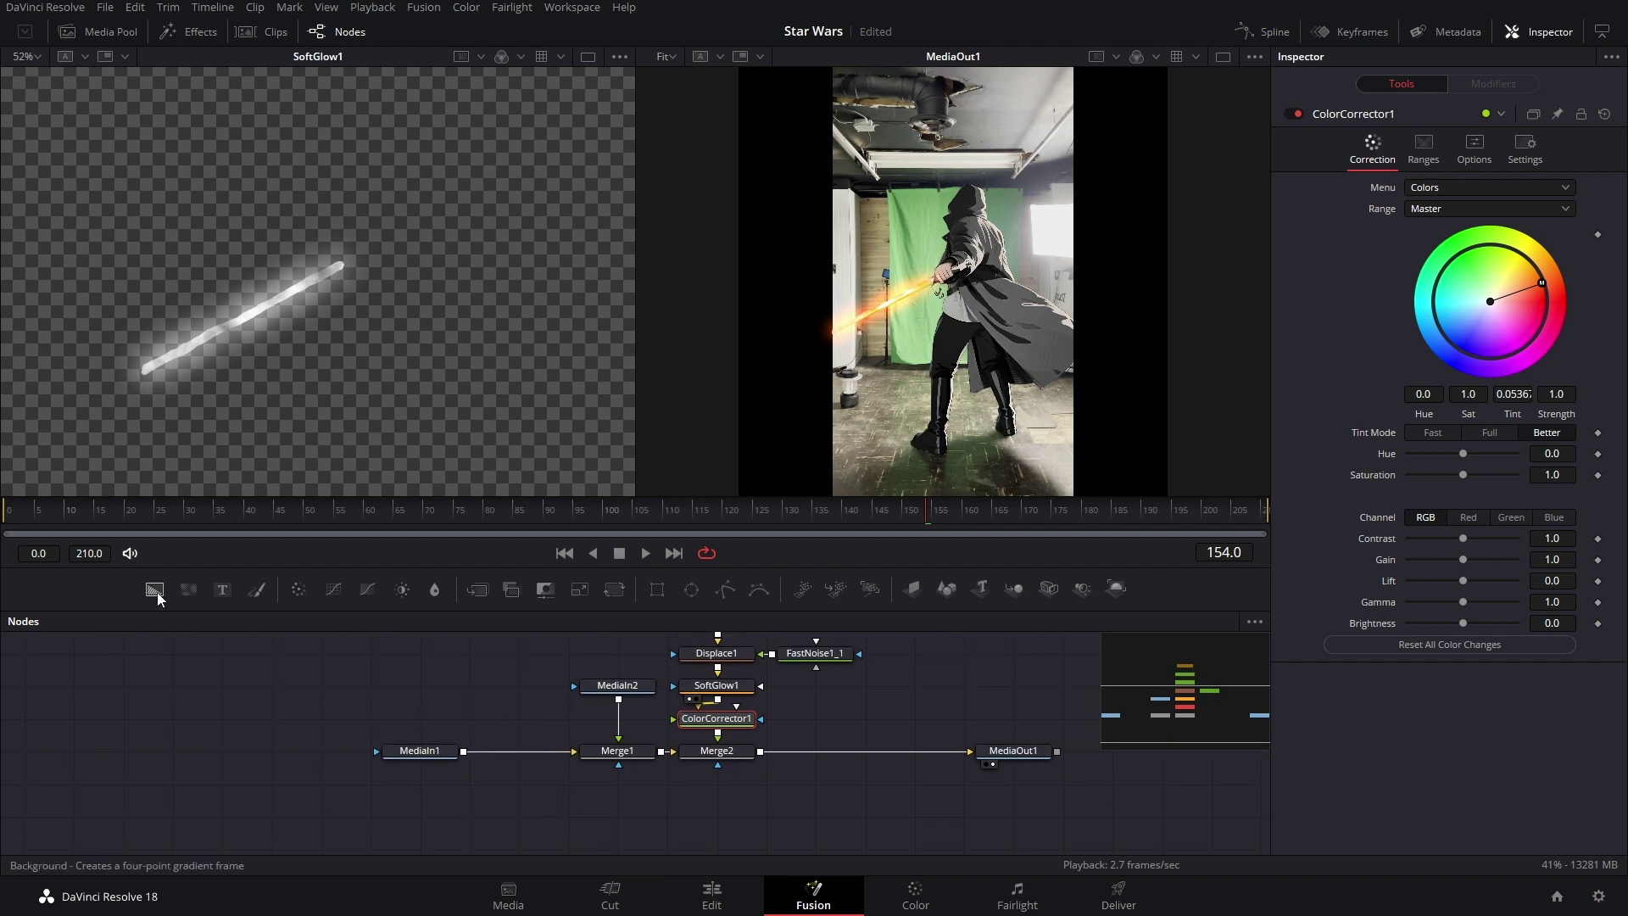
{"action": "left_click_drag", "start_coordinate": [158, 599], "coordinate": [349, 716]}
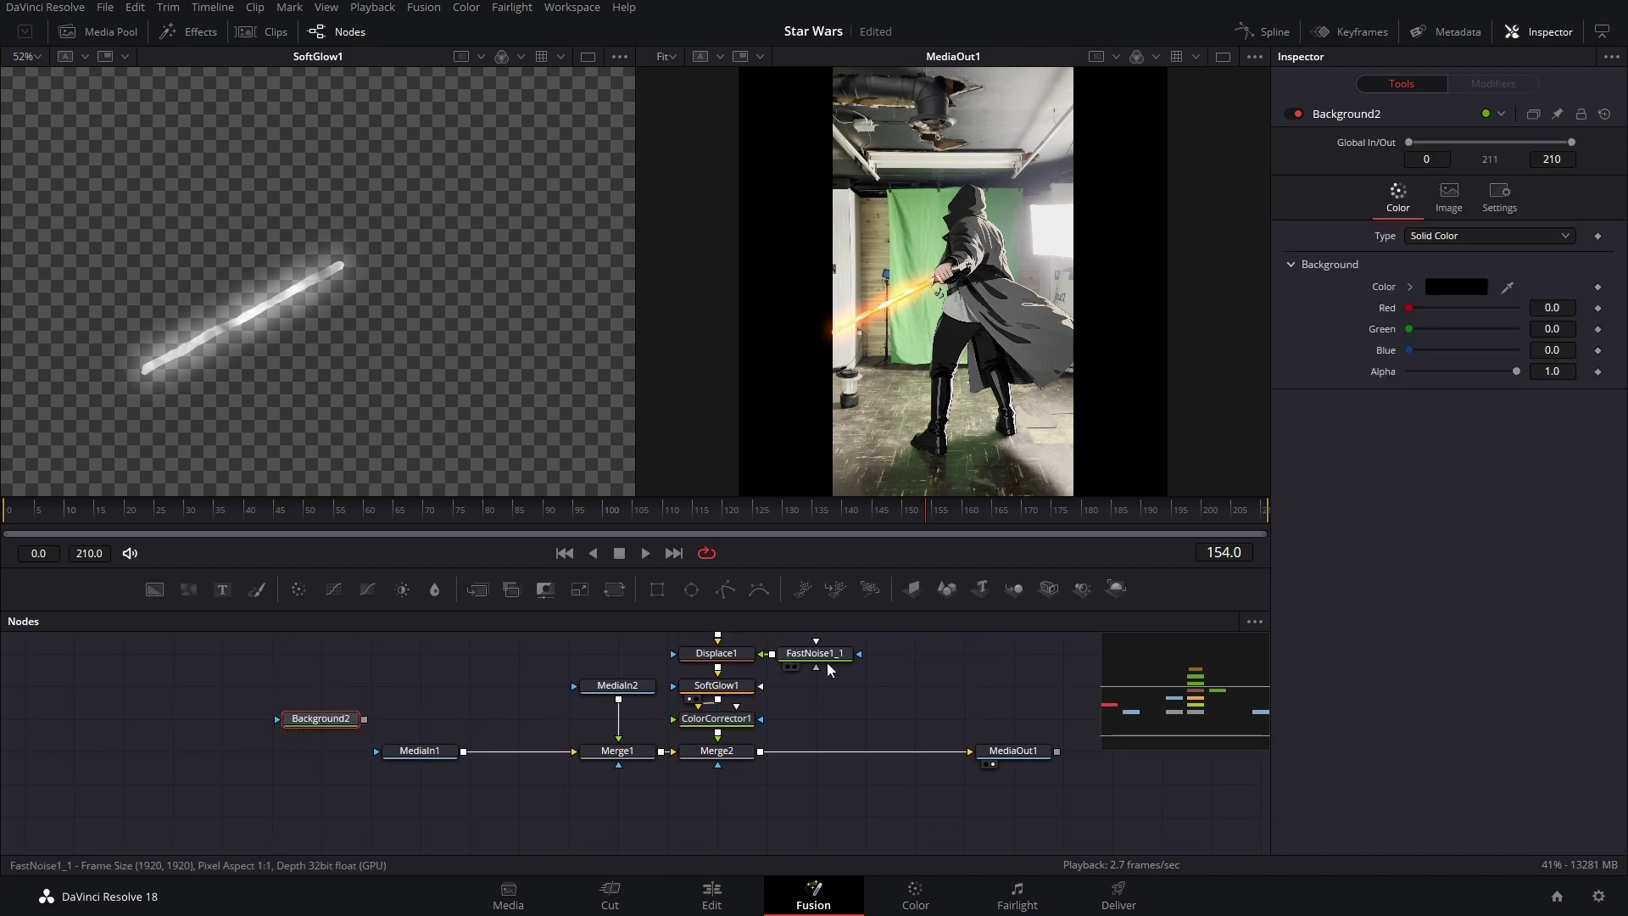
Set Background2's alpha to 0 and wire it into Merge1's background behind the keyed figure.
{"action": "key", "text": "1"}
{"action": "left_click", "coordinate": [39, 57]}
{"action": "left_click", "coordinate": [30, 78]}
{"action": "left_click_drag", "start_coordinate": [1516, 371], "coordinate": [1338, 393]}
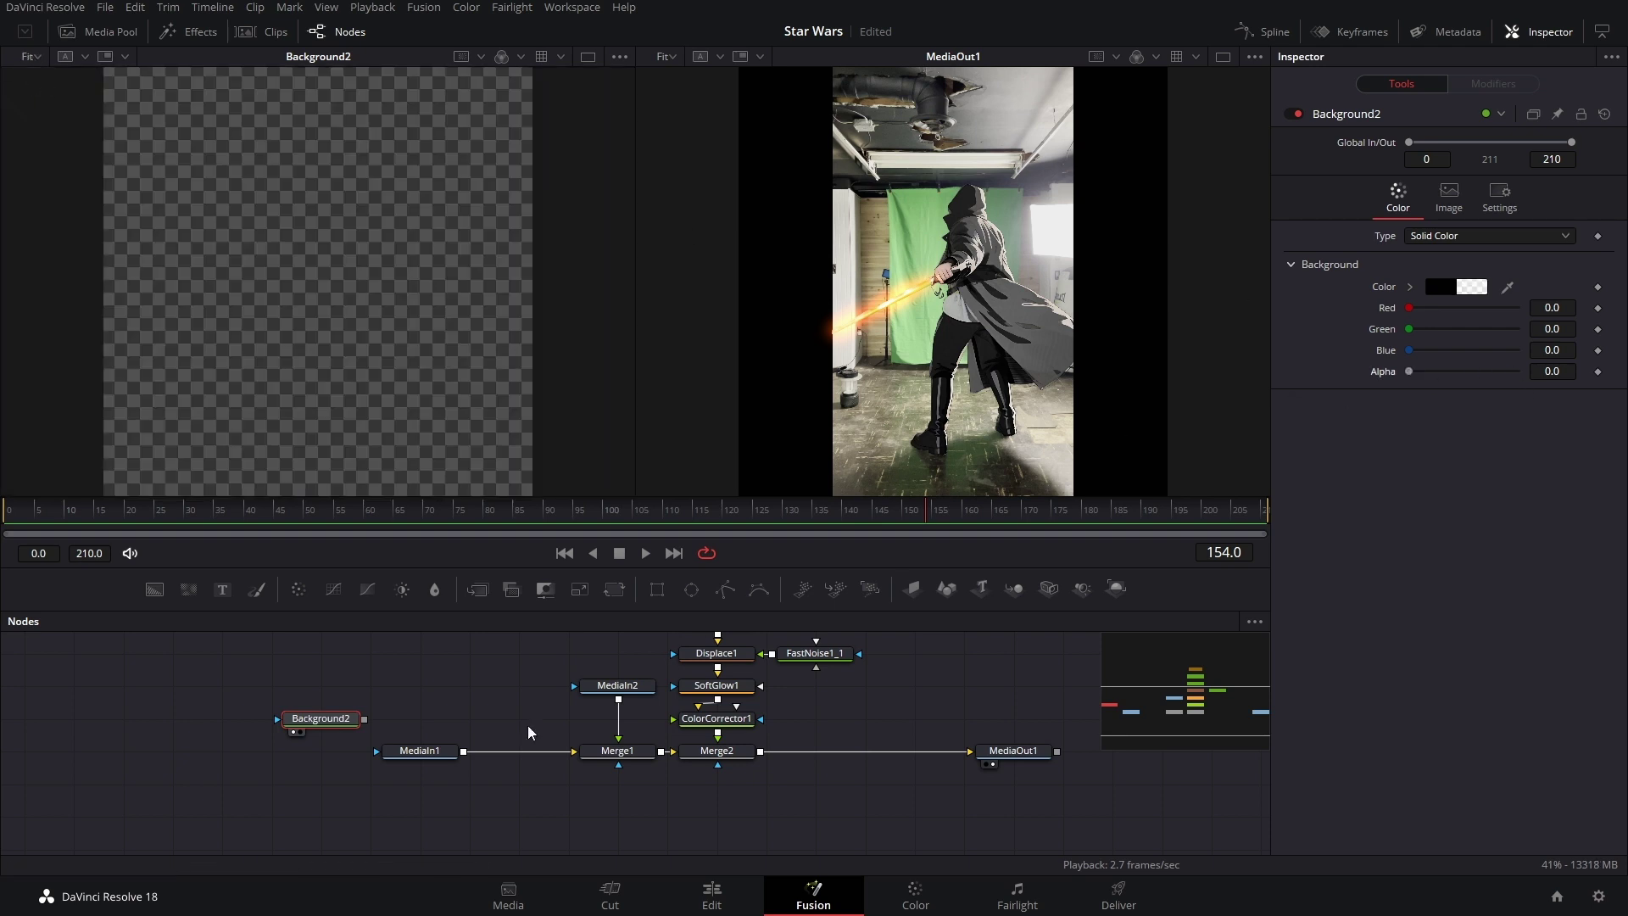
{"action": "left_click_drag", "start_coordinate": [364, 720], "coordinate": [574, 752]}
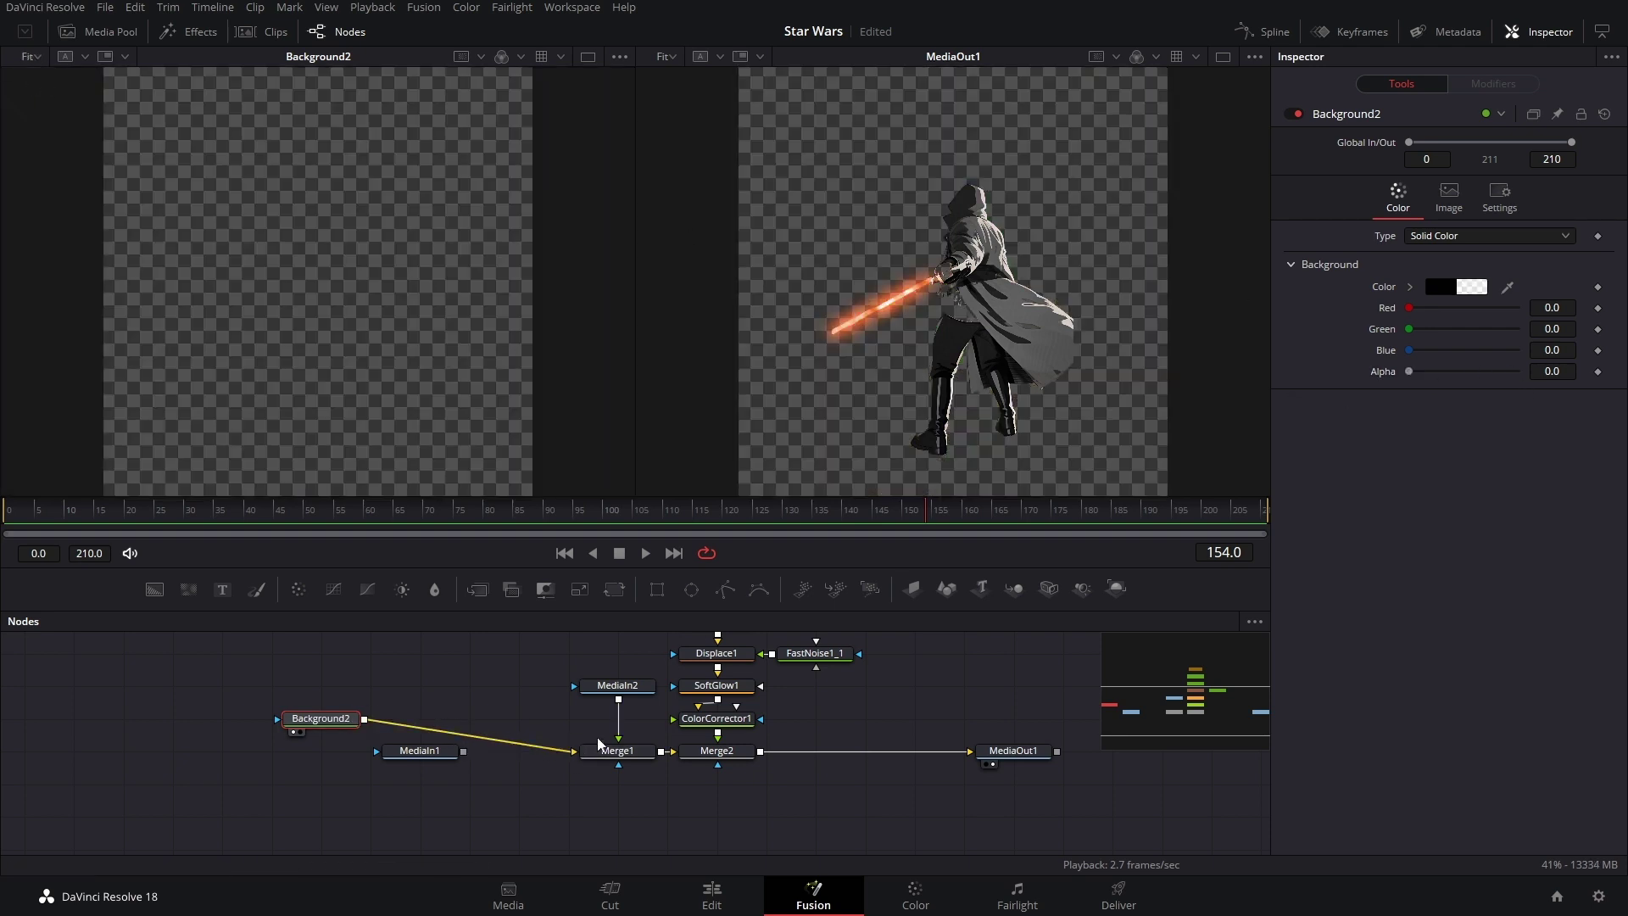
Insert a TimeSpeed node after Merge2 with Nearest interpolation and speed 2.
{"action": "left_click", "coordinate": [717, 750]}
{"action": "scroll", "coordinate": [679, 766], "scroll_direction": "right", "scroll_amount": 4}
{"action": "key", "text": "shift+space"}
{"action": "type", "text": "soft"}
{"action": "key", "text": "ctrl+a"}
{"action": "type", "text": "time"}
{"action": "double_click", "coordinate": [796, 355]}
{"action": "left_click", "coordinate": [1432, 230]}
{"action": "left_click", "coordinate": [1569, 188]}
{"action": "type", "text": "2"}
{"action": "key", "text": "Tab"}
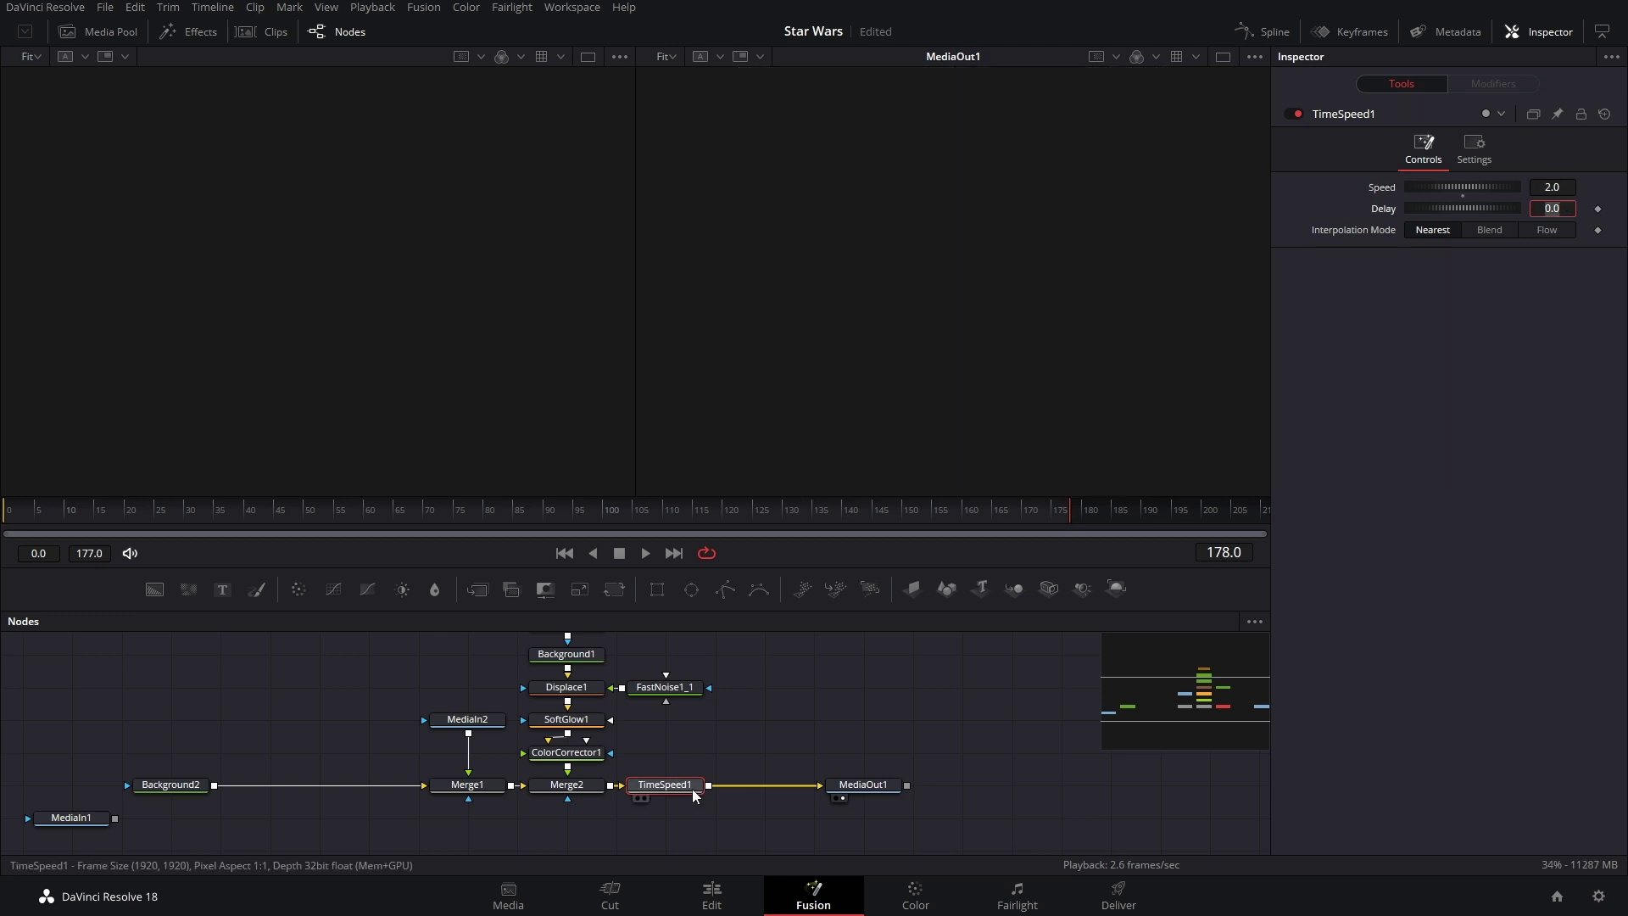
Paste a second TimeSpeed set to speed 0.5 and play the retimed shot to frame 54.
{"action": "key", "text": "ctrl+c"}
{"action": "key", "text": "ctrl+v"}
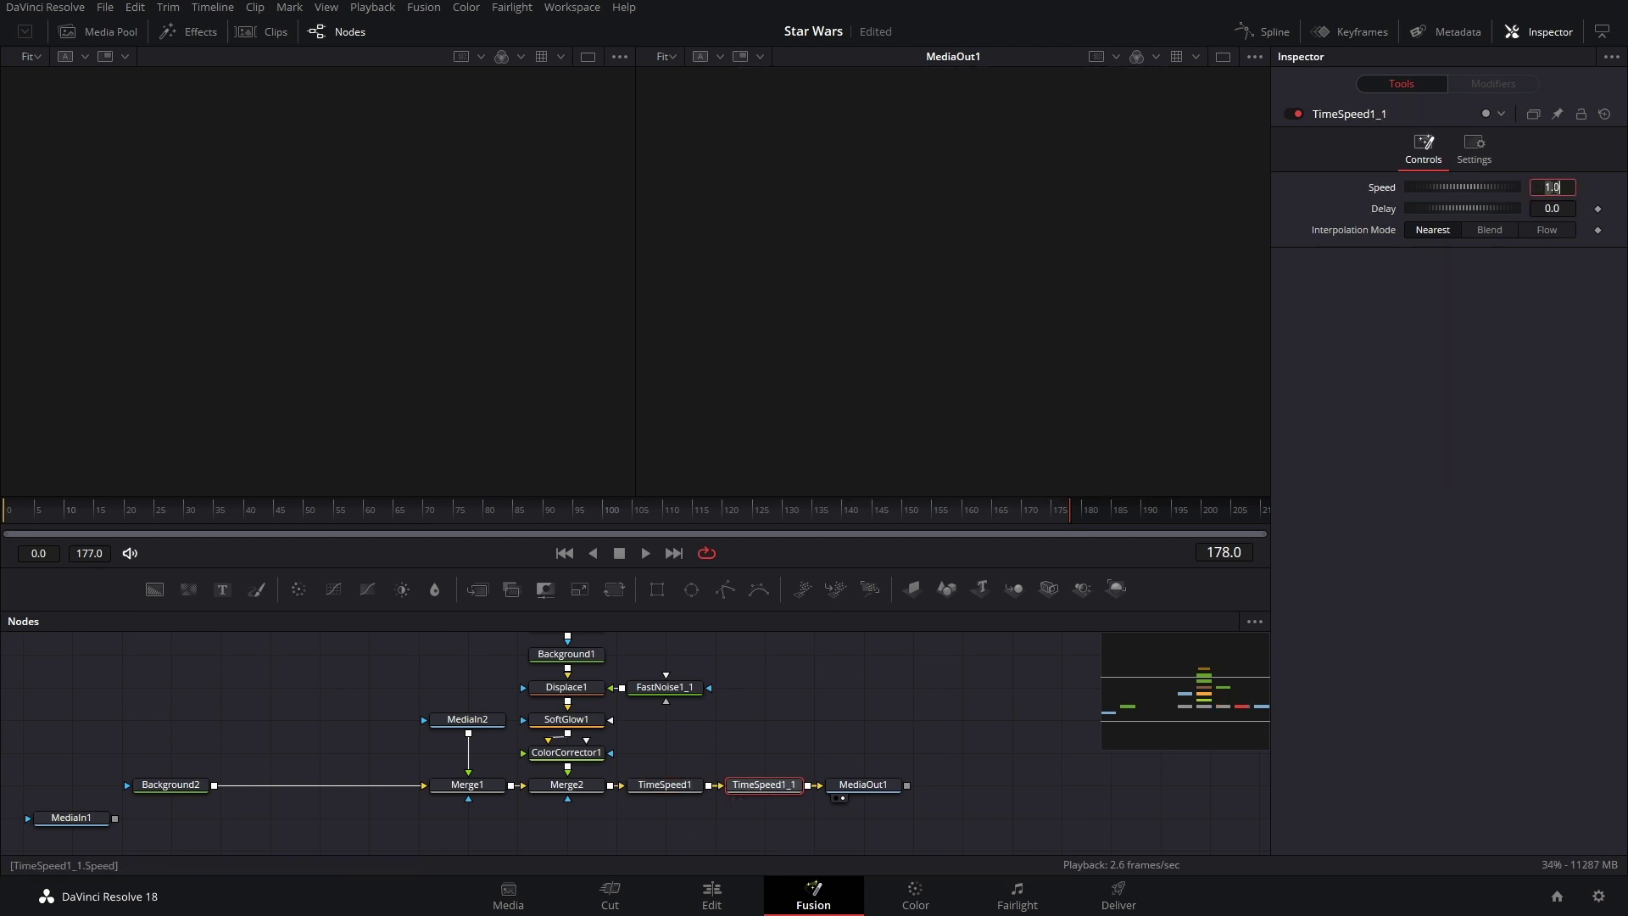
{"action": "type", "text": "0.5"}
{"action": "key", "text": "Tab"}
{"action": "left_click", "coordinate": [644, 553]}
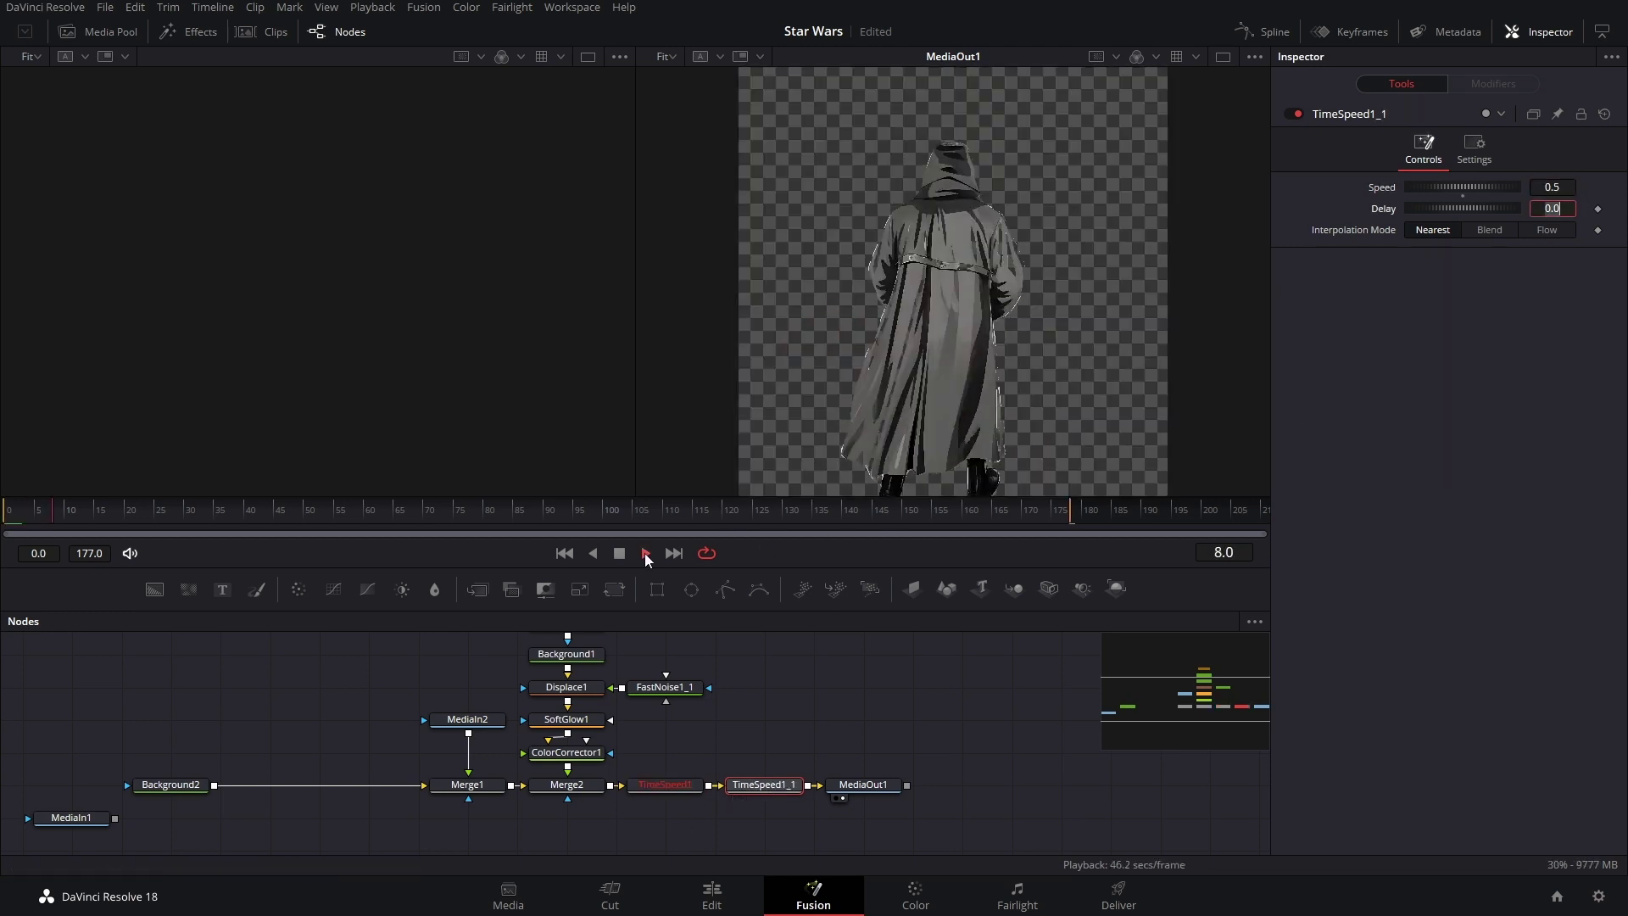
{"action": "left_click", "coordinate": [328, 517]}
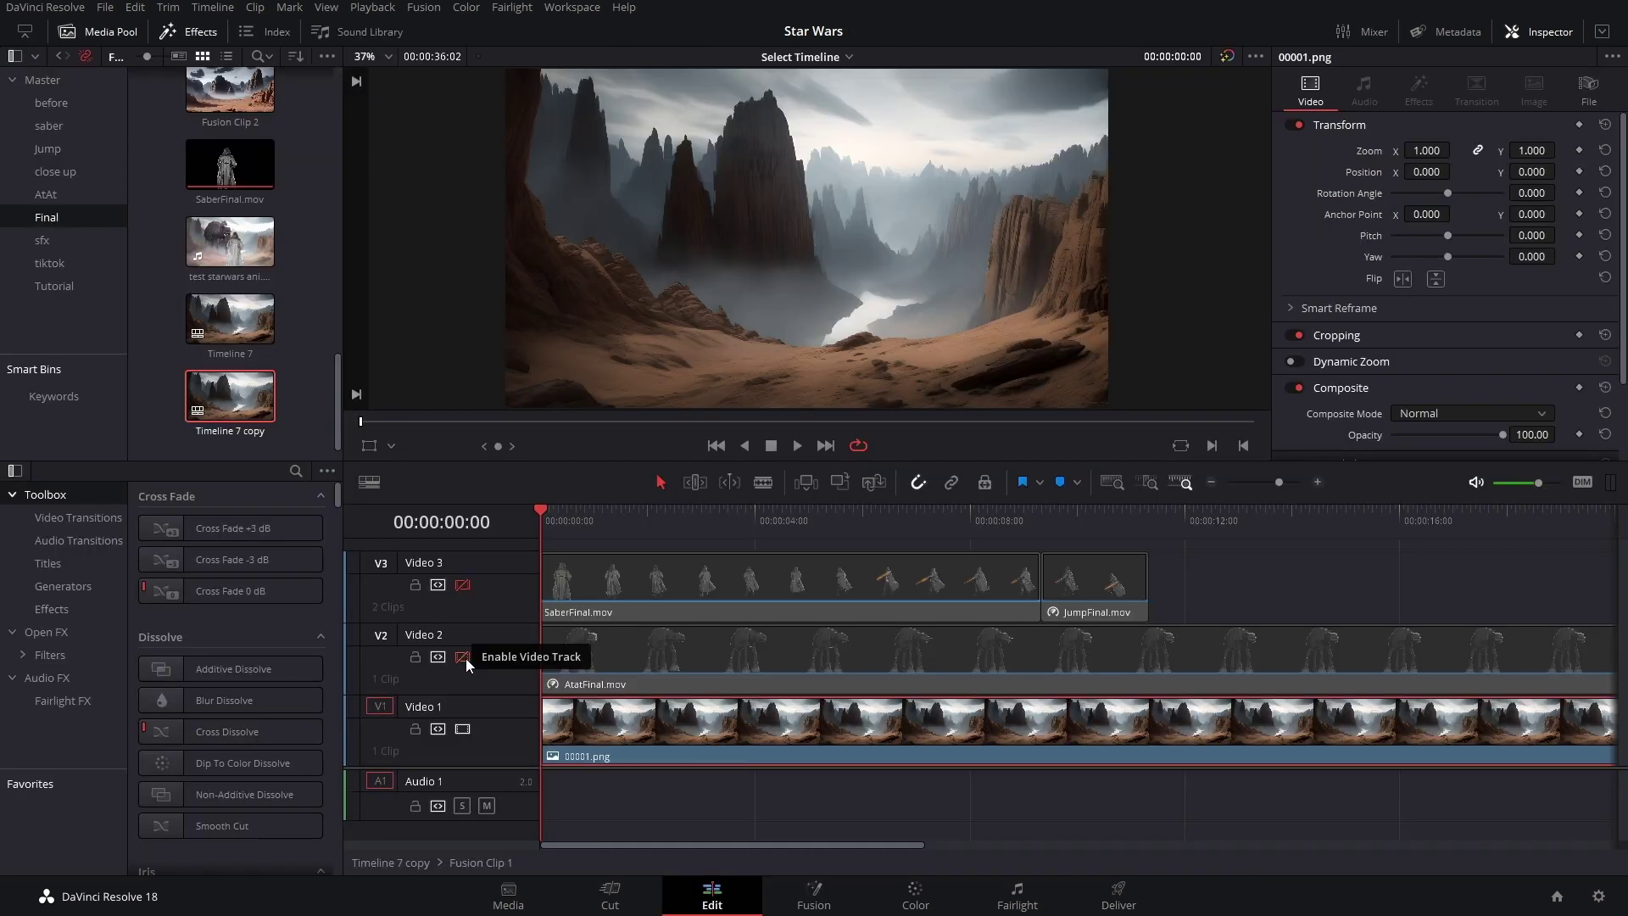
Enable the Video 2 and Video 3 tracks and turn on Transform1/2 to position the AT-AT and figure.
{"action": "left_click", "coordinate": [463, 659]}
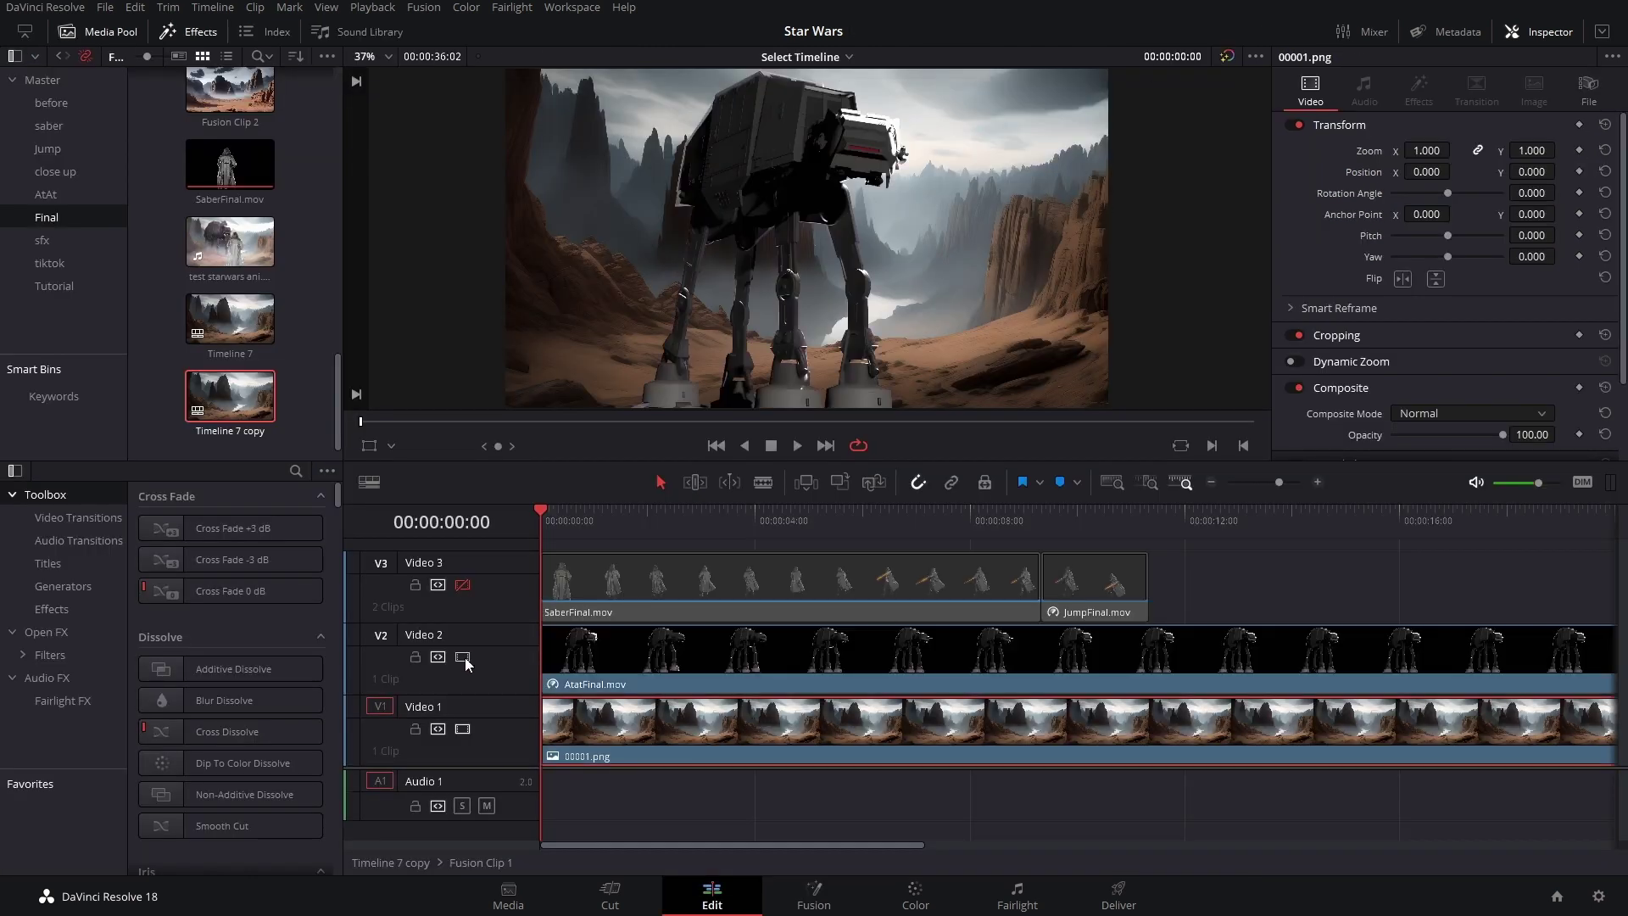
{"action": "left_click", "coordinate": [463, 585]}
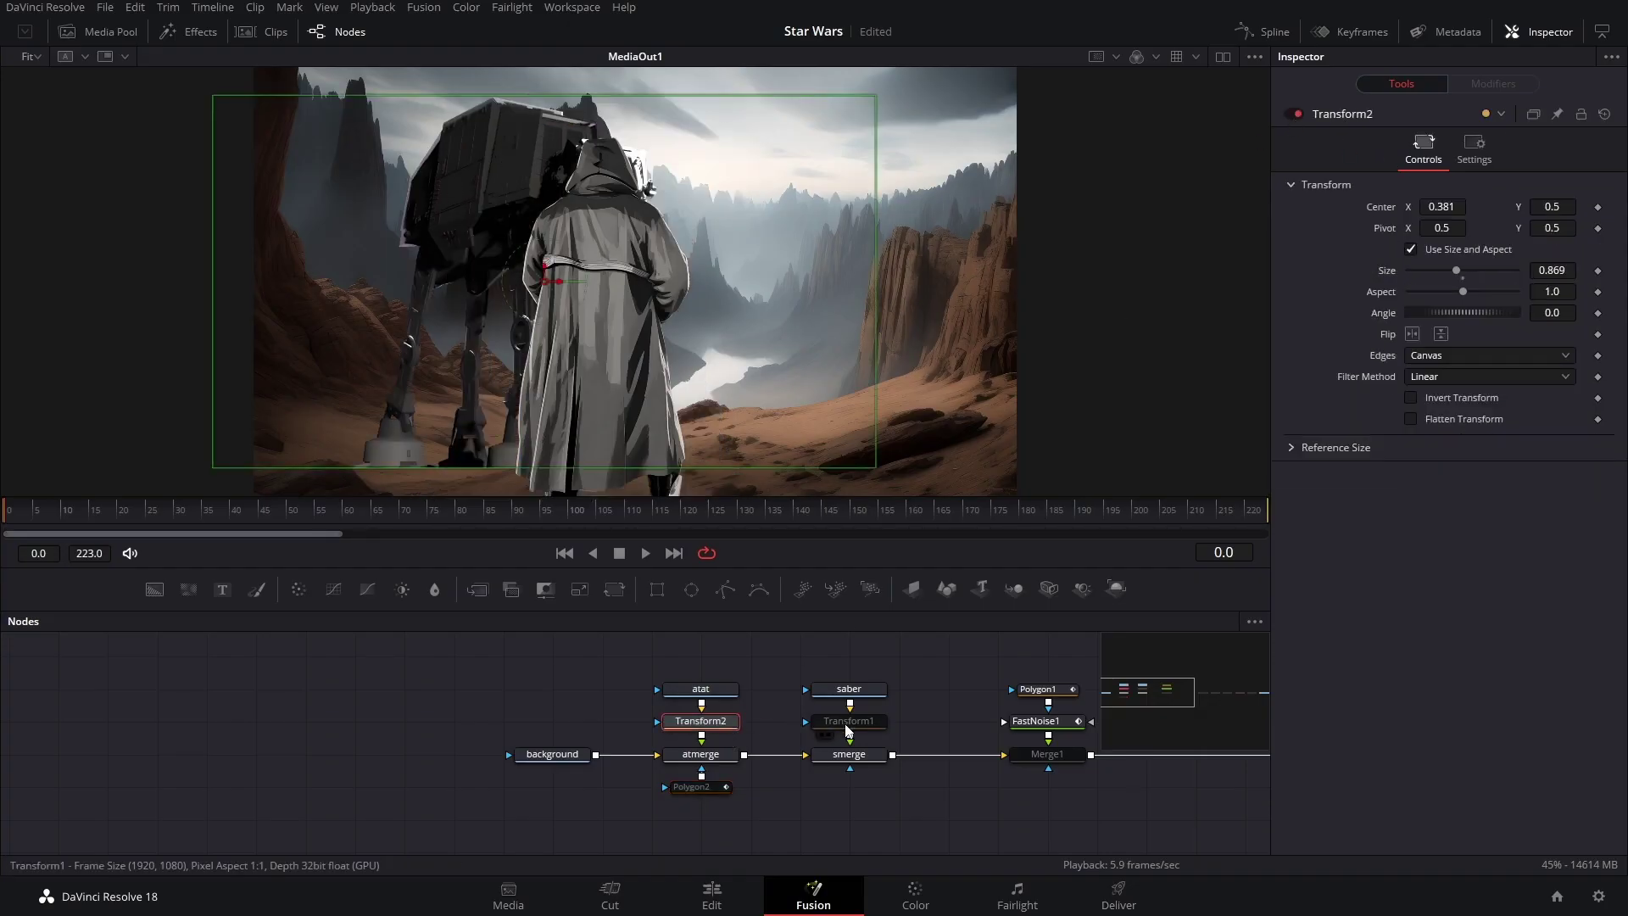
{"action": "left_click", "coordinate": [848, 721]}
{"action": "left_click", "coordinate": [1298, 114]}
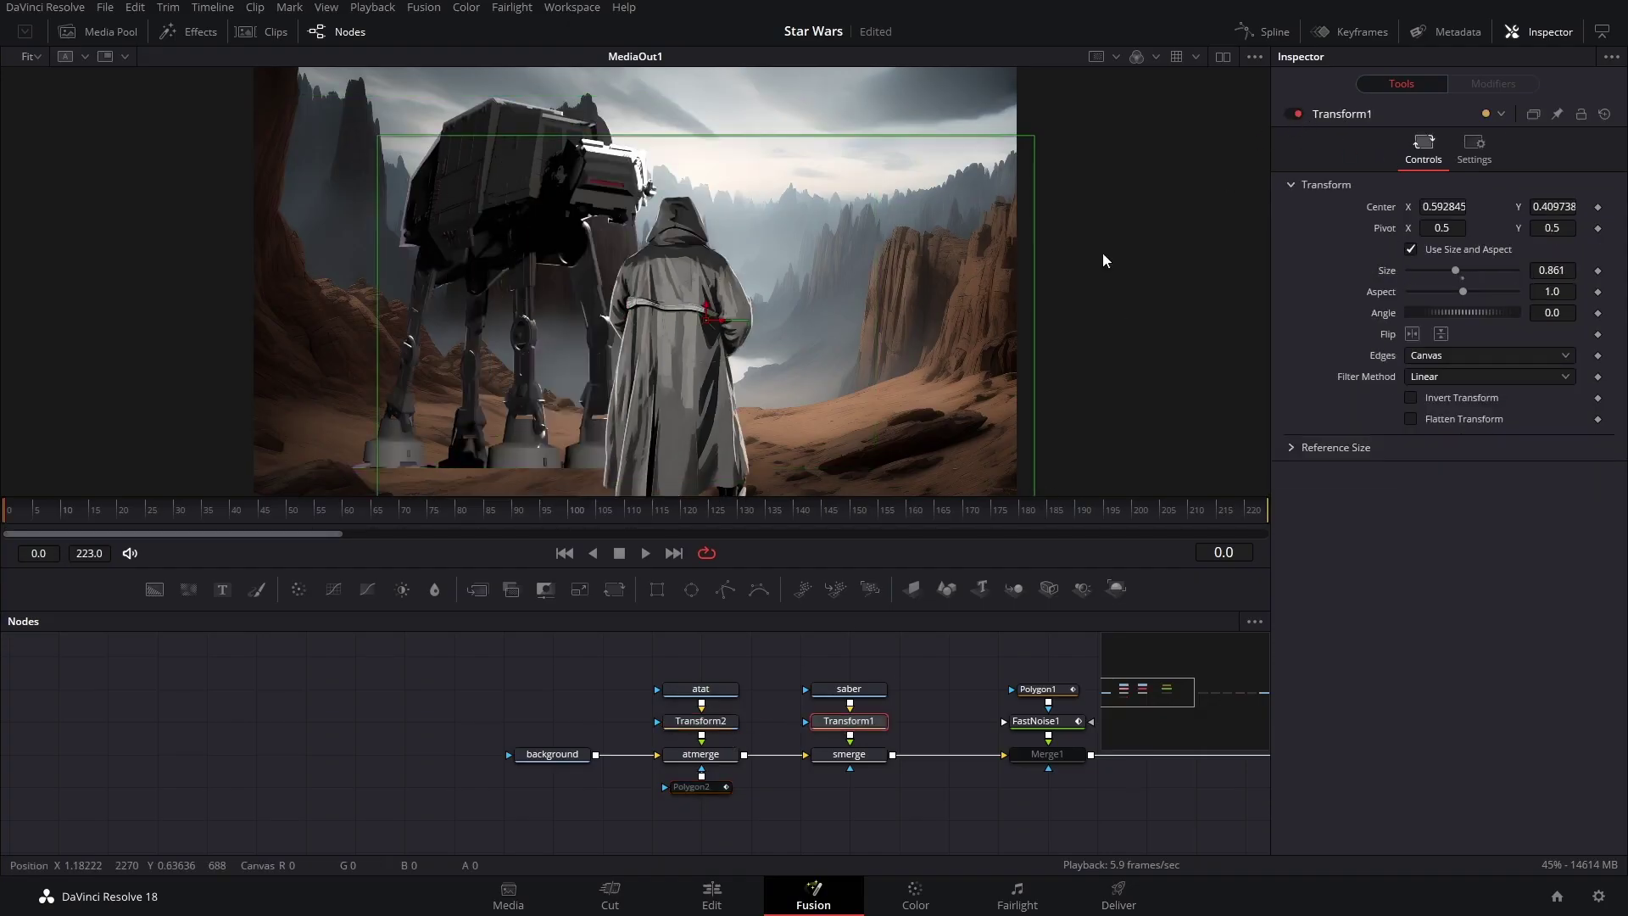
{"action": "left_click", "coordinate": [646, 553]}
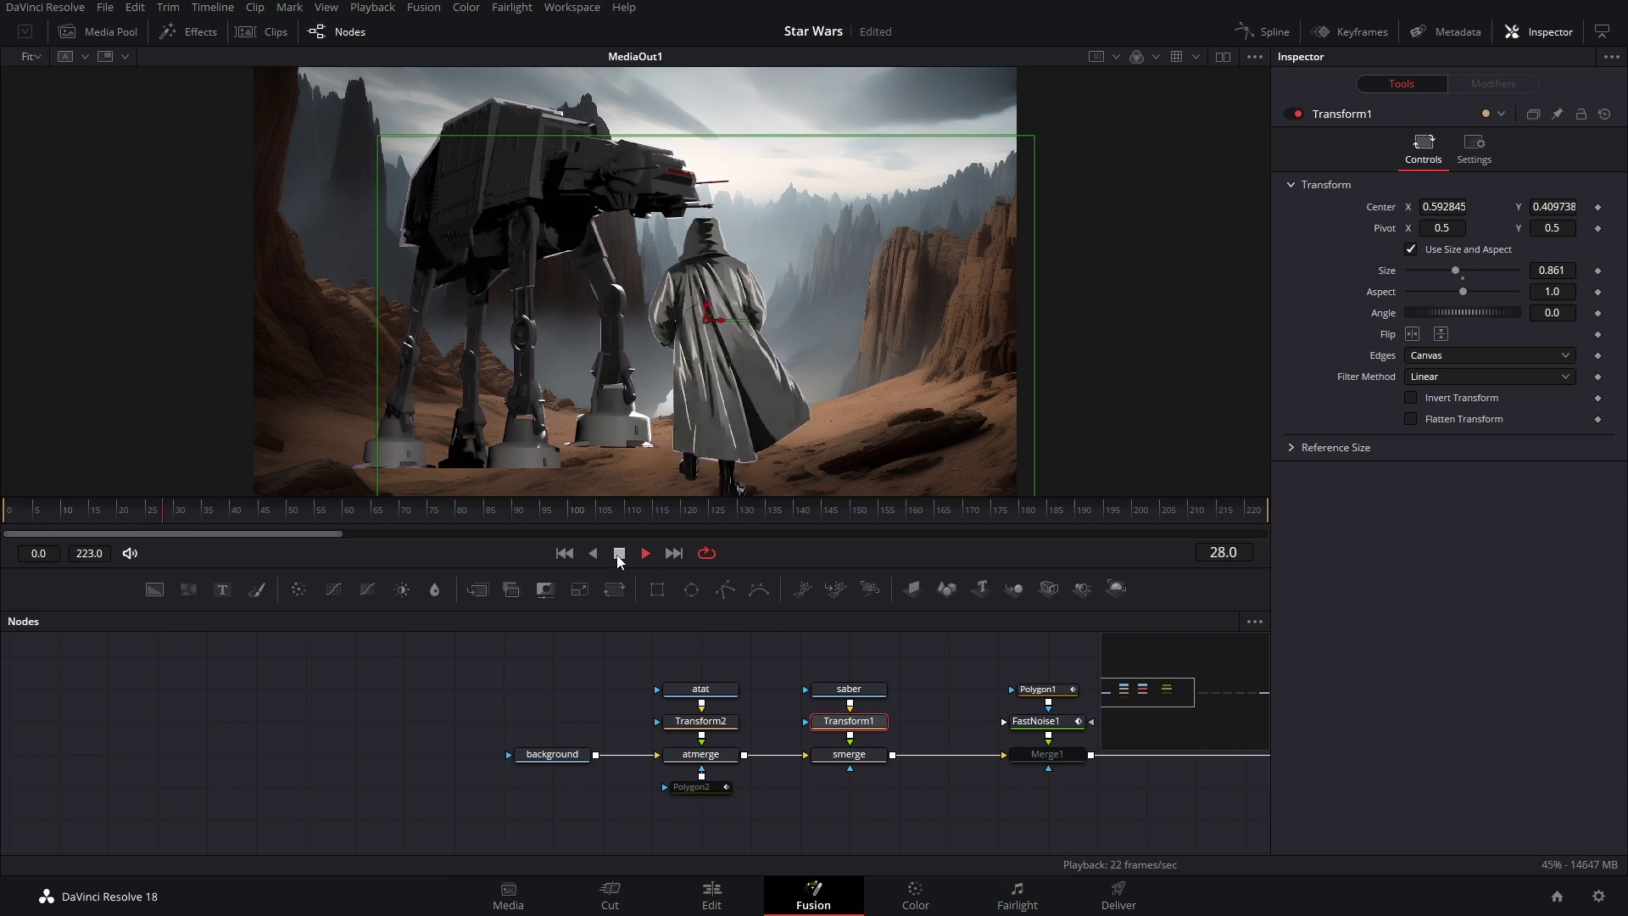
{"action": "left_click", "coordinate": [620, 553]}
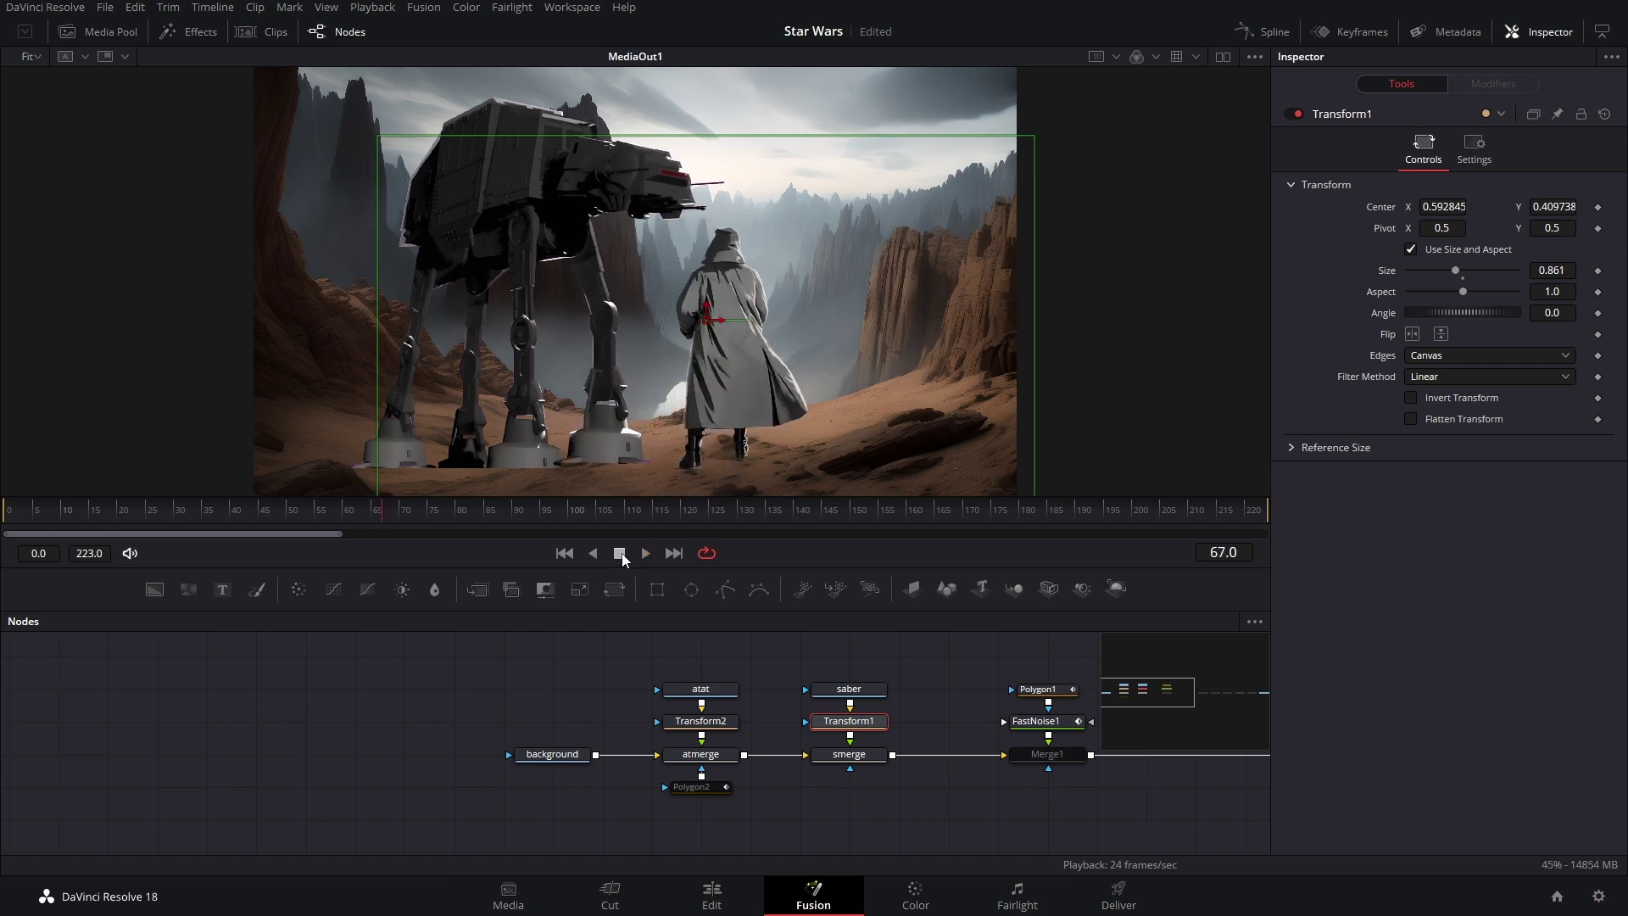
Enable the Polygon2 mask with soft edge 0.047 so the ridge hides the AT-AT.
{"action": "left_click", "coordinate": [693, 787]}
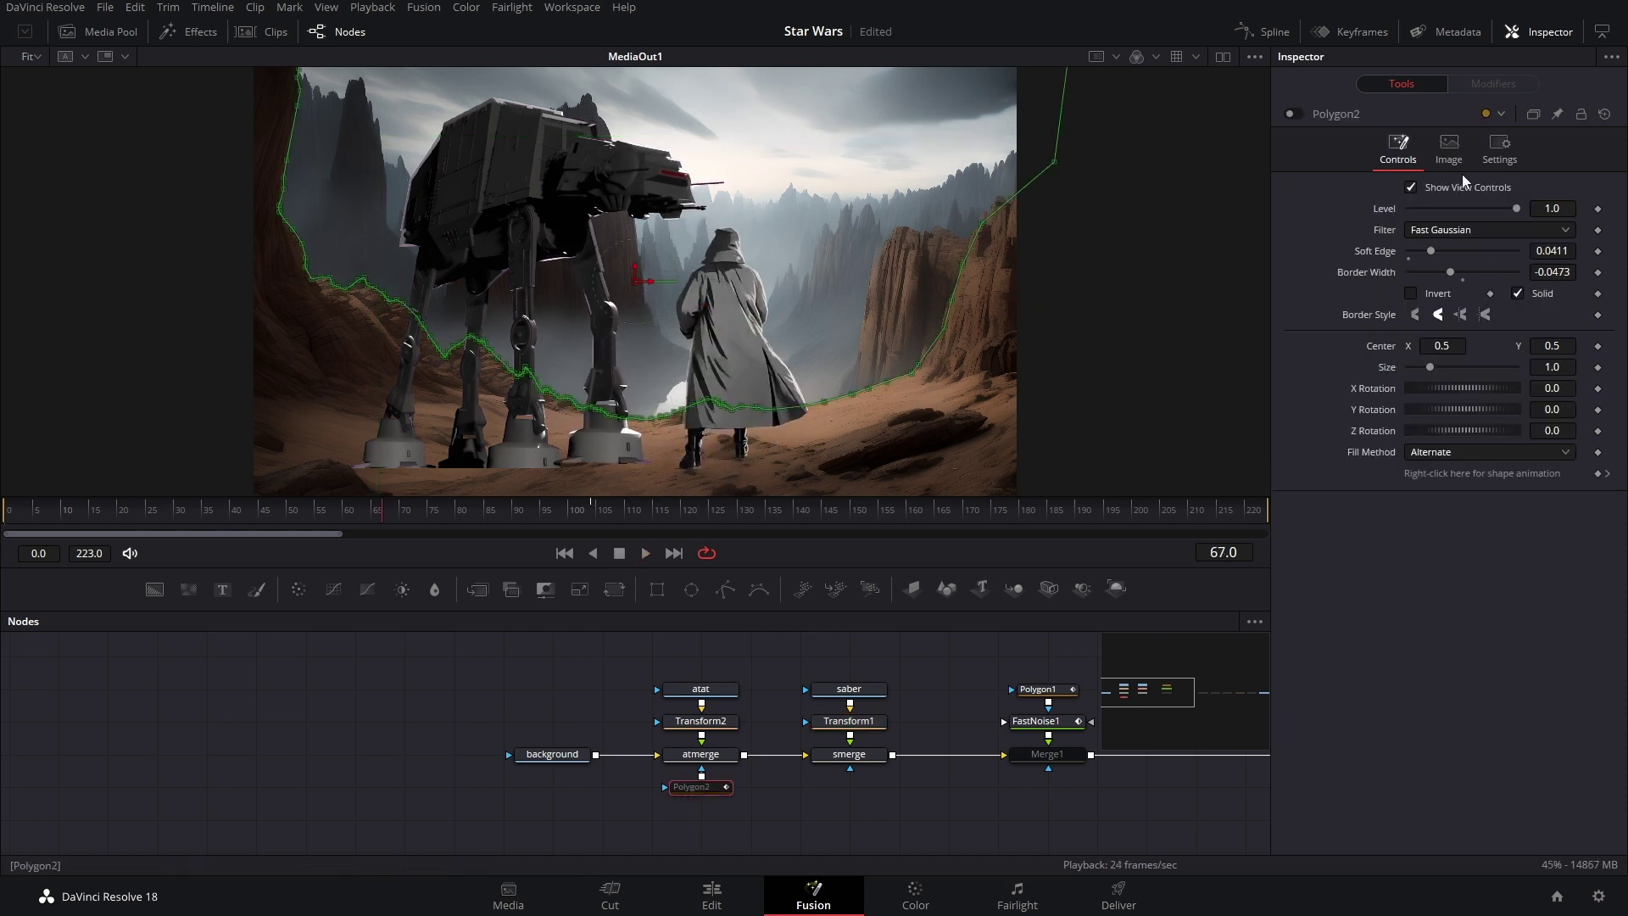
{"action": "left_click", "coordinate": [1294, 114]}
{"action": "double_click", "coordinate": [1393, 251]}
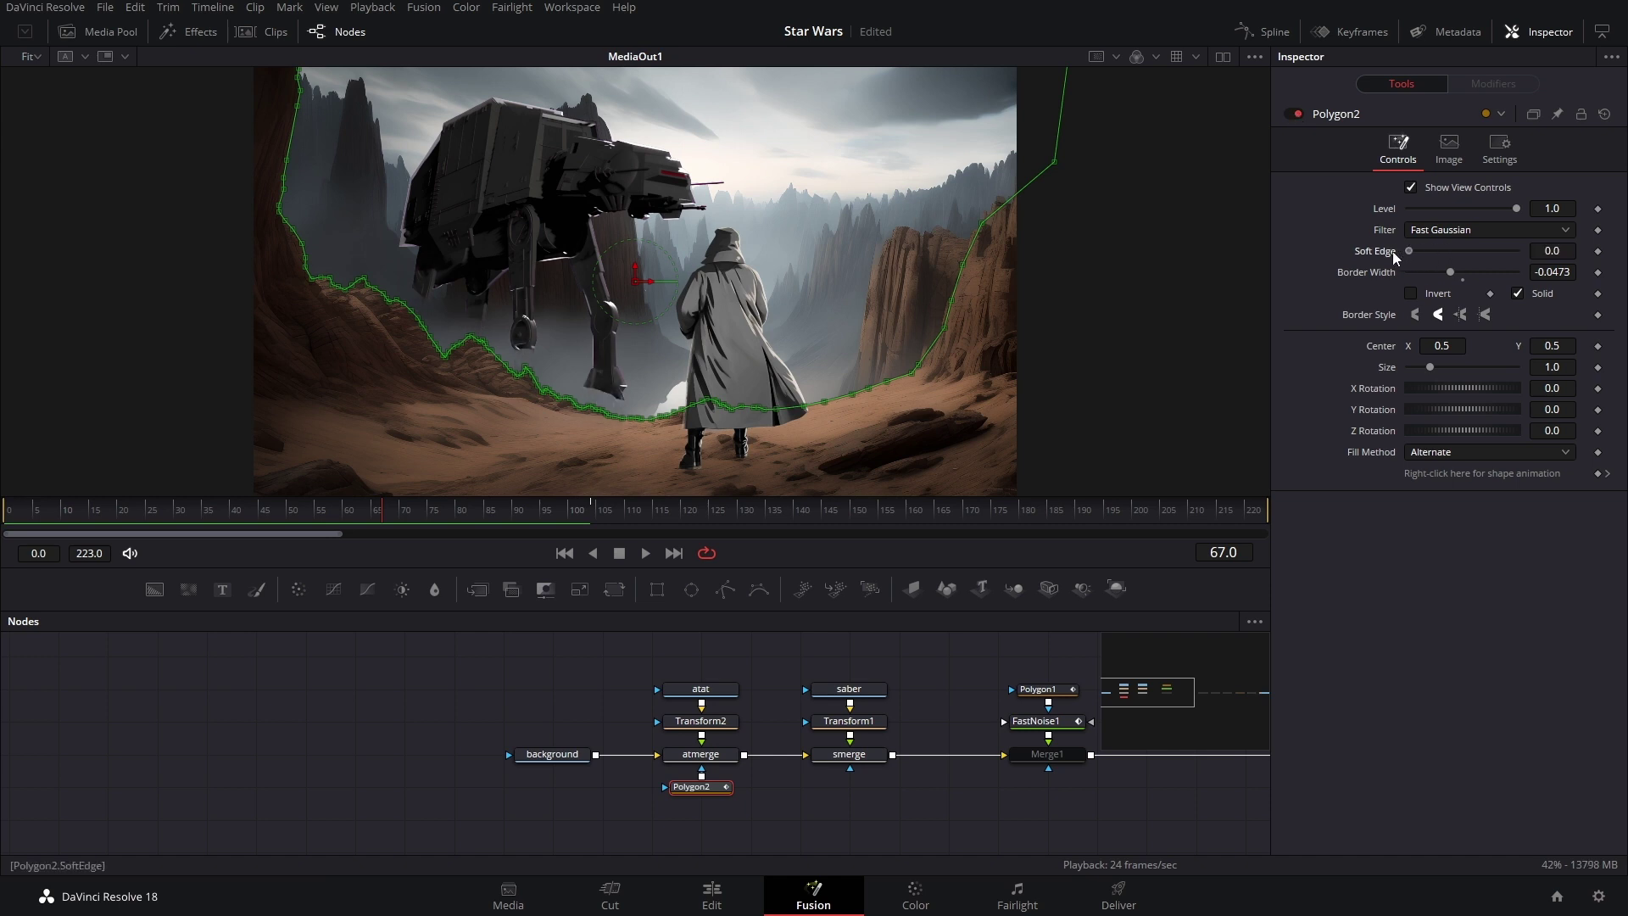
{"action": "mouse_move", "coordinate": [1410, 251]}
{"action": "left_mouse_down"}
{"action": "mouse_move", "coordinate": [1441, 250]}
{"action": "mouse_move", "coordinate": [1417, 266]}
{"action": "left_mouse_up"}
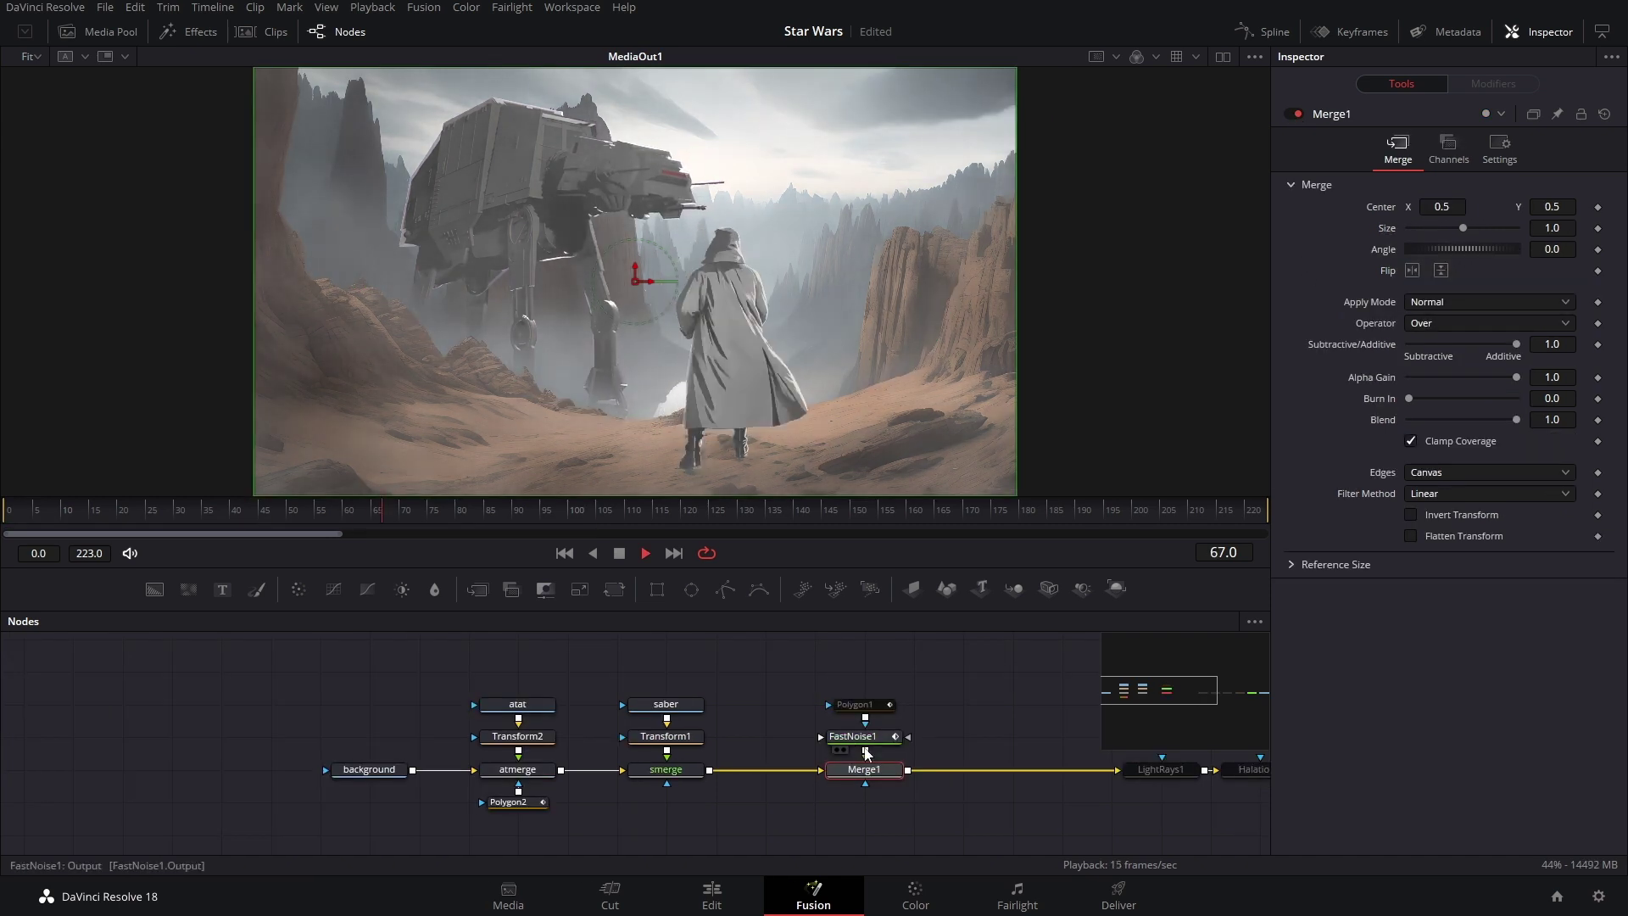
{"action": "scroll", "coordinate": [766, 726], "scroll_direction": "right", "scroll_amount": 3}
Enable the Polygon1 fog mask and review the fog blend in Merge1.
{"action": "left_click", "coordinate": [691, 733]}
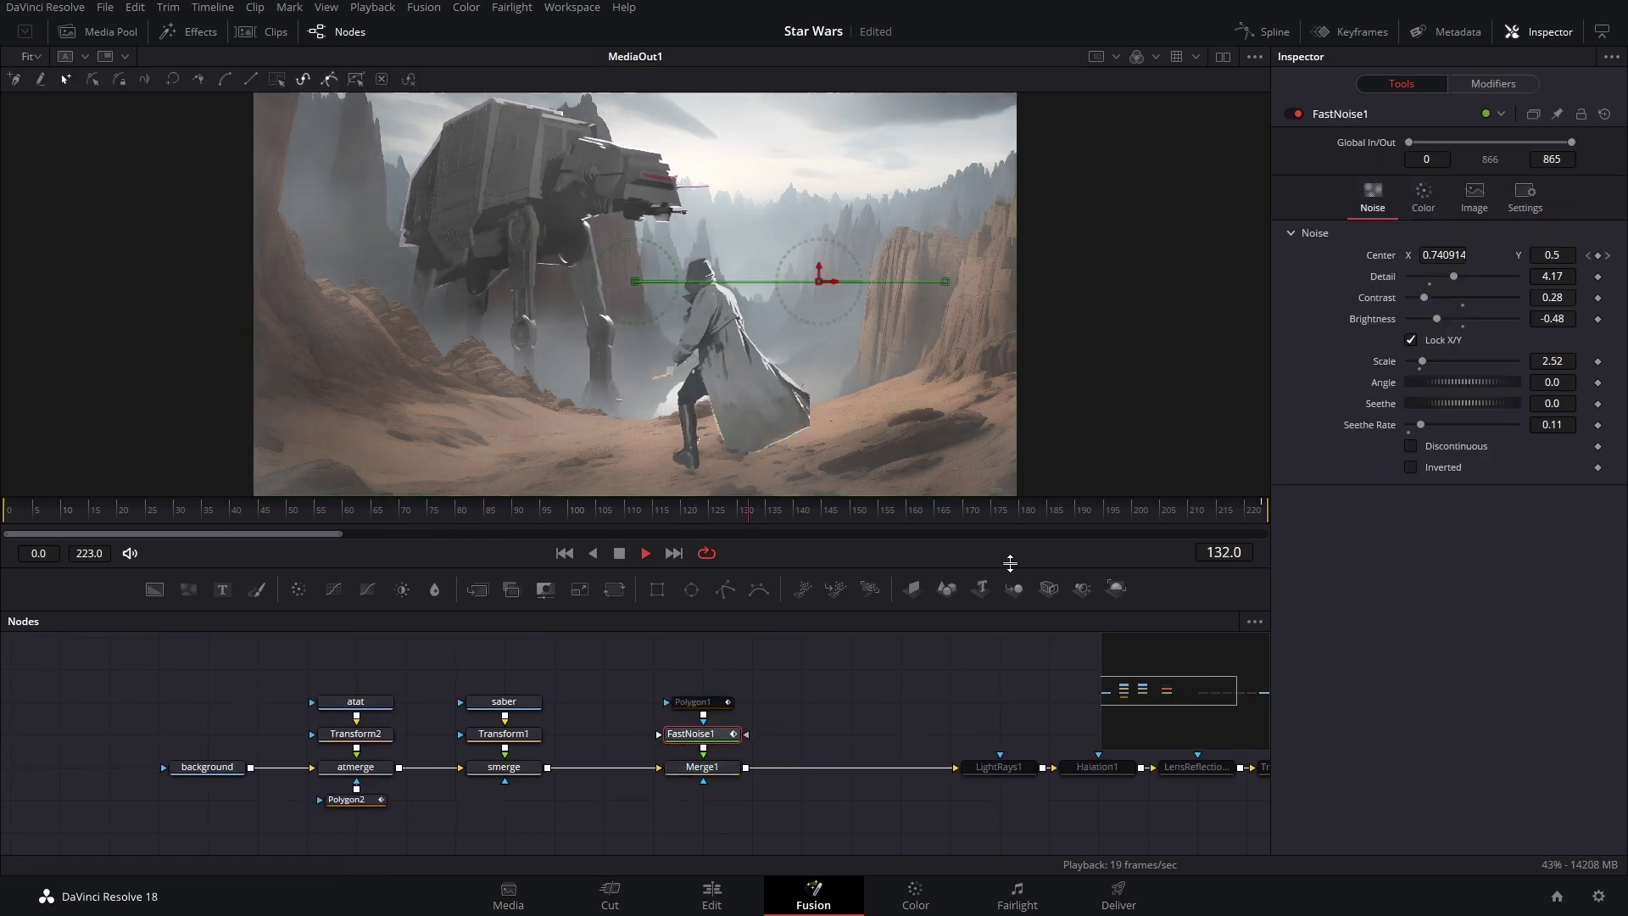
{"action": "left_click", "coordinate": [693, 702]}
{"action": "left_click", "coordinate": [1295, 114]}
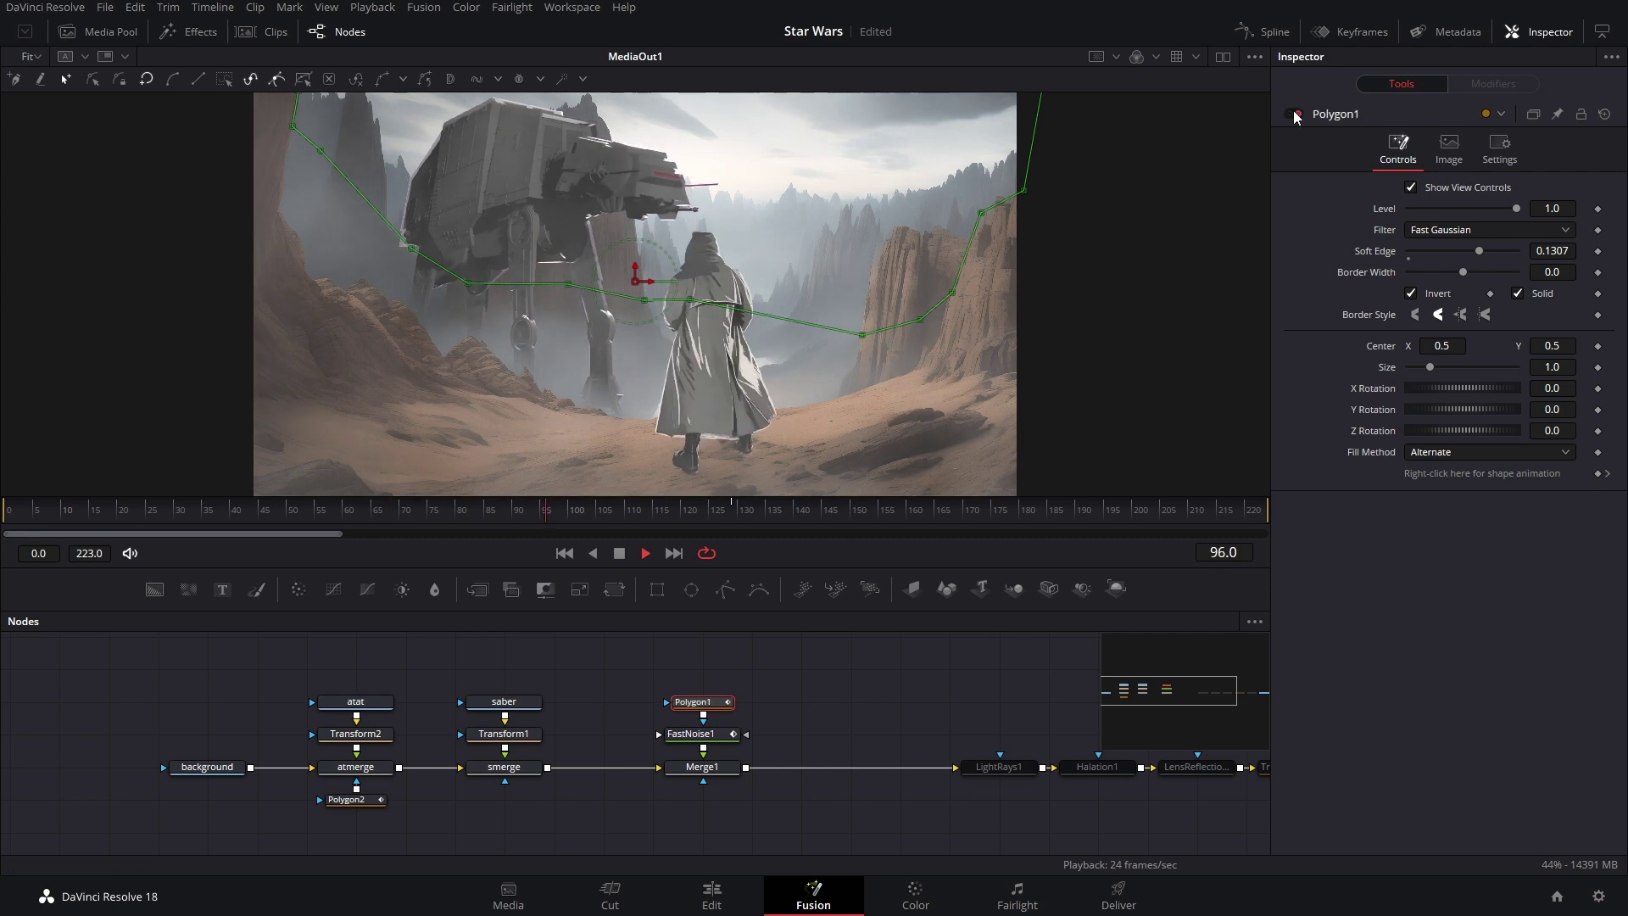
{"action": "left_click", "coordinate": [717, 774]}
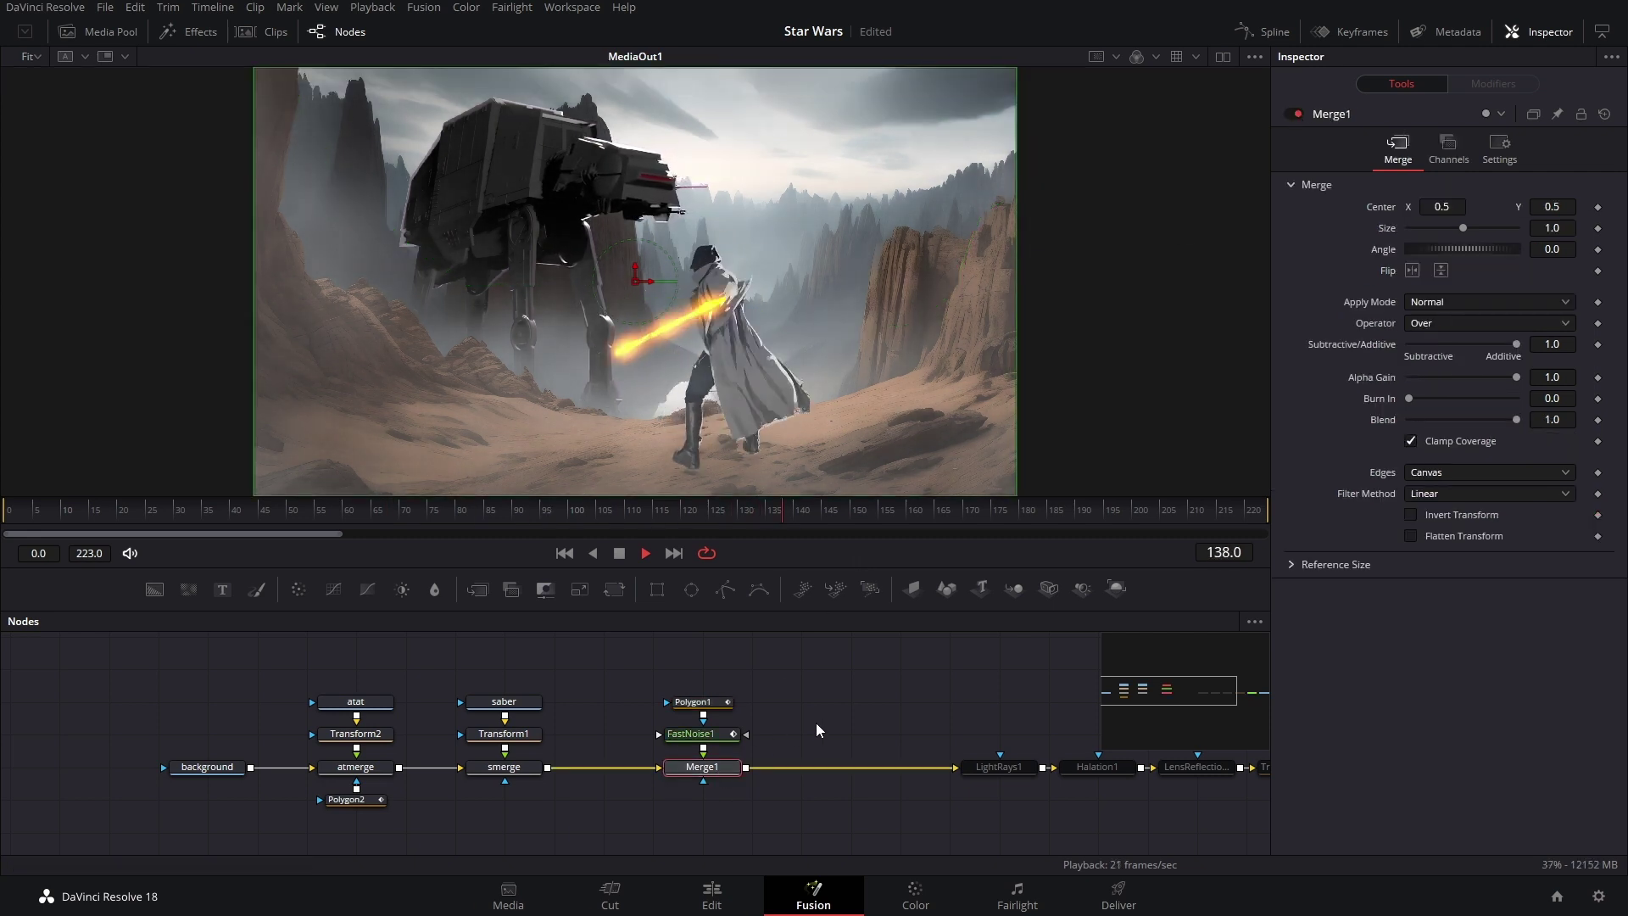
{"action": "scroll", "coordinate": [814, 717], "scroll_direction": "right", "scroll_amount": 3}
Enable the LightRays1, Halation1, LensReflections, Transform3 and FilmGrain1 nodes.
{"action": "left_click", "coordinate": [719, 771]}
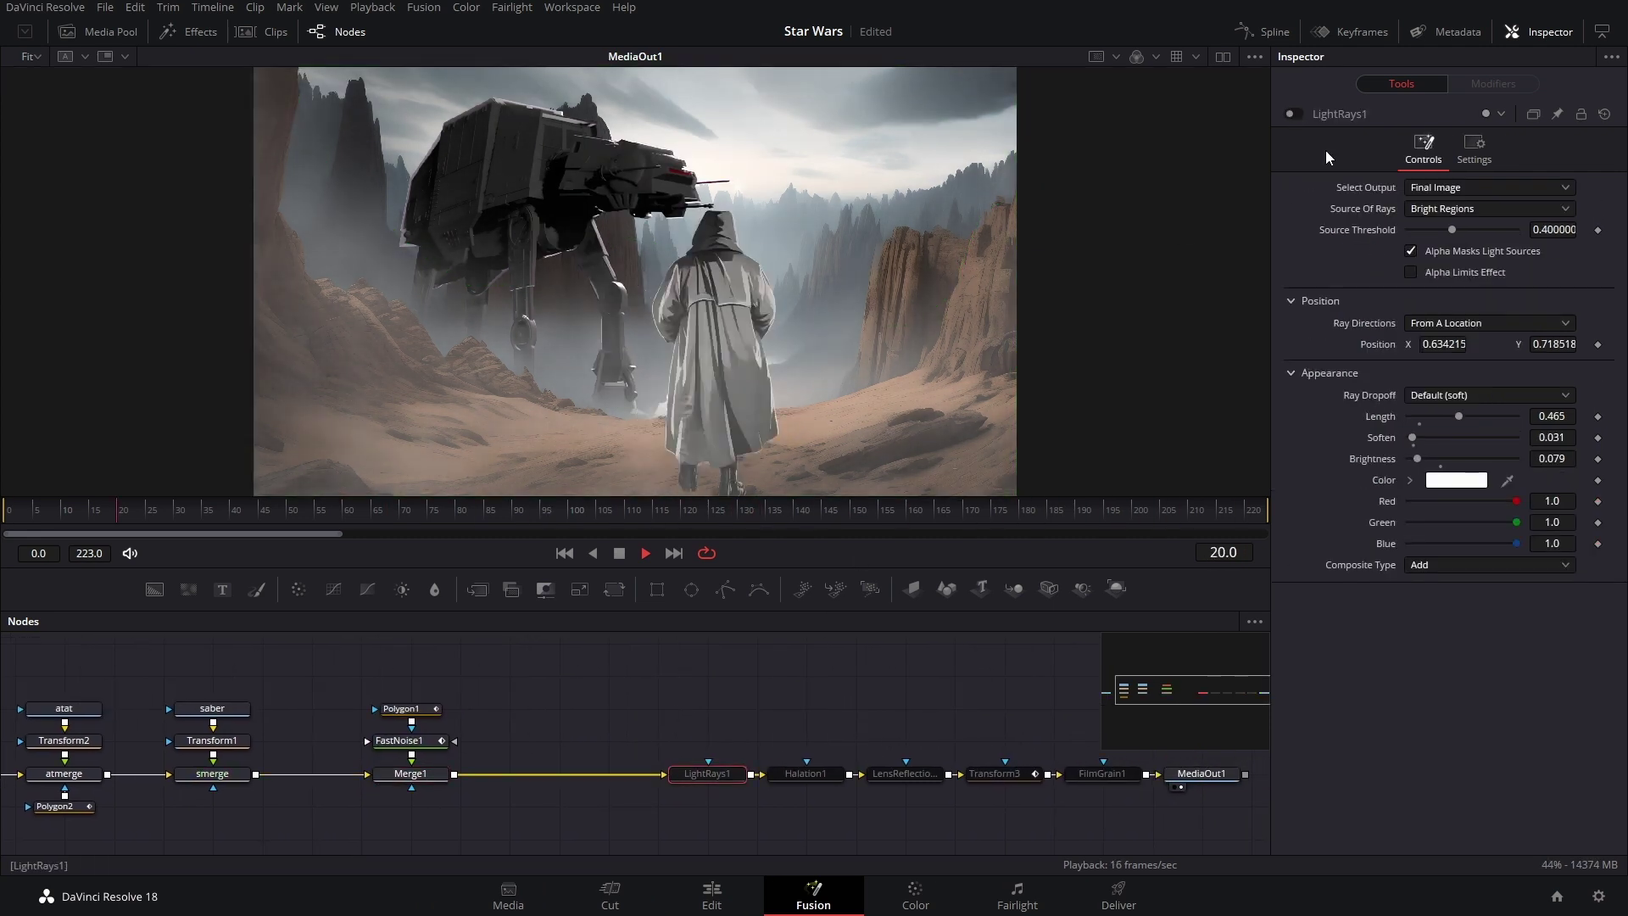
{"action": "left_click", "coordinate": [1294, 114]}
{"action": "left_click", "coordinate": [745, 771]}
{"action": "left_click", "coordinate": [1294, 114]}
{"action": "left_click", "coordinate": [846, 770]}
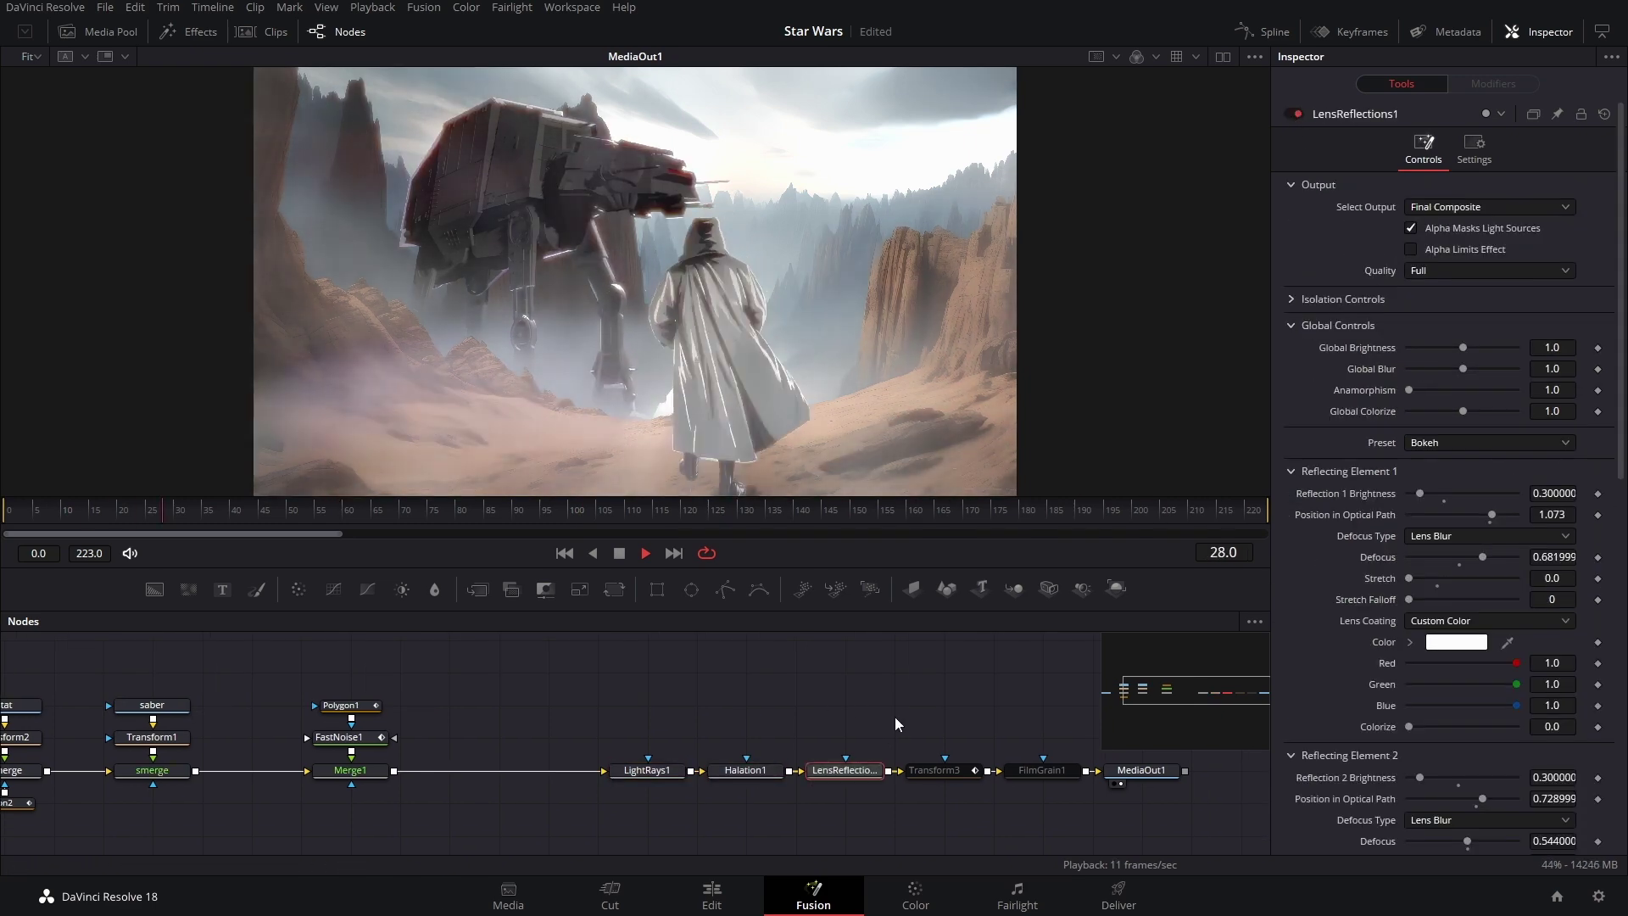
{"action": "left_click", "coordinate": [1294, 114]}
{"action": "left_click", "coordinate": [935, 770]}
{"action": "left_click", "coordinate": [1294, 114]}
{"action": "left_click", "coordinate": [1042, 770]}
{"action": "left_click", "coordinate": [1294, 113]}
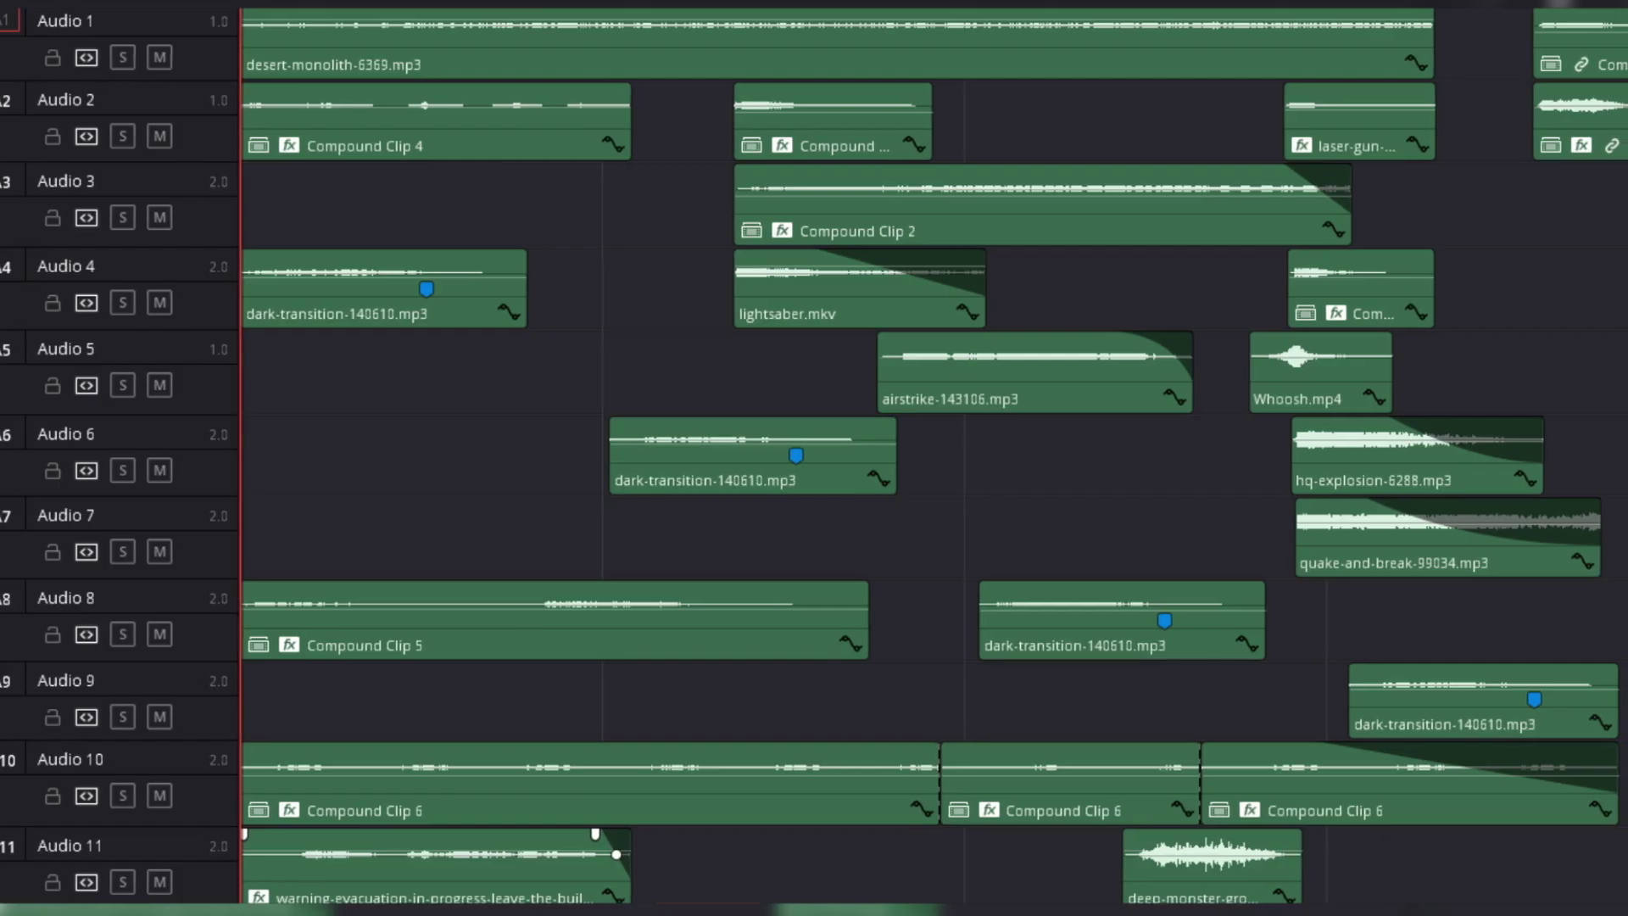